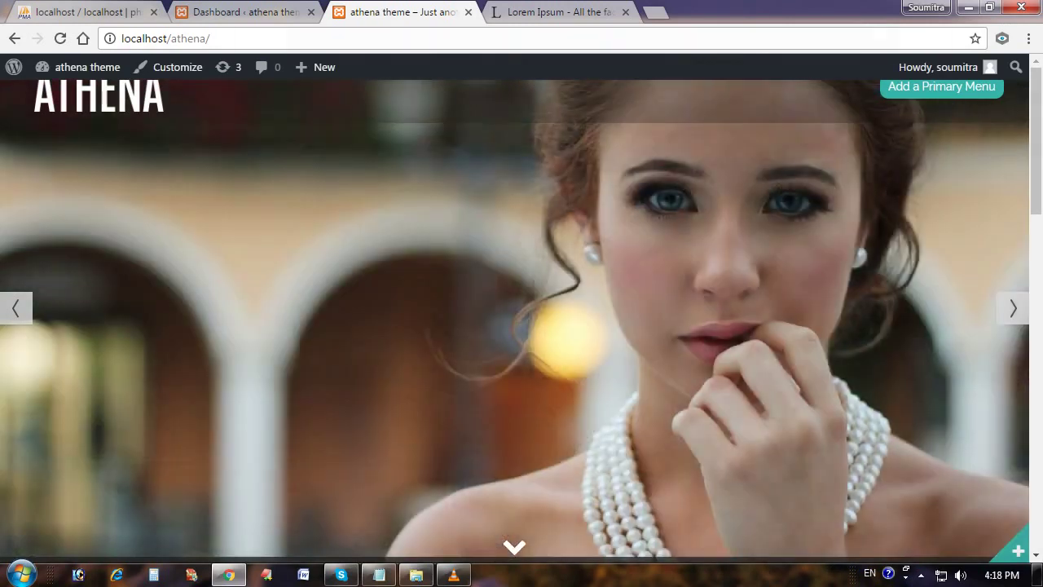
Step: Review the Athena site's front page from the slider to the footer, return to the start and check its local address
scroll(522, 326, "down", 2)
scroll(522, 326, "down", 3)
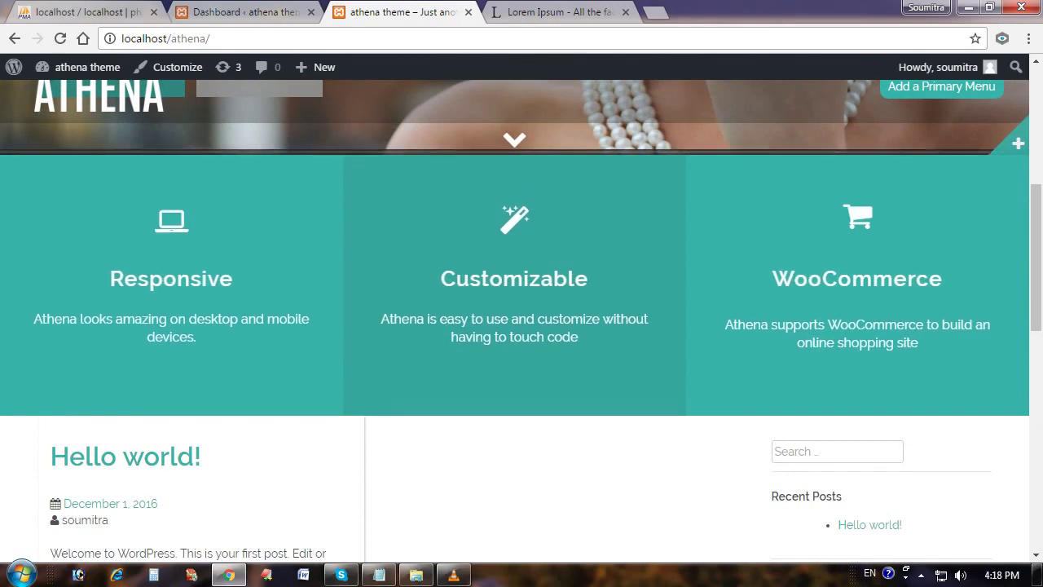
scroll(521, 326, "down", 5)
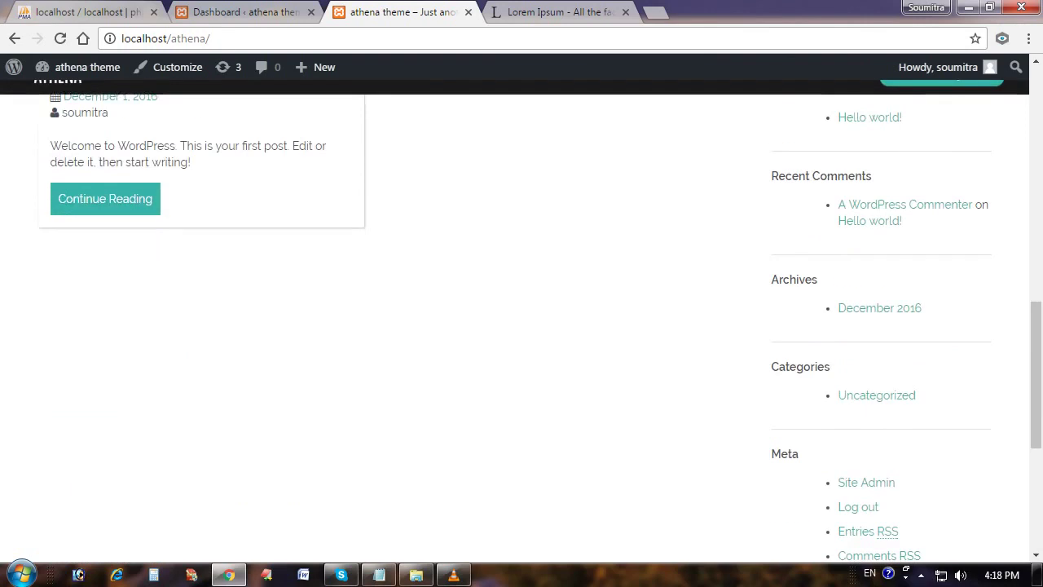
scroll(522, 326, "down", 4)
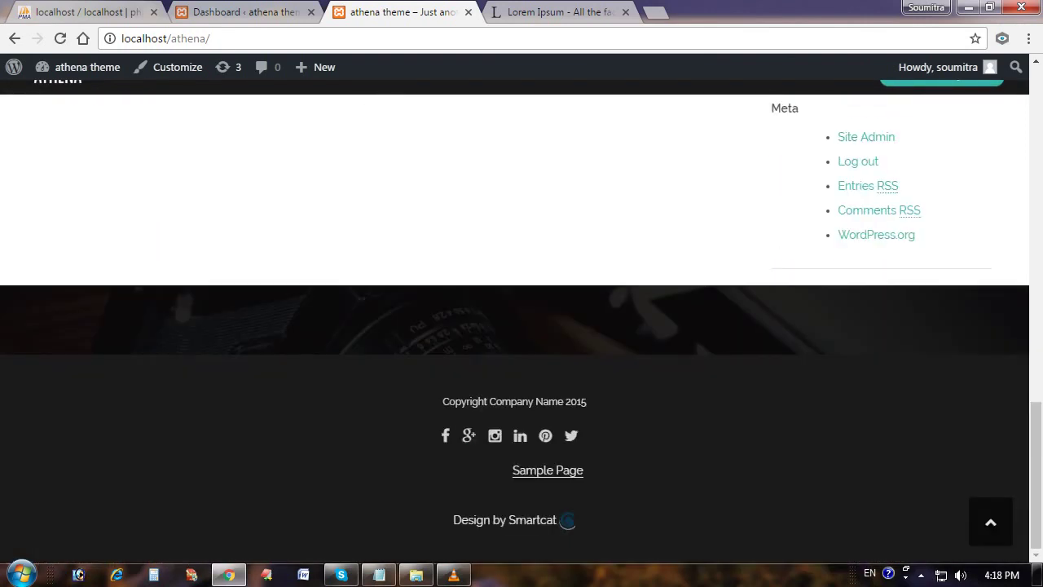
left_click(990, 522)
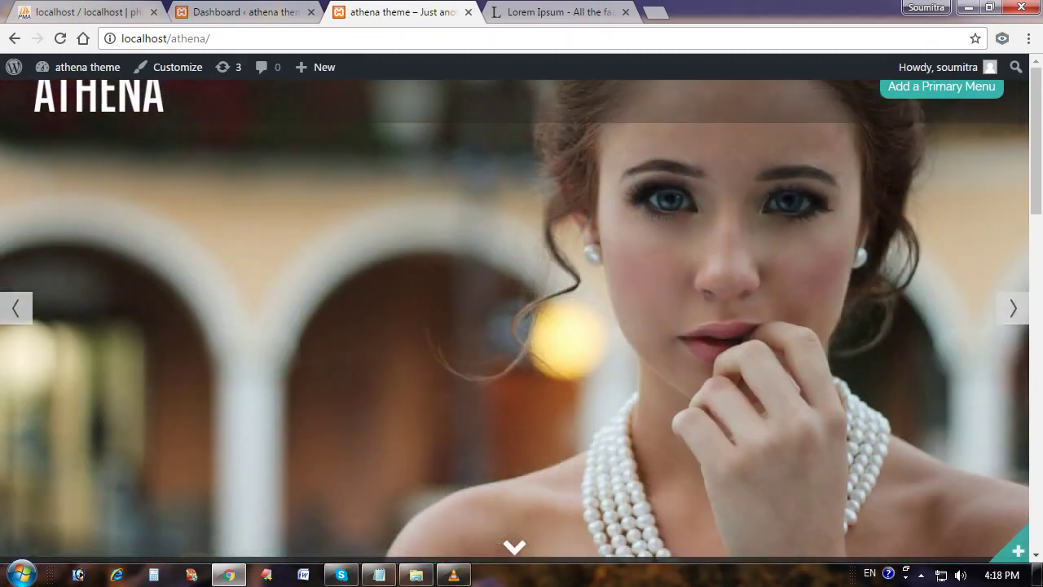
left_click_drag(120, 39, 210, 38)
left_click(211, 38)
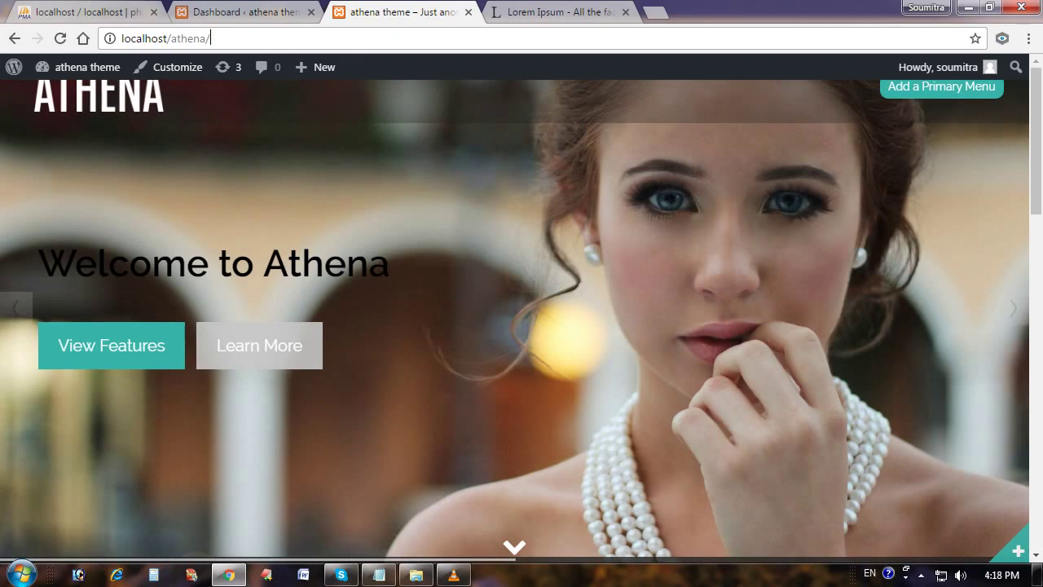
Step: Switch to the ATHENA INSTRUCTON.txt notes in Notepad and add the lines "we are working at localhost.." and "now go to dashboard"
left_click(379, 575)
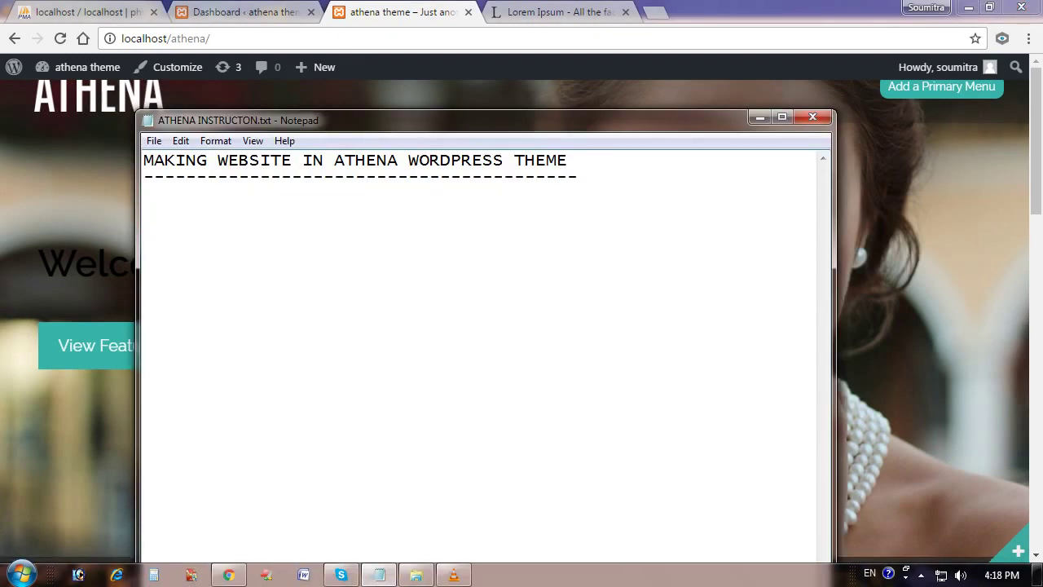
type("we a")
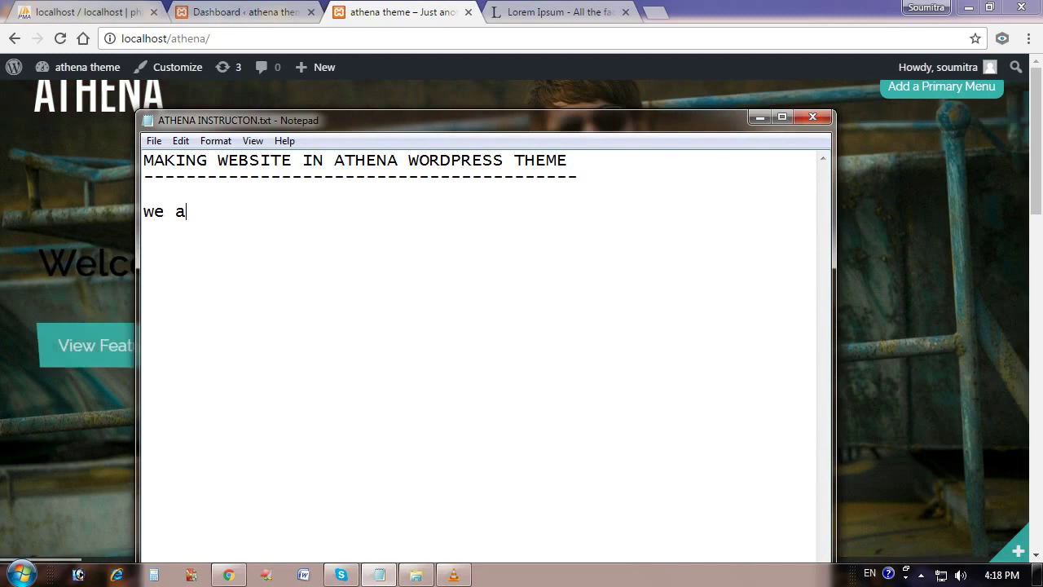
type("re working")
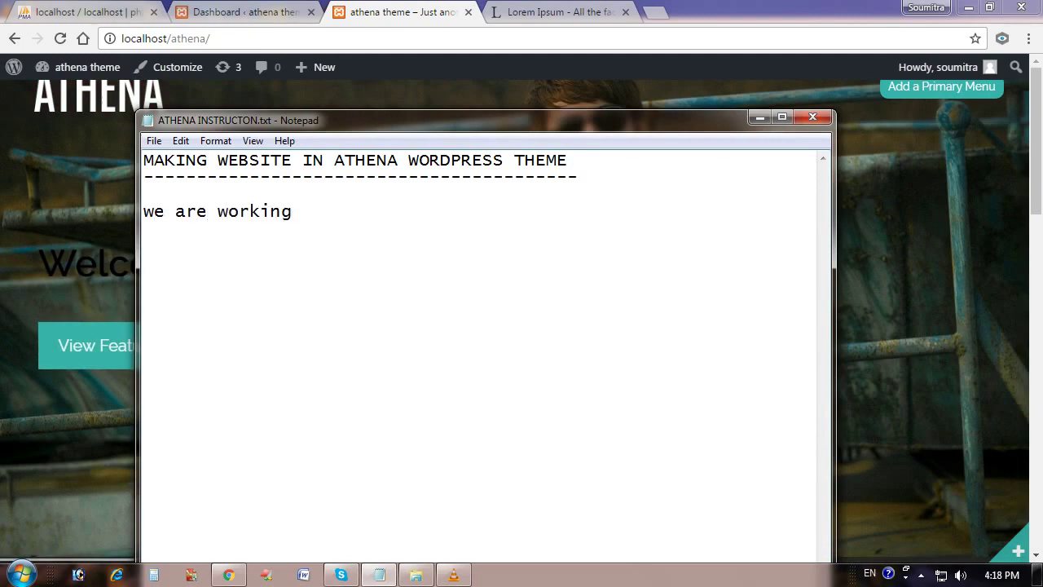
type(" at local")
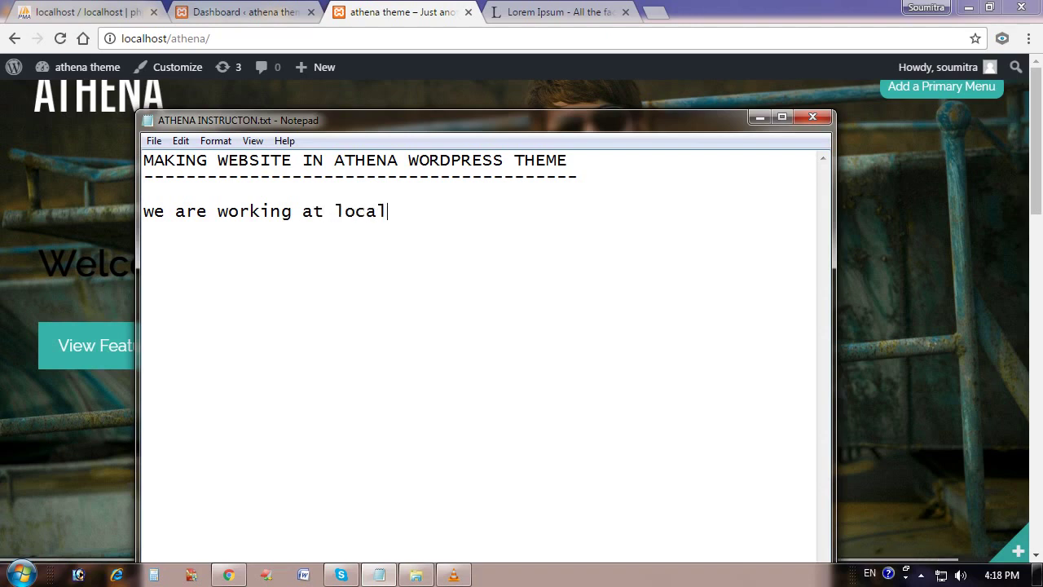
type("host")
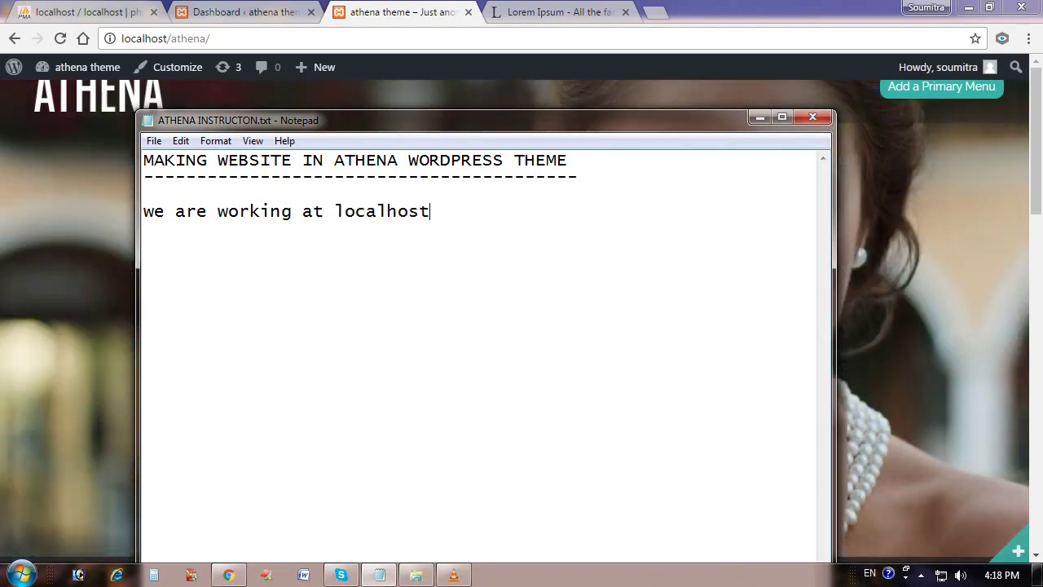
type("..")
key("Return")
key("Return")
type("no")
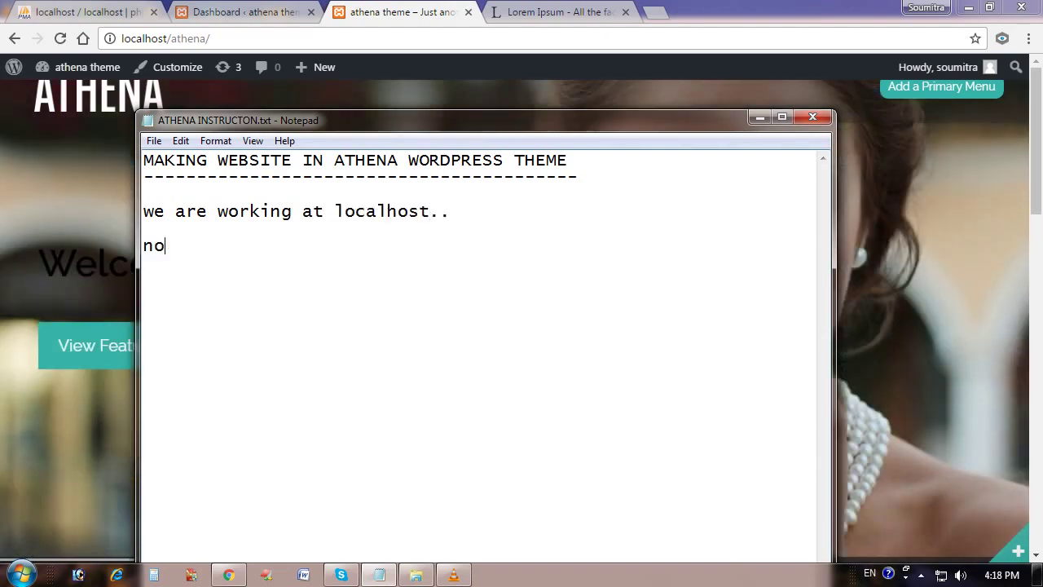
type("w go to dashboard")
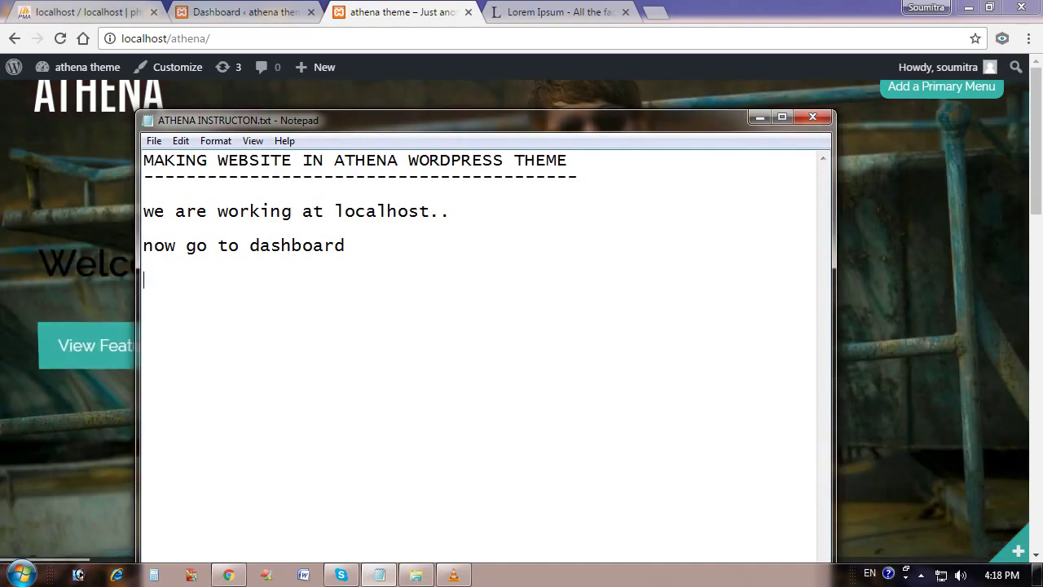
Step: Switch to the WordPress dashboard in the browser, check its admin address and look over the dashboard home widgets
left_click(243, 11)
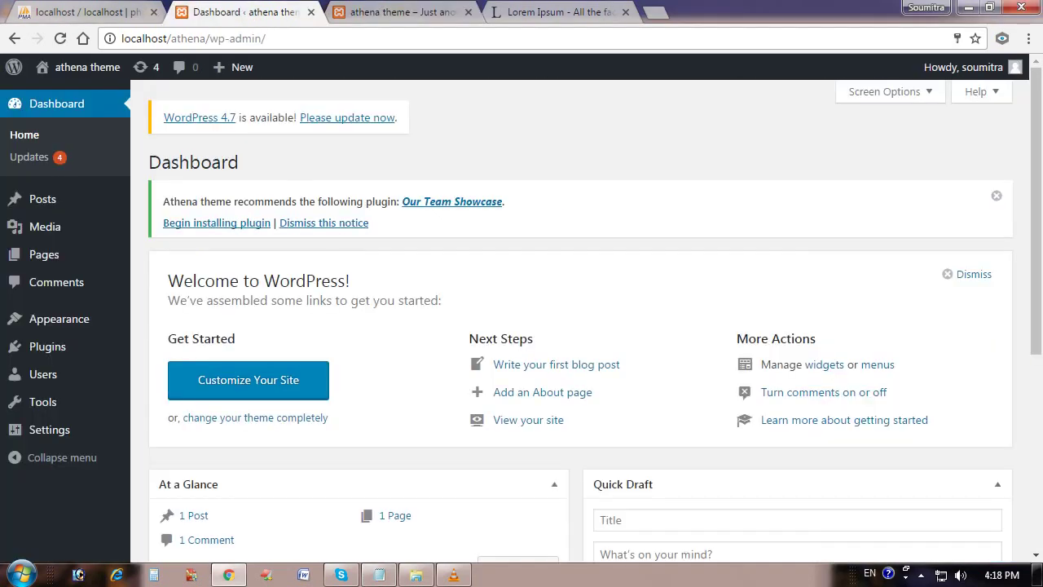
left_click_drag(120, 39, 266, 38)
left_click(266, 38)
left_click_drag(123, 39, 265, 38)
left_click(266, 38)
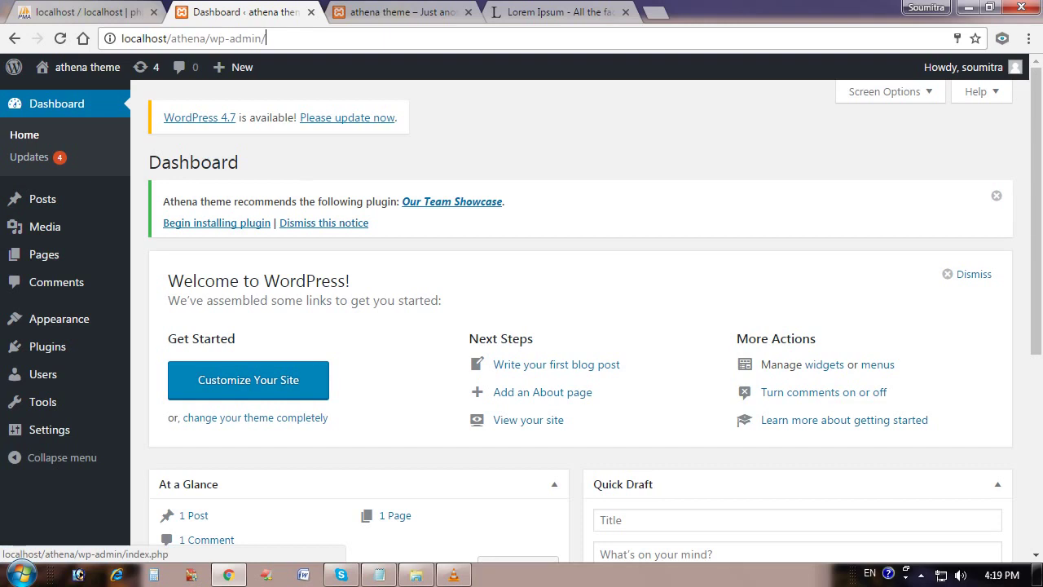
left_click(56, 103)
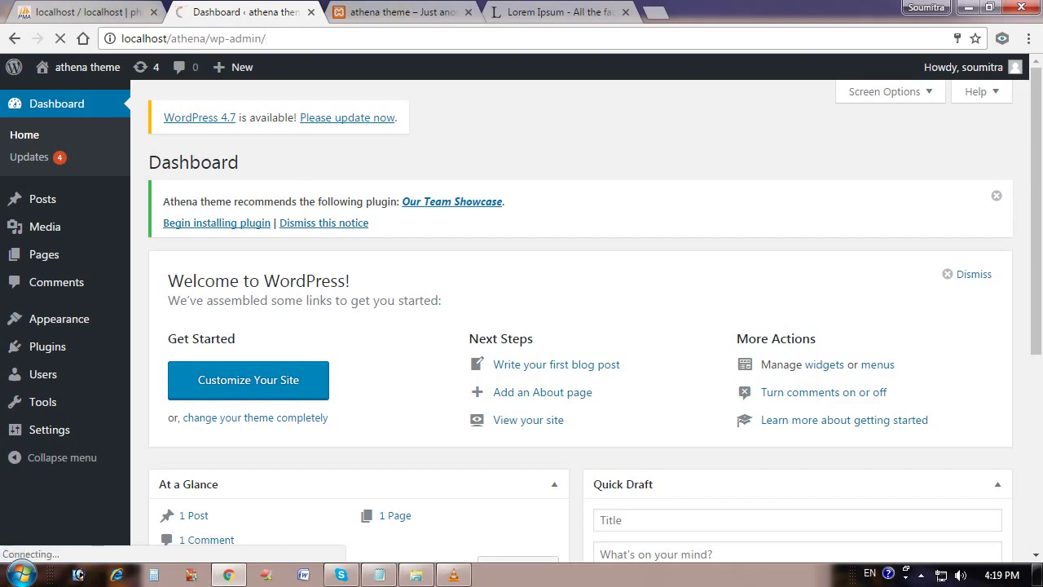
scroll(579, 320, "down", 1)
scroll(571, 326, "down", 4)
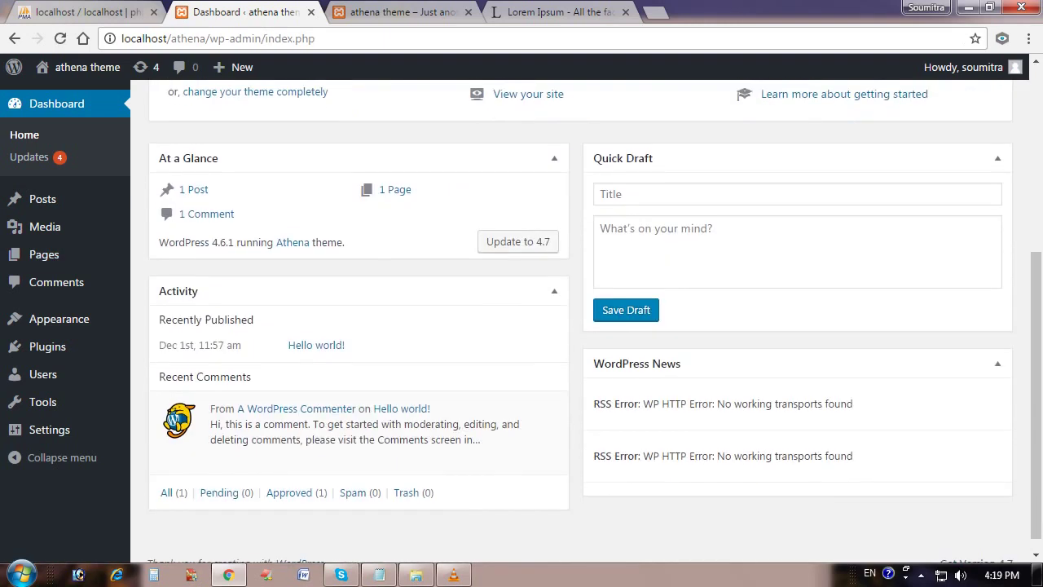
scroll(594, 321, "down", 1)
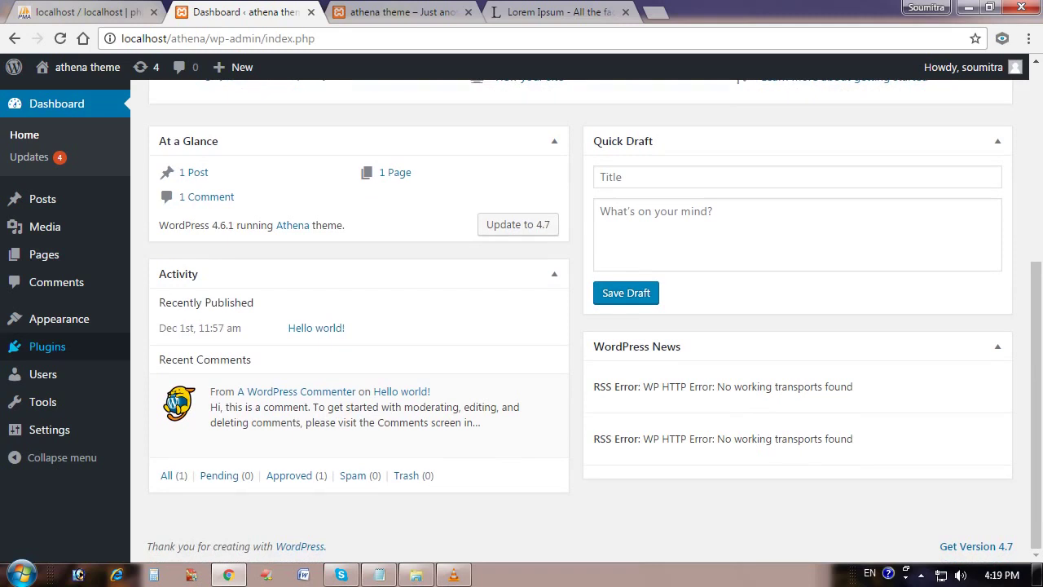
Step: Open the installed themes and try to update the active Athena theme, dismissing the resulting notice
mouse_move(59, 319)
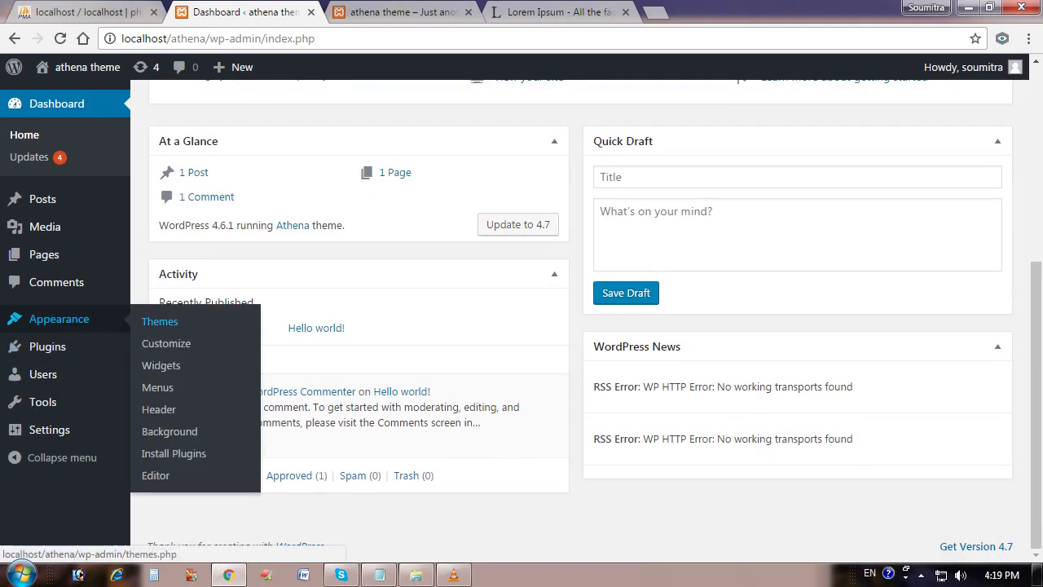
left_click(160, 321)
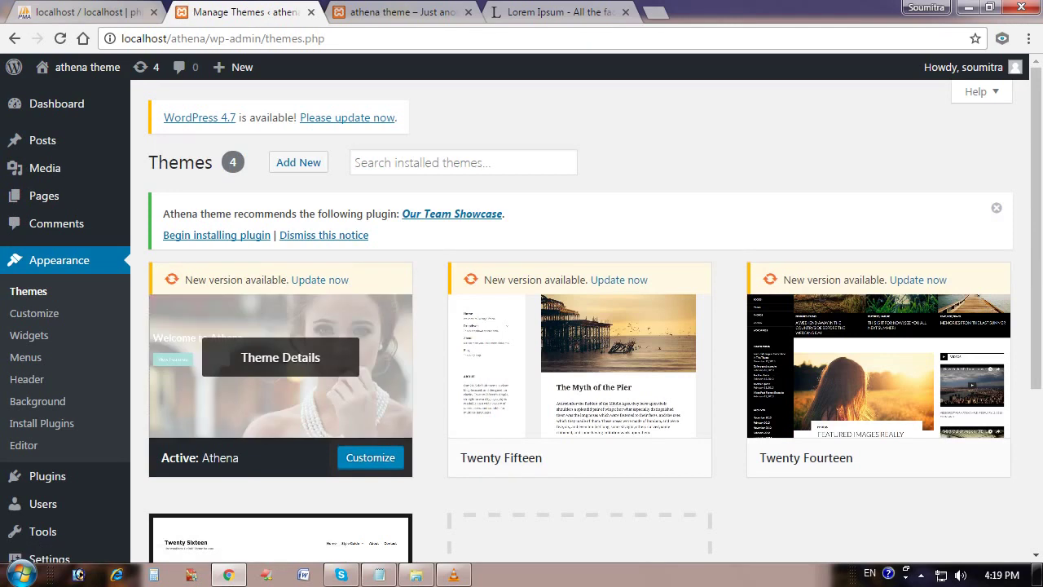
scroll(281, 432, "down", 1)
scroll(280, 432, "up", 1)
left_click(320, 280)
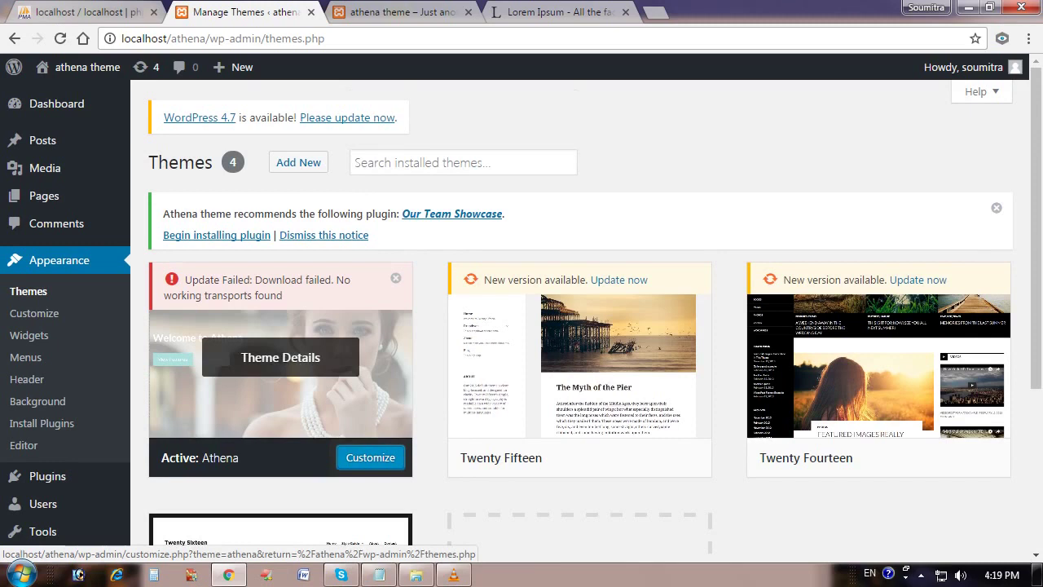
left_click(395, 278)
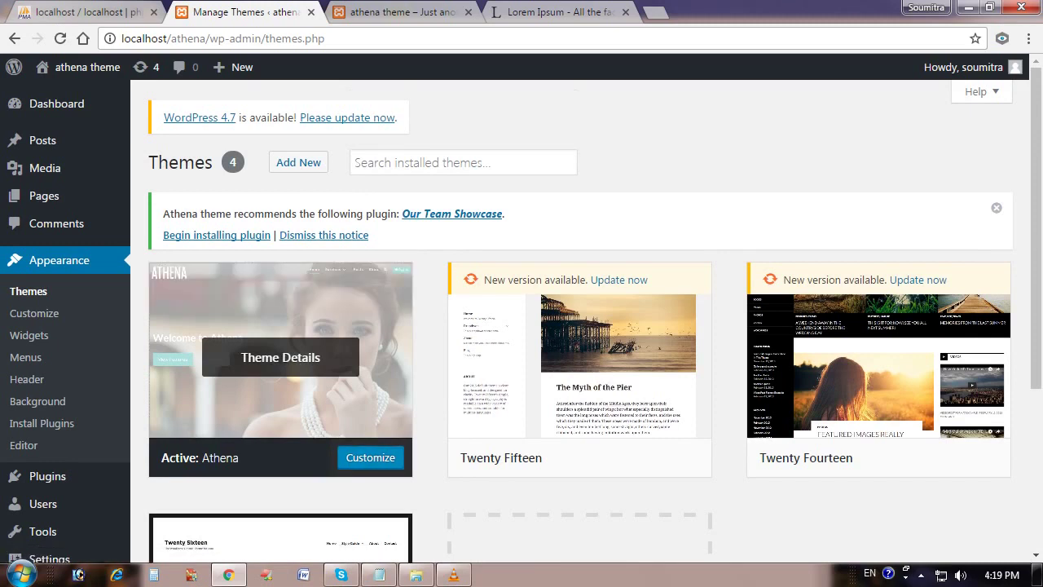
Step: Open the Athena theme's details, read its description and tags, and return to the installed themes
left_click(396, 281)
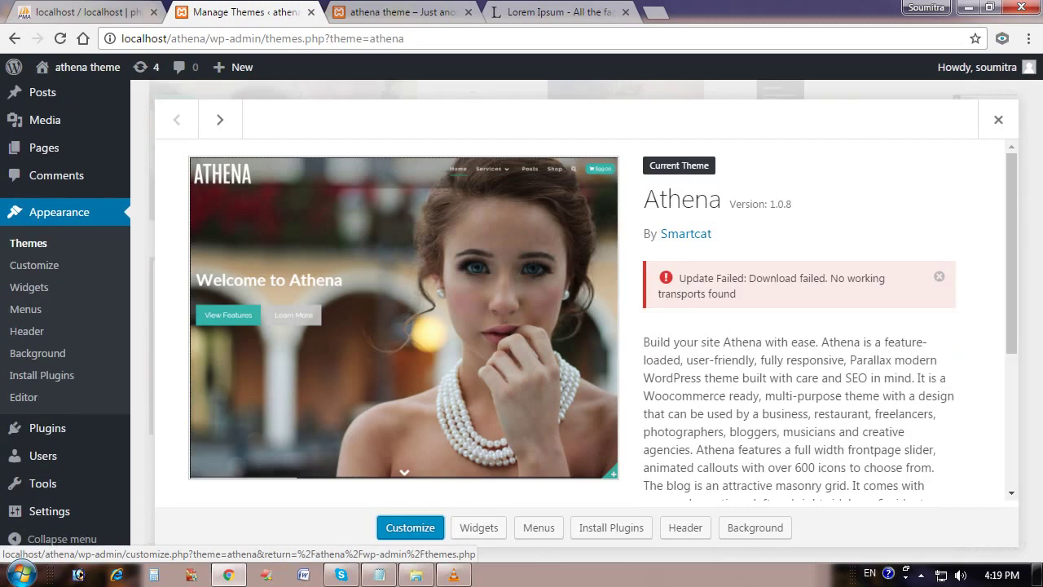
scroll(587, 318, "down", 2)
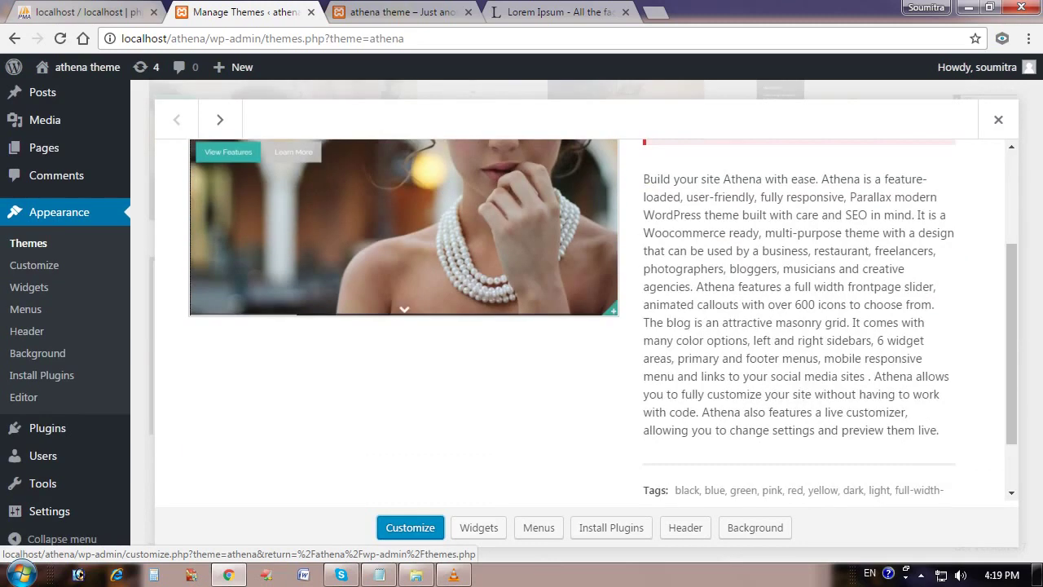
scroll(586, 318, "up", 3)
scroll(587, 317, "down", 4)
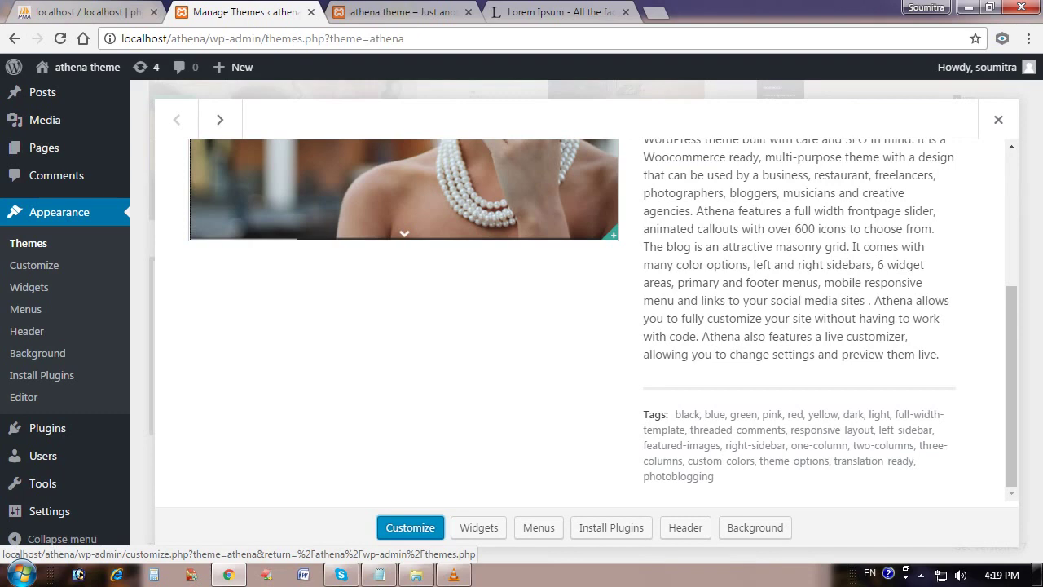
left_click_drag(643, 174, 714, 476)
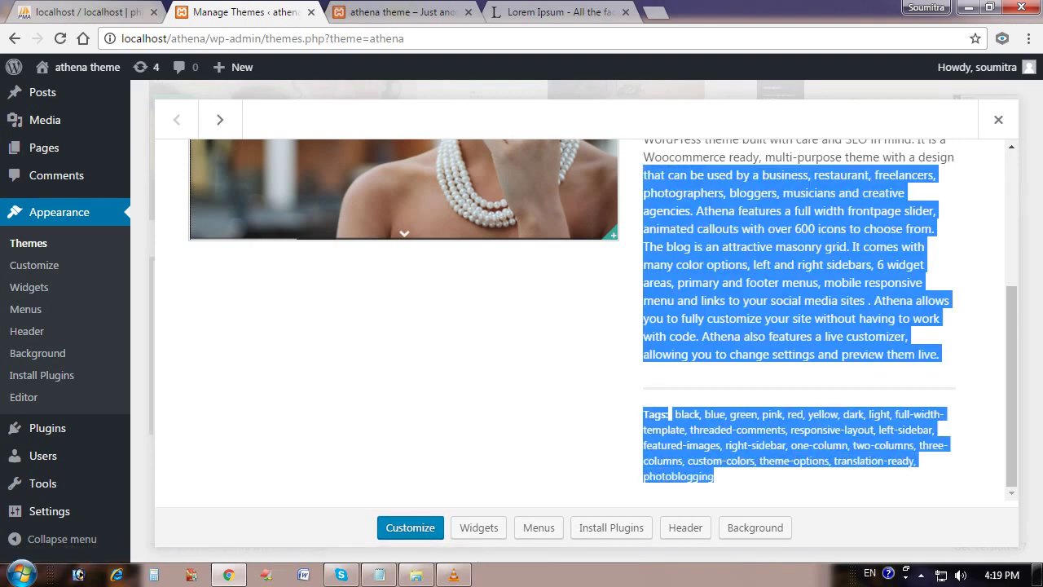
left_click(714, 476)
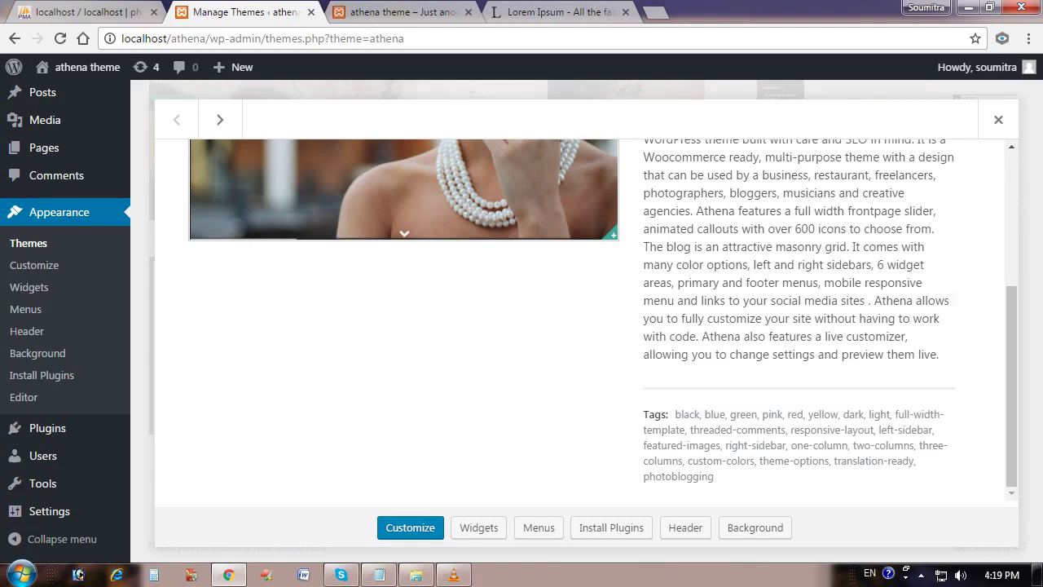
scroll(586, 319, "up", 3)
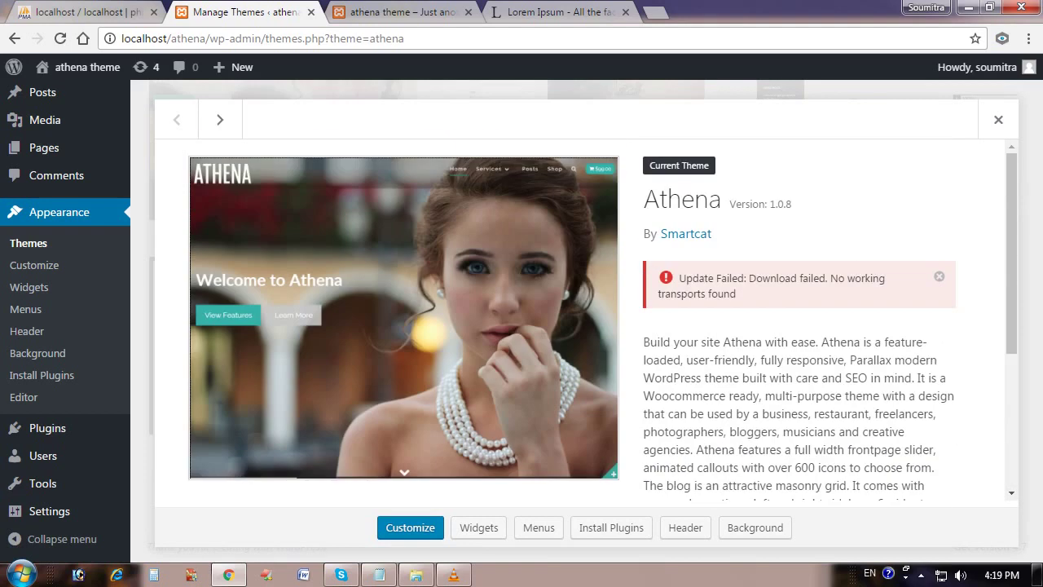
left_click_drag(644, 199, 707, 200)
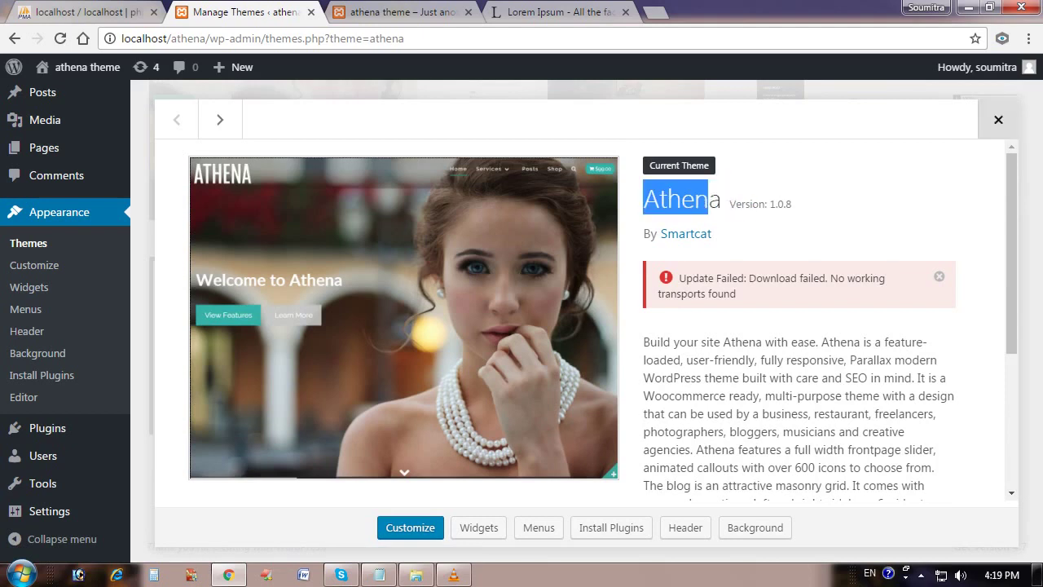
left_click(998, 120)
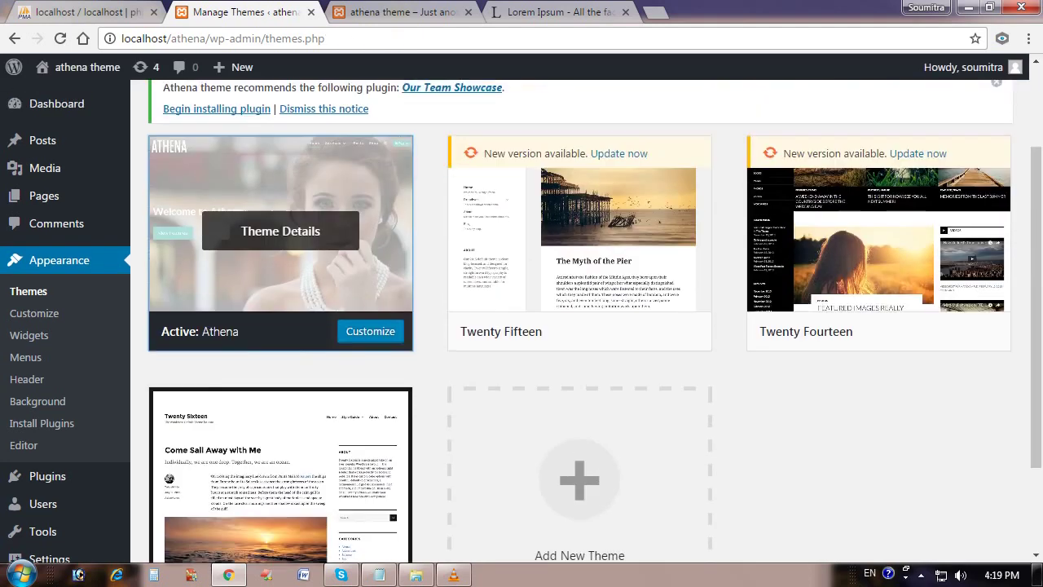
scroll(580, 321, "up", 2)
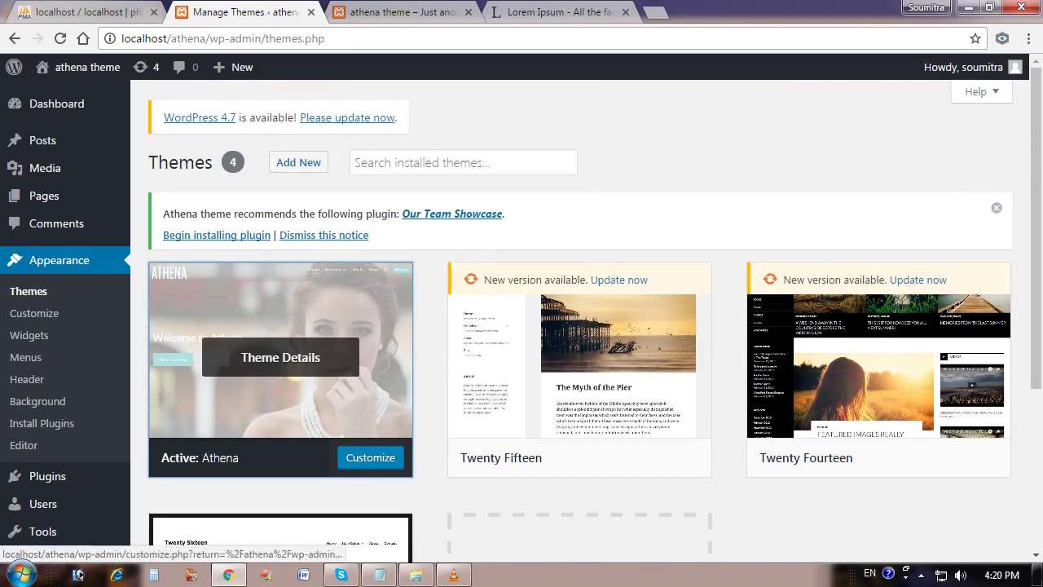
scroll(27, 336, "down", 1)
scroll(27, 336, "up", 1)
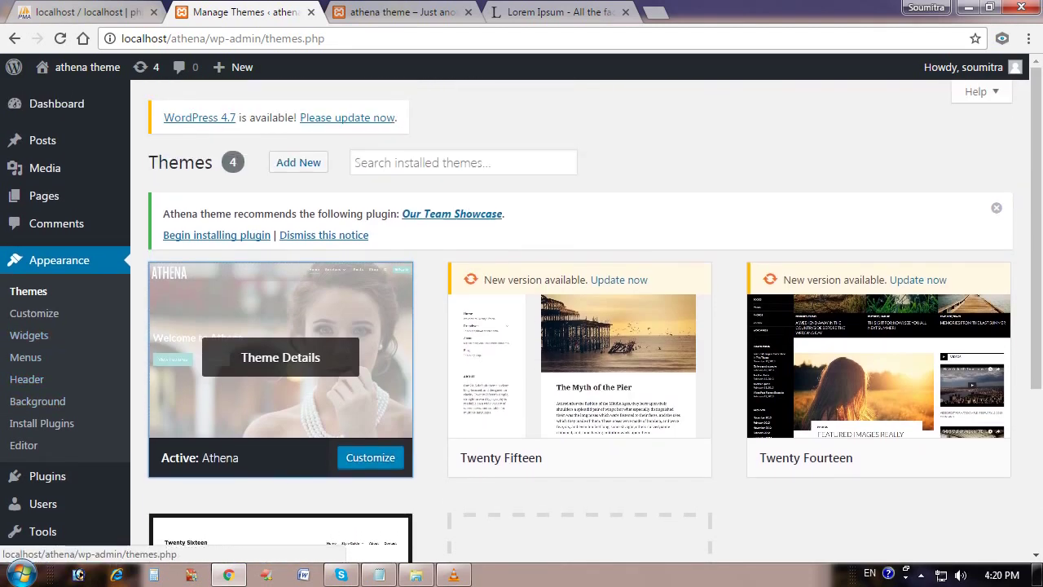
Step: Start a new page in the site's pages and title it "About us"
left_click(44, 195)
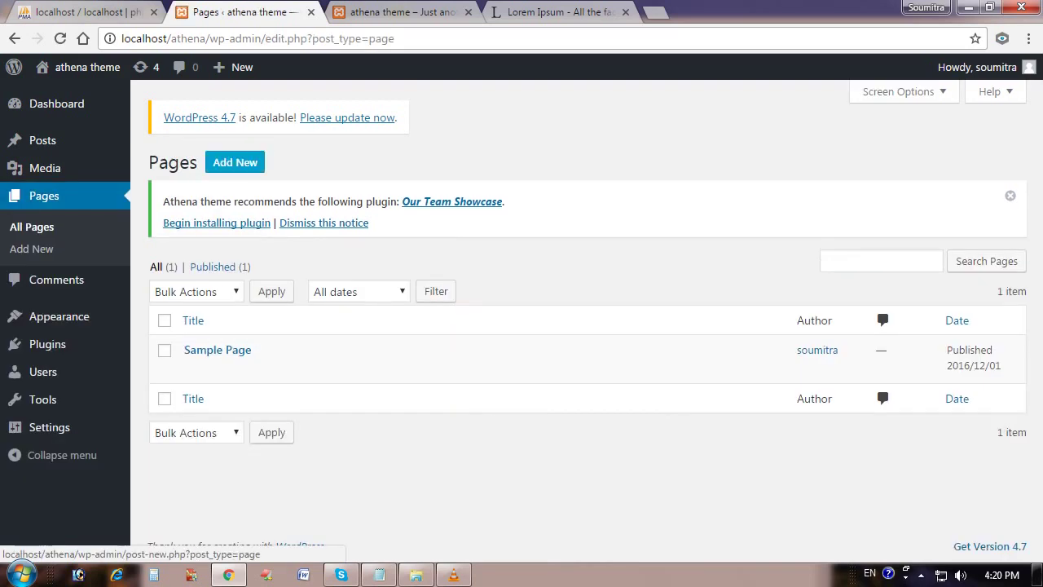
left_click(234, 162)
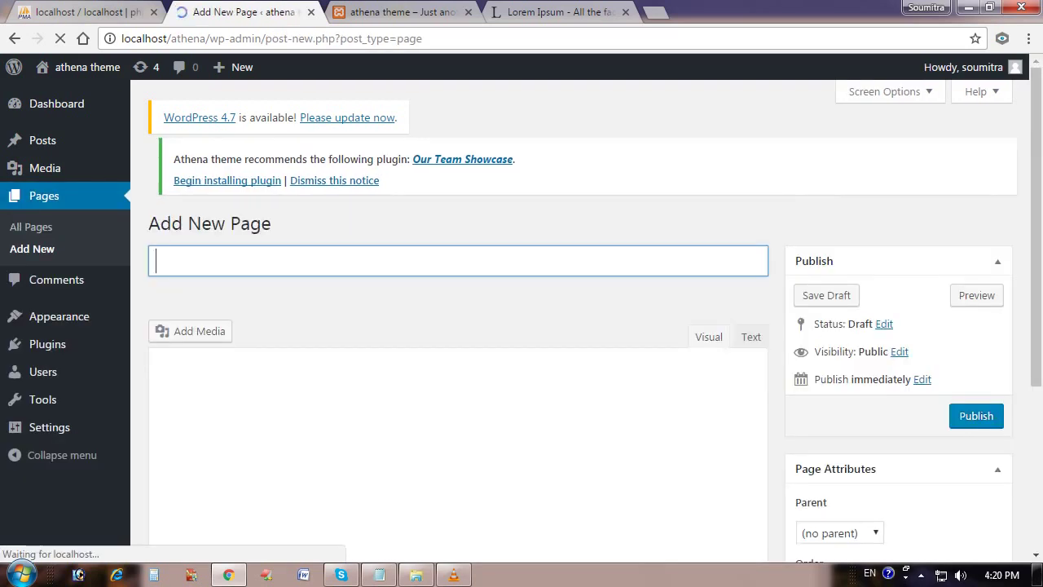
type("A")
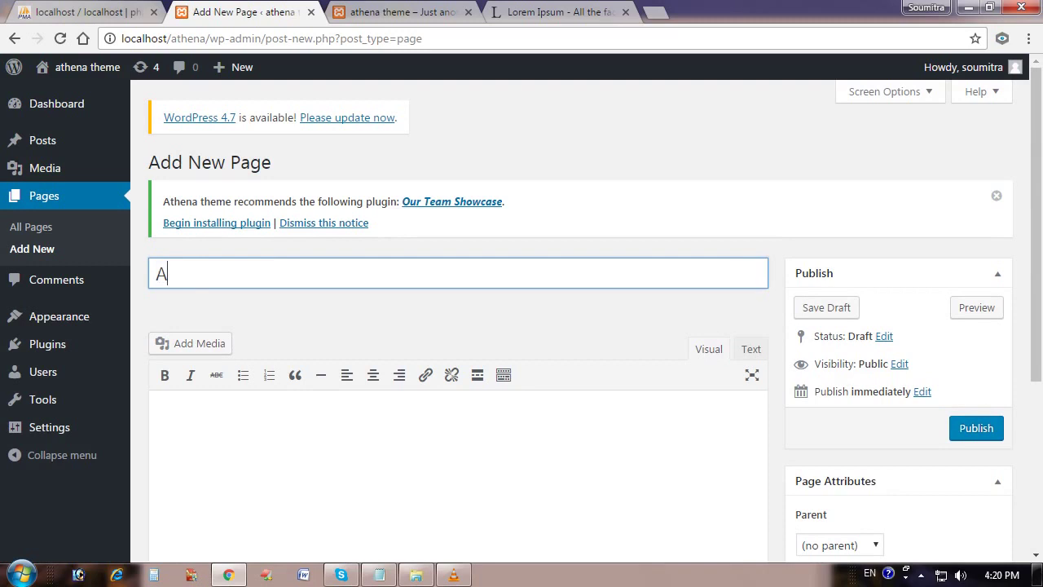
type("bout us")
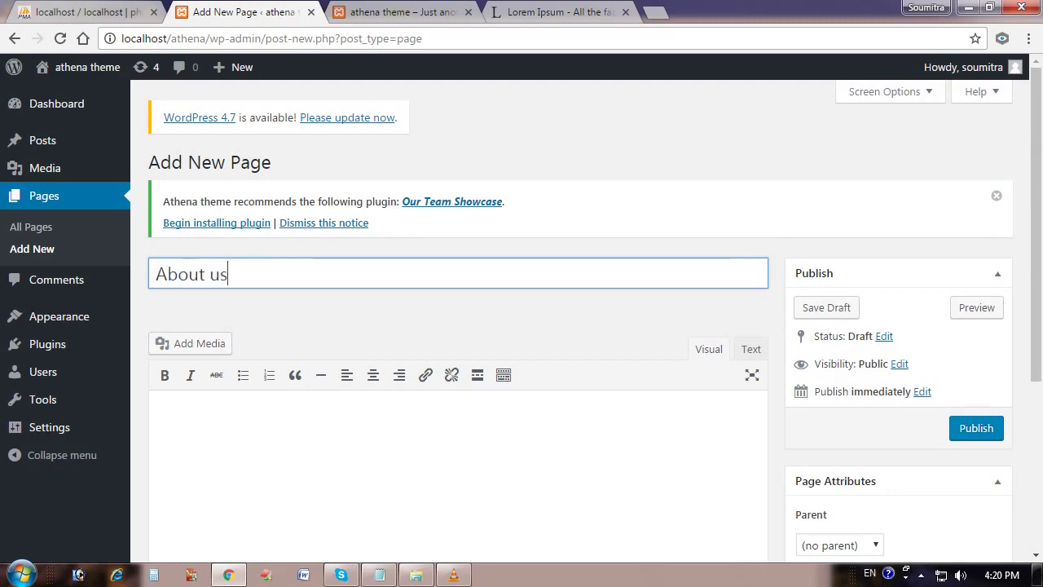
Step: Change the new page's title to "About Athena Theme" and place the text cursor in the page body
key("BackSpace")
key("BackSpace")
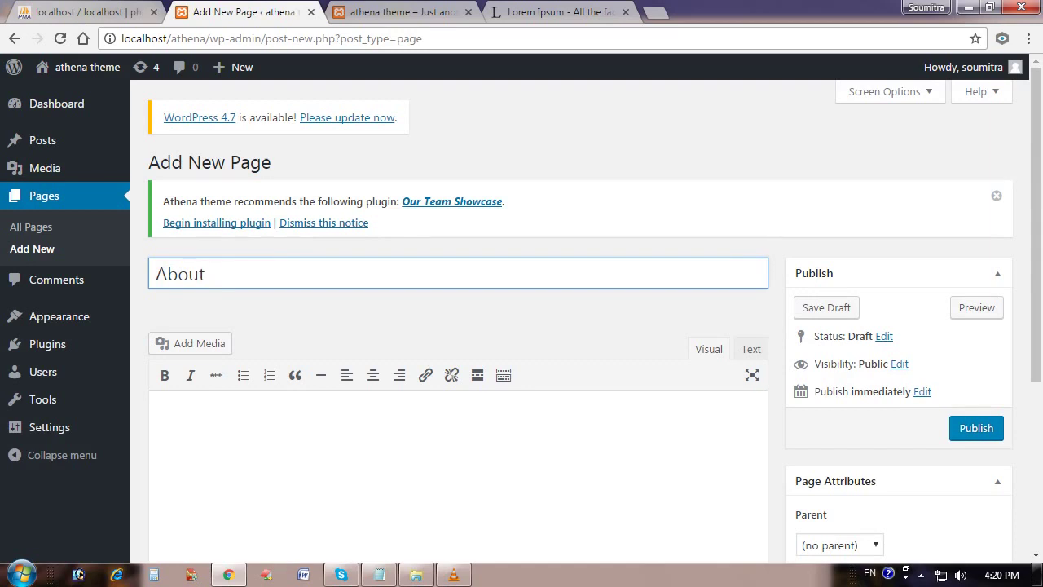
type("Athena Theme")
left_click(157, 419)
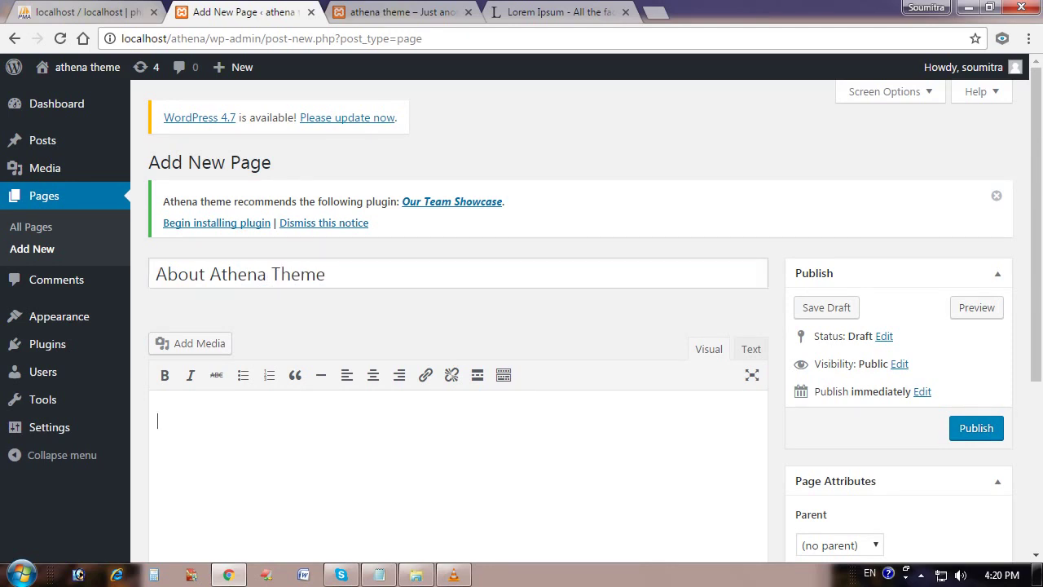
Step: Fill the page body with two copies of the "What is Lorem Ipsum?" paragraph from lipsum.com and publish the page
left_click(538, 11)
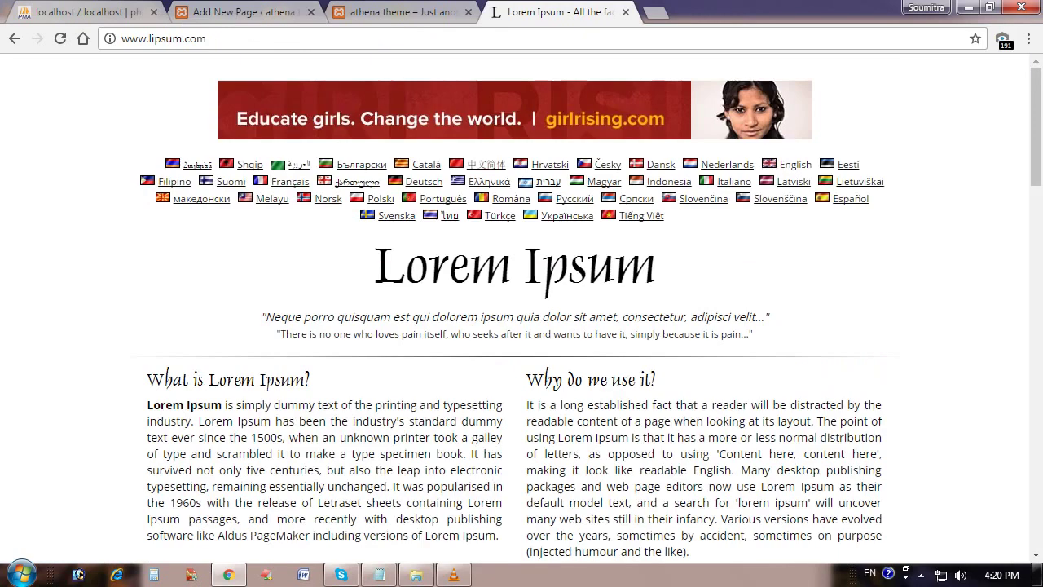
scroll(521, 310, "down", 2)
left_click_drag(147, 242, 498, 373)
key("ctrl+c")
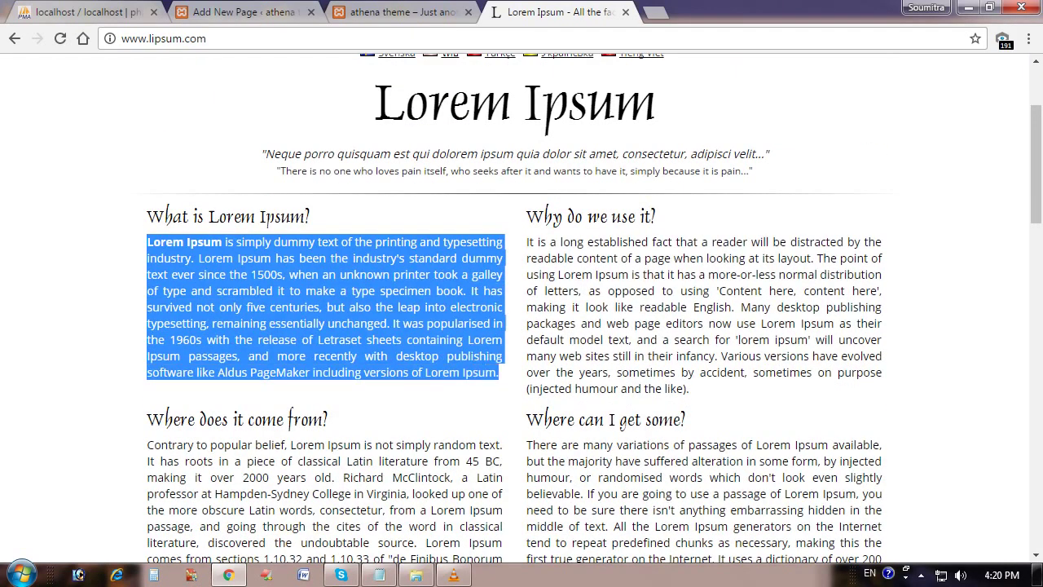
left_click(245, 12)
key("ctrl+v")
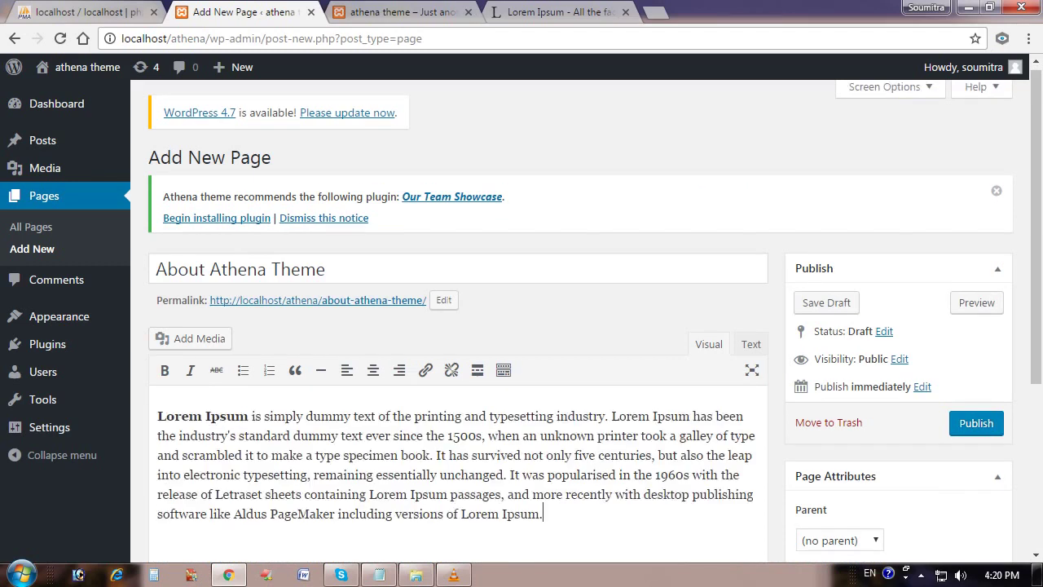
key("ctrl+v")
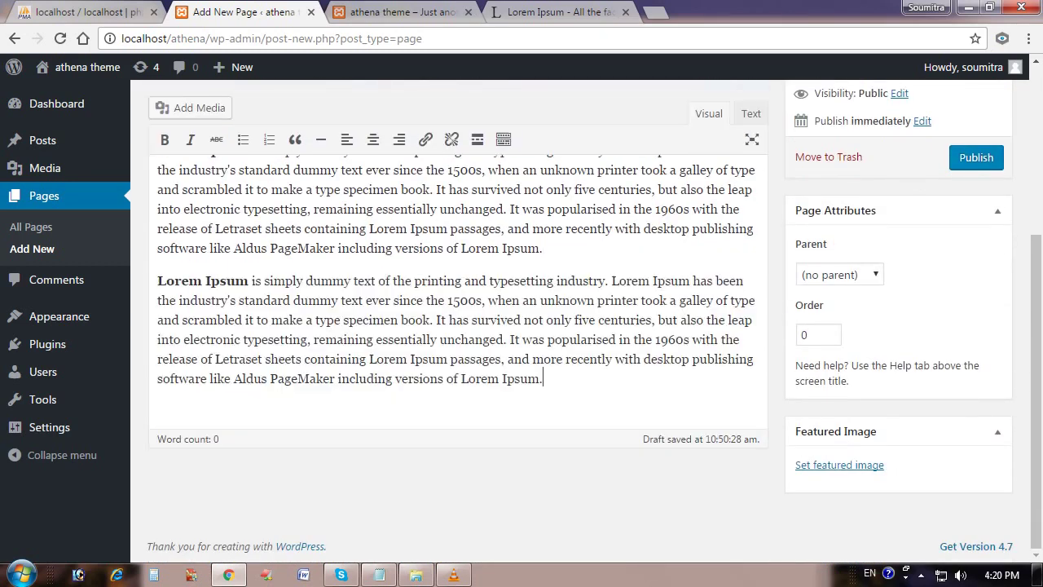
scroll(456, 326, "up", 3)
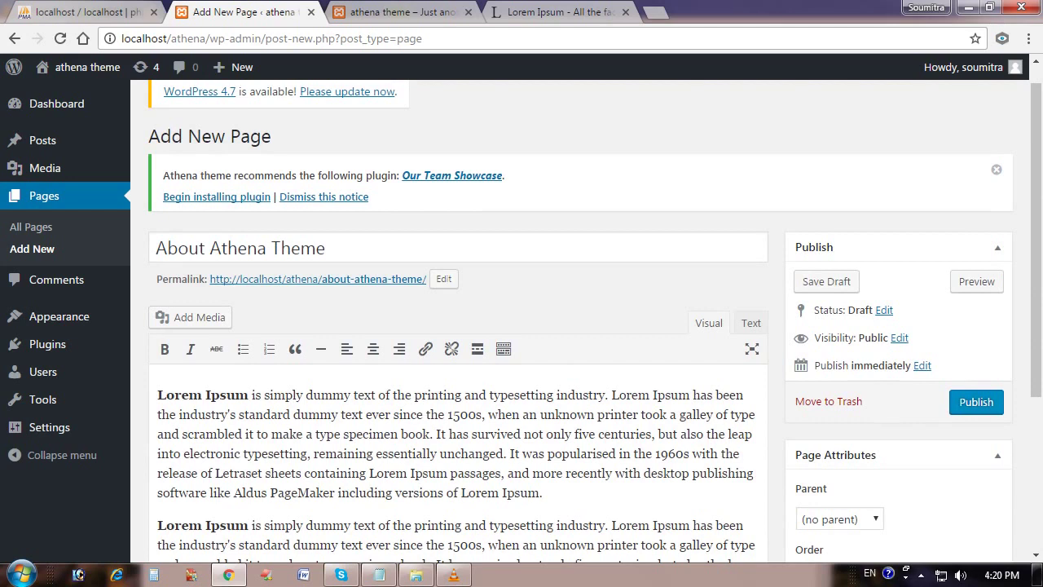
left_click(976, 402)
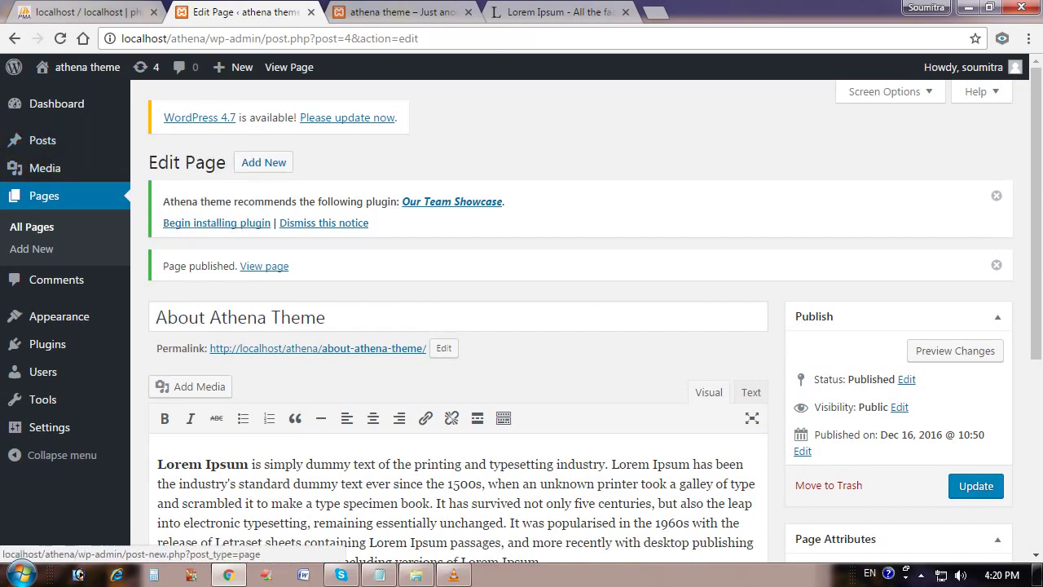
Step: Start another new page, title it "Products" and move into its body
left_click(263, 162)
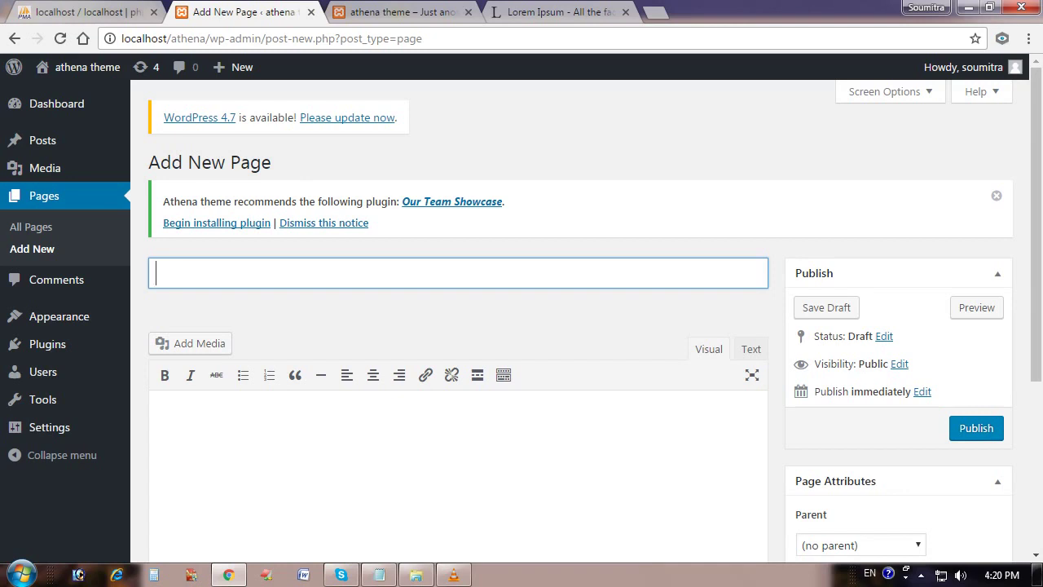
type("Products")
key("Tab")
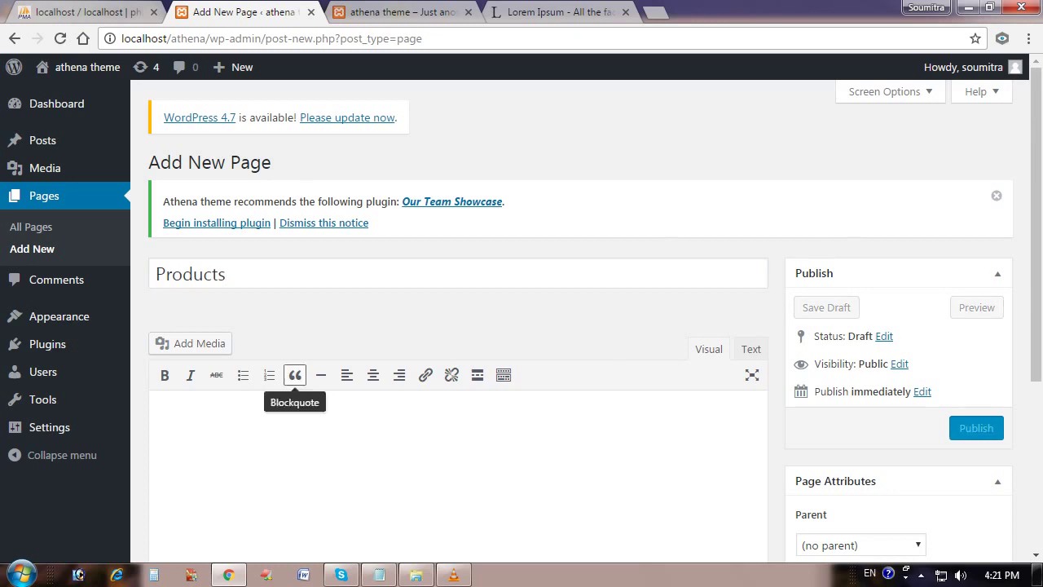
Step: Insert the copied Lorem Ipsum paragraph twice into the Products page body, the second copy in bold
left_click(558, 13)
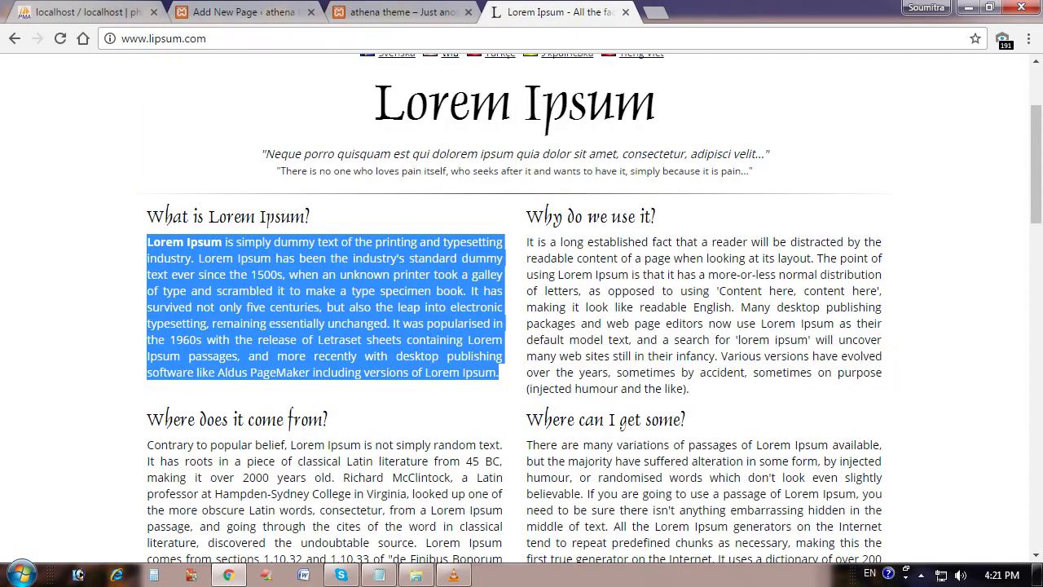
left_click(240, 12)
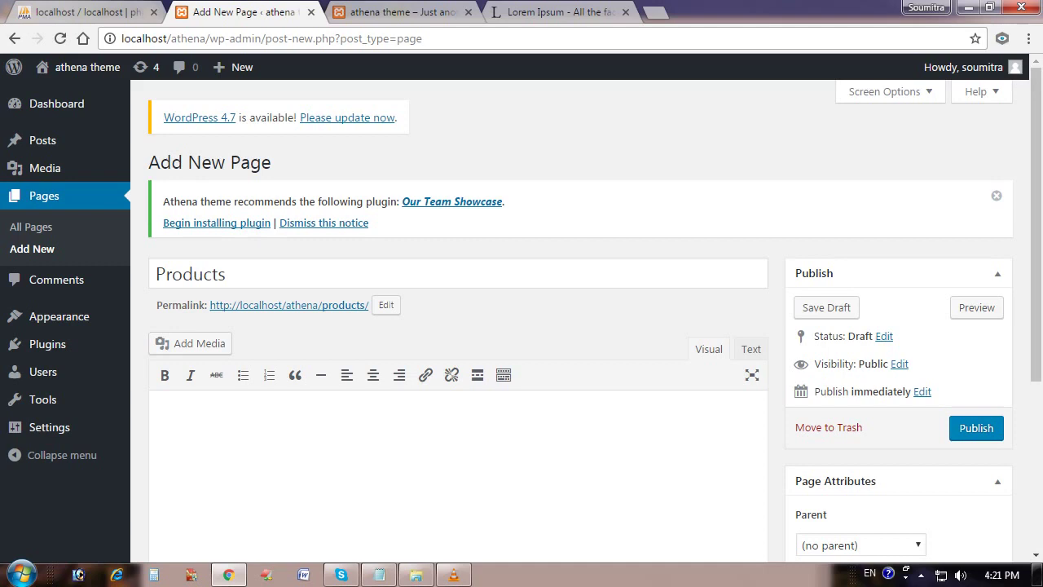
key("ctrl+v")
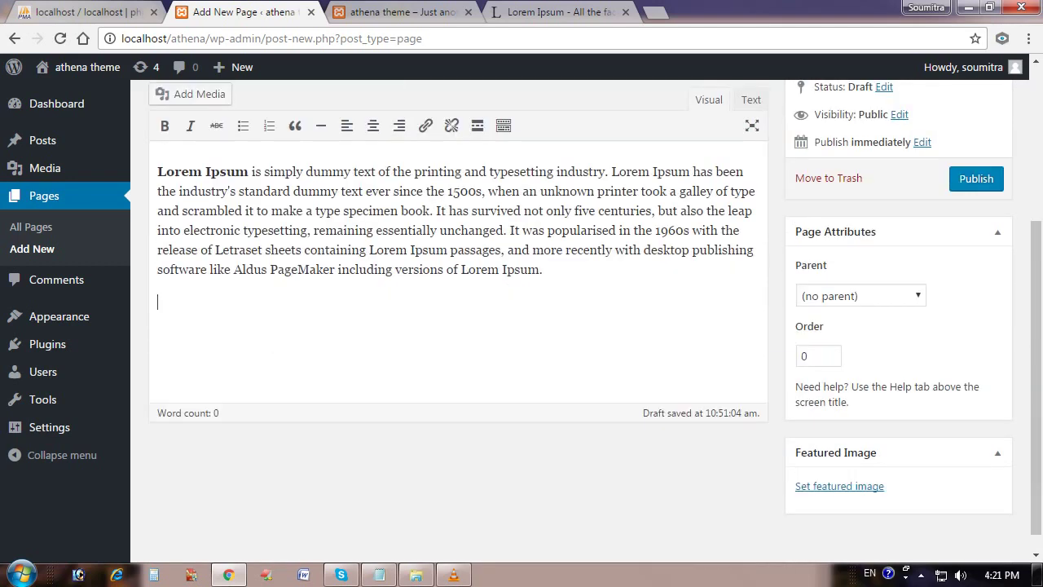
key("Return")
key("ctrl+b")
key("ctrl+v")
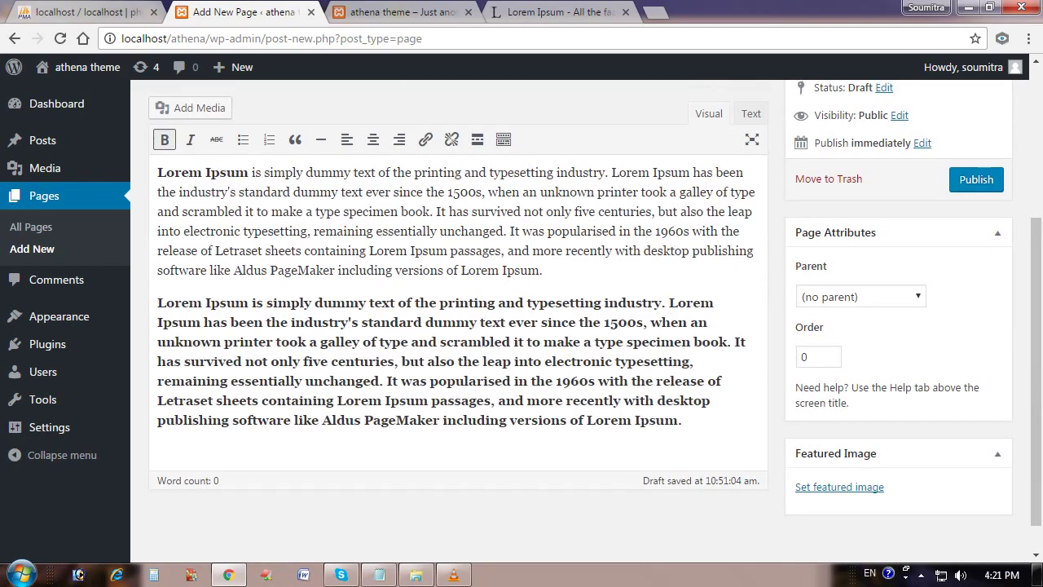
Step: Remove the bold formatting from both paragraphs of the Products page
scroll(456, 326, "up", 2)
scroll(163, 207, "down", 1)
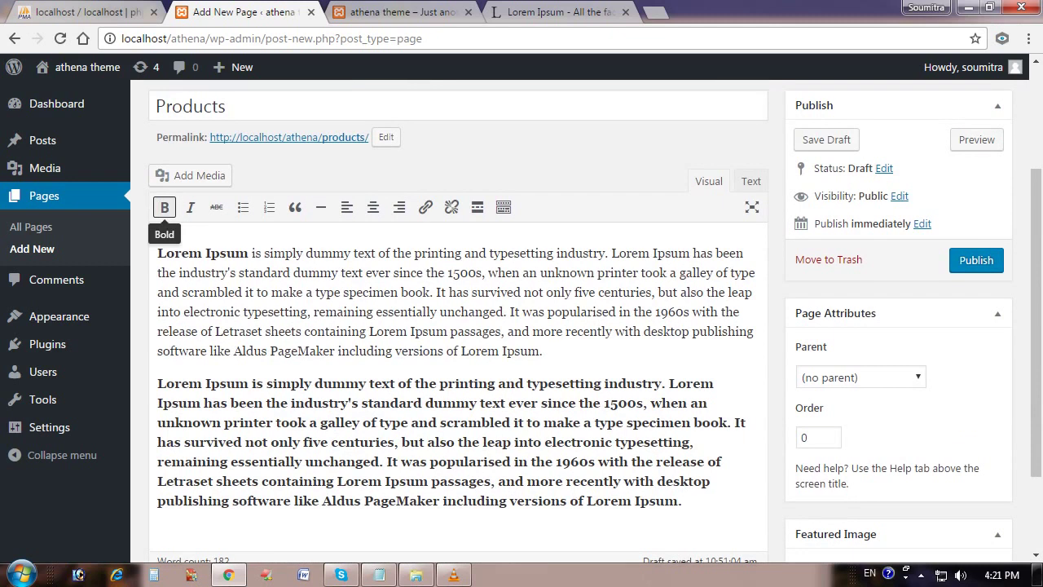
left_click_drag(157, 253, 682, 500)
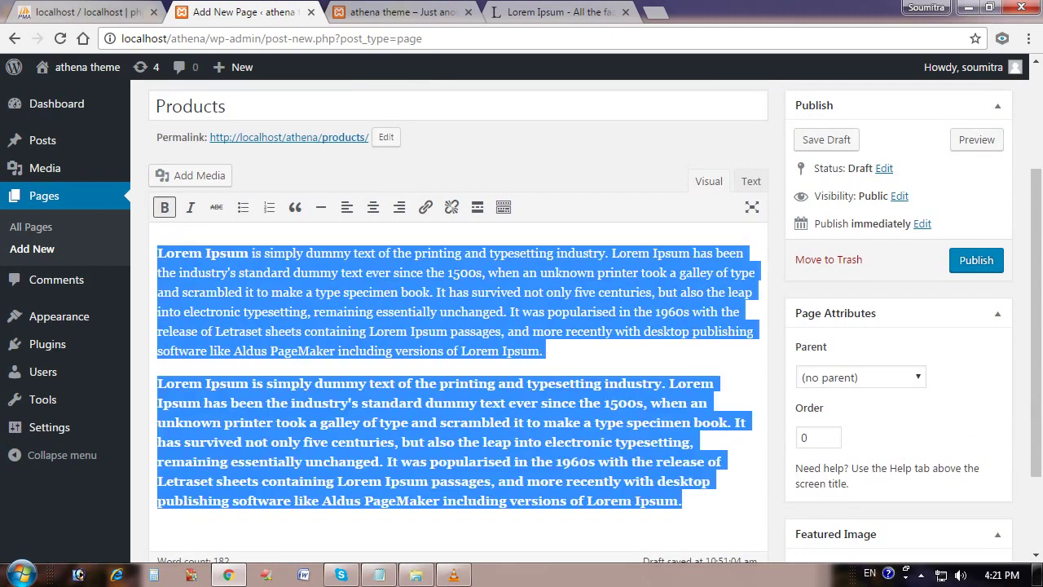
left_click(163, 207)
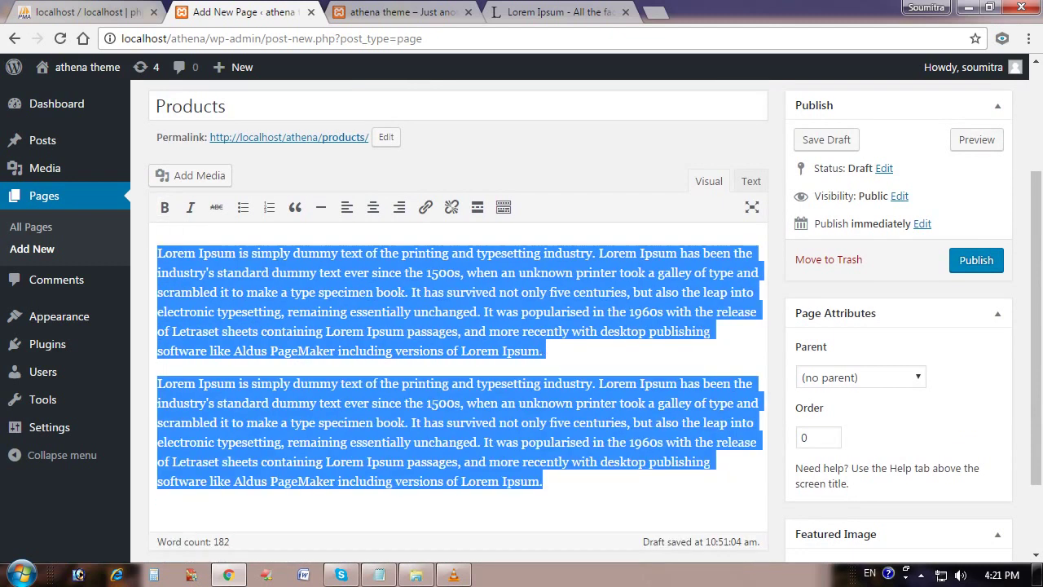
Step: Italicize the first paragraph of the Products page and show the editor's additional formatting options
left_click(437, 290)
left_click_drag(542, 350, 157, 253)
left_click(190, 207)
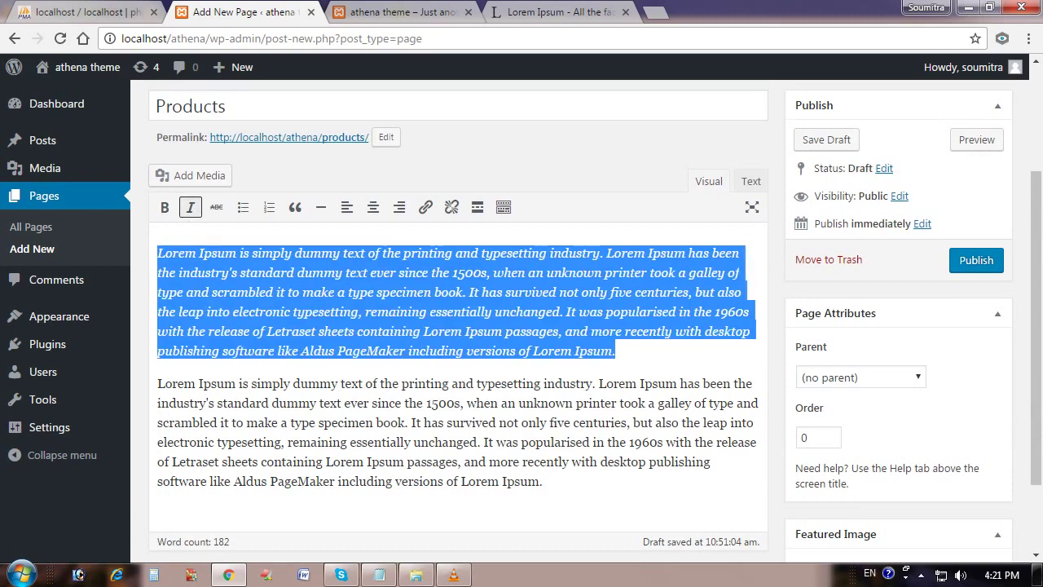
left_click(391, 384)
scroll(392, 384, "up", 1)
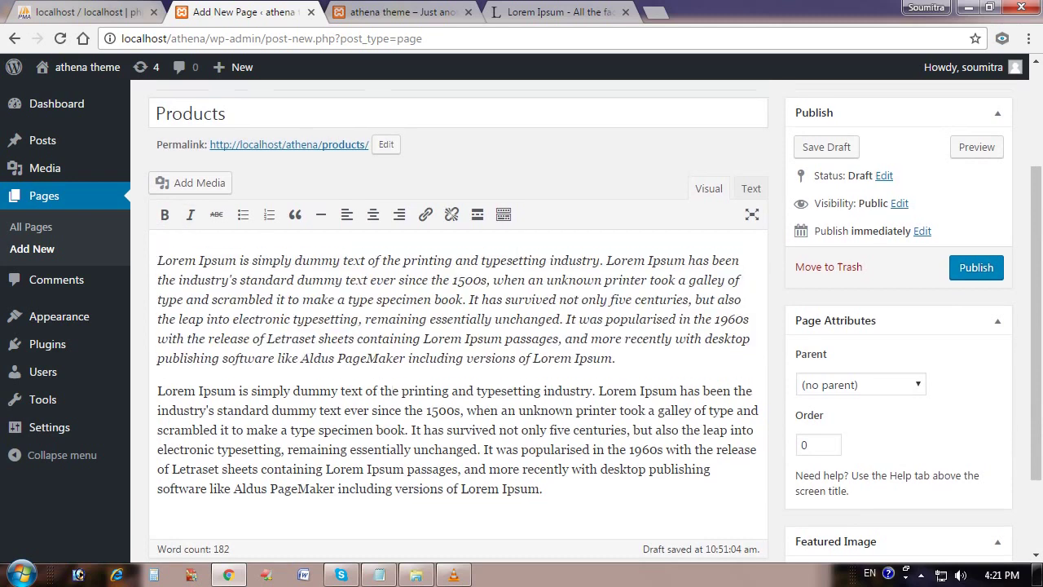
left_click(504, 289)
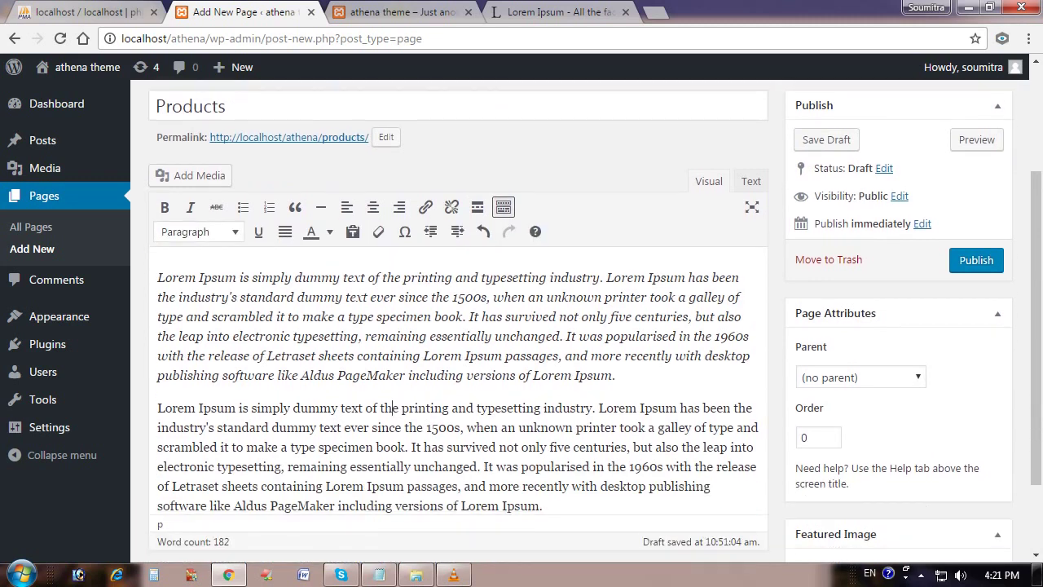
Step: Try the Heading 4 style on the second paragraph's opening sentence and undo that formatting
left_click_drag(158, 408, 596, 407)
left_click(198, 232)
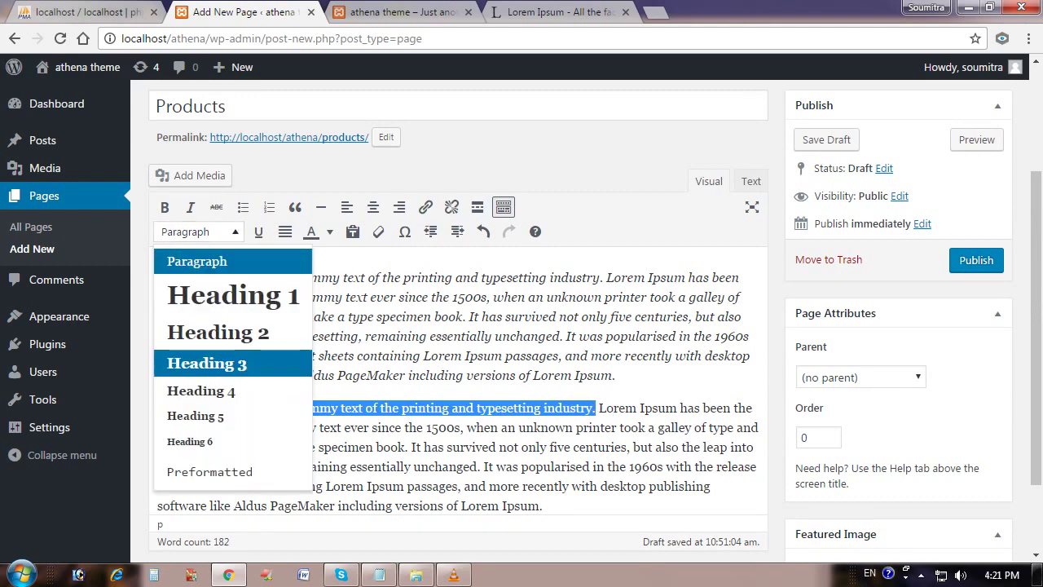
left_click(200, 391)
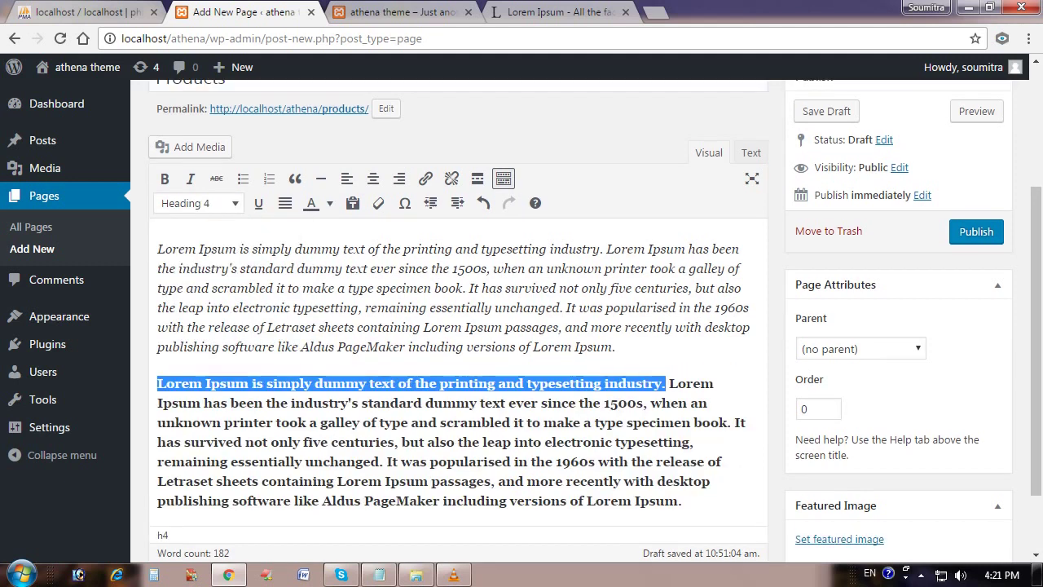
left_click(482, 403)
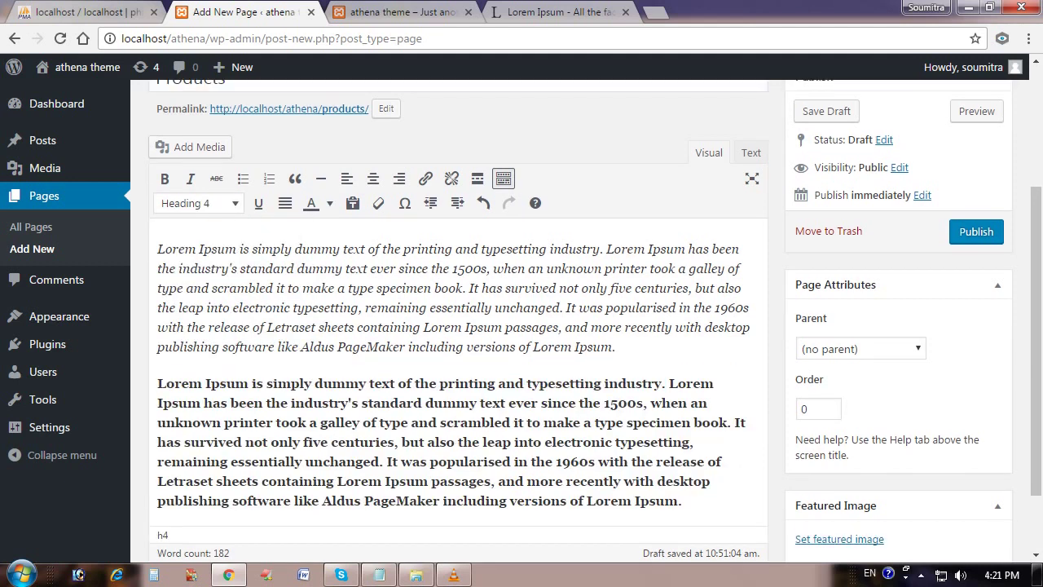
scroll(485, 278, "down", 3)
scroll(485, 278, "up", 1)
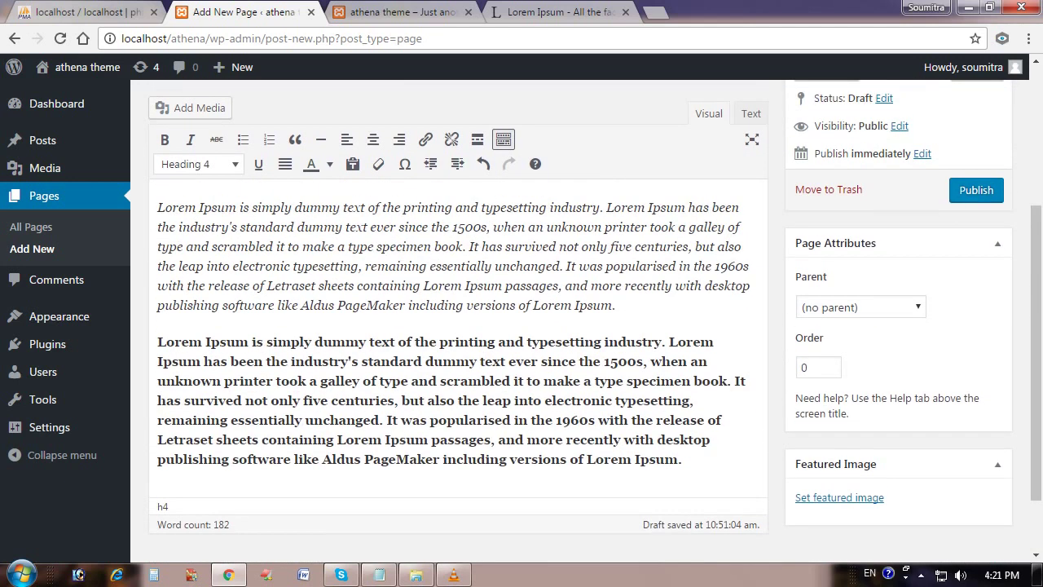
key("ctrl+z")
left_click(485, 376)
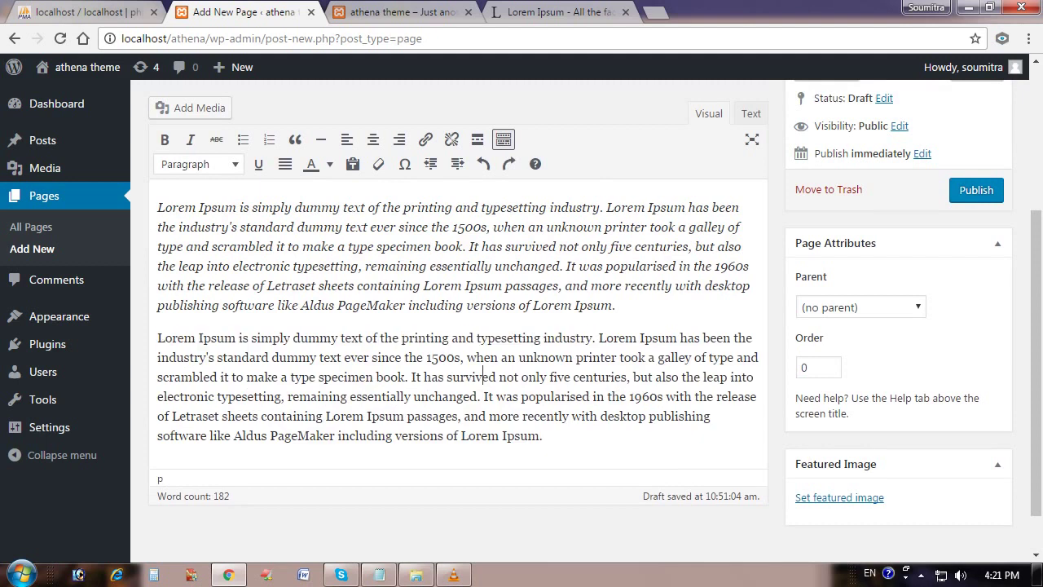
Step: Check the Products page content as HTML text and return to the visual editor
scroll(484, 376, "up", 1)
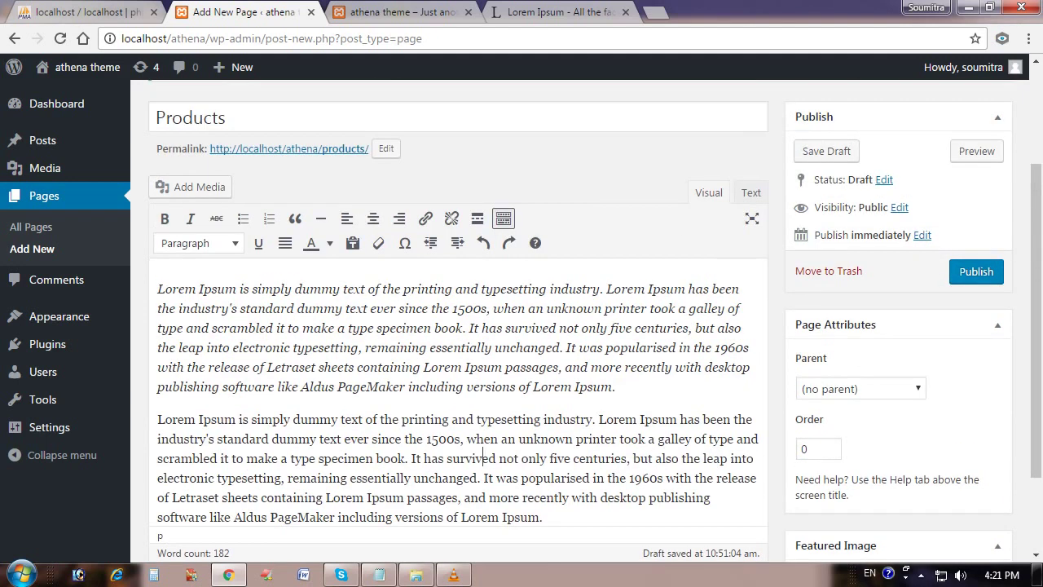
left_click(751, 192)
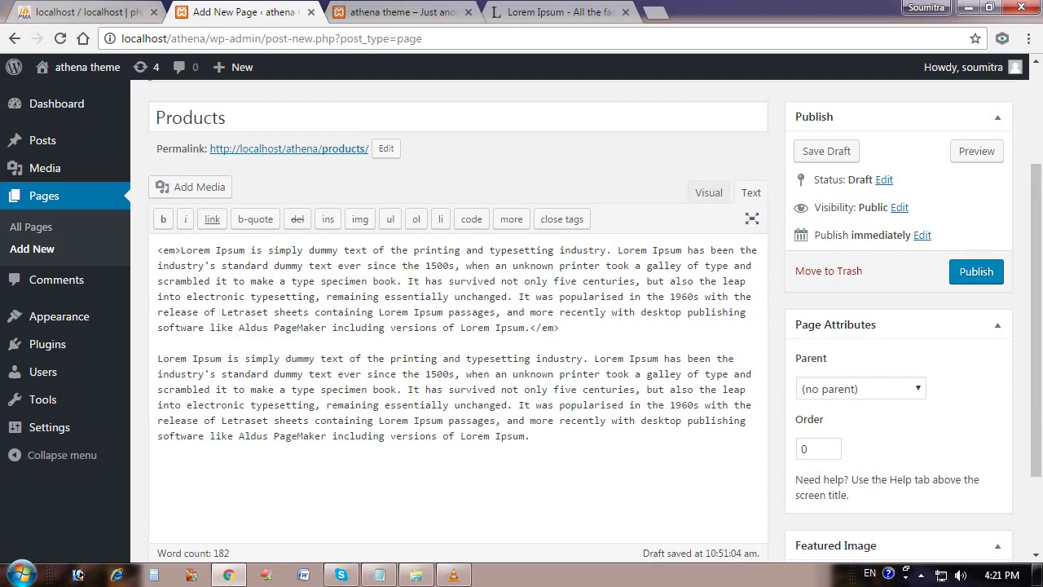
left_click(708, 193)
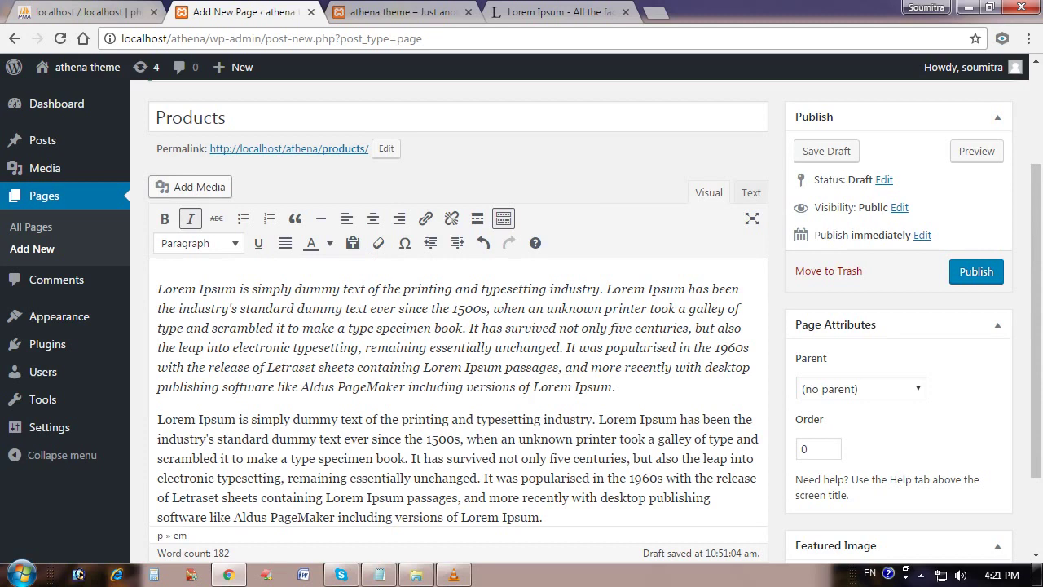
Step: Start uploading a media file for the Products page and open the WEB PICS folder on Local Disk (E:)
left_click(192, 186)
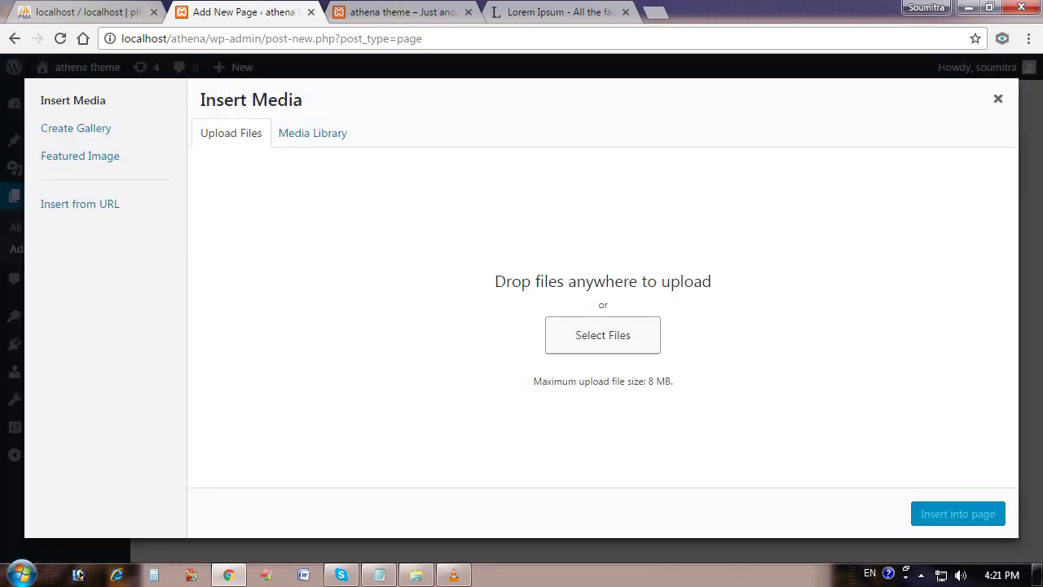
left_click(602, 334)
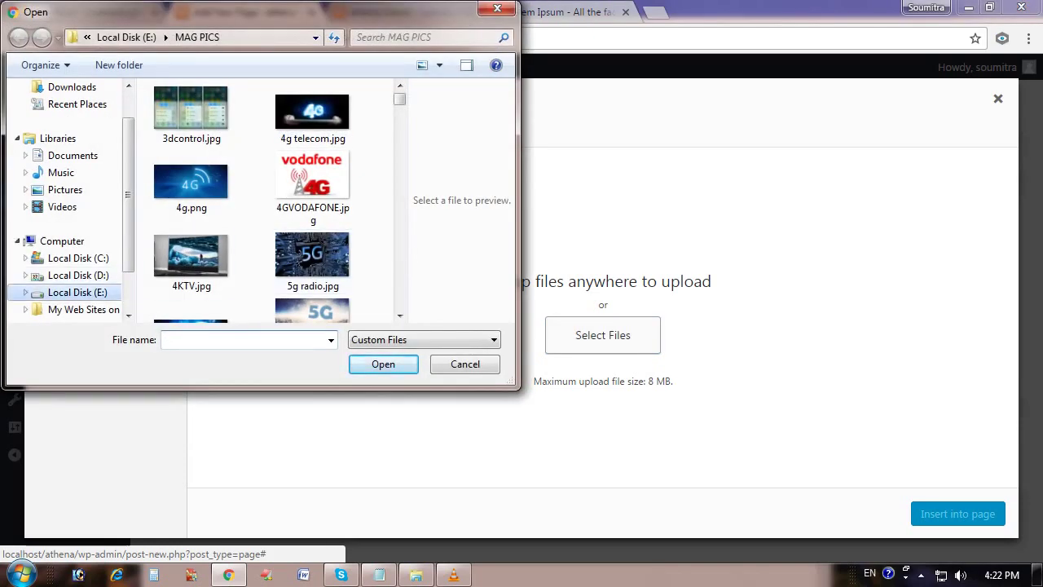
left_click(78, 292)
left_click(195, 249)
key("w")
double_click(189, 123)
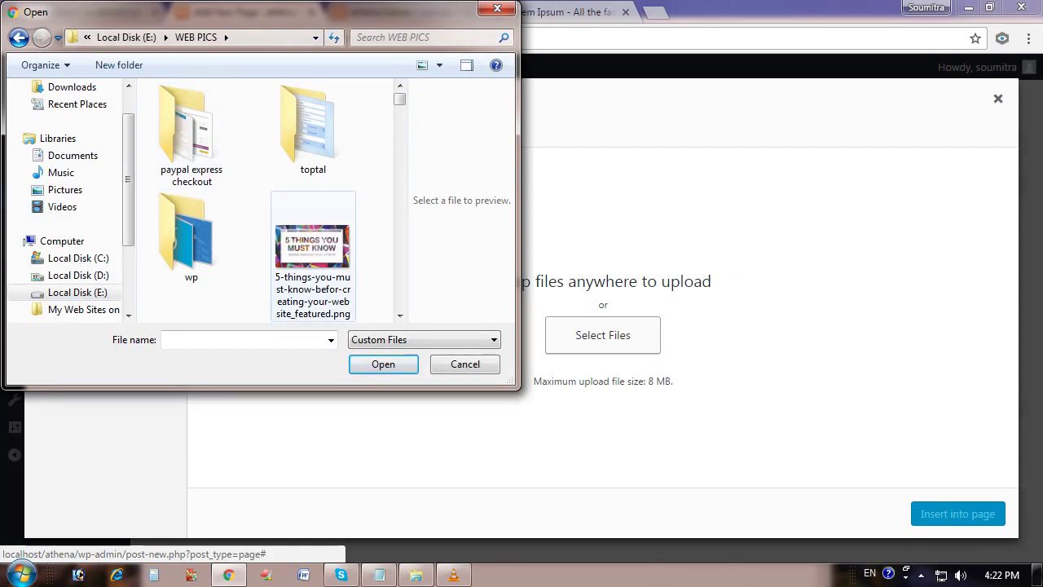
Step: Upload ecom.jpg from the WEB PICS folder and insert it into the Products page
scroll(261, 199, "down", 3)
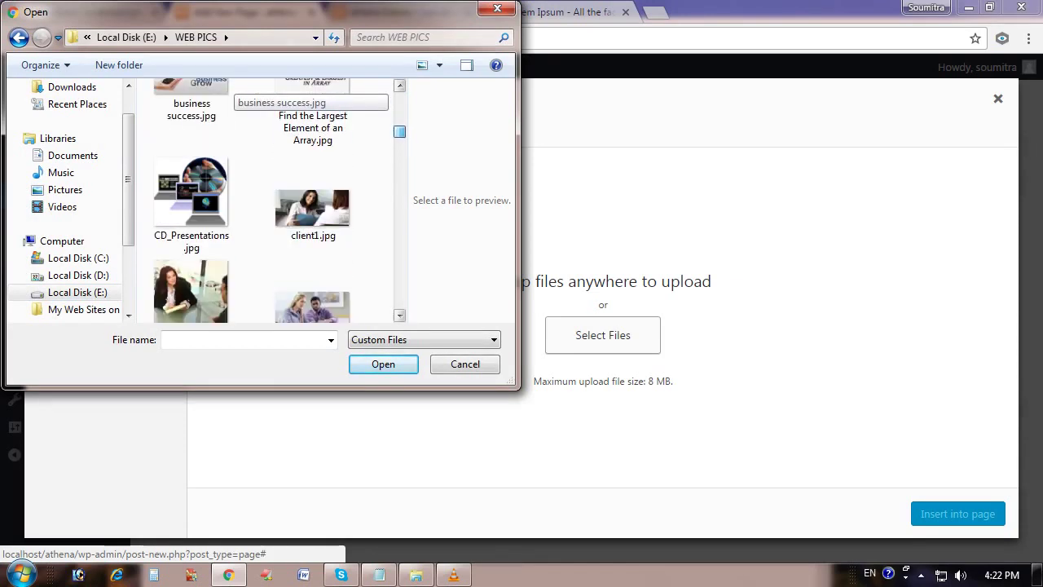
left_click(191, 202)
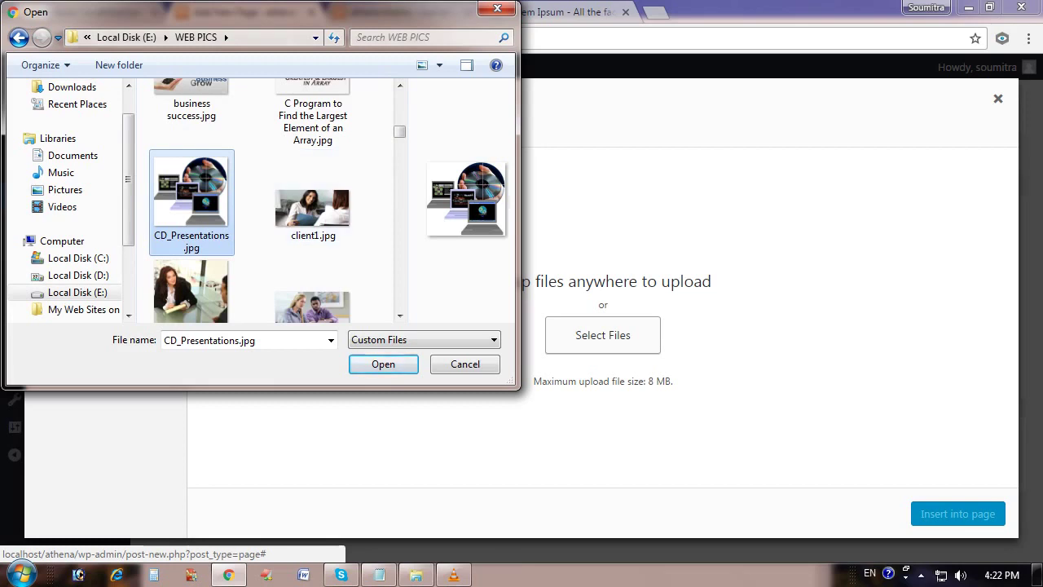
scroll(195, 220, "down", 4)
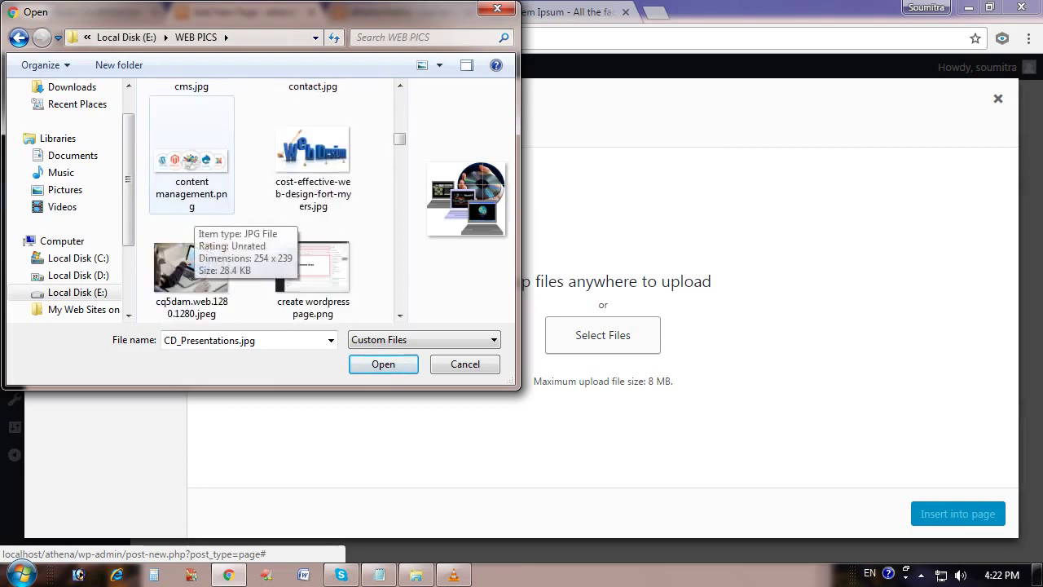
scroll(196, 220, "down", 2)
scroll(265, 200, "down", 2)
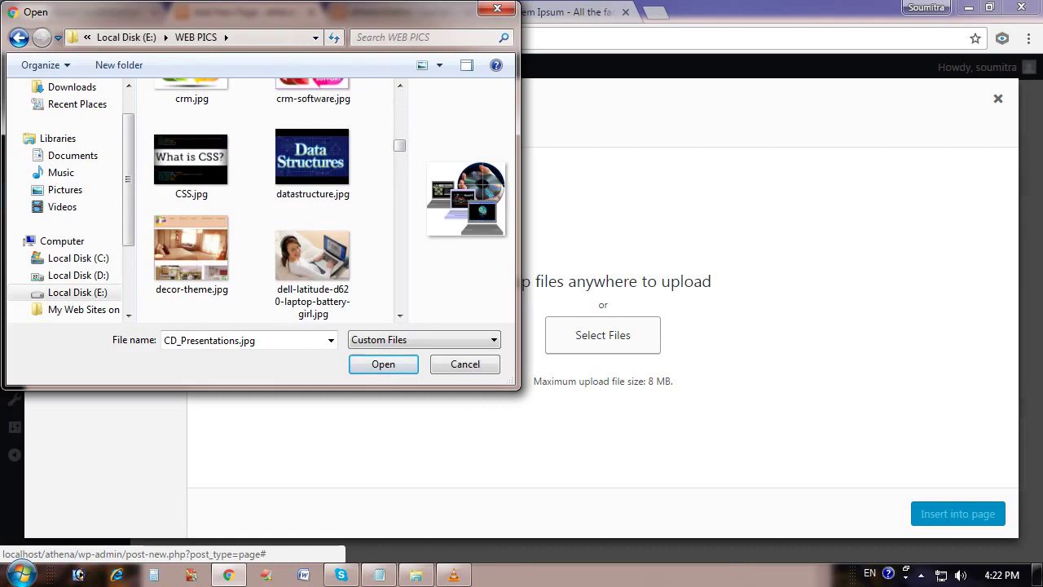
scroll(265, 199, "up", 1)
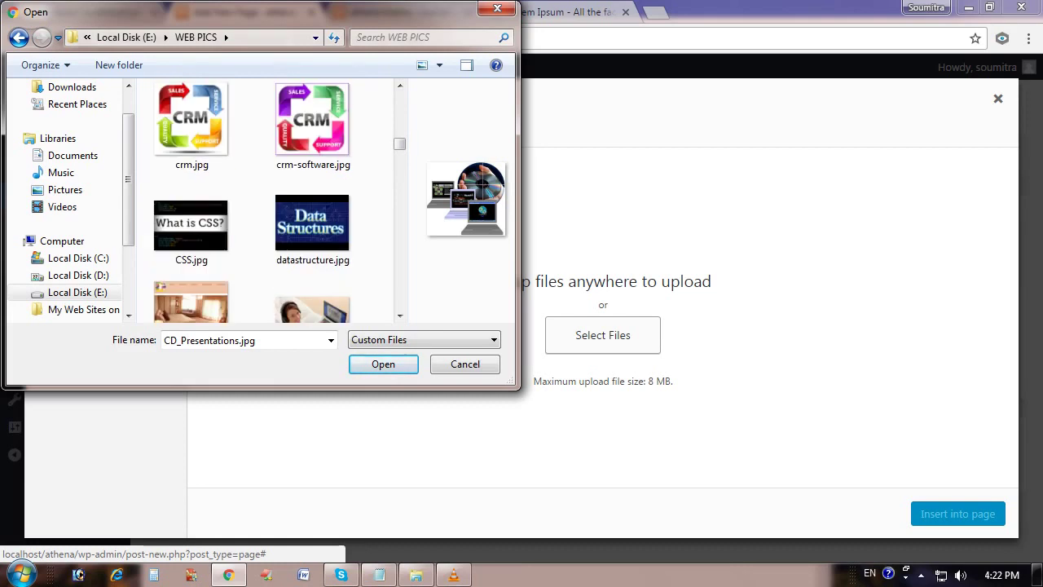
scroll(265, 199, "down", 4)
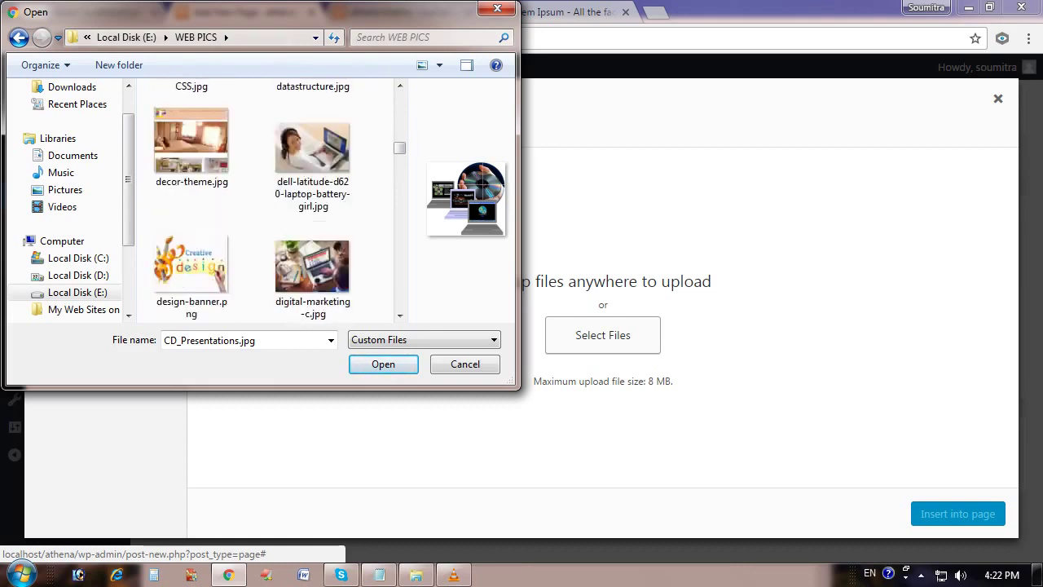
scroll(265, 200, "down", 6)
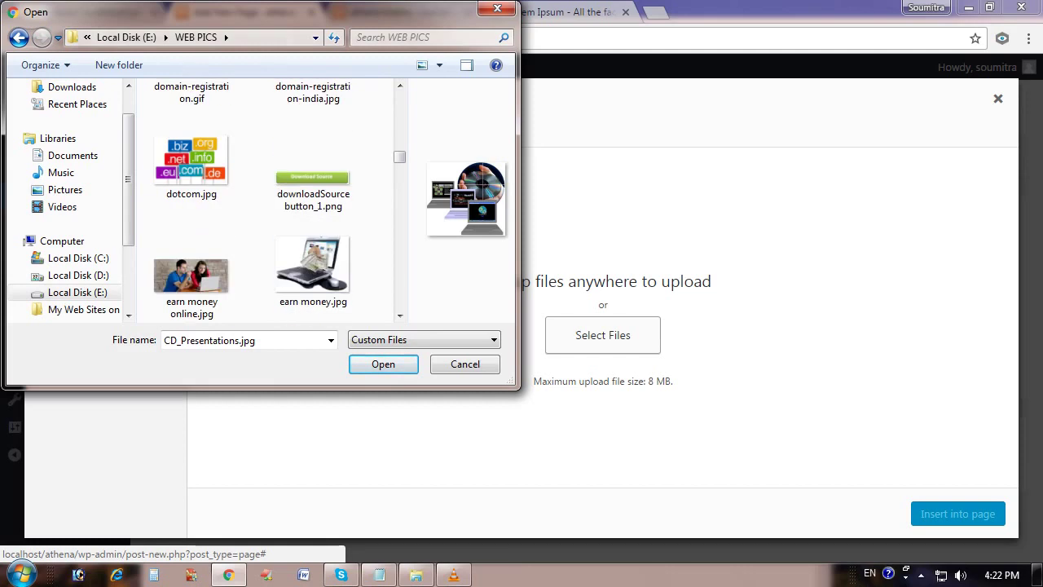
scroll(265, 200, "down", 2)
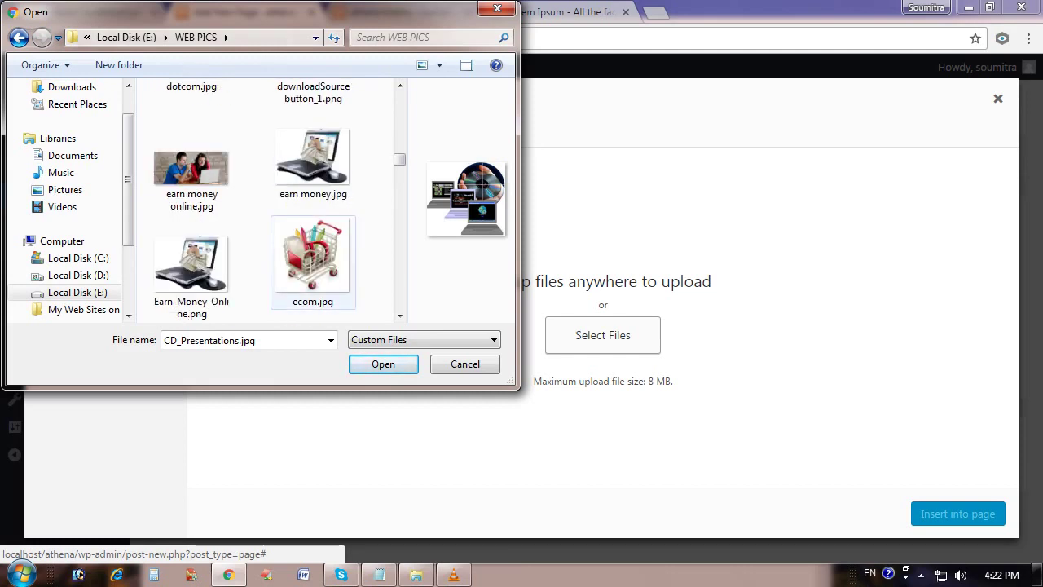
left_click(313, 248)
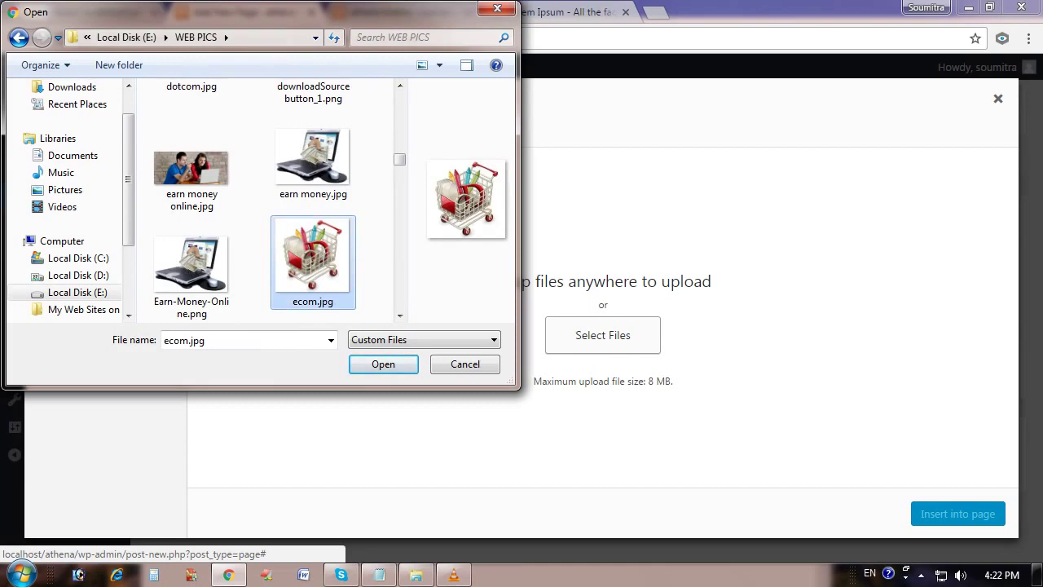
left_click(383, 364)
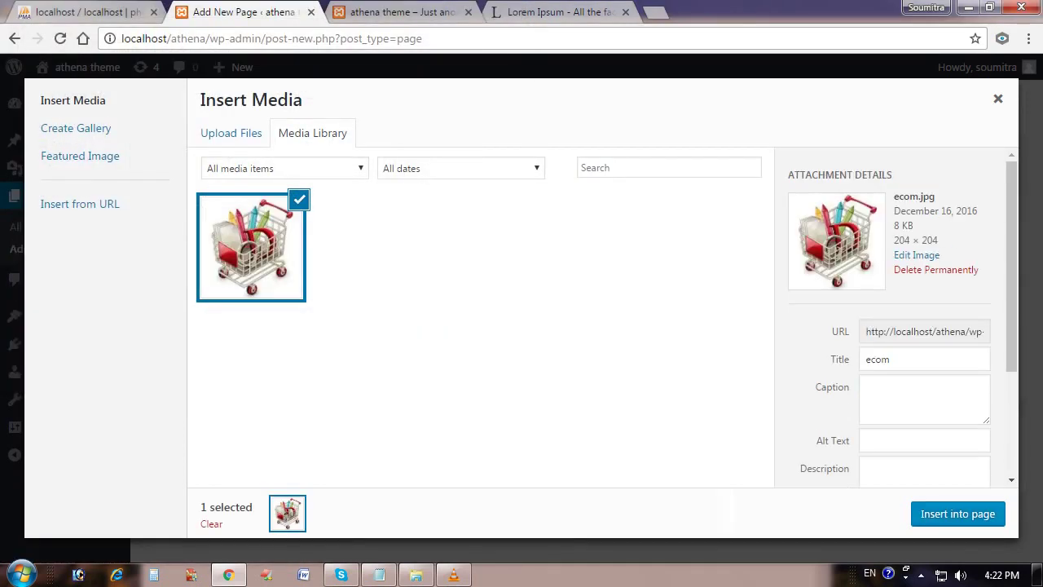
left_click(957, 513)
left_click(958, 514)
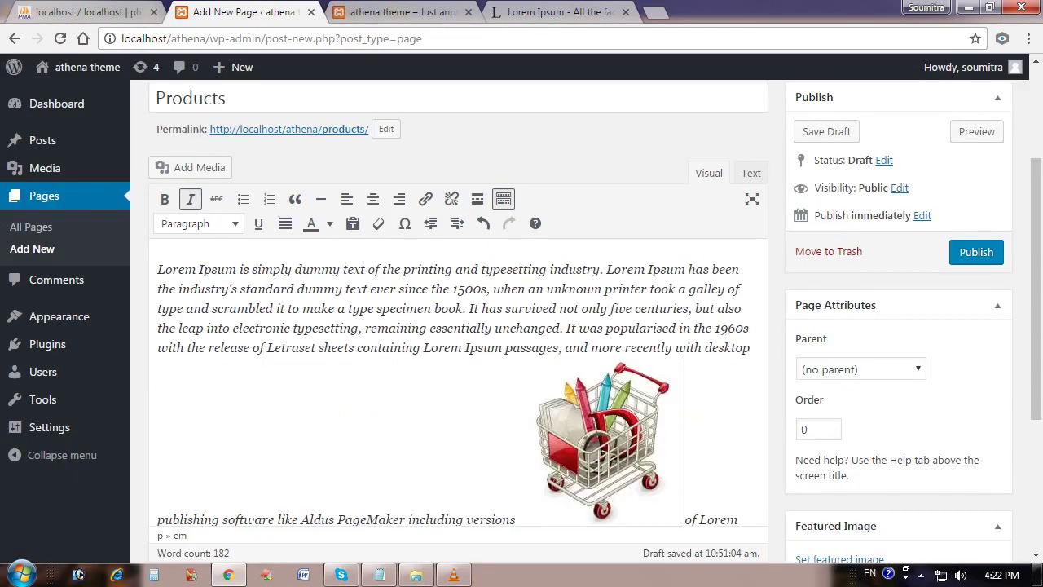
Step: Align the shopping cart image to the left of the Products page text
scroll(958, 514, "down", 3)
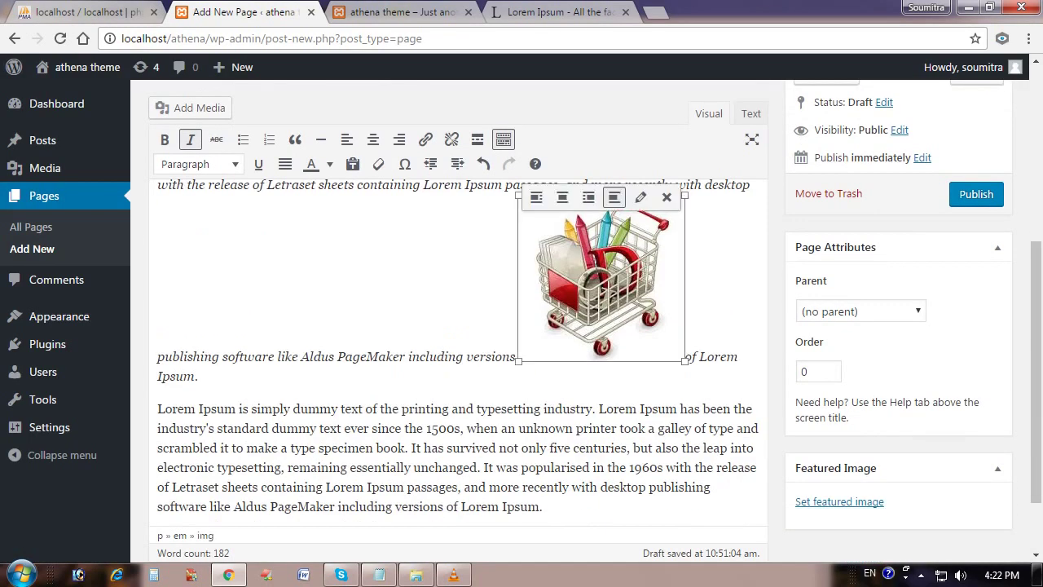
left_click(346, 140)
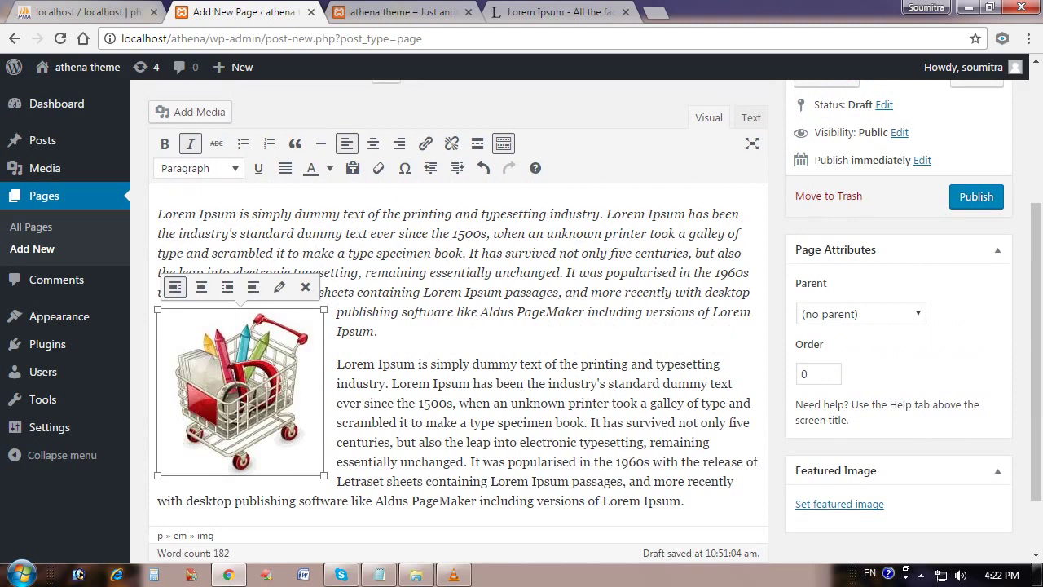
left_click_drag(206, 349, 202, 287)
left_click(363, 363)
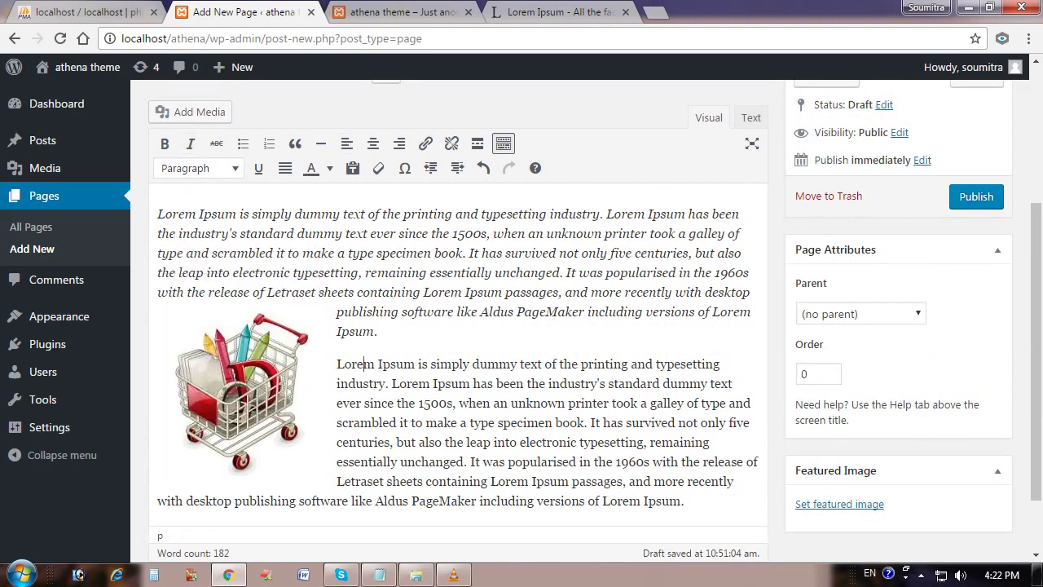
Step: Look over the Products page content and publish the page
scroll(456, 326, "up", 2)
scroll(456, 326, "up", 2)
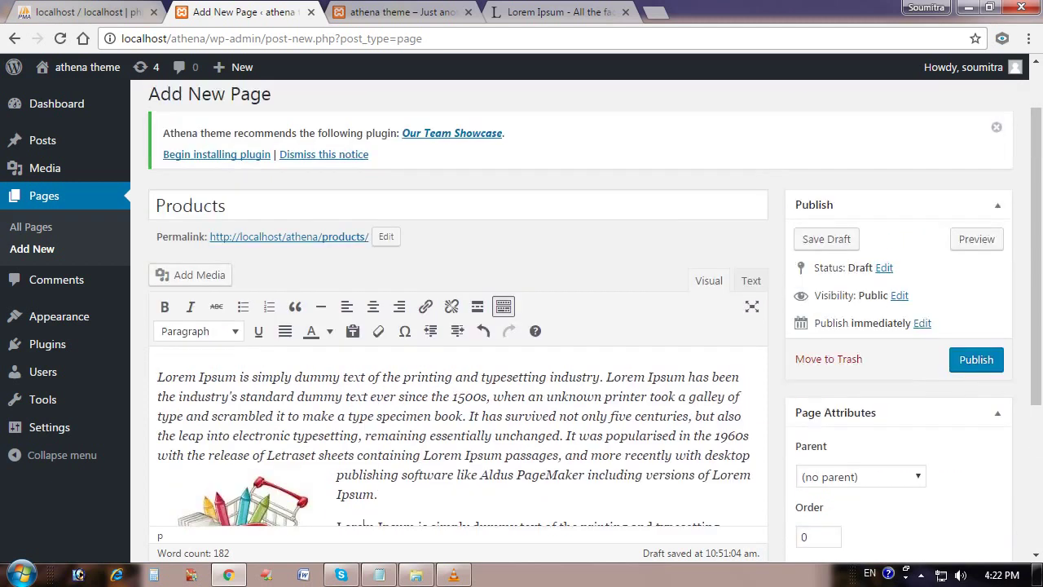
scroll(456, 326, "down", 4)
left_click(976, 196)
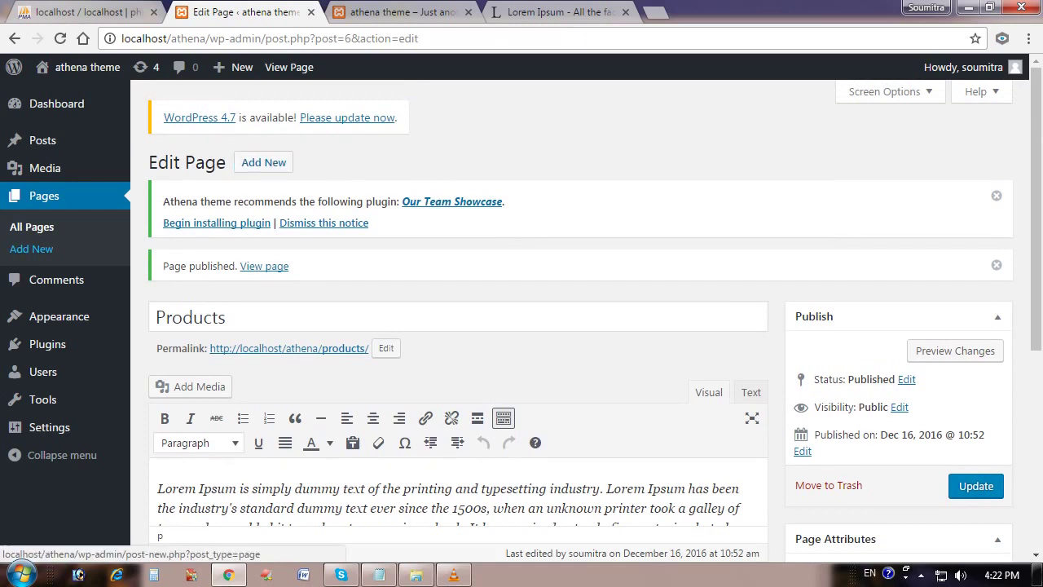
Step: Add a new page with the title "Service"
left_click(31, 249)
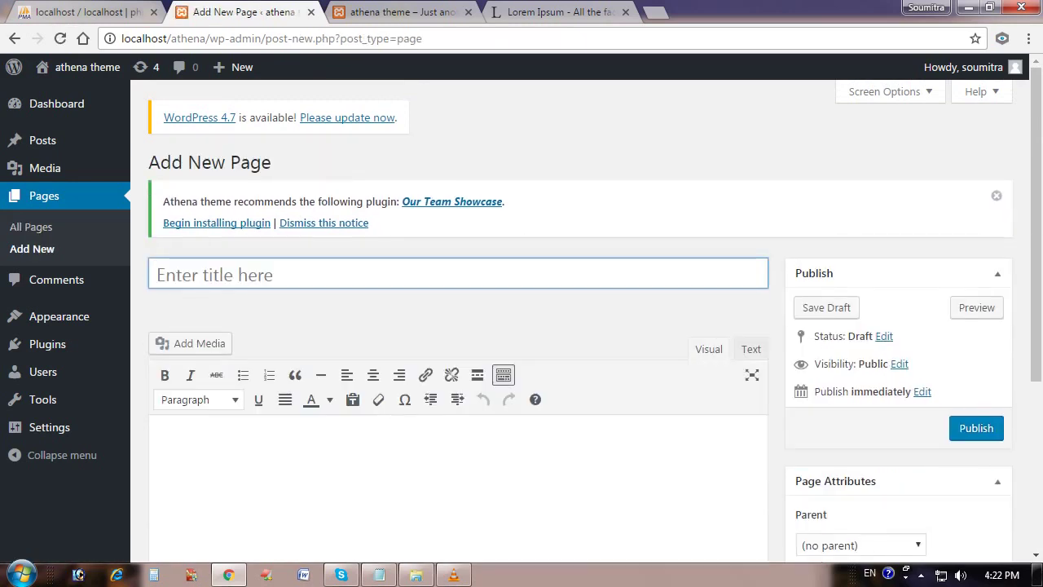
type("Ser")
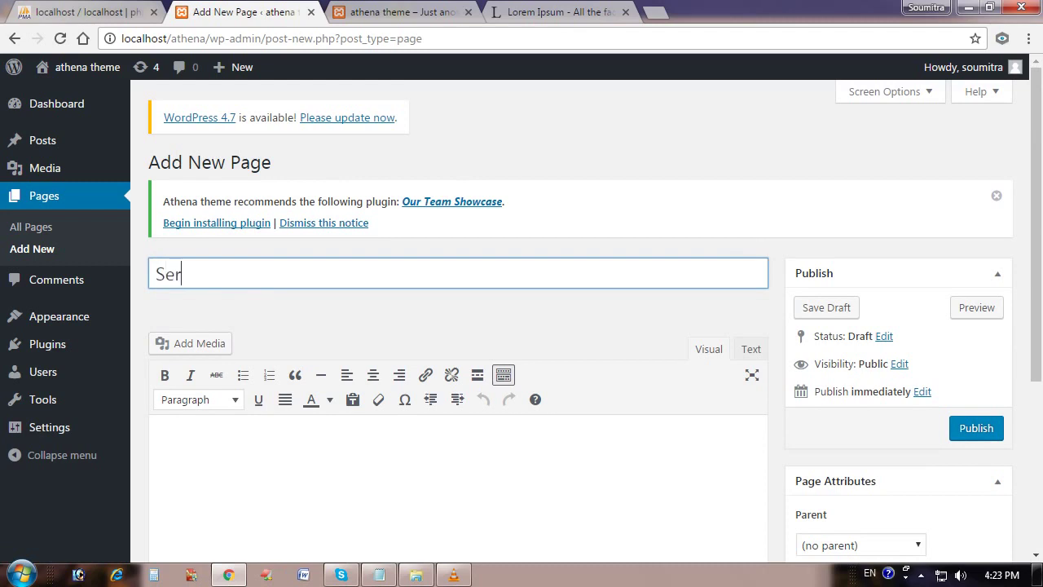
type("vice")
key("Tab")
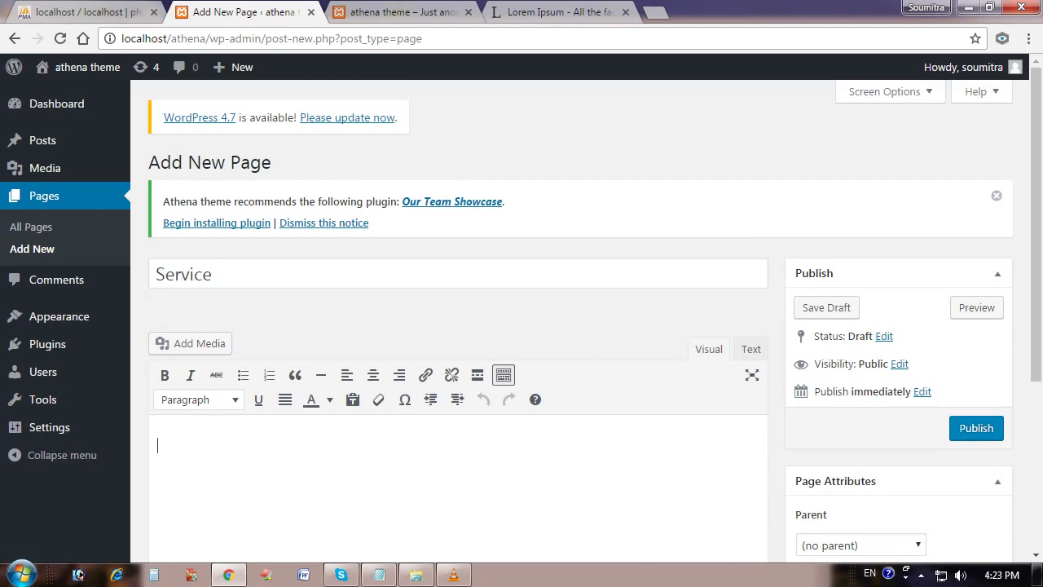
Step: Fill the Service page with two copies of the Lorem Ipsum paragraph and publish it
type("Lorem Ipsum is simply dummy text of the printing and typesetting industry. Lorem Ipsum has been the industry's standard dummy text ever since the 1500s, when an unknown printer took a galley of type and scrambled it to make a type specimen book. It has survived not only five centuries, but also the leap into electronic typesetting, remaining essentially unchanged. It was popularised in the 1960s with the release of Letraset sheets containing Lorem Ipsum passages, and more recently with desktop publishing software like Aldus PageMaker including versions of Lorem Ipsum.")
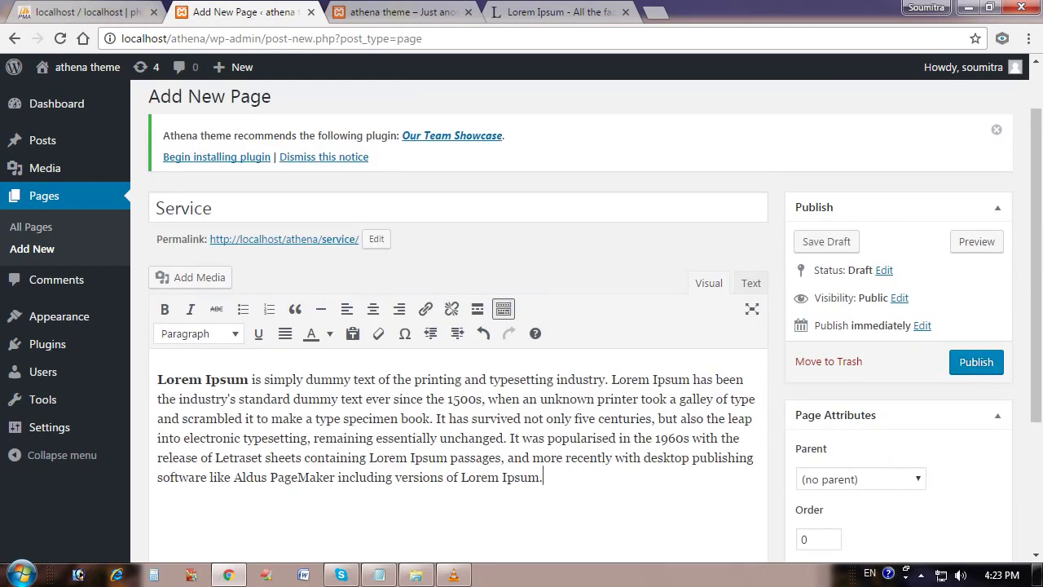
key("Return")
type("Lorem Ipsum is simply dummy text of the printing and typesetting industry. Lorem Ipsum has been the industry's standard dummy text ever since the 1500s, when an unknown printer took a galley of type and scrambled it to make a type specimen book. It has survived not only five centuries, but also the leap into electronic typesetting, remaining essentially unchanged. It was popularised in the 1960s with the release of Letraset sheets containing Lorem Ipsum passages, and more recently with desktop publishing software like Aldus PageMaker including versions of Lorem Ipsum.")
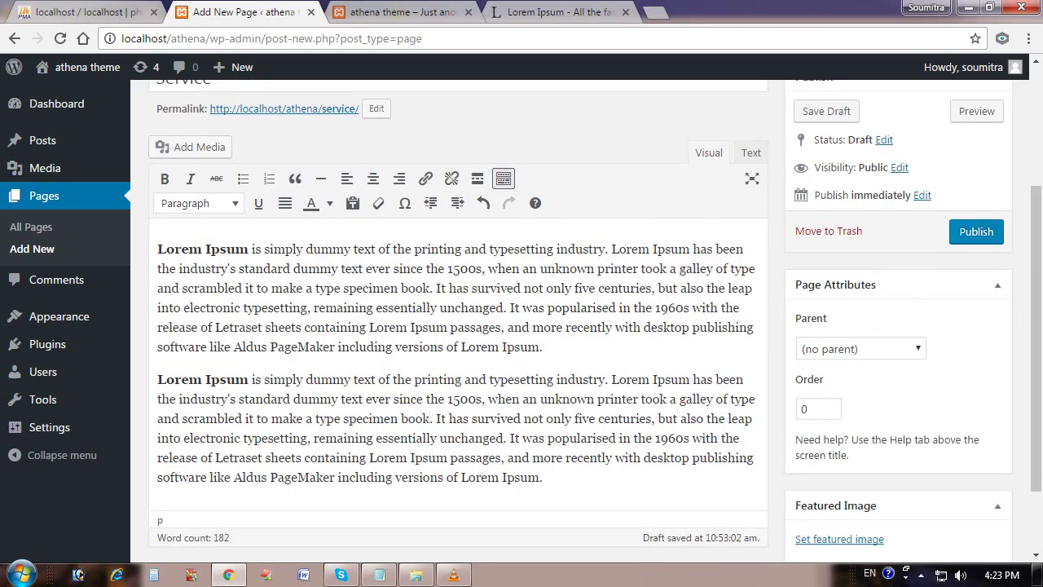
scroll(595, 318, "up", 1)
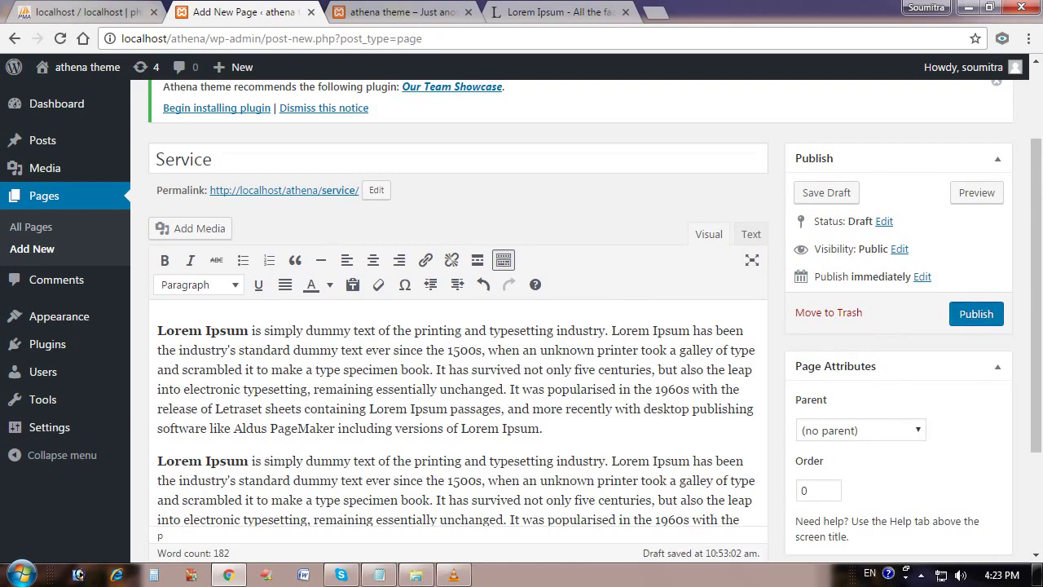
left_click(976, 314)
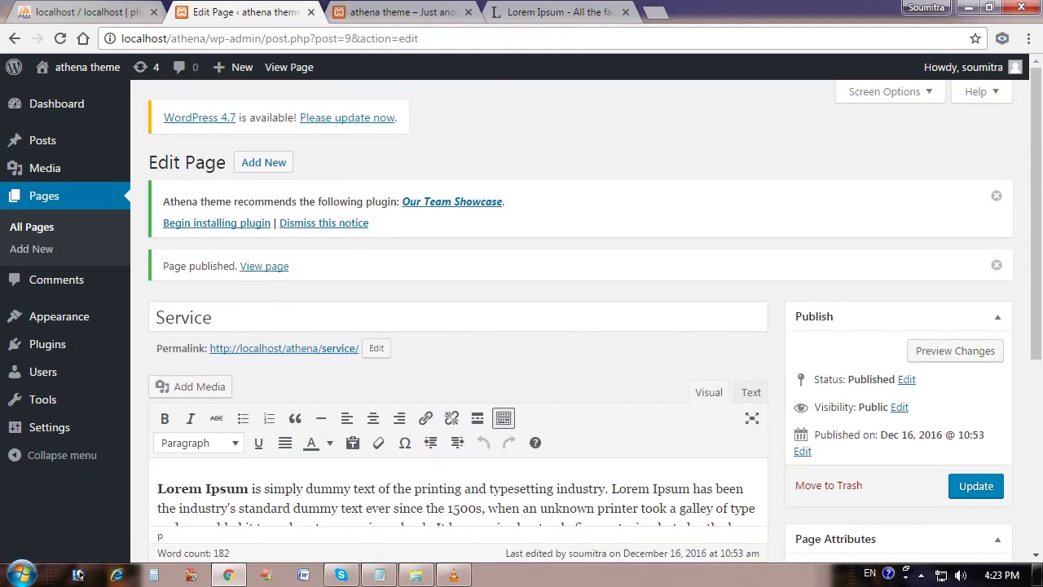
Step: Look over the published Service page, reload the site's front page and examine it down to the footer
scroll(457, 326, "down", 3)
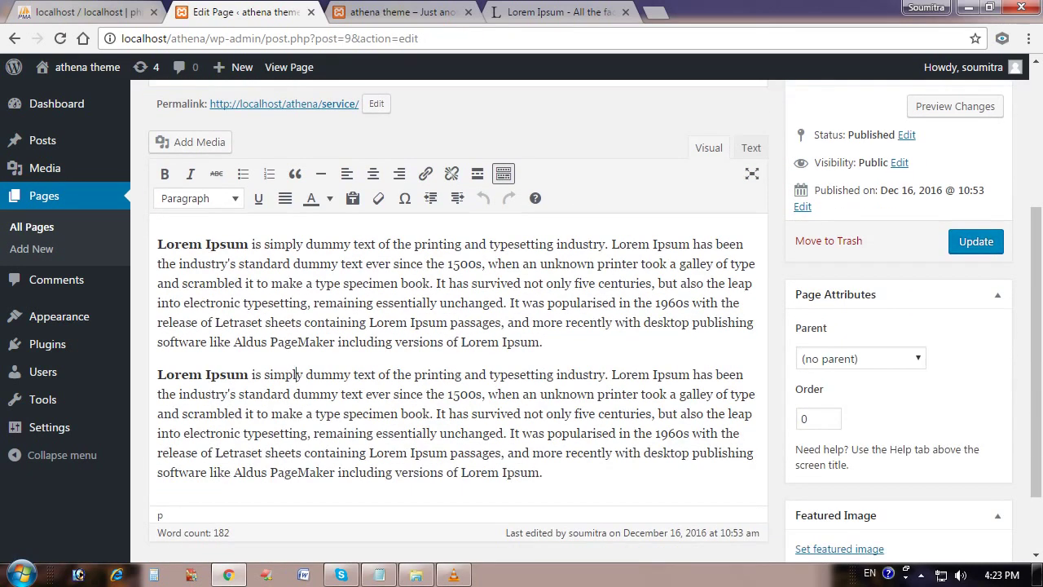
scroll(457, 326, "up", 1)
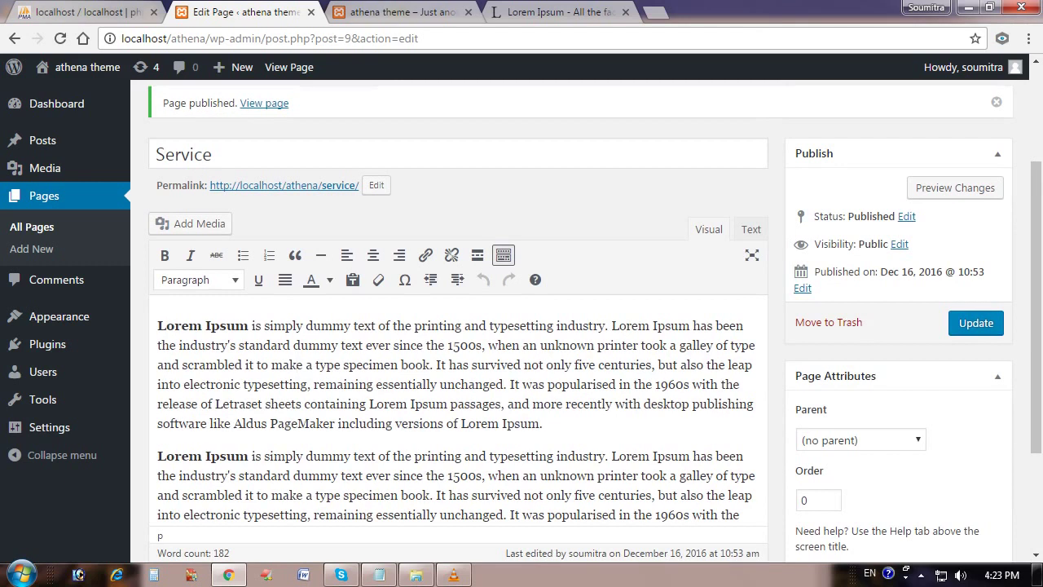
key("ctrl+Tab")
key("F5")
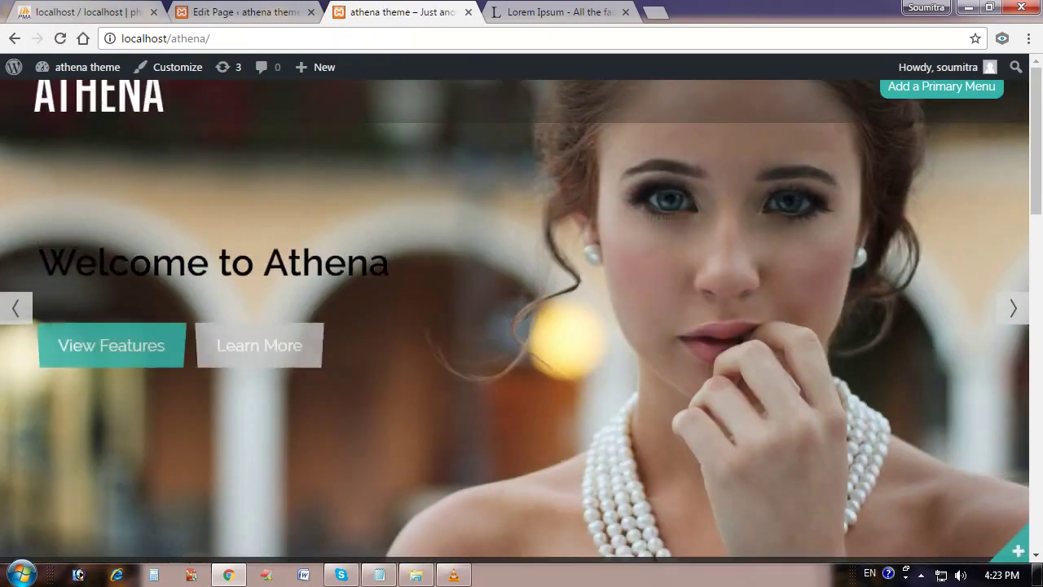
scroll(522, 326, "down", 5)
scroll(522, 326, "down", 10)
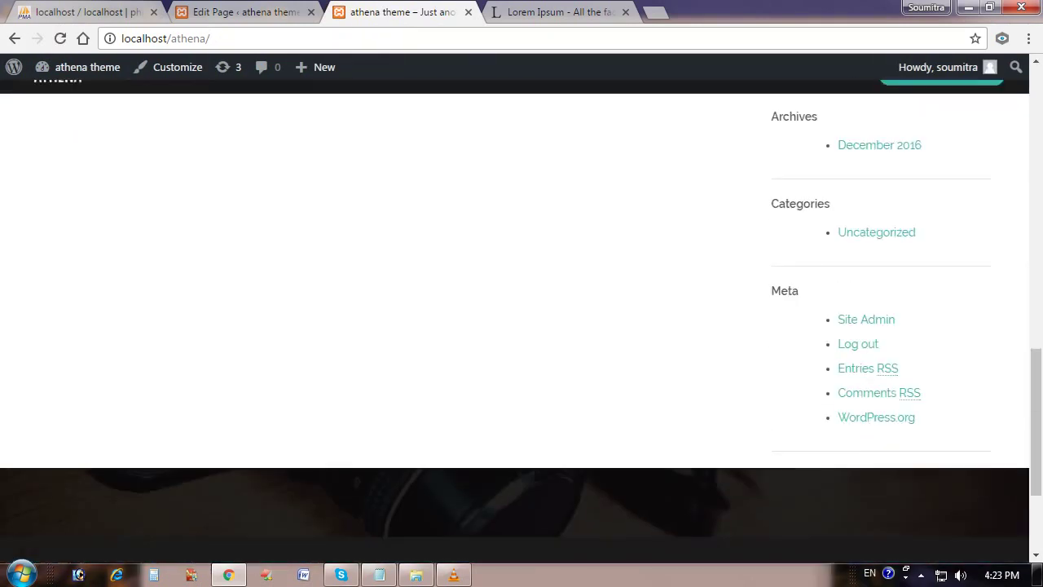
Step: Return to the WordPress admin, open the General Settings and change the site title to "athena theme demo"
key("ctrl+shift+Tab")
scroll(49, 391, "down", 2)
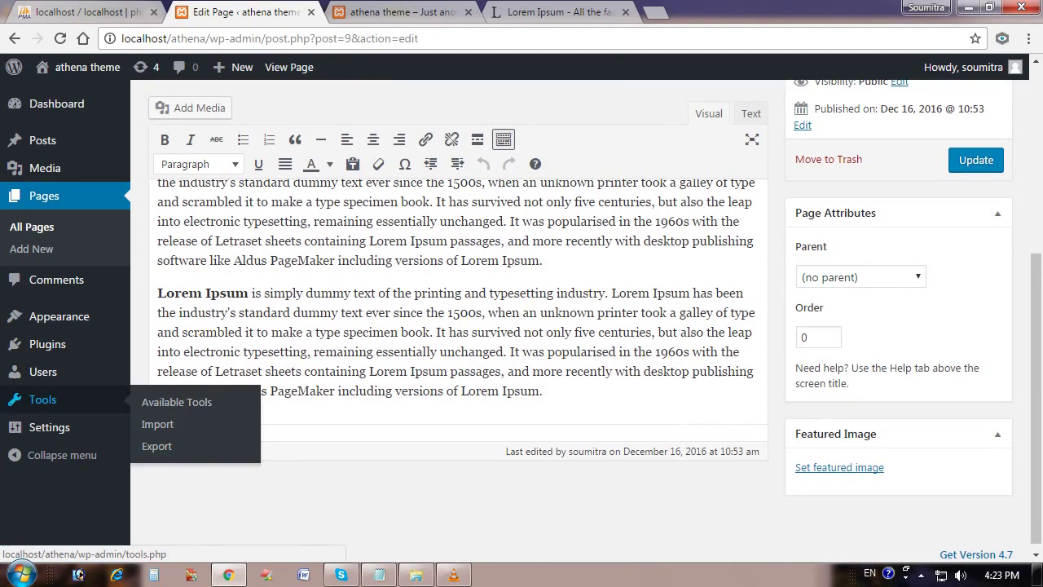
mouse_move(49, 427)
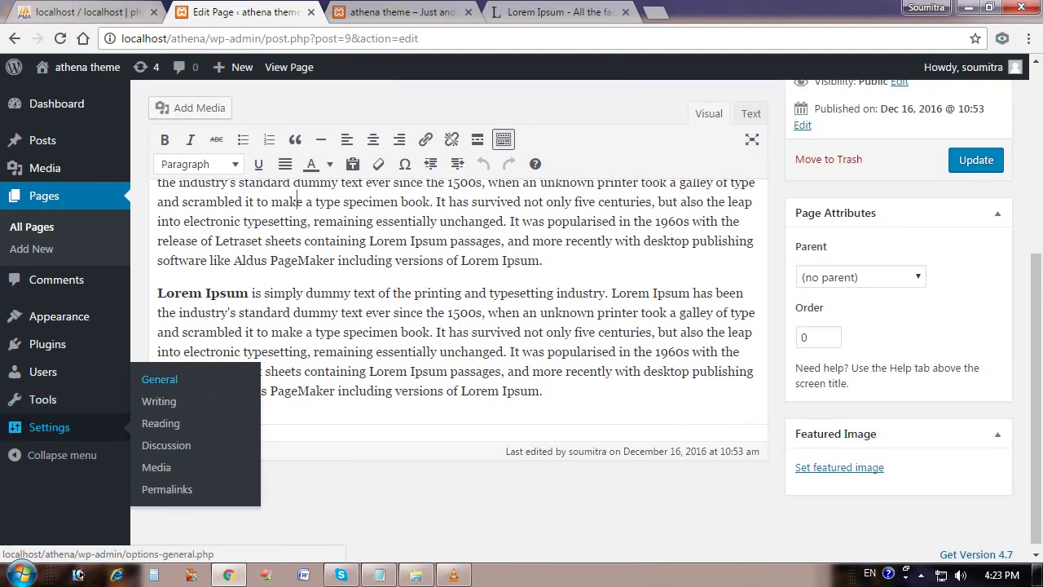
left_click(159, 379)
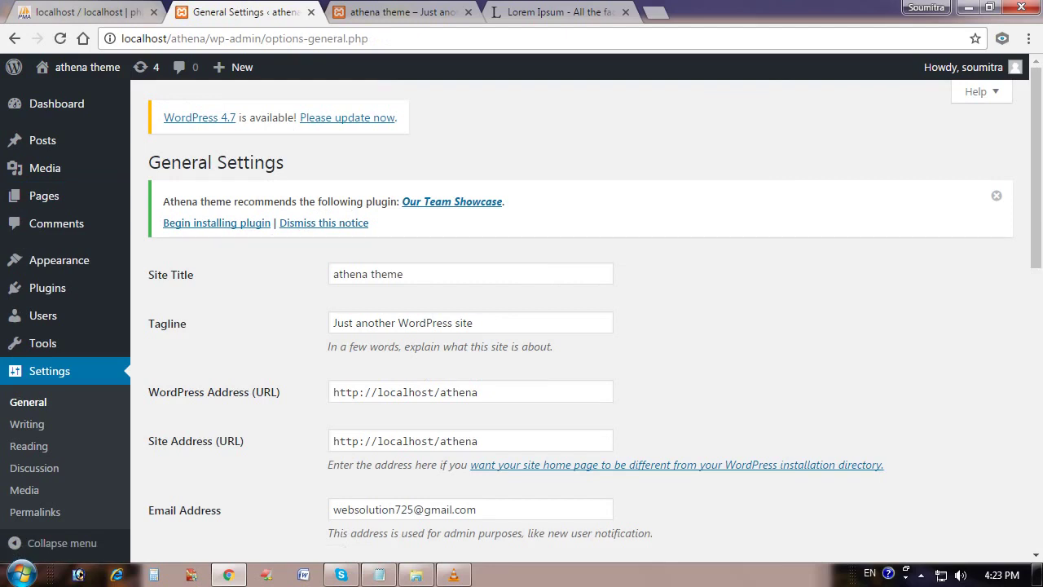
left_click_drag(405, 274, 331, 274)
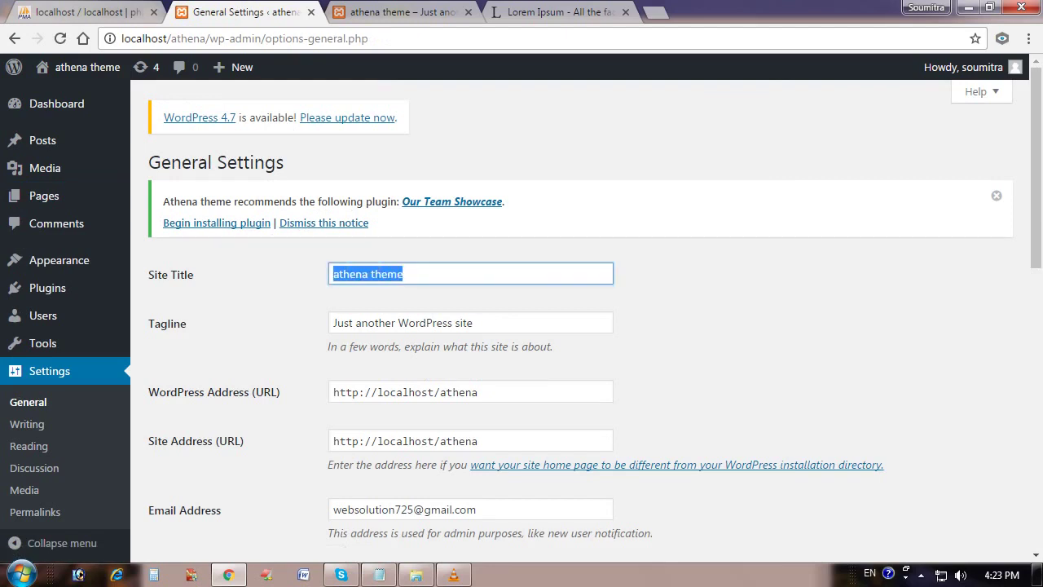
left_click(403, 274)
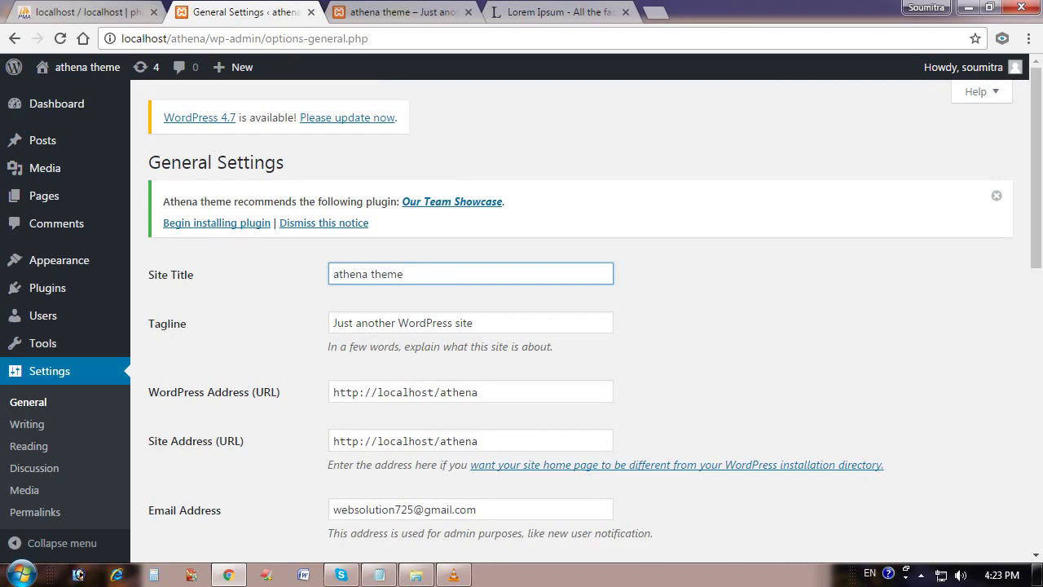
type("demo")
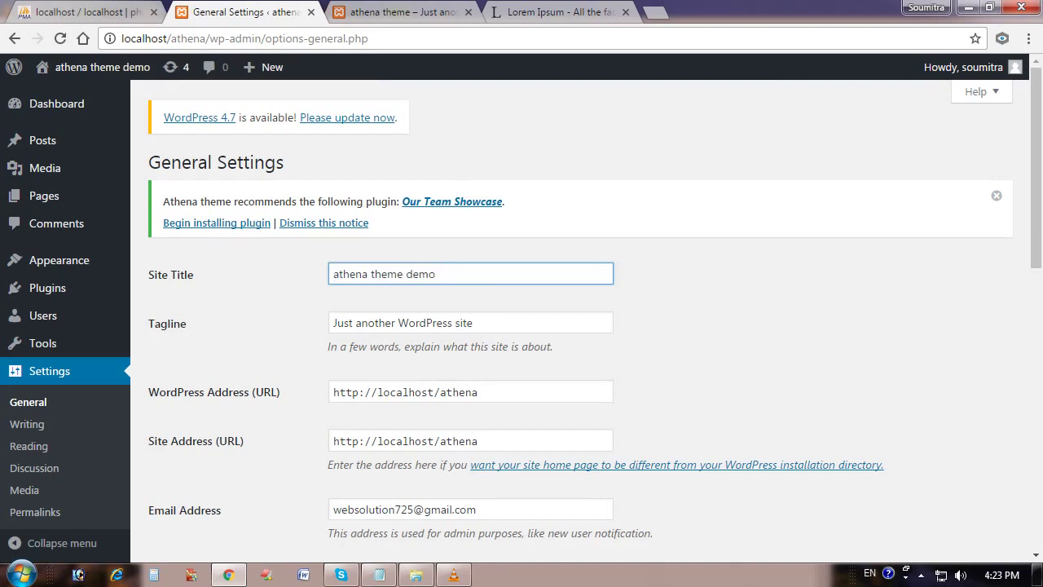
Step: Replace the site's tagline with "theme demonstration"
left_click_drag(475, 323, 331, 322)
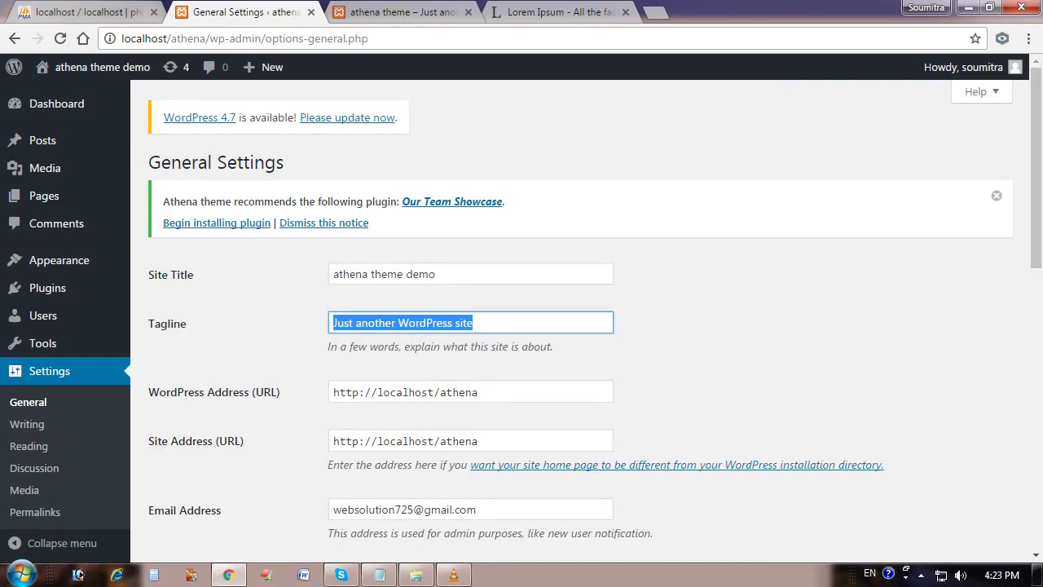
type("theme demos")
key("BackSpace")
type("nstration")
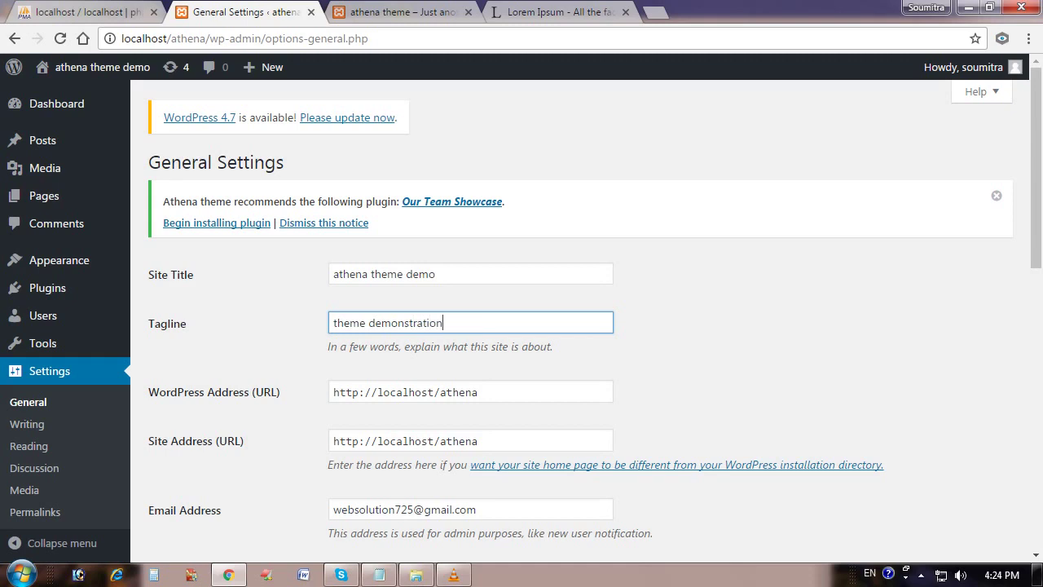
Step: Save the changed site title and tagline in the General Settings
key("Tab")
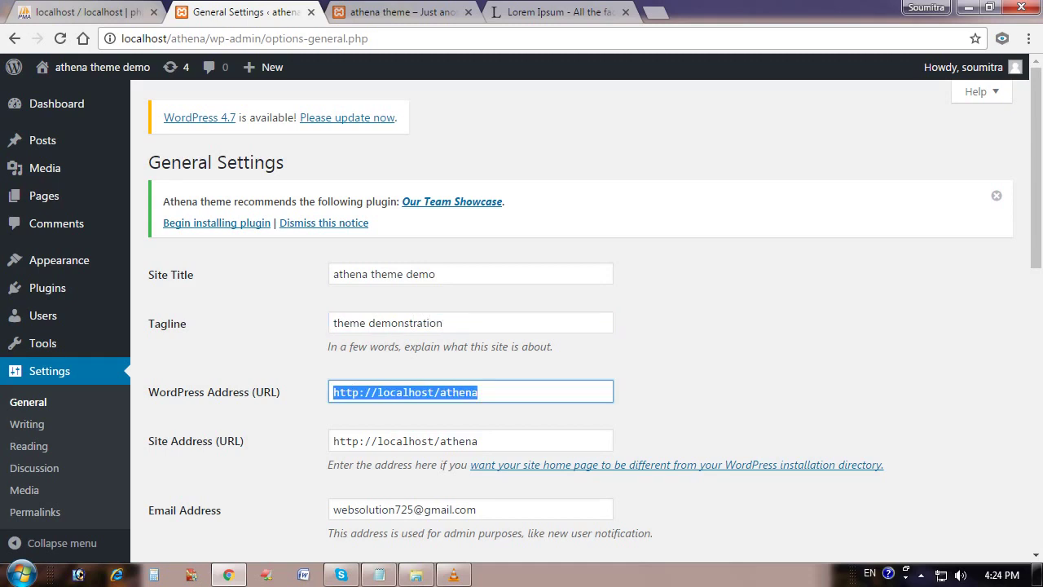
scroll(571, 326, "down", 5)
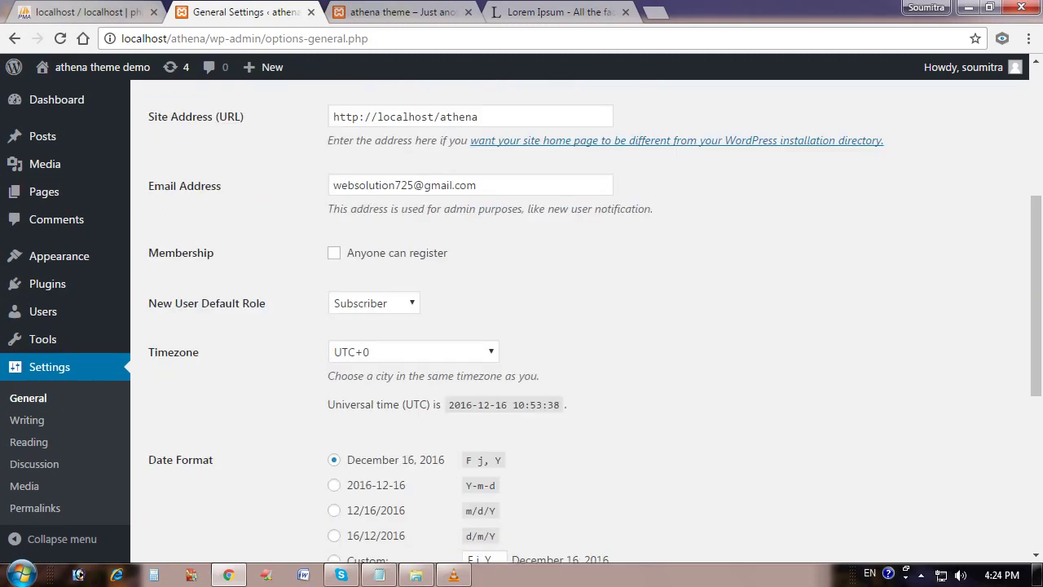
scroll(570, 326, "down", 4)
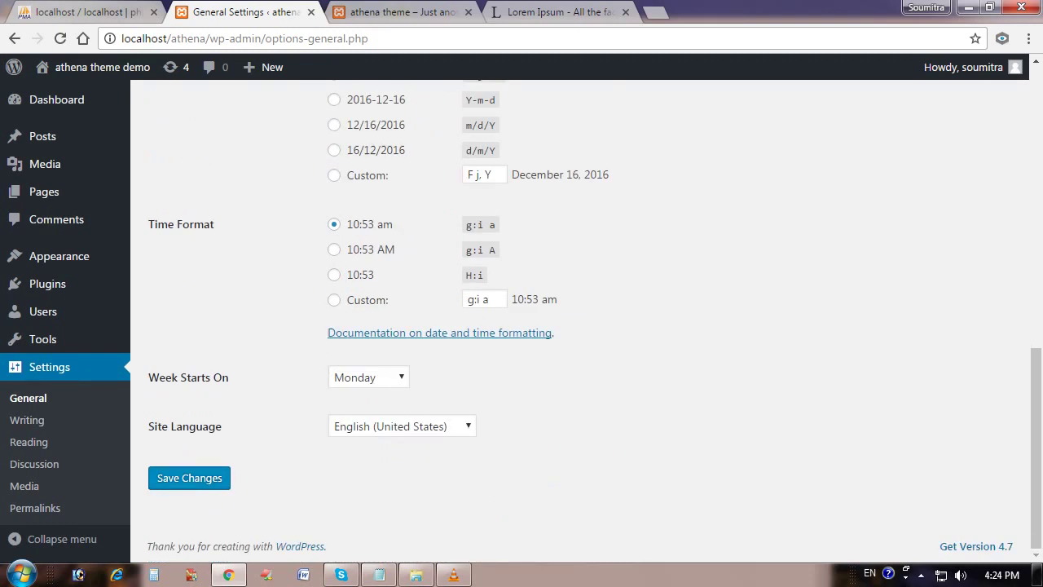
left_click(189, 478)
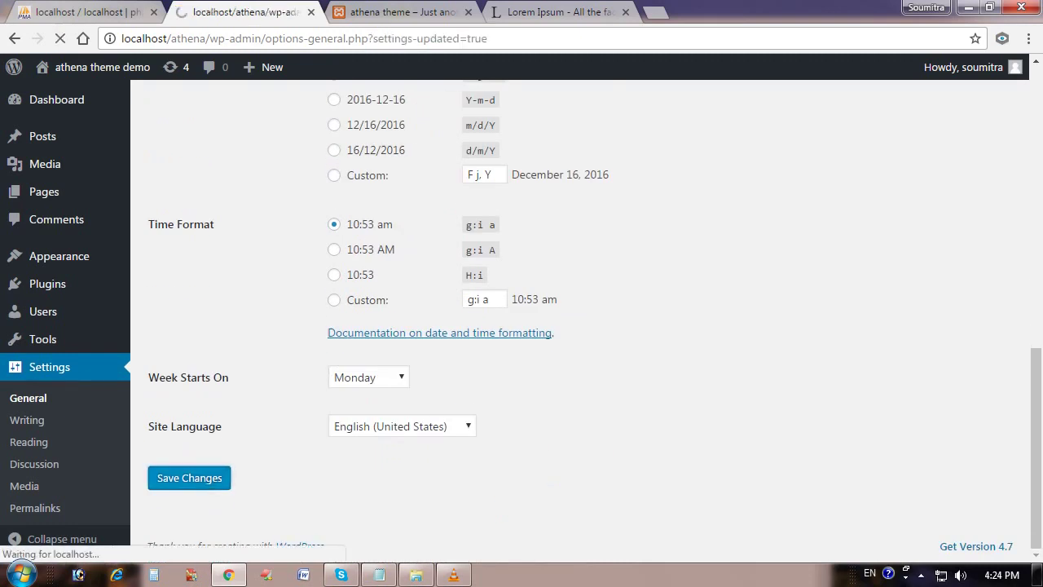
Step: Reload the site's front page and look it over down to the recent posts
key("ctrl+Tab")
scroll(522, 326, "up", 2)
scroll(514, 223, "up", 3)
key("F5")
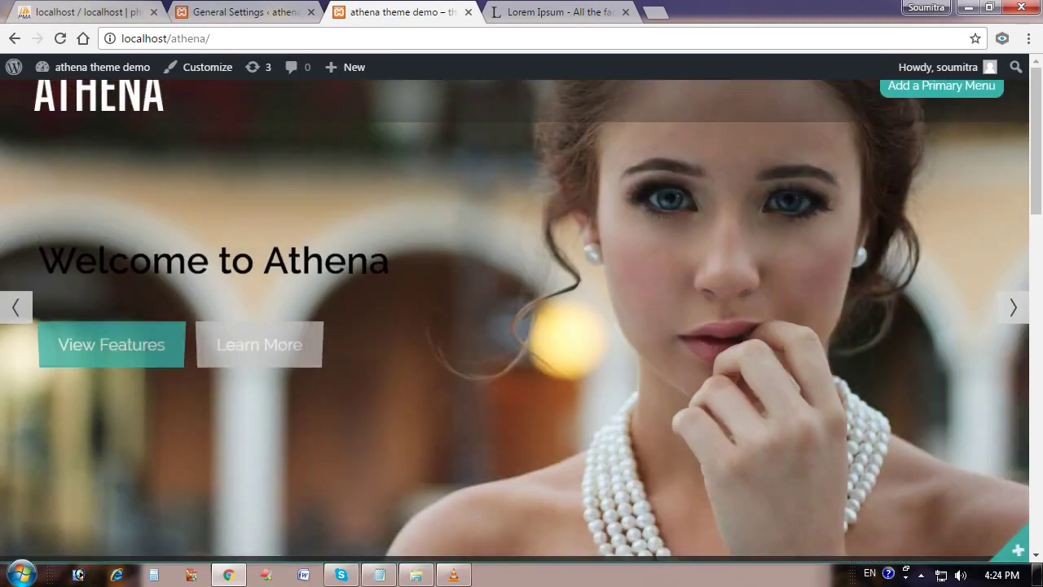
scroll(514, 222, "down", 4)
scroll(514, 223, "down", 3)
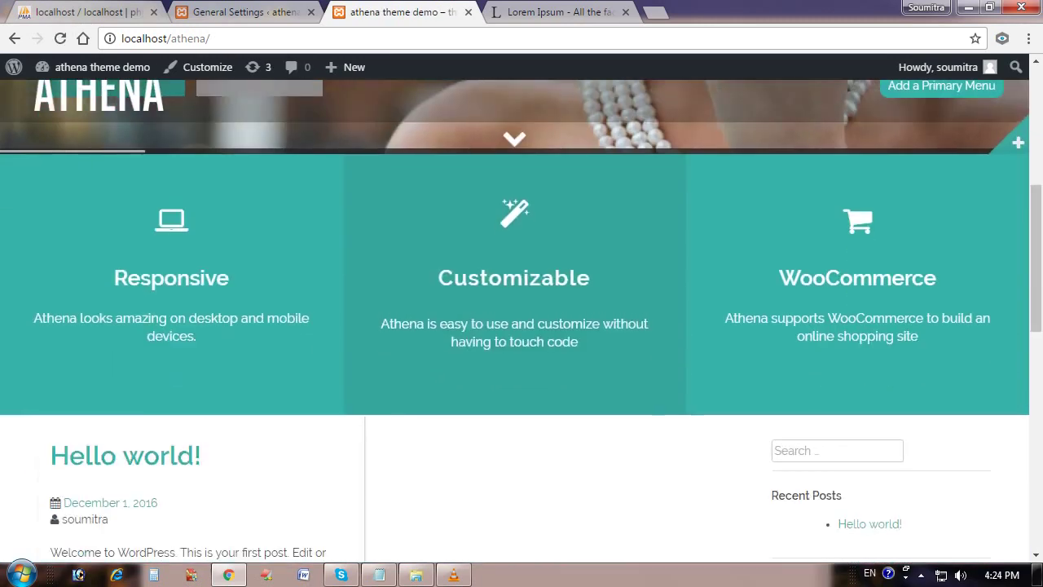
Step: Return to the WordPress admin and examine the Writing Settings, including the default post category and default post format choices
key("ctrl+shift+Tab")
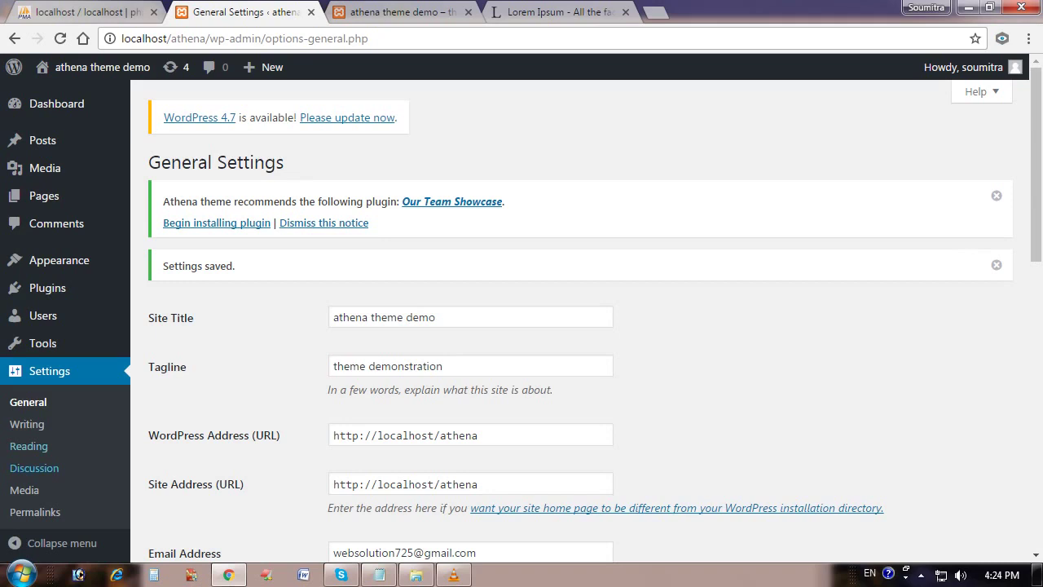
left_click(26, 423)
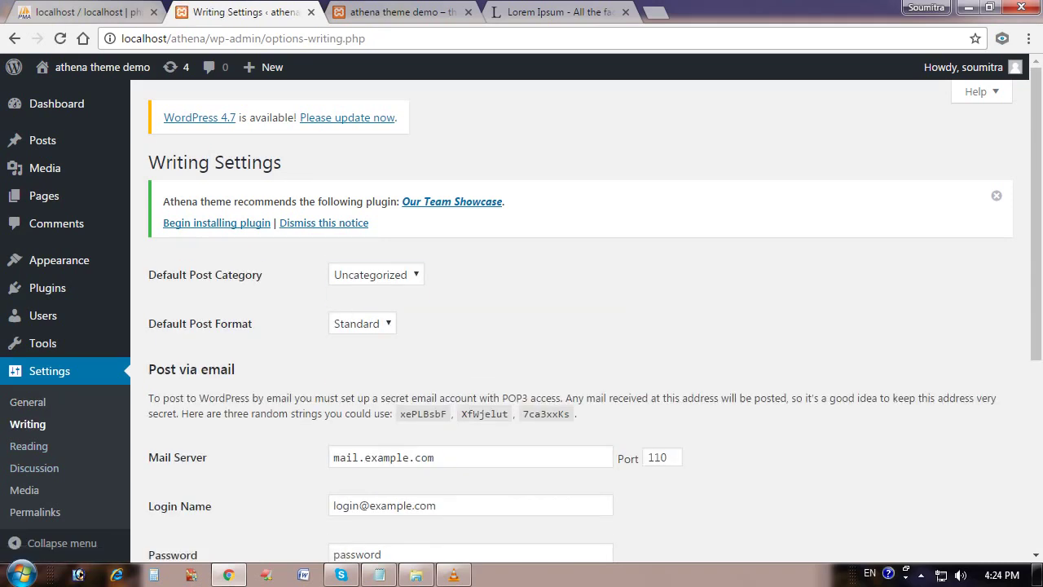
left_click(376, 275)
key("Escape")
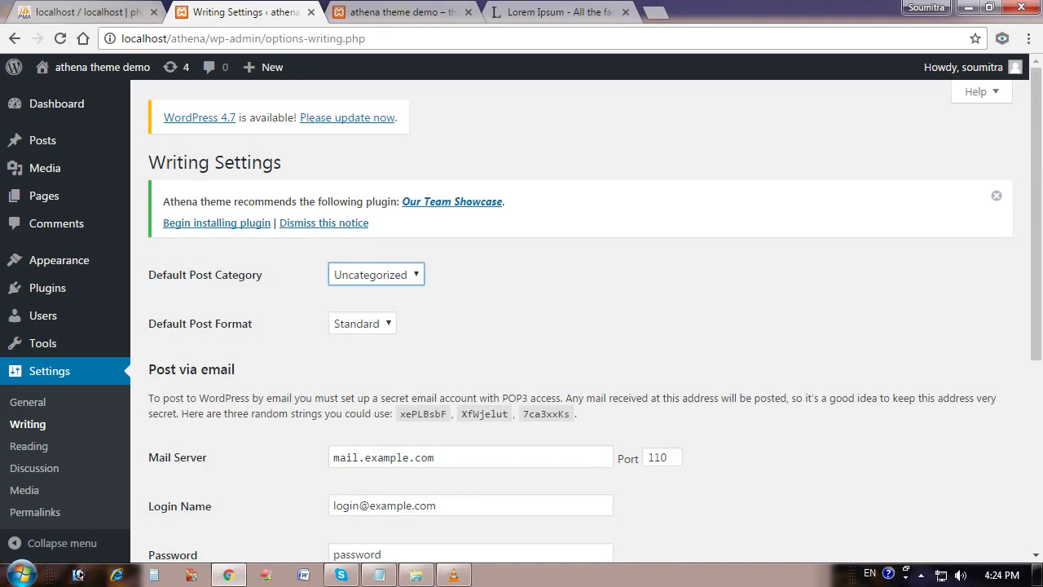
left_click(362, 323)
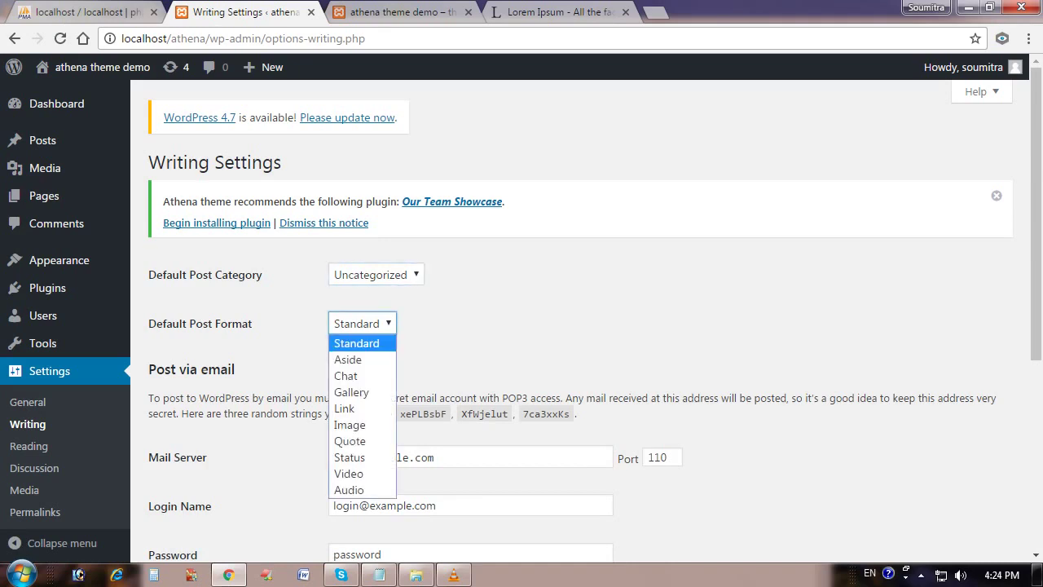
key("Escape")
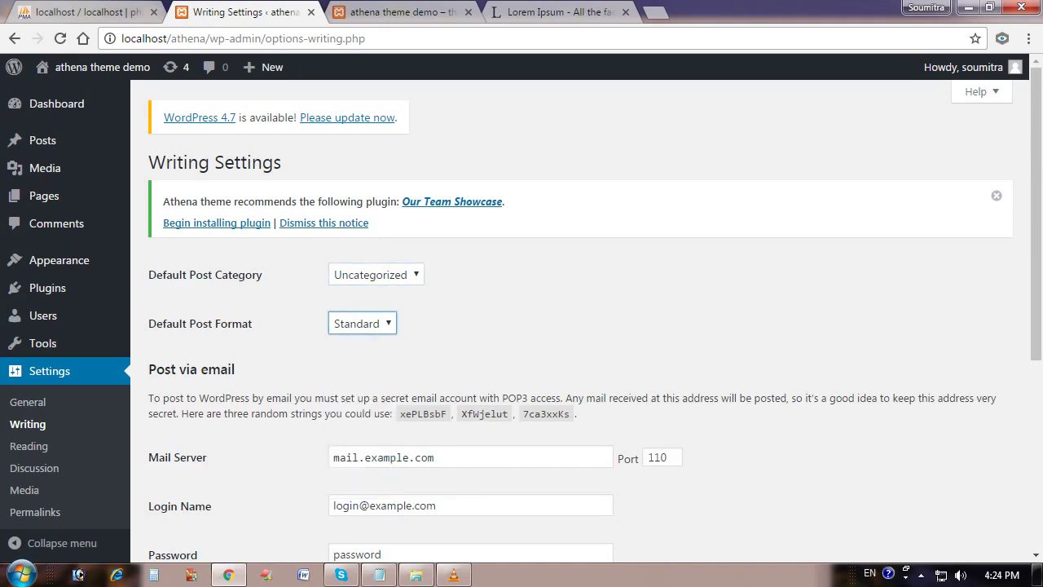
scroll(522, 326, "down", 2)
Step: Try to install the recommended Our Team Showcase plugin from the theme's notice
scroll(522, 326, "up", 2)
left_click(216, 223)
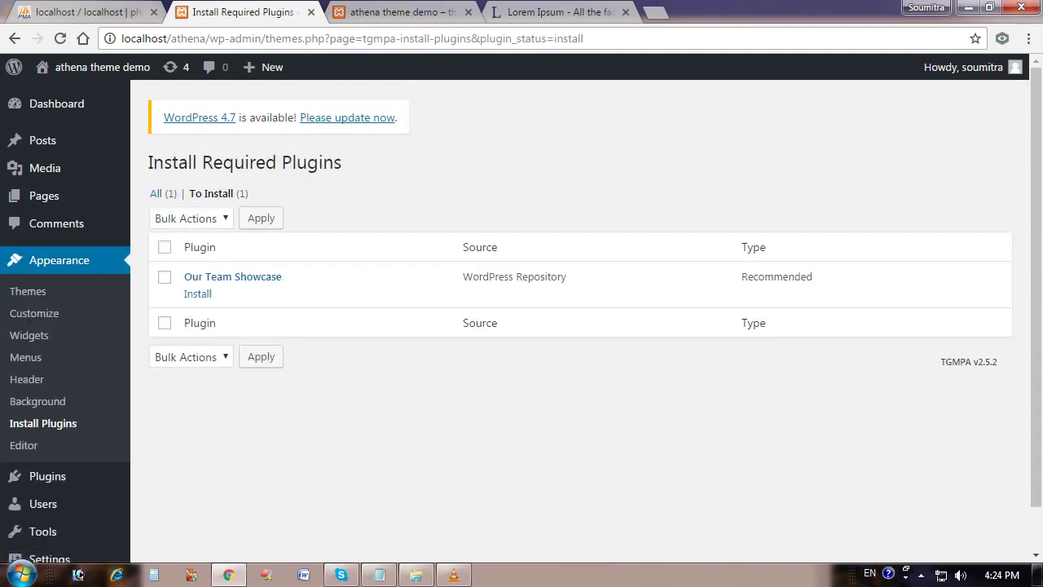
left_click(198, 293)
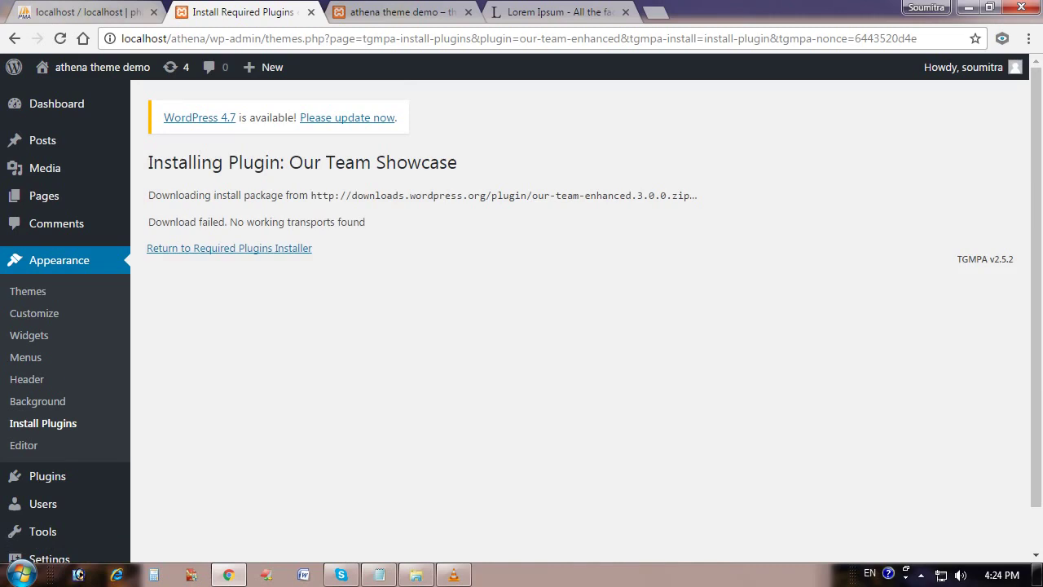
Step: In the Reading Settings, try to switch the front page display to a static page with no page selected, and save
scroll(41, 453, "down", 1)
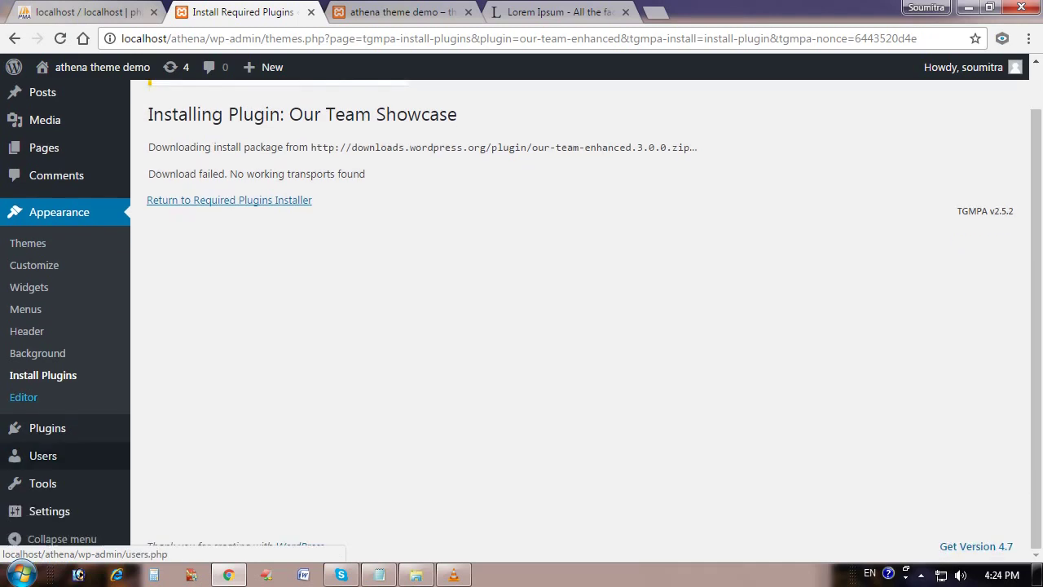
left_click(49, 511)
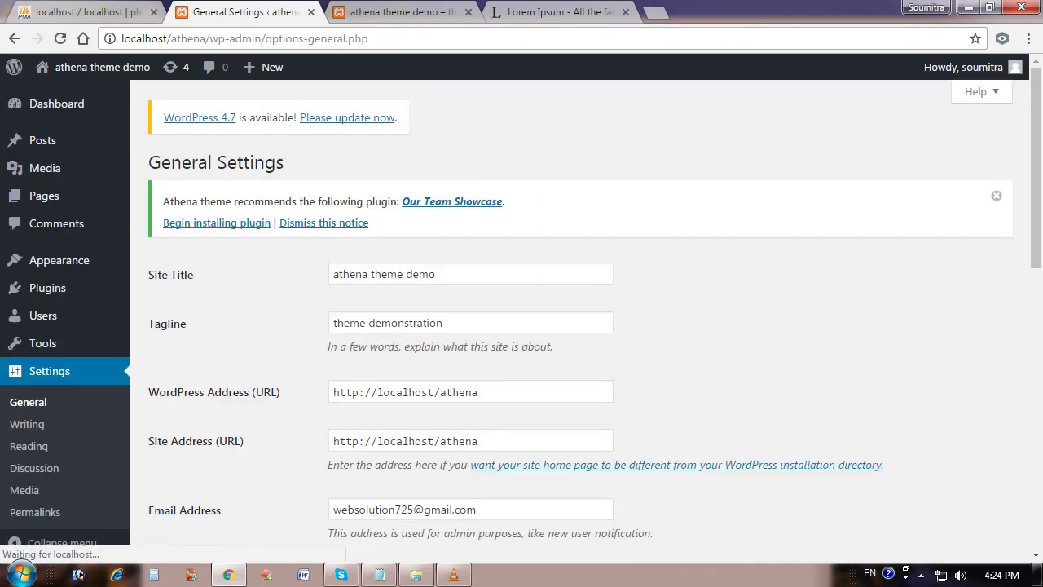
scroll(33, 489, "down", 3)
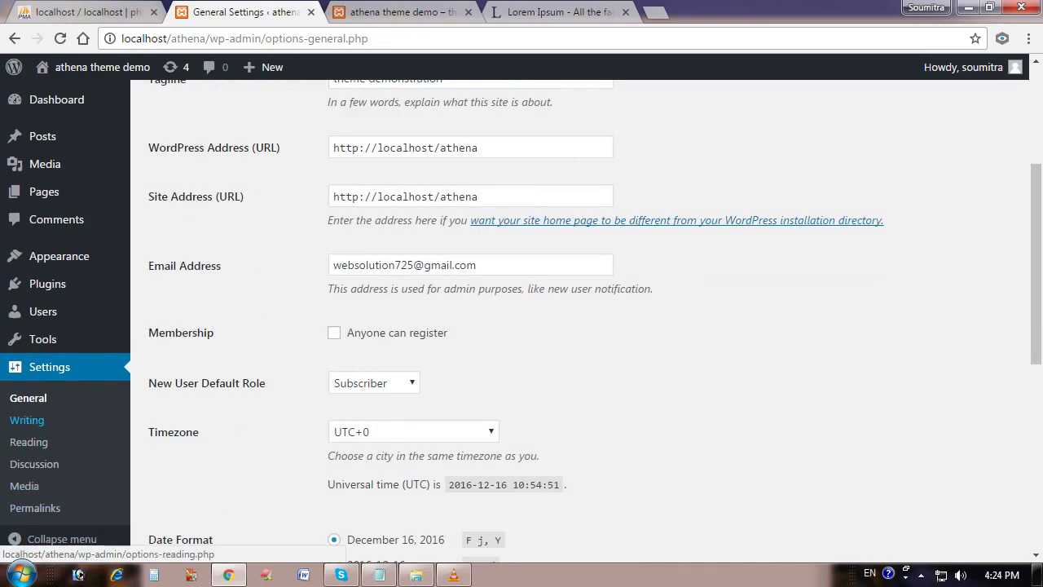
left_click(28, 441)
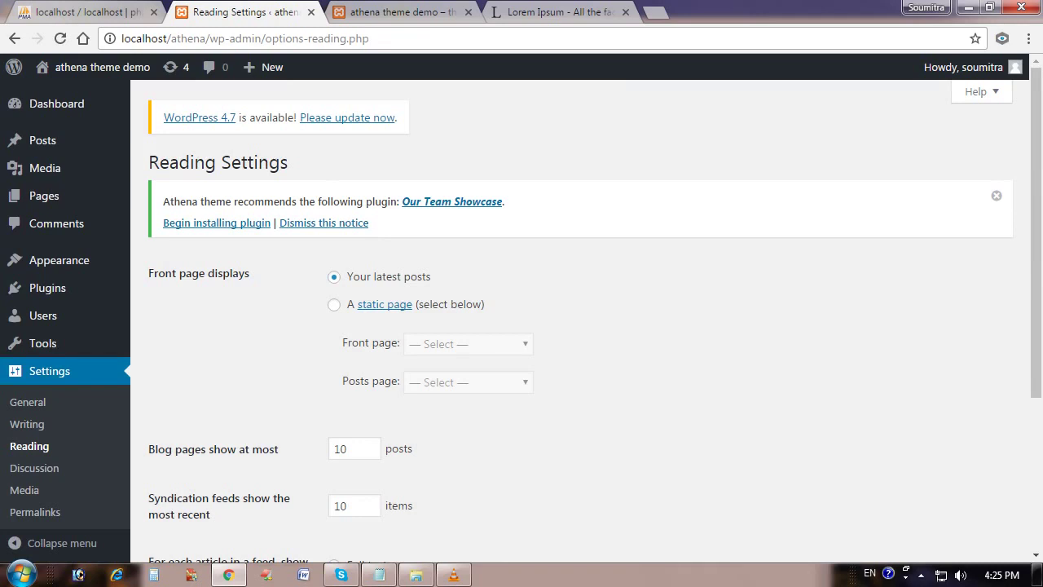
left_click(334, 304)
left_click(468, 344)
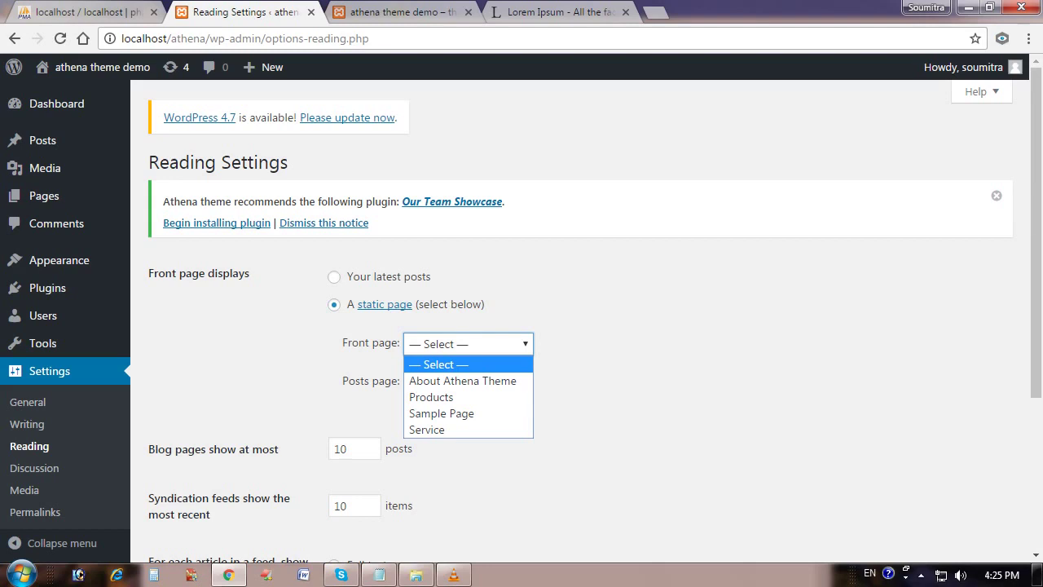
left_click(467, 344)
left_click(468, 382)
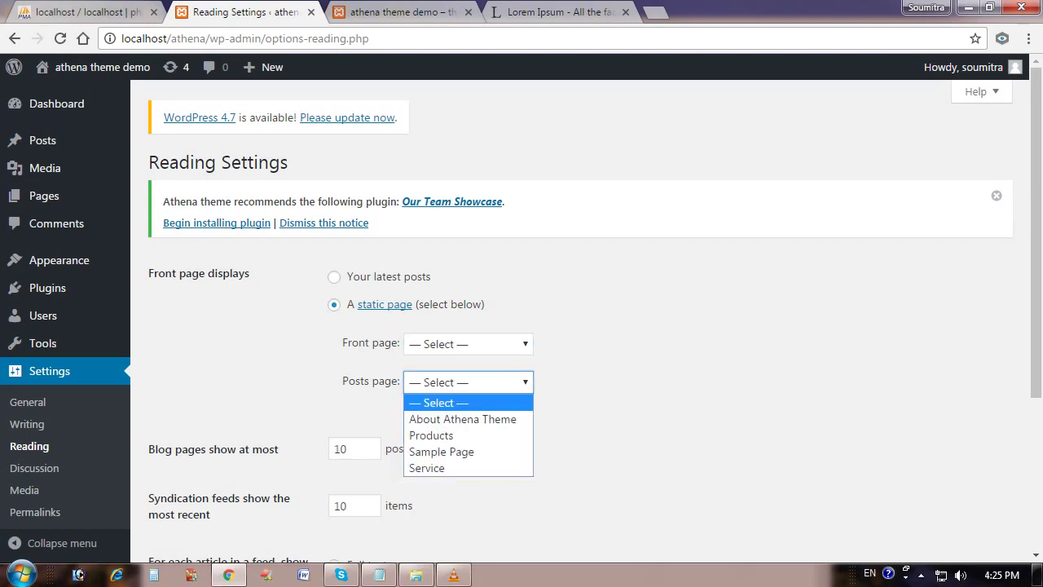
key("Escape")
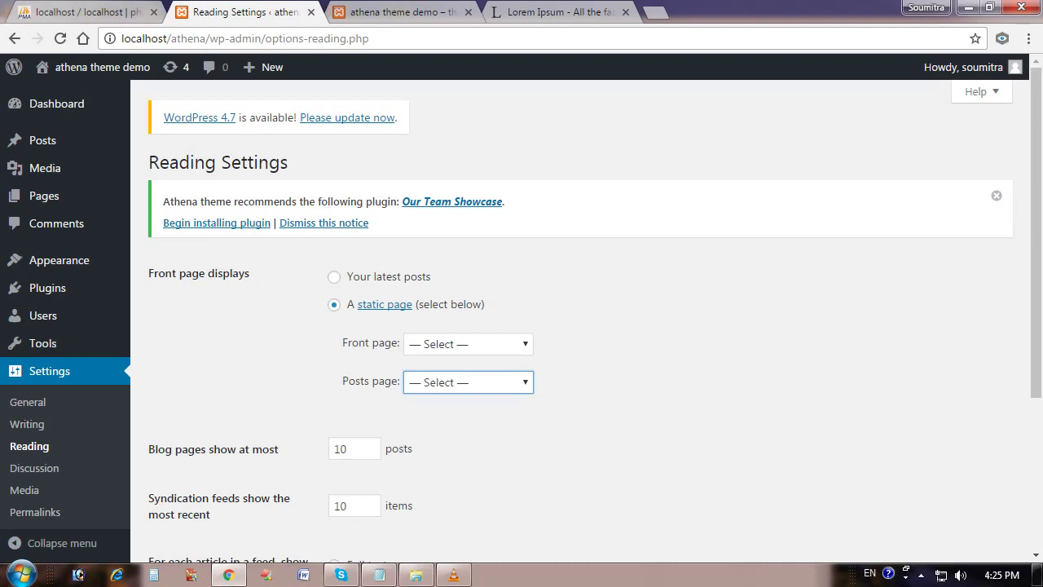
scroll(579, 326, "down", 2)
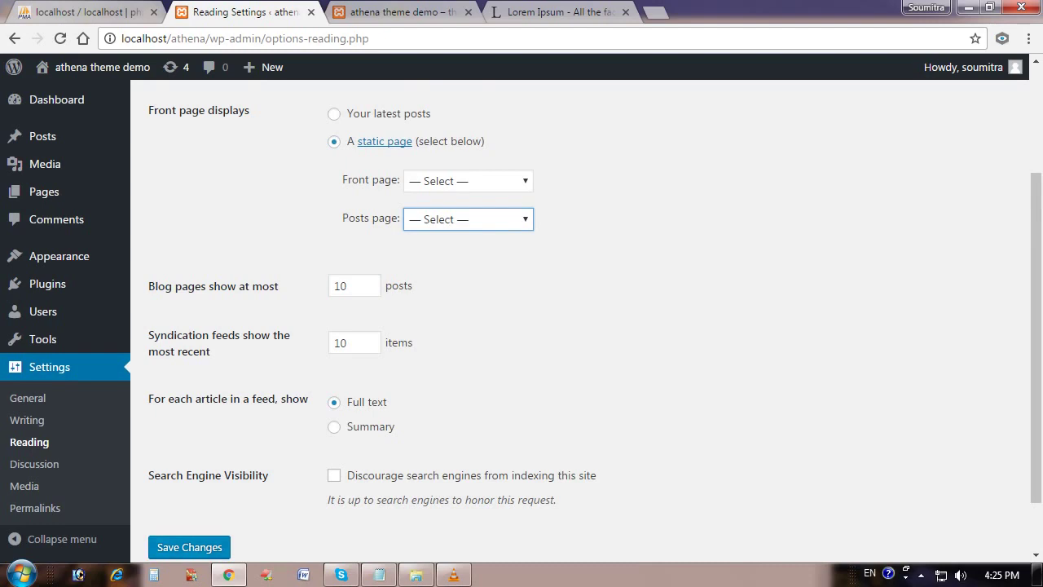
scroll(587, 326, "down", 1)
left_click(189, 477)
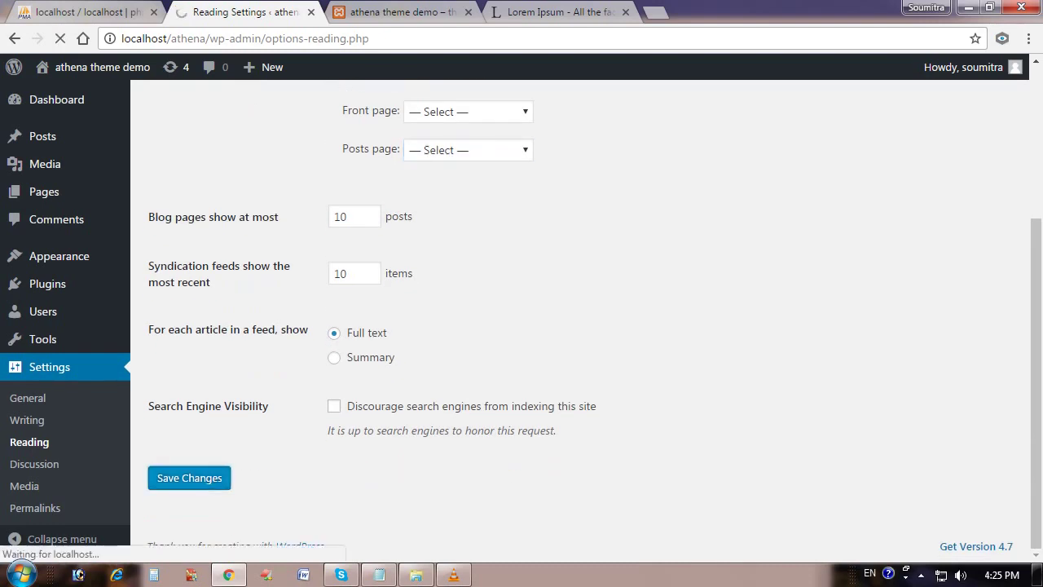
Step: Try again to display a static front page, check the available front and posts pages, and save without choosing any
scroll(587, 326, "down", 3)
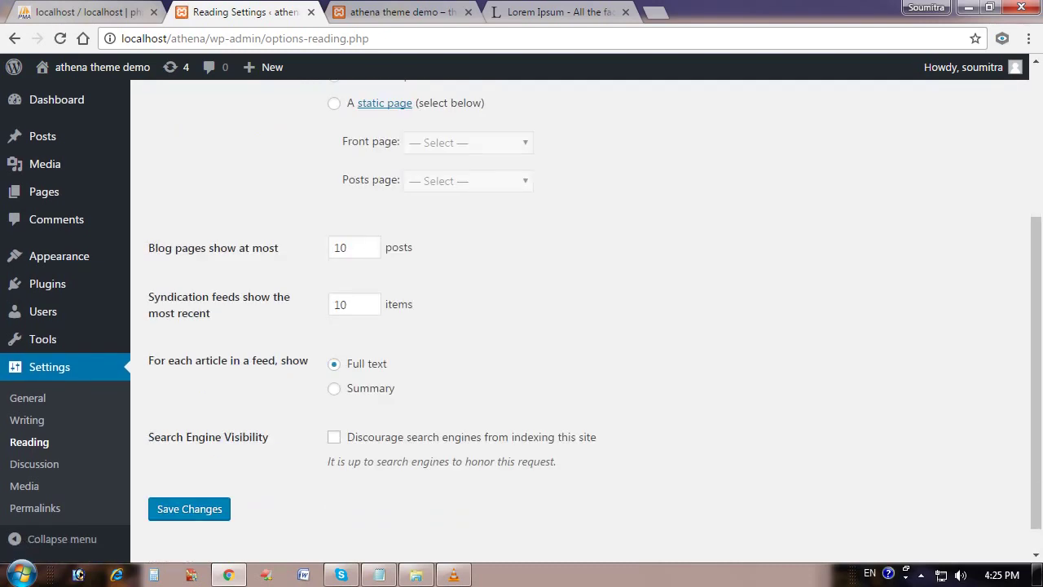
scroll(522, 326, "up", 1)
left_click(335, 185)
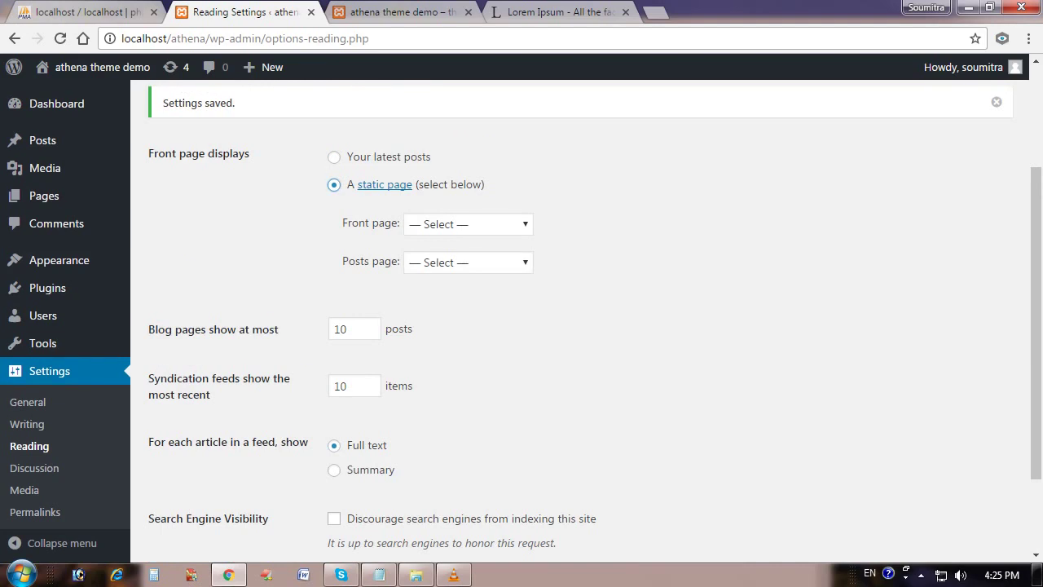
left_click(468, 262)
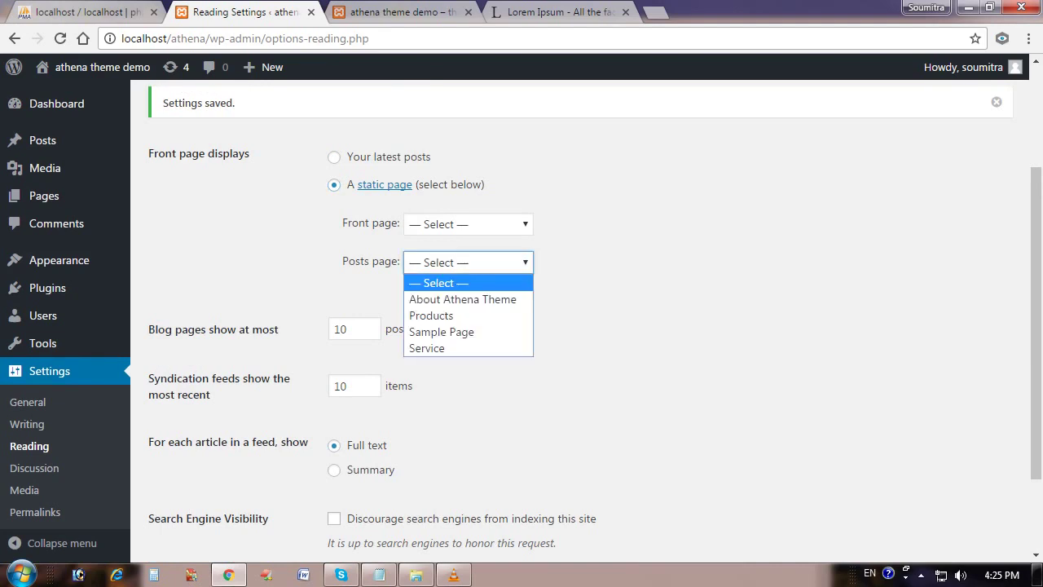
left_click(468, 224)
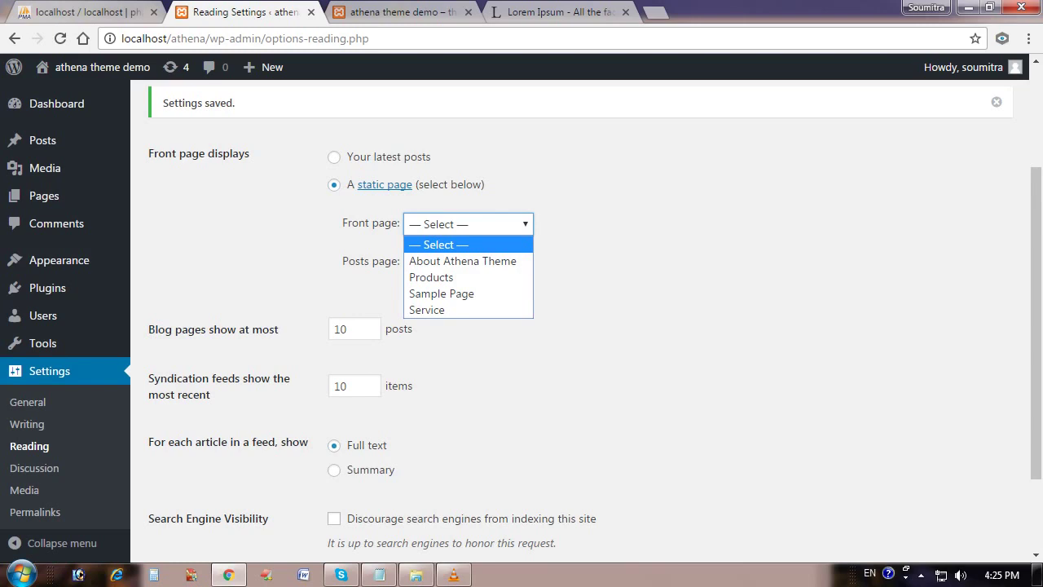
left_click(468, 224)
left_click(468, 224)
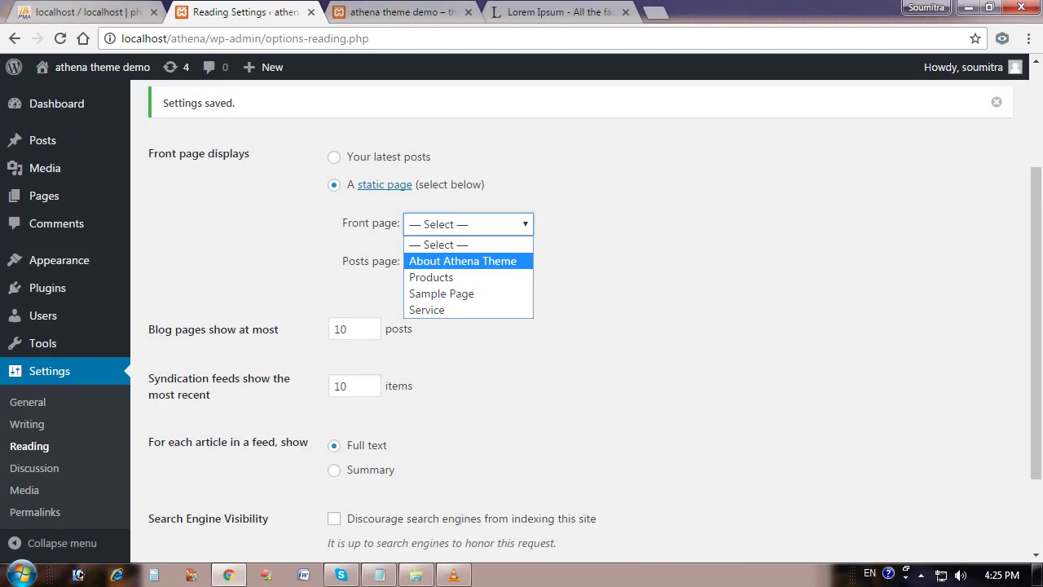
key("Escape")
scroll(578, 320, "down", 2)
left_click(189, 477)
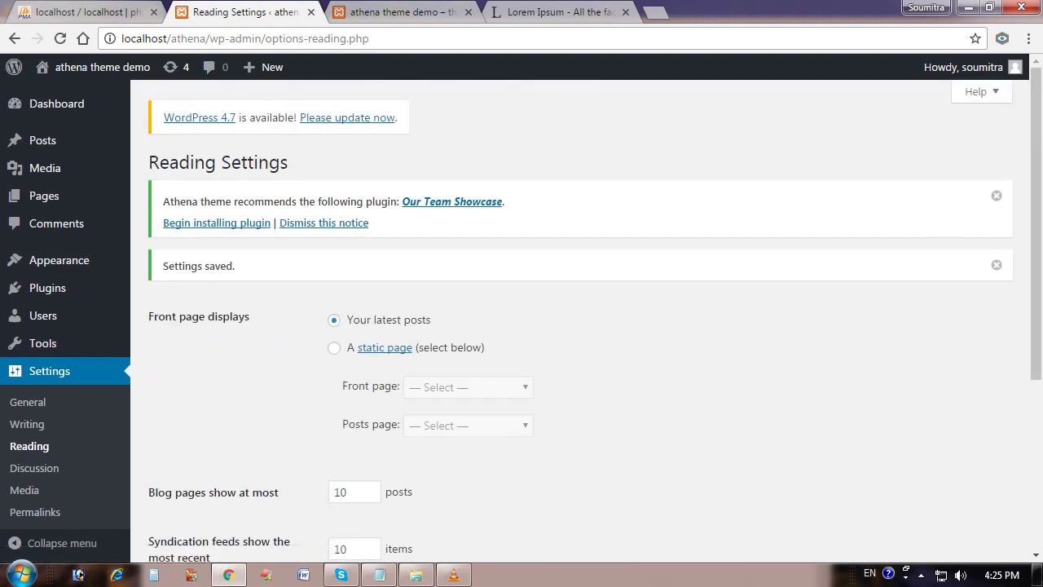
Step: Add a new page titled "Home"
left_click(44, 195)
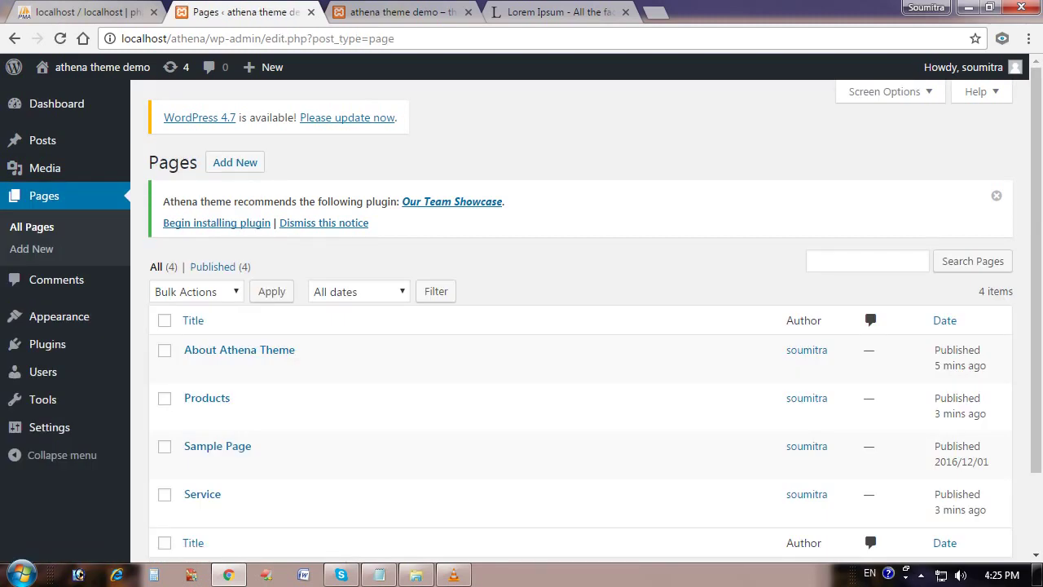
left_click(235, 162)
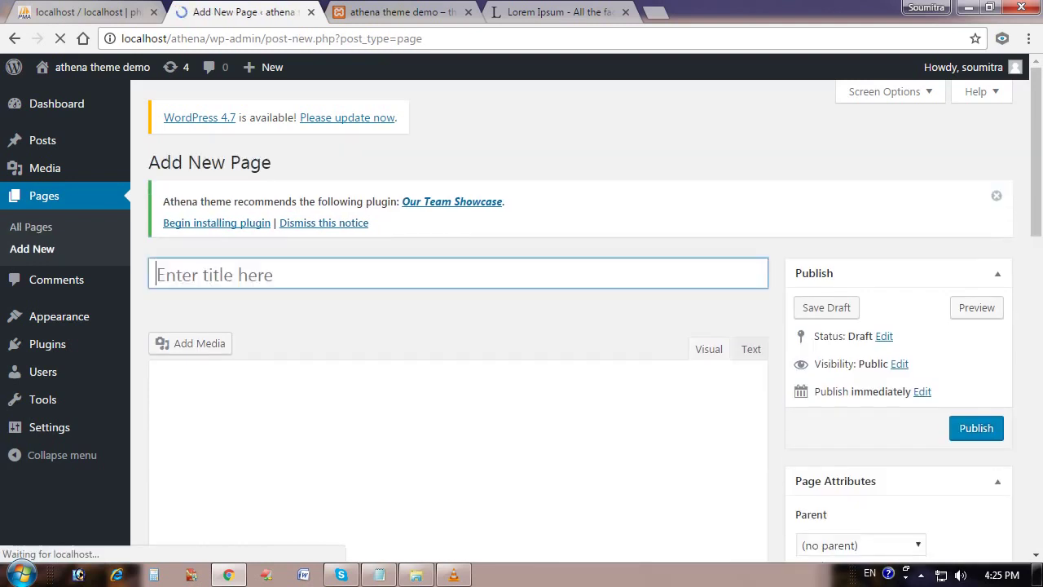
type("Home")
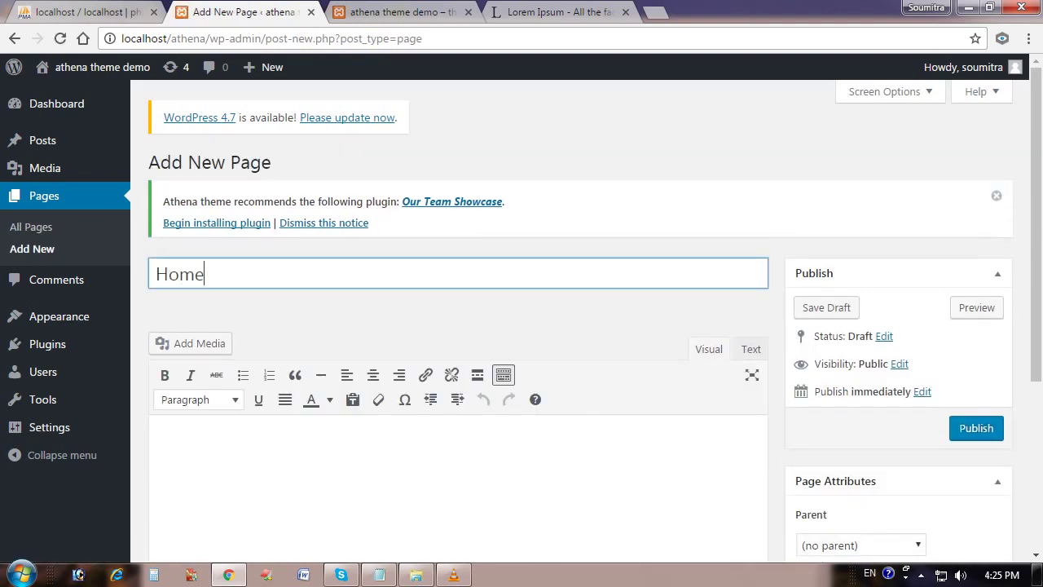
Step: Fill the Home page with the Lorem Ipsum paragraph and publish it
left_click(158, 444)
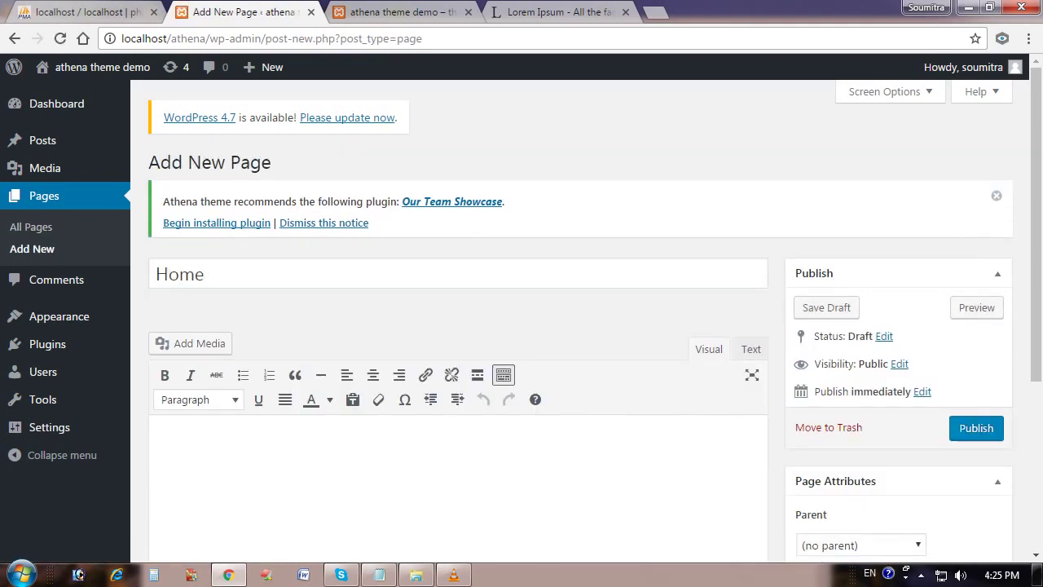
type("Lorem Ipsum is simply dummy text of the printing and typesetting industry. Lorem Ipsum has been the industry's standard dummy text ever since the 1500s, when an unknown printer took a galley of type and scrambled it to make a type specimen book. It has survived not only five centuries, but also the leap into electronic typesetting, remaining essentially unchanged. It was popularised in the 1960s with the release of Letraset sheets containing Lorem Ipsum passages, and more recently with desktop publishing software like Aldus PageMaker including versions of Lorem Ipsum.")
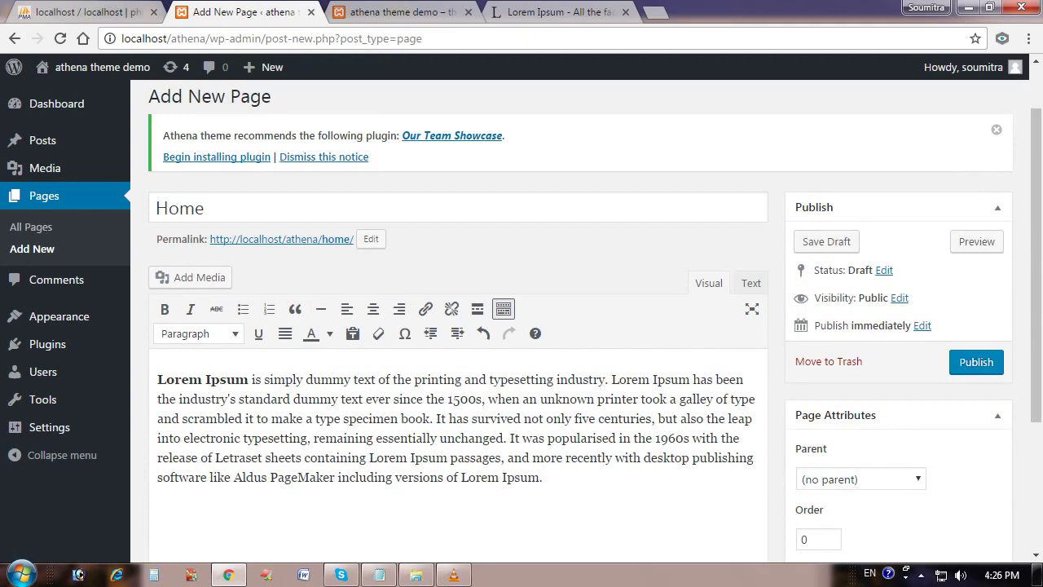
left_click(975, 362)
left_click(976, 363)
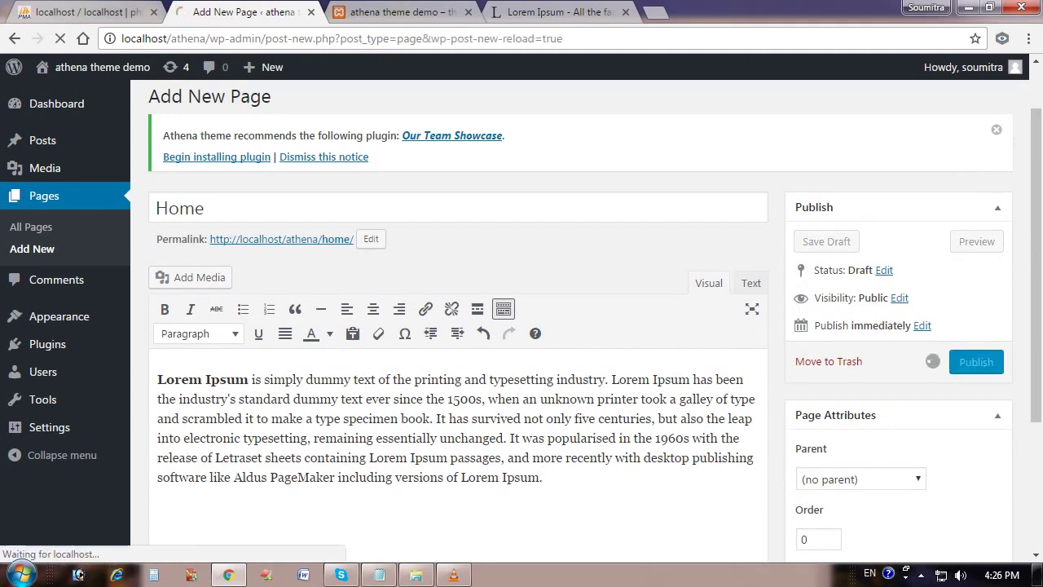
scroll(49, 416, "down", 2)
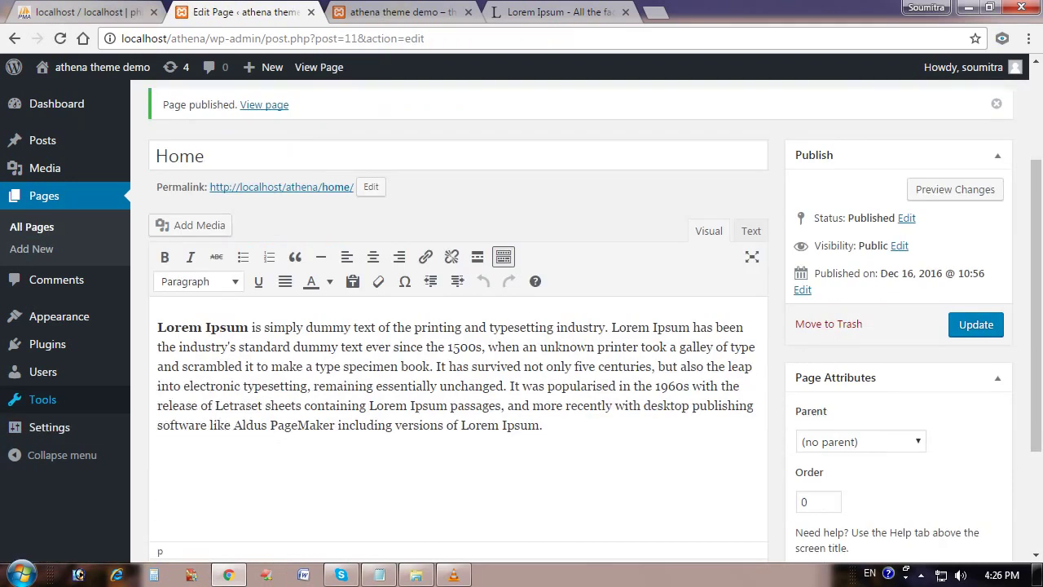
Step: Add a new page titled "Blog" and publish it without body content
mouse_move(49, 427)
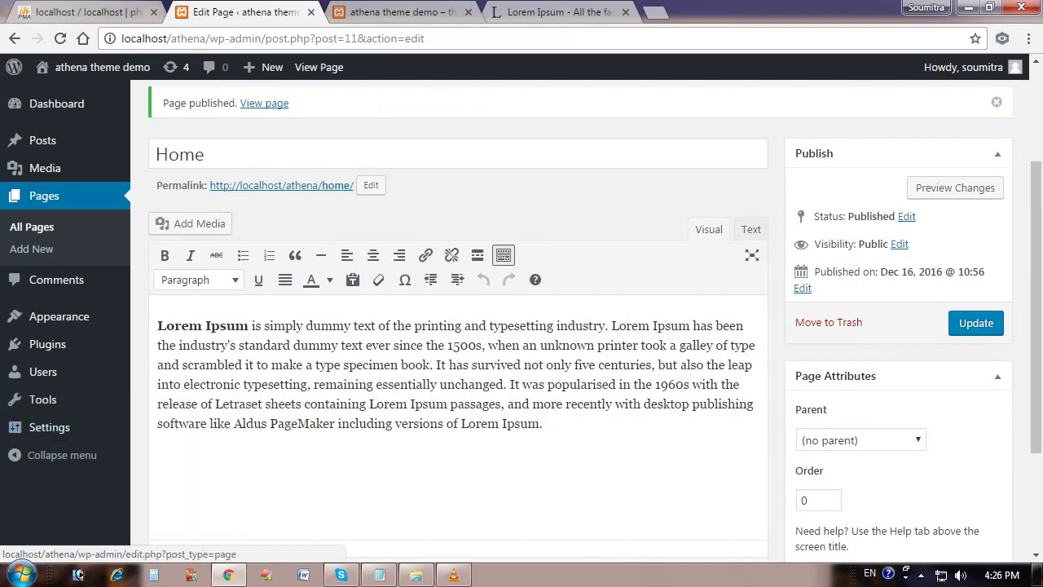
scroll(49, 245, "up", 2)
left_click(263, 162)
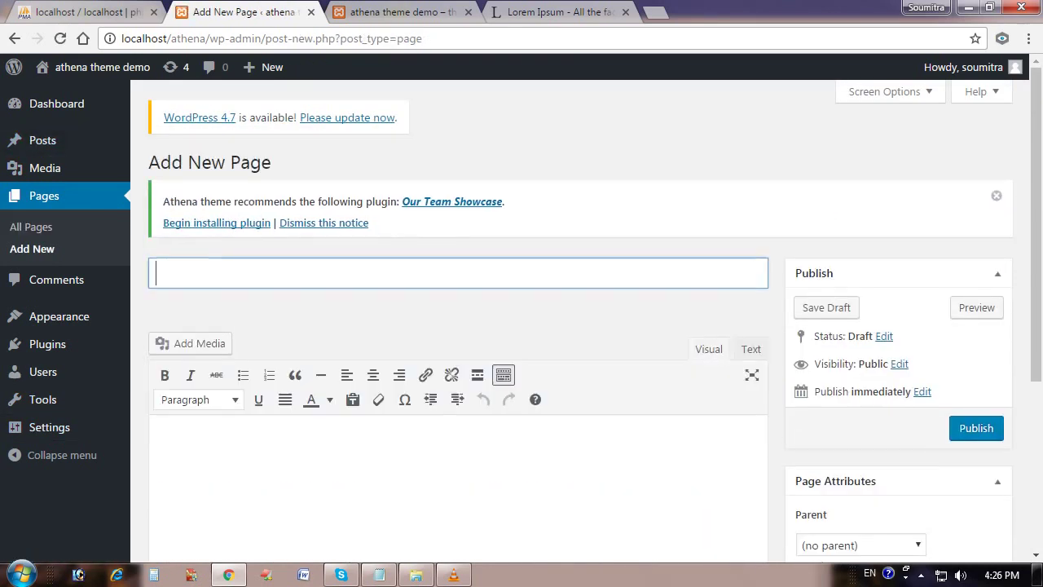
type("blog")
left_click(156, 274)
type("B")
key("Delete")
left_click(977, 428)
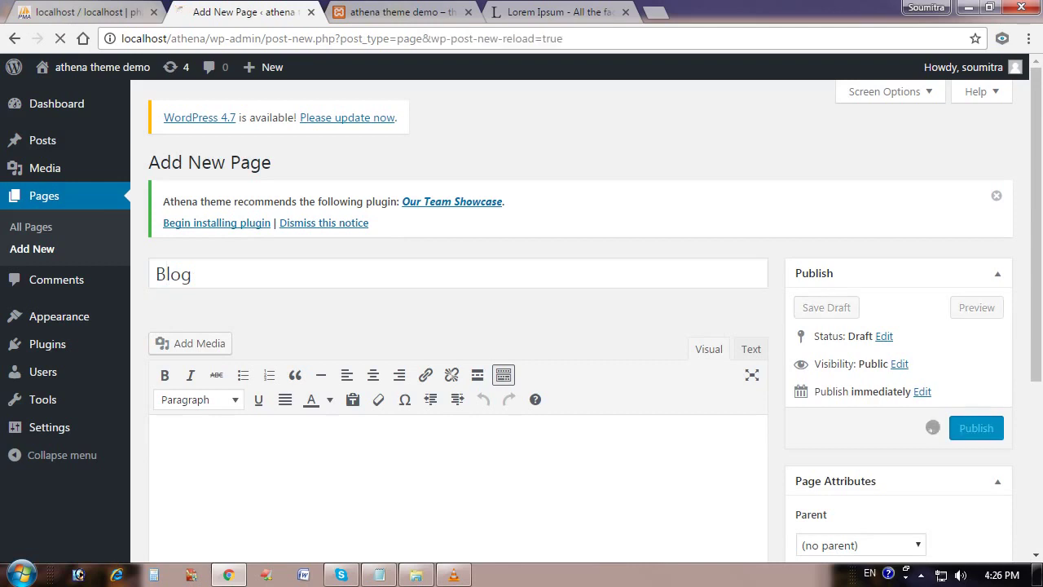
scroll(451, 430, "down", 1)
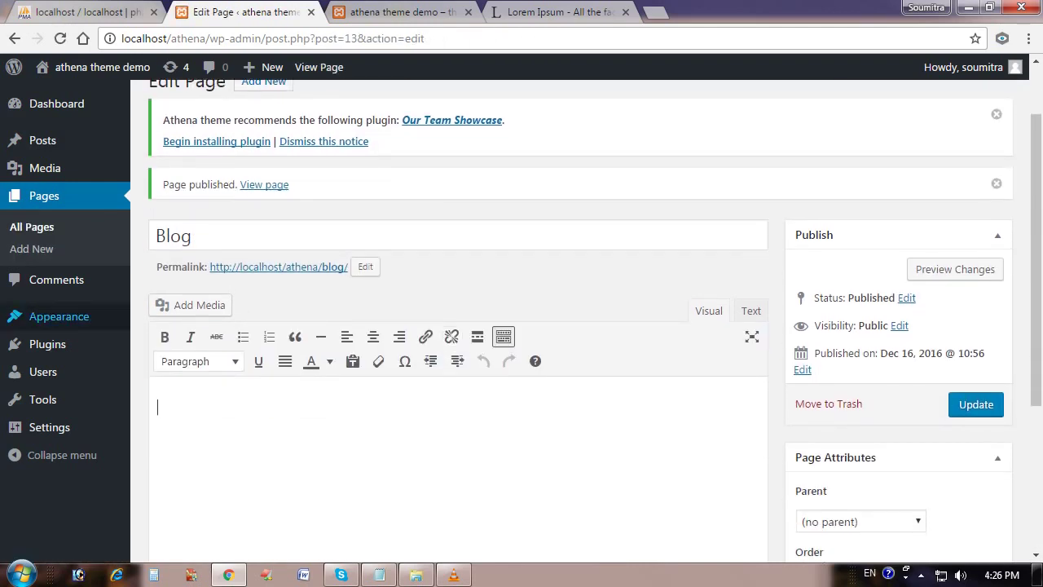
Step: In the Reading Settings, display a static front page with Home as the front page and Blog as the posts page
mouse_move(42, 371)
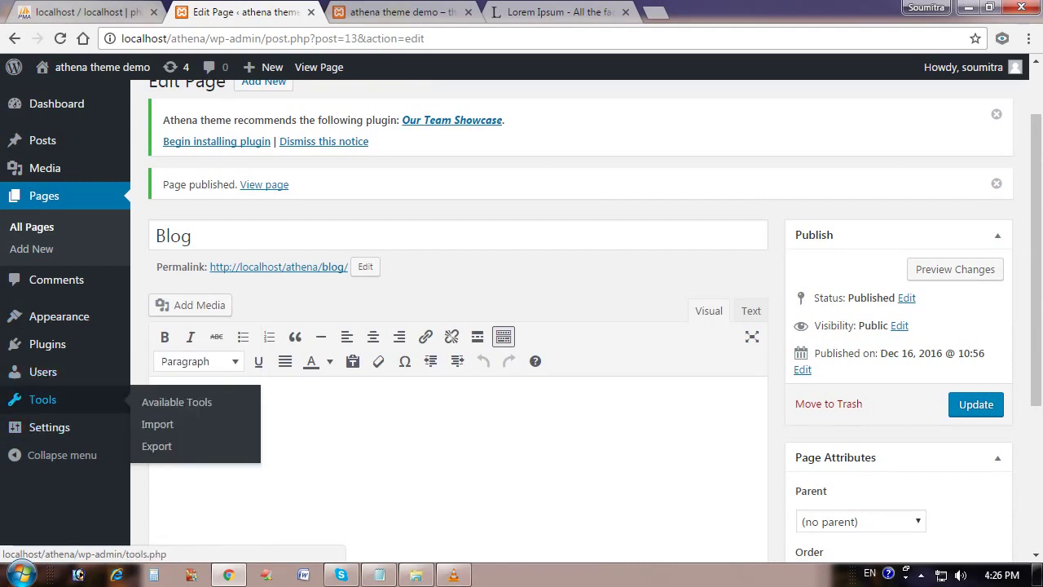
mouse_move(49, 427)
left_click(161, 449)
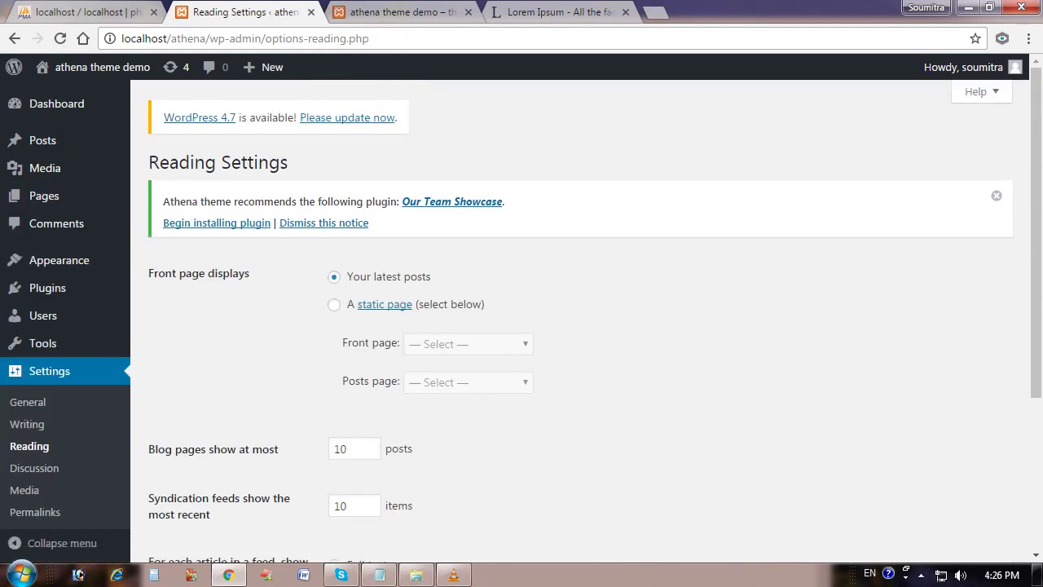
left_click(334, 304)
left_click(468, 344)
left_click(423, 413)
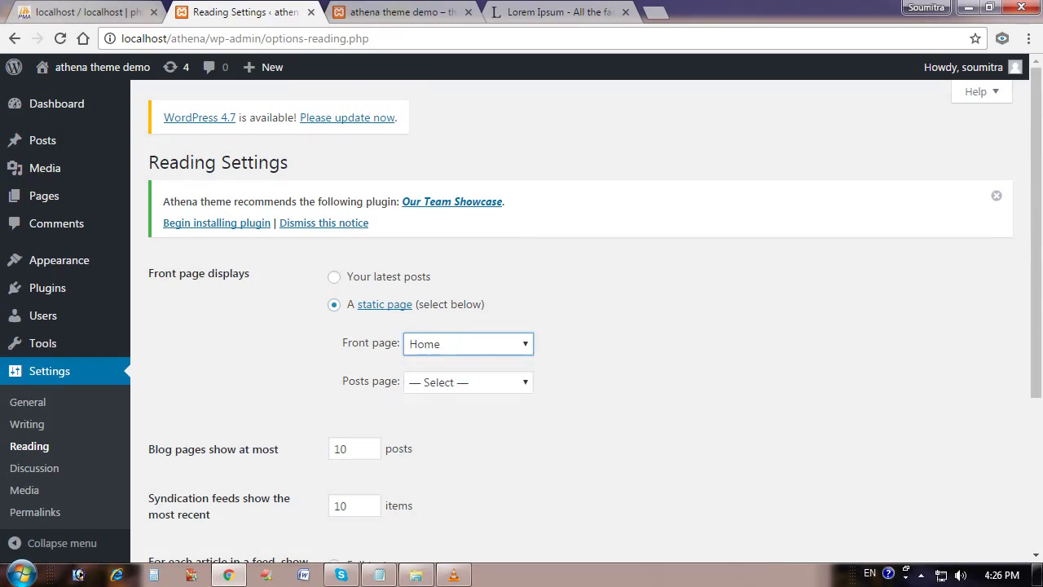
left_click(468, 381)
left_click(443, 433)
Step: Set each article in a feed to show Summary and save the reading settings
scroll(570, 326, "down", 3)
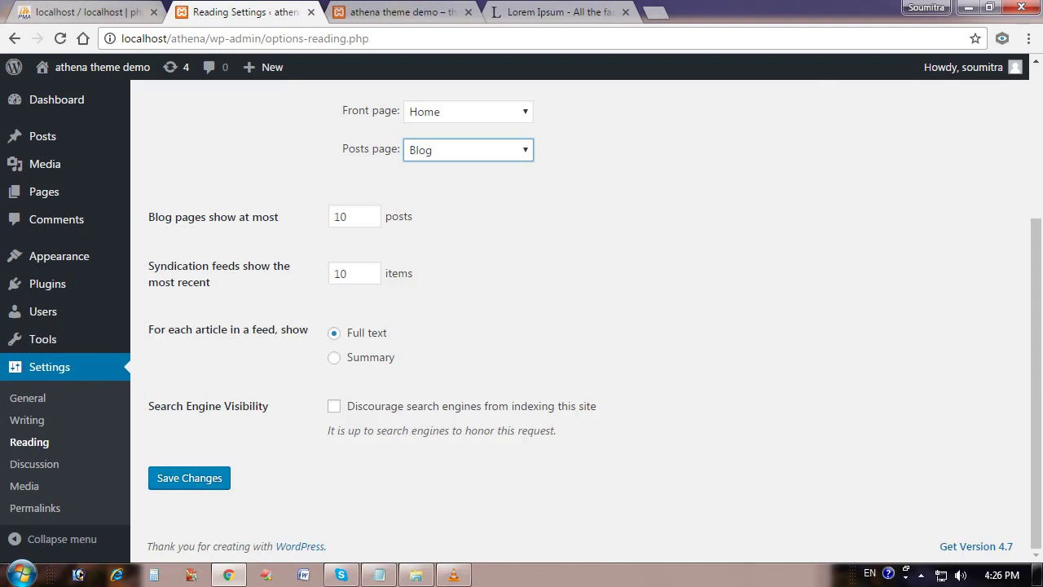
left_click(333, 357)
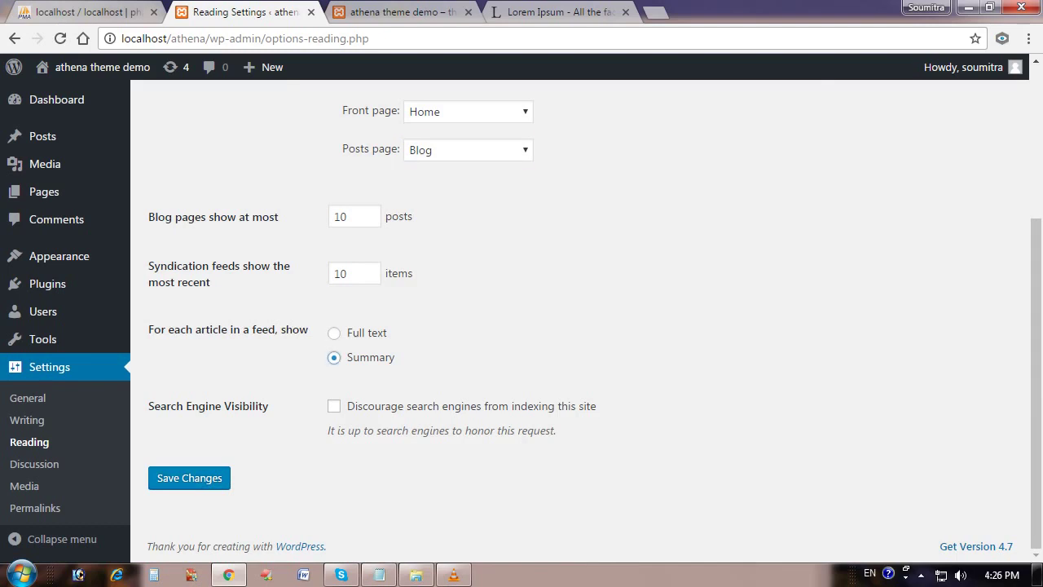
left_click(189, 478)
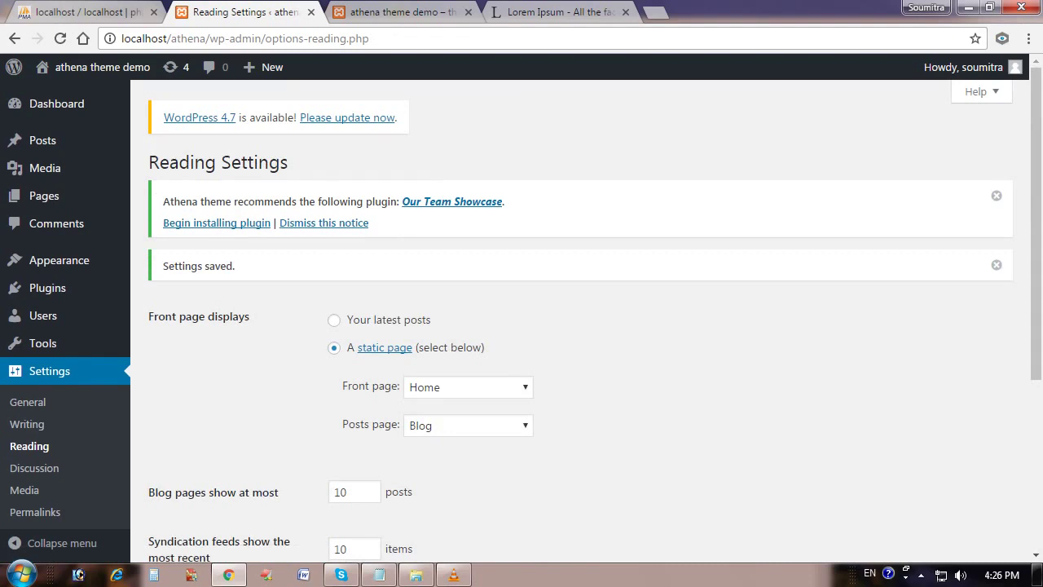
scroll(570, 326, "down", 4)
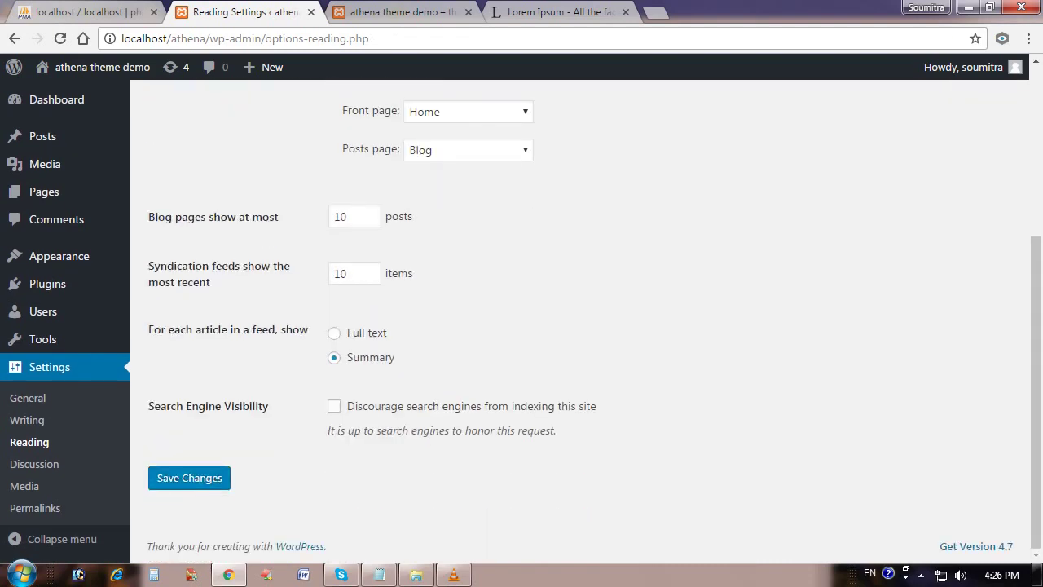
scroll(570, 326, "up", 4)
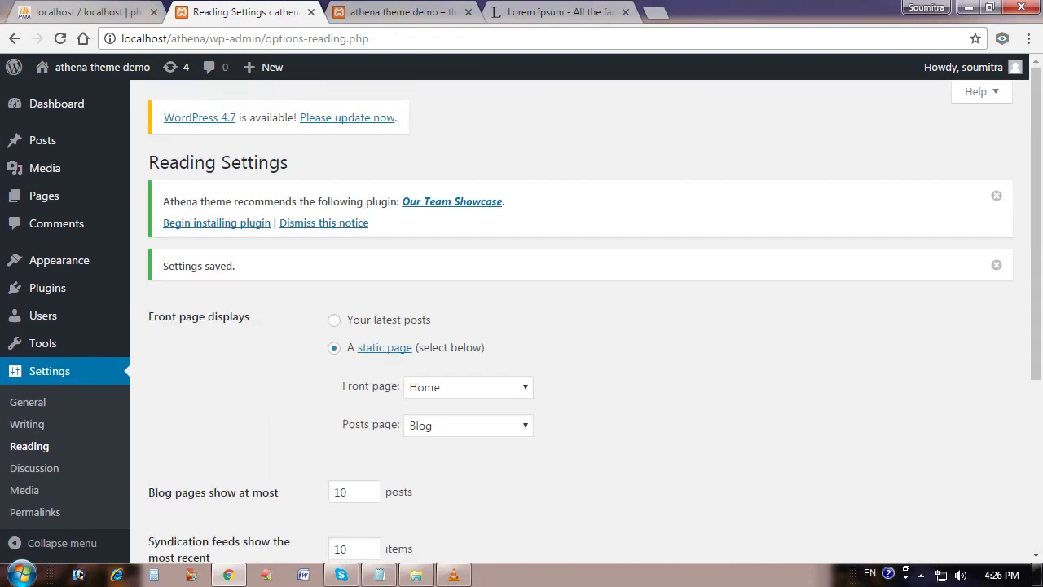
Step: Reload the athena theme demo site's front page and examine its slider, feature boxes and Home page content
left_click(381, 12)
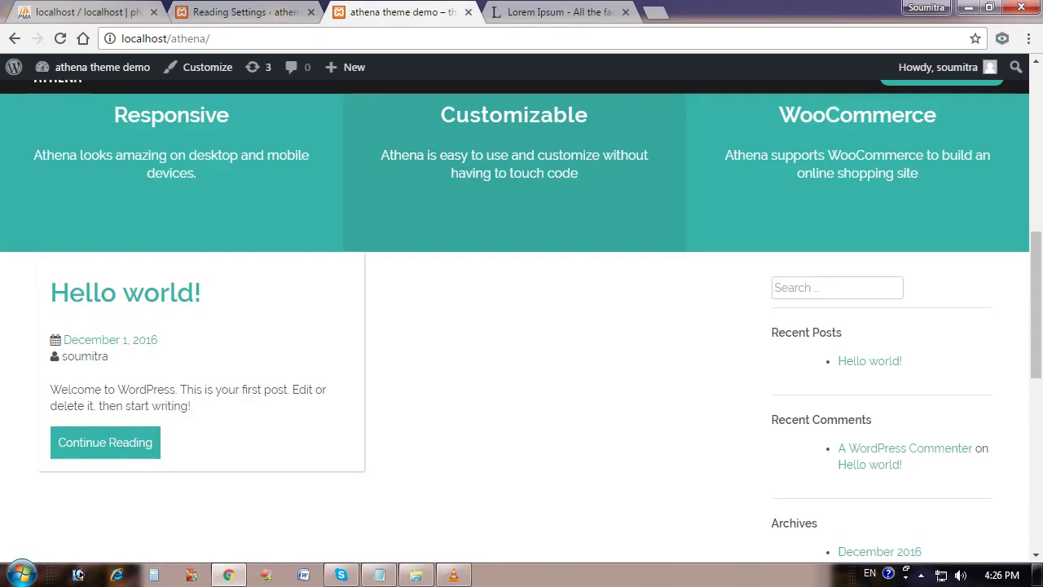
left_click(59, 38)
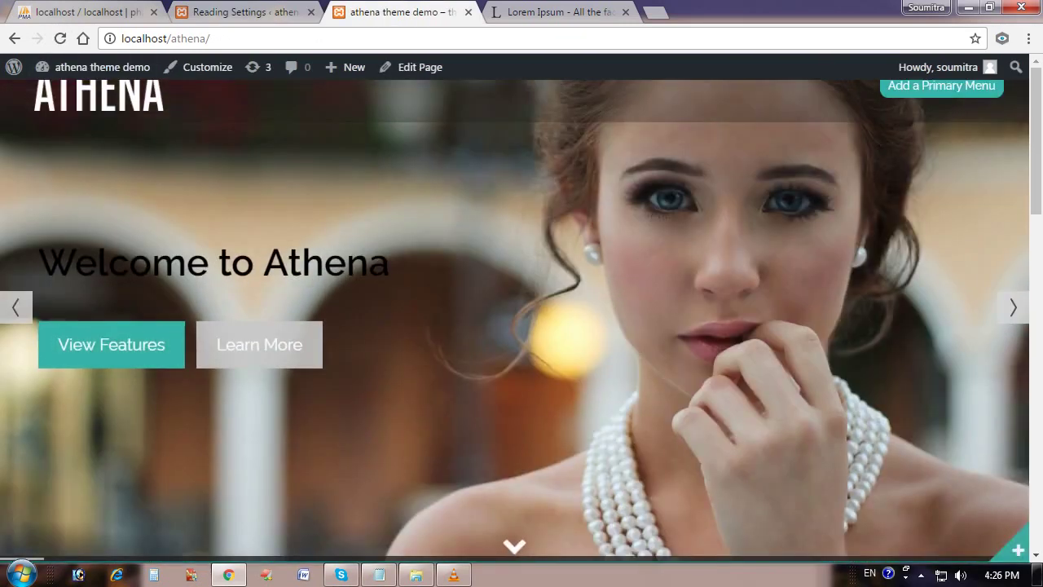
scroll(522, 317, "down", 8)
scroll(522, 318, "down", 2)
scroll(522, 318, "up", 6)
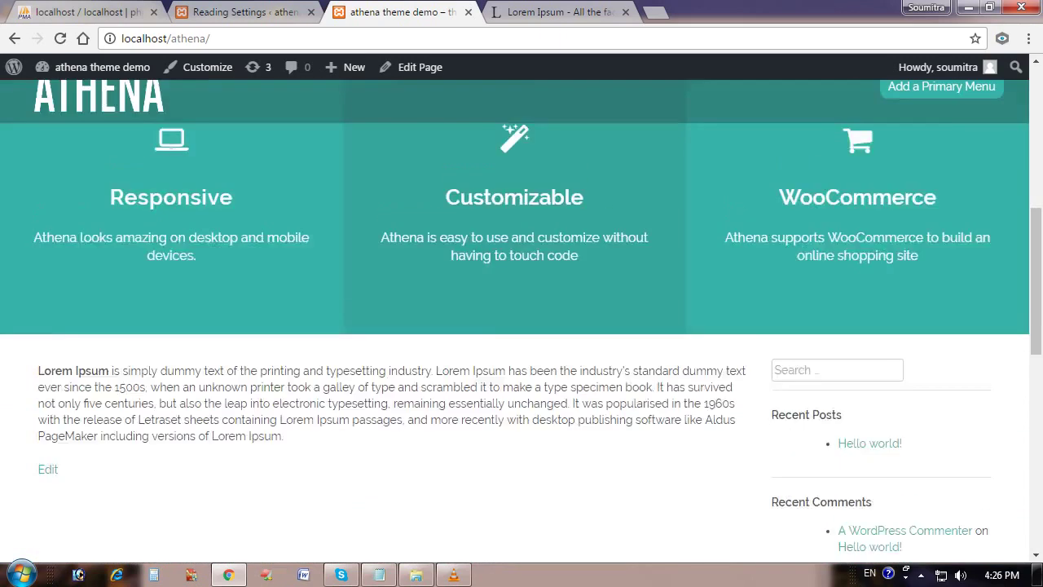
scroll(522, 318, "down", 2)
mouse_move(38, 370)
left_mouse_down()
mouse_move(283, 436)
mouse_move(331, 403)
mouse_move(39, 370)
left_mouse_up()
scroll(521, 318, "up", 5)
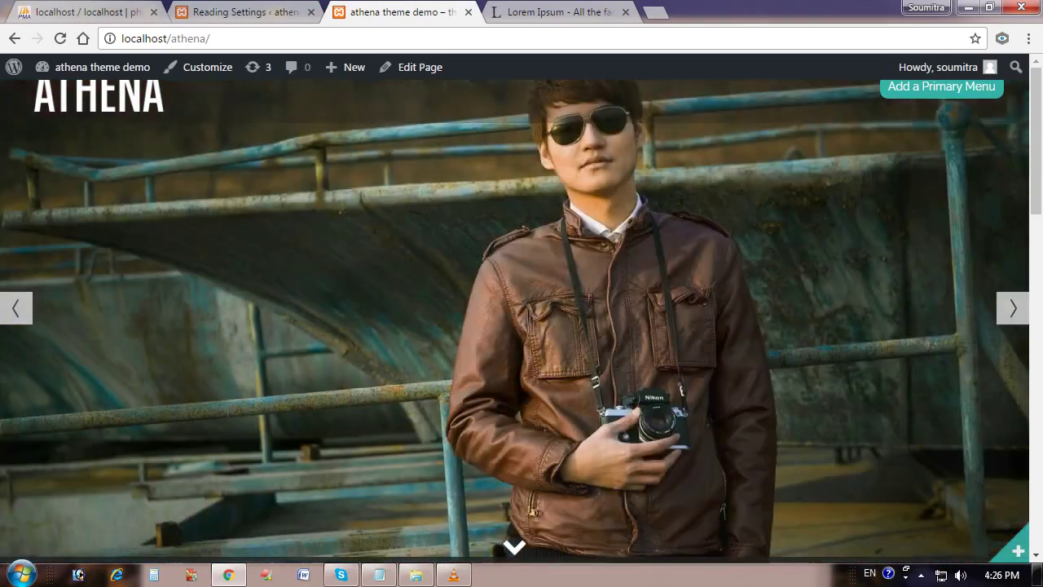
scroll(522, 318, "down", 5)
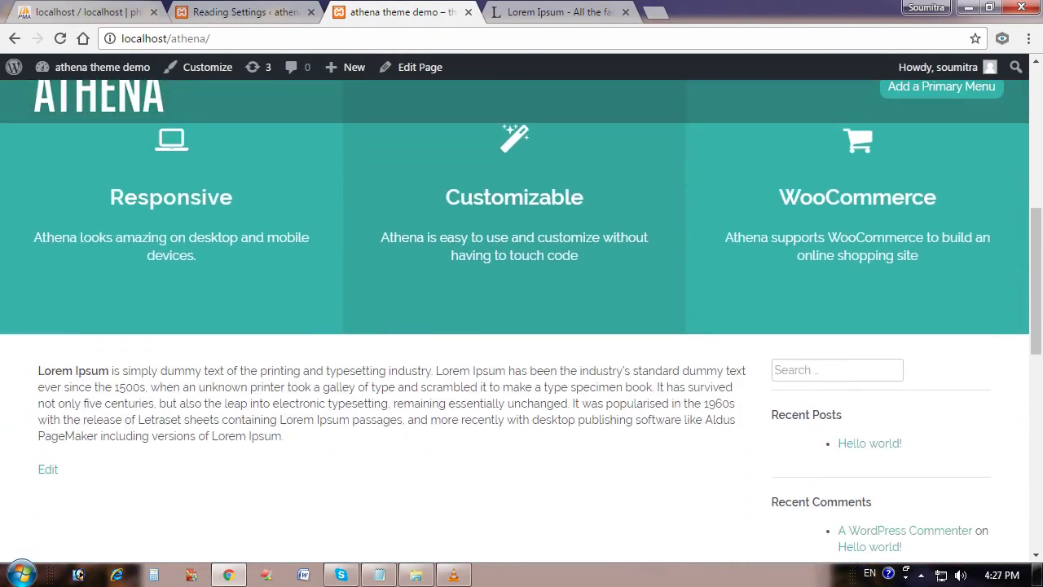
scroll(522, 318, "down", 4)
scroll(522, 318, "up", 4)
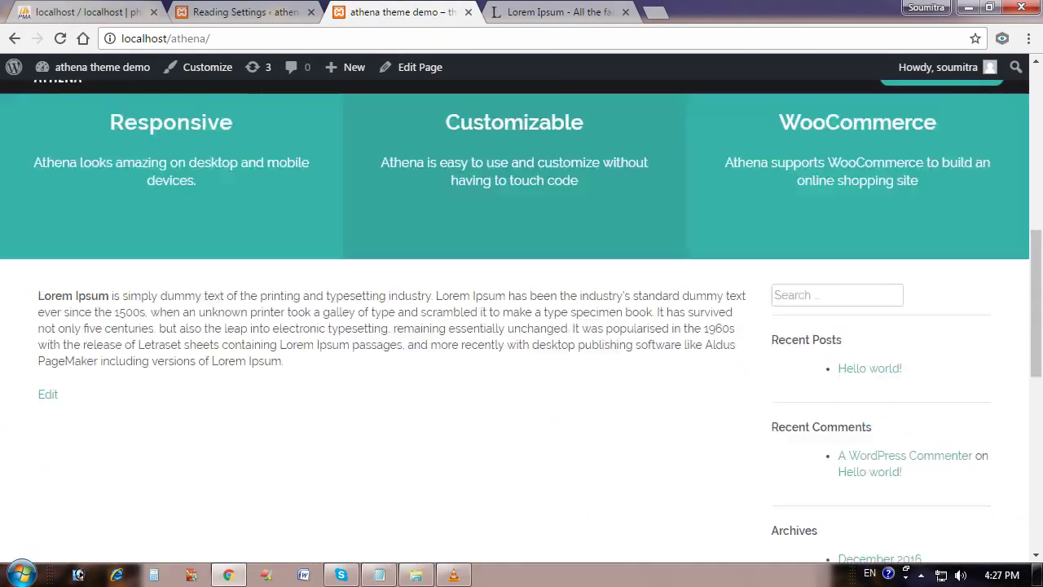
Step: Create a new navigation menu named "primary menu" in the site's appearance settings
left_click(244, 12)
scroll(521, 326, "down", 3)
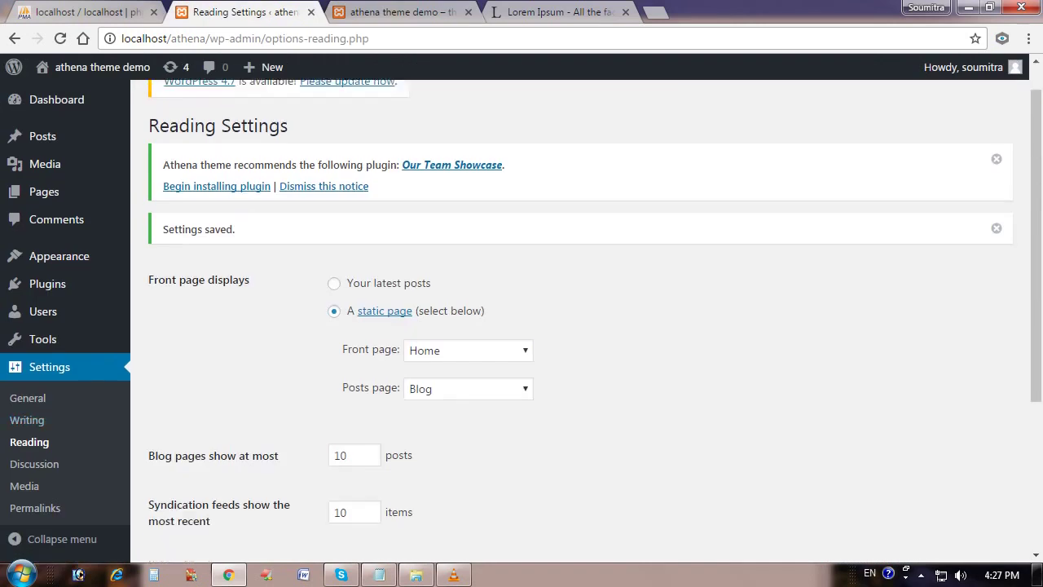
mouse_move(65, 255)
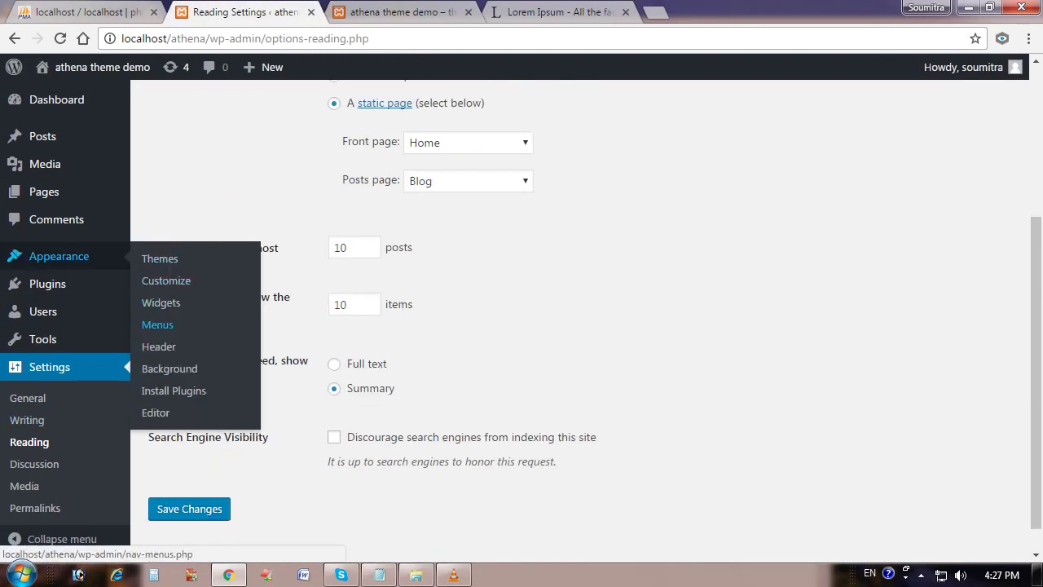
left_click(157, 324)
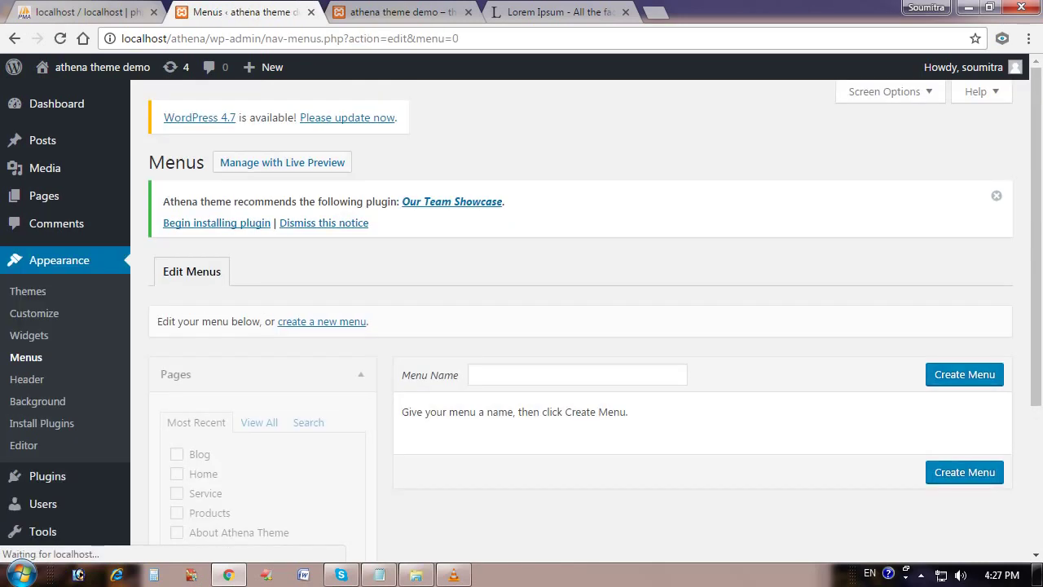
type("prima")
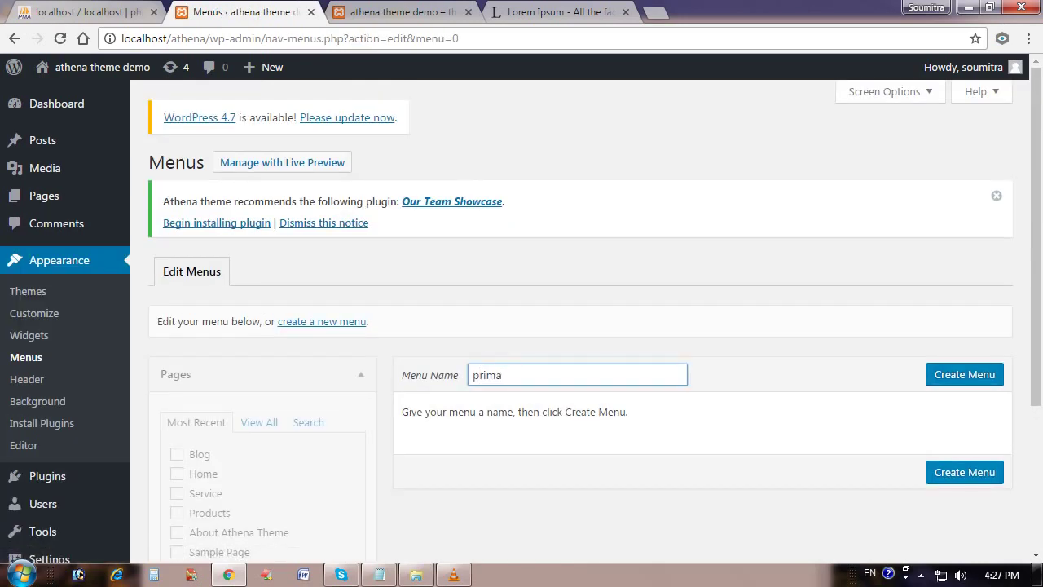
type("ry menu")
left_click(964, 374)
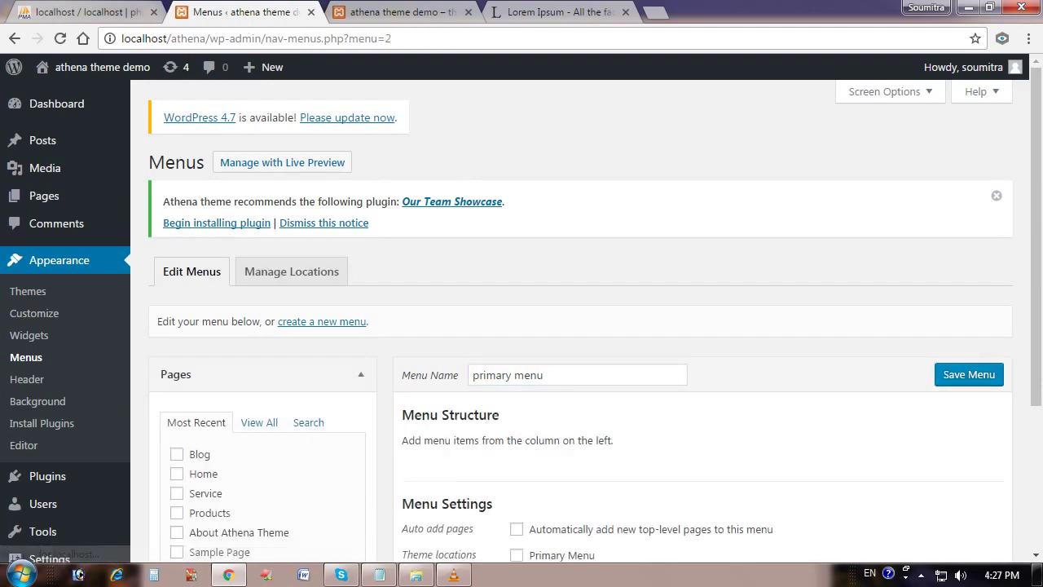
Step: Assign the new menu to the Primary Menu theme location
scroll(580, 321, "down", 1)
scroll(580, 326, "down", 2)
left_click(517, 340)
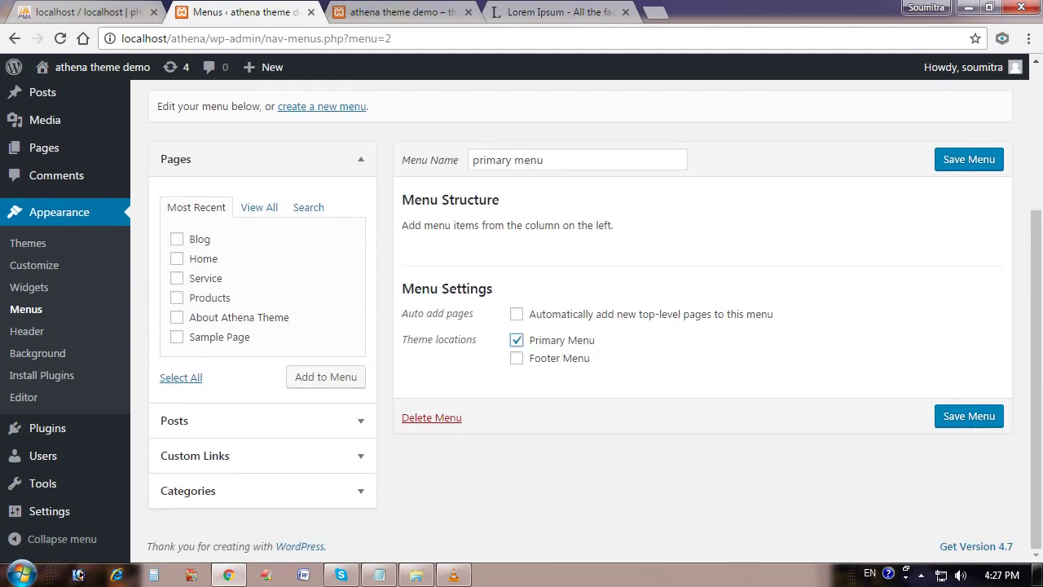
Step: Add the Blog, Home, Service, Products and About Athena Theme pages to the menu
left_click(177, 238)
left_click(177, 258)
left_click(177, 278)
left_click(177, 297)
left_click(177, 317)
left_click(326, 376)
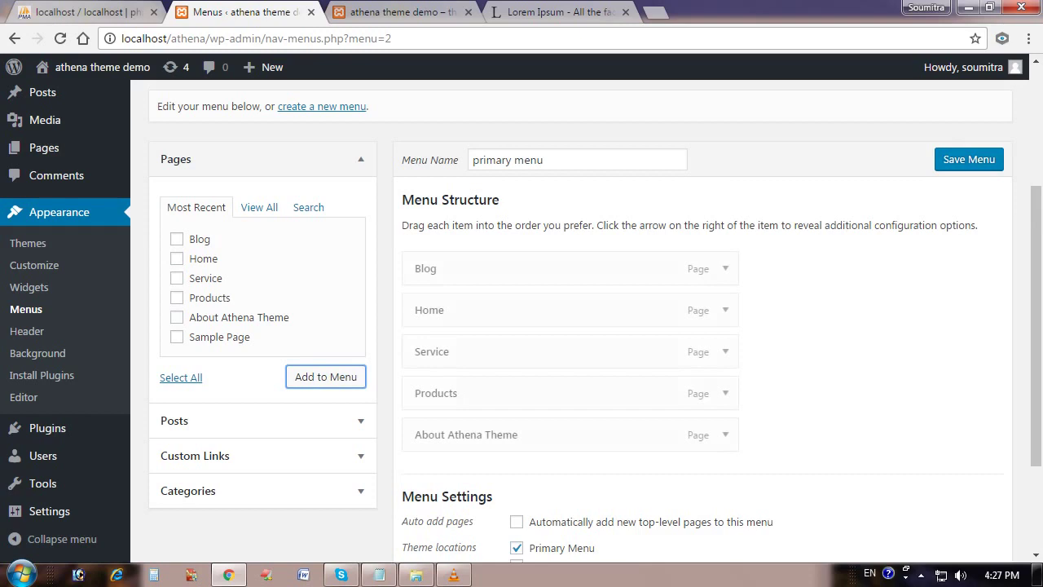
Step: Reorder the menu items as Home, About Athena Theme, Products, Service, Blog, all at top level, and save the menu
left_click_drag(489, 307, 489, 265)
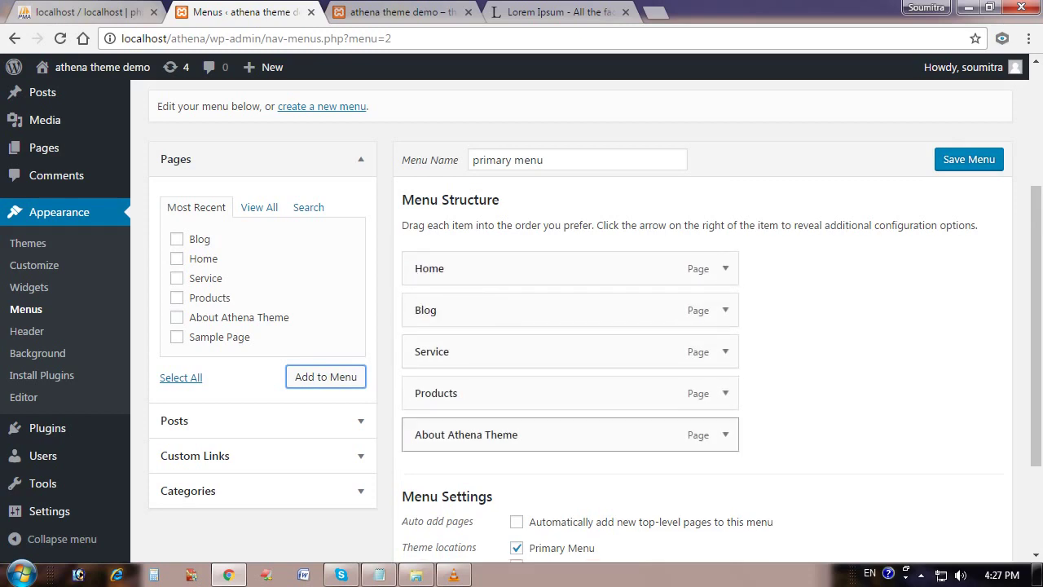
left_click_drag(489, 434, 482, 308)
left_click_drag(489, 351, 465, 309)
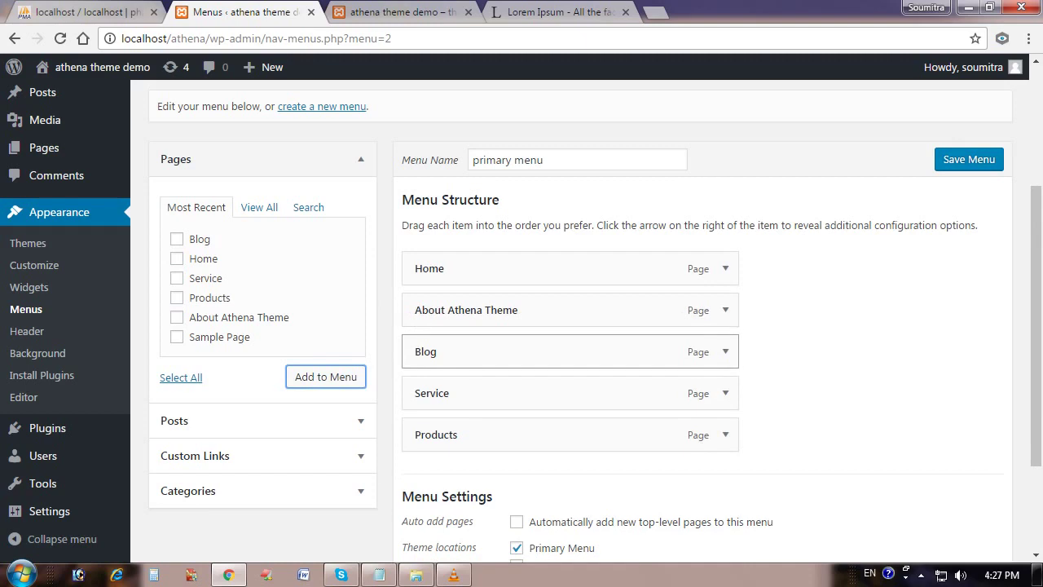
left_click_drag(432, 393, 432, 351)
left_click_drag(432, 434, 425, 352)
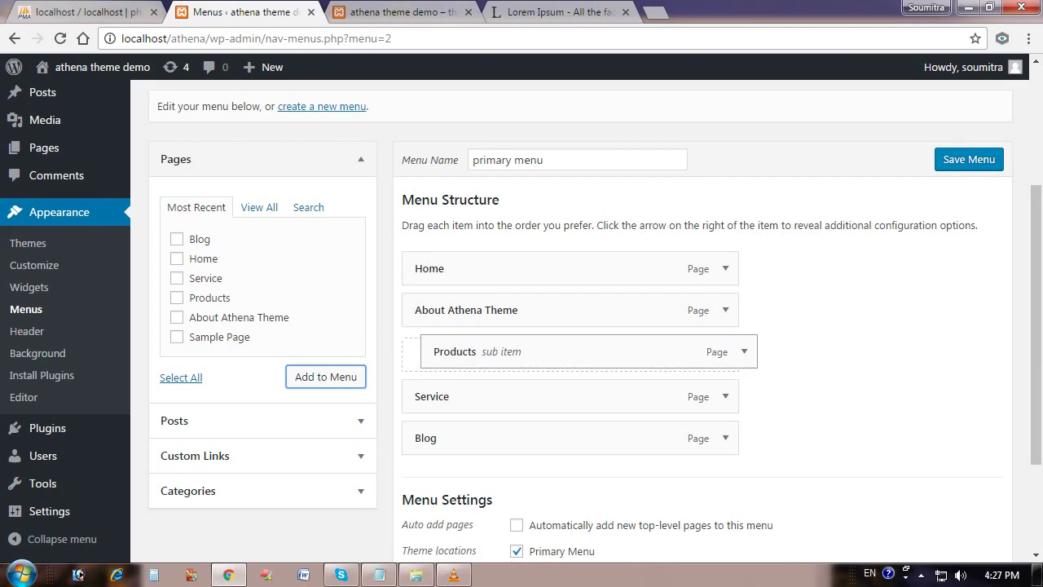
left_click_drag(424, 351, 406, 351)
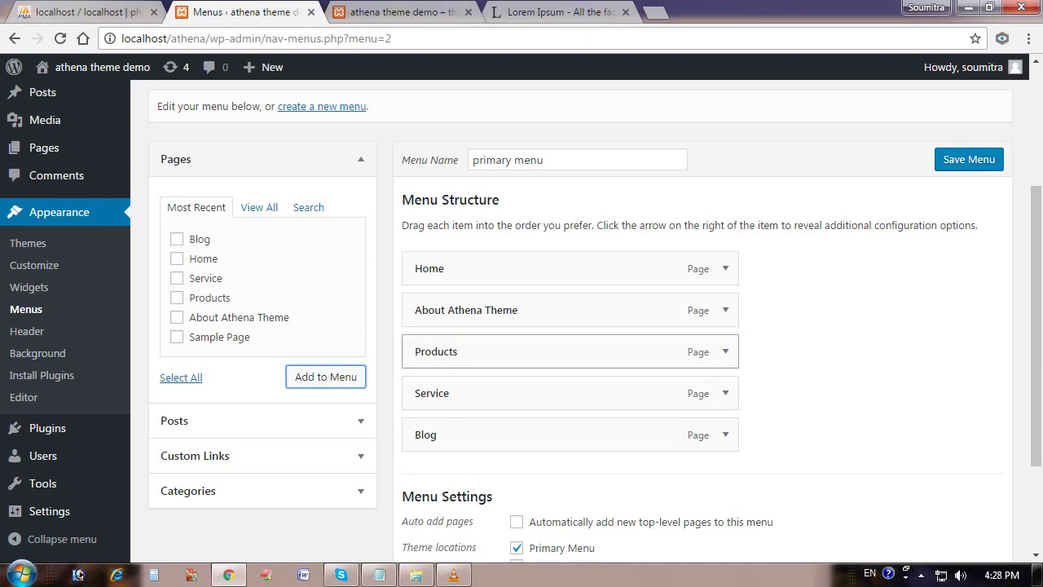
scroll(570, 393, "down", 2)
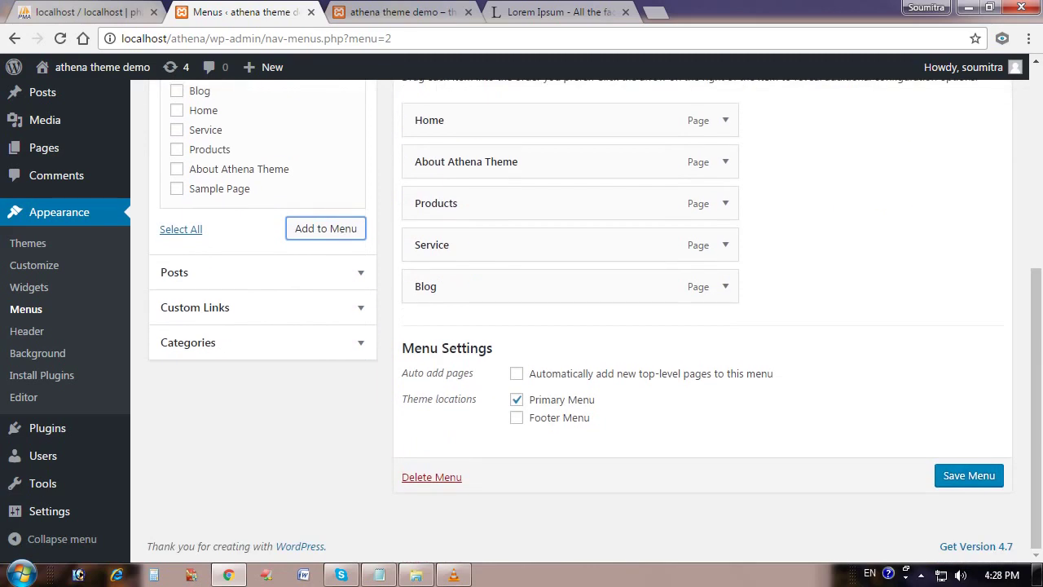
scroll(570, 367, "up", 1)
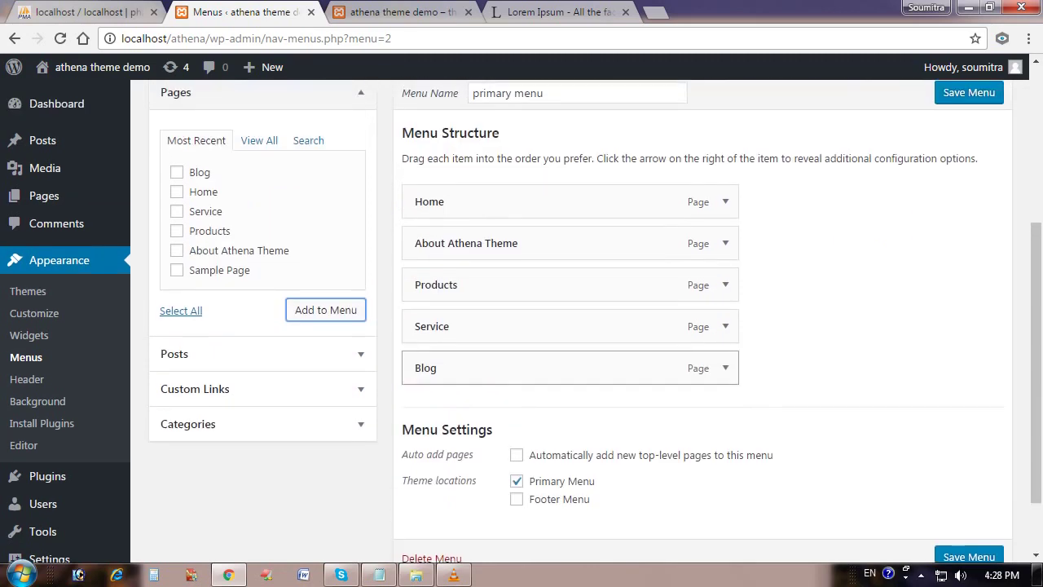
scroll(571, 366, "down", 1)
scroll(522, 322, "down", 2)
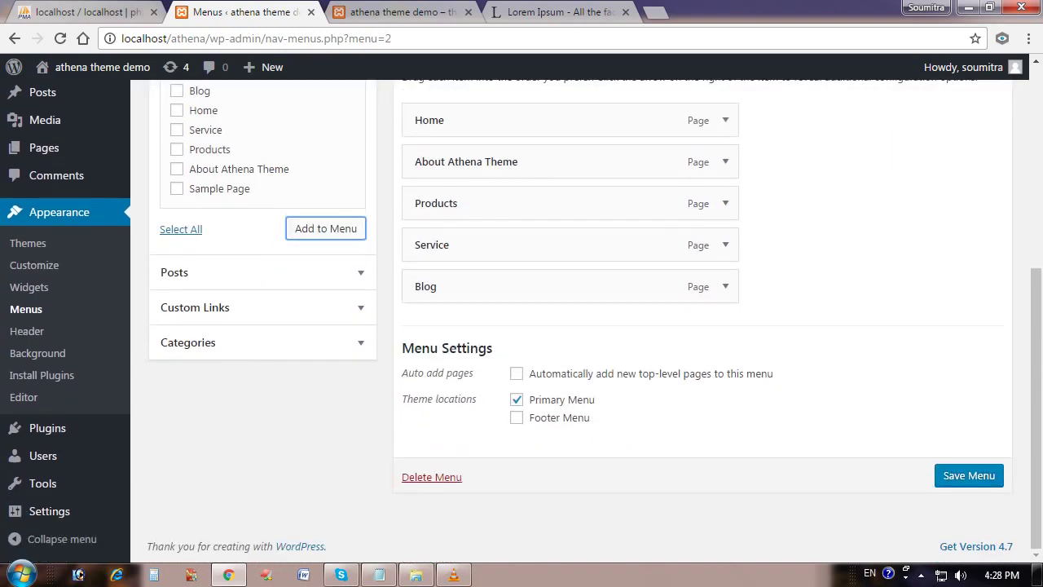
left_click(968, 475)
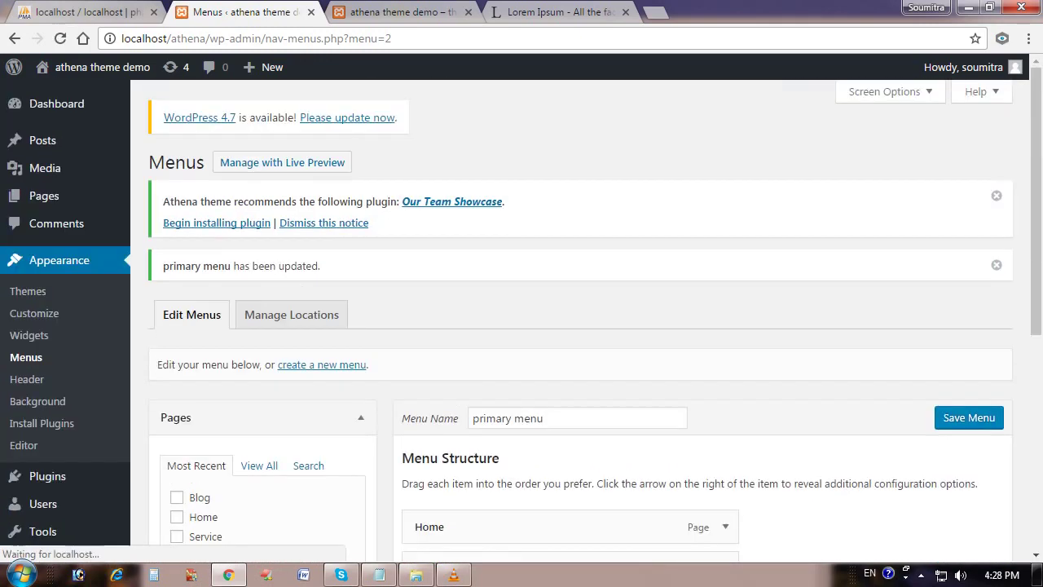
Step: Reload the athena theme demo site's front page to check the navigation menu in its header
key("ctrl+Tab")
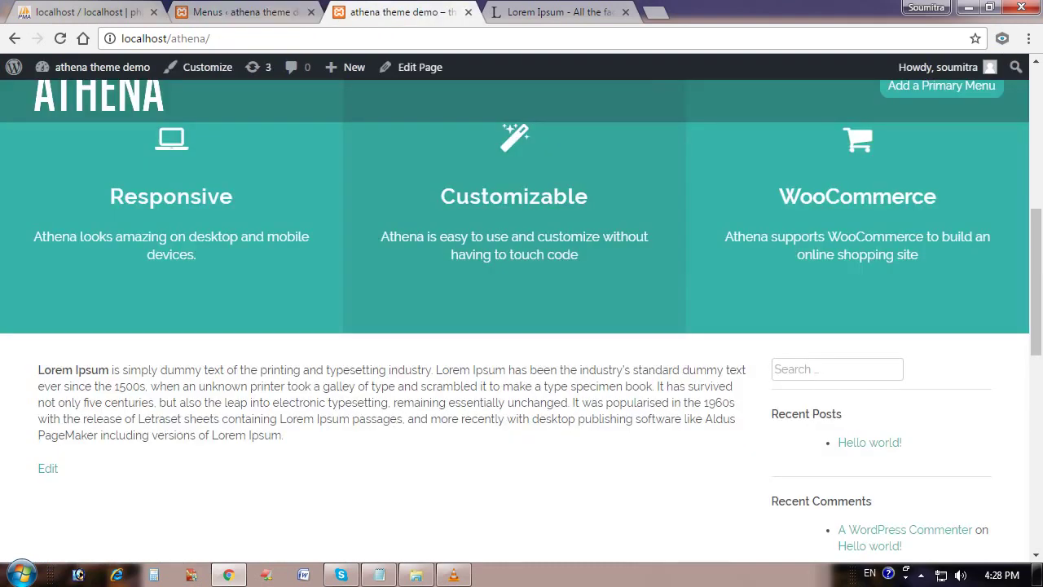
scroll(522, 326, "up", 5)
key("F5")
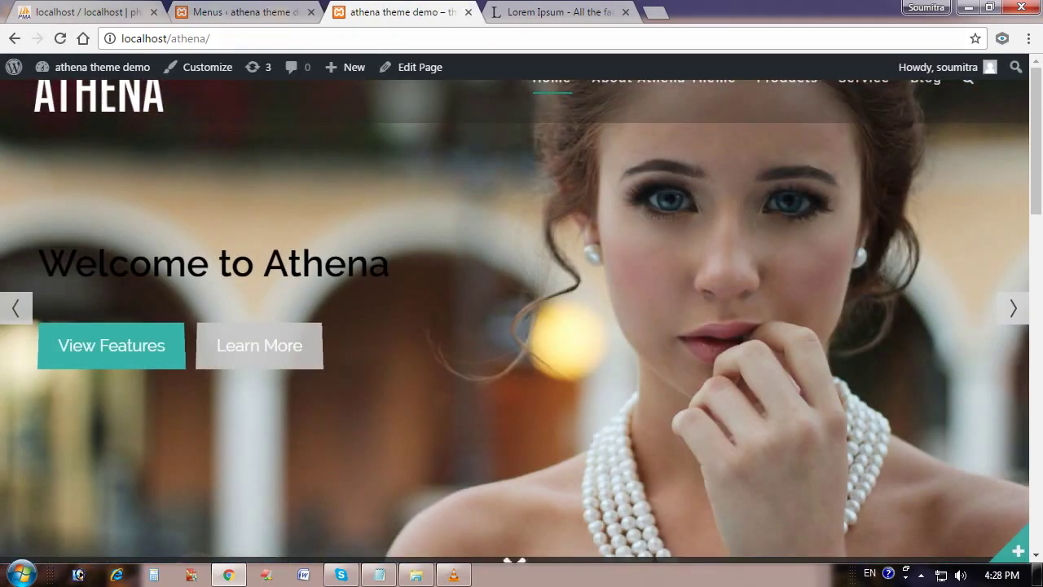
Step: Log out of WordPress and load localhost/athena/ to view the front page as a visitor
mouse_move(937, 67)
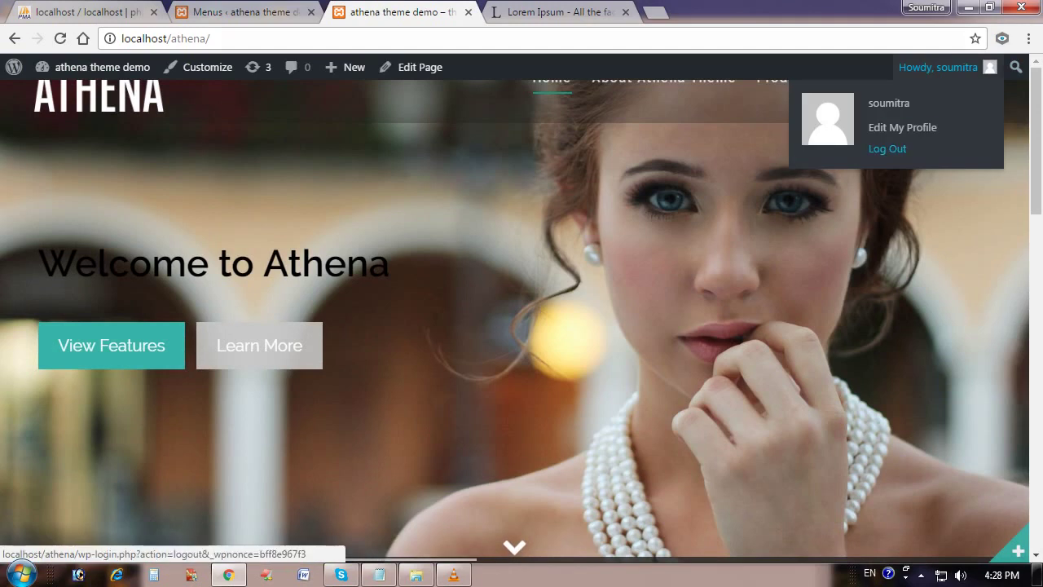
left_click(886, 149)
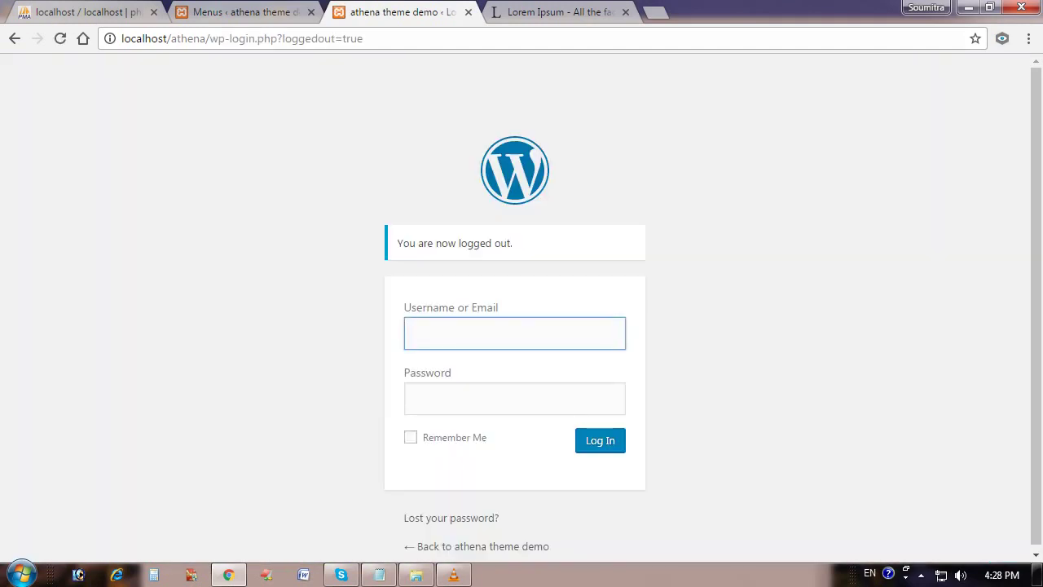
left_click_drag(209, 39, 364, 38)
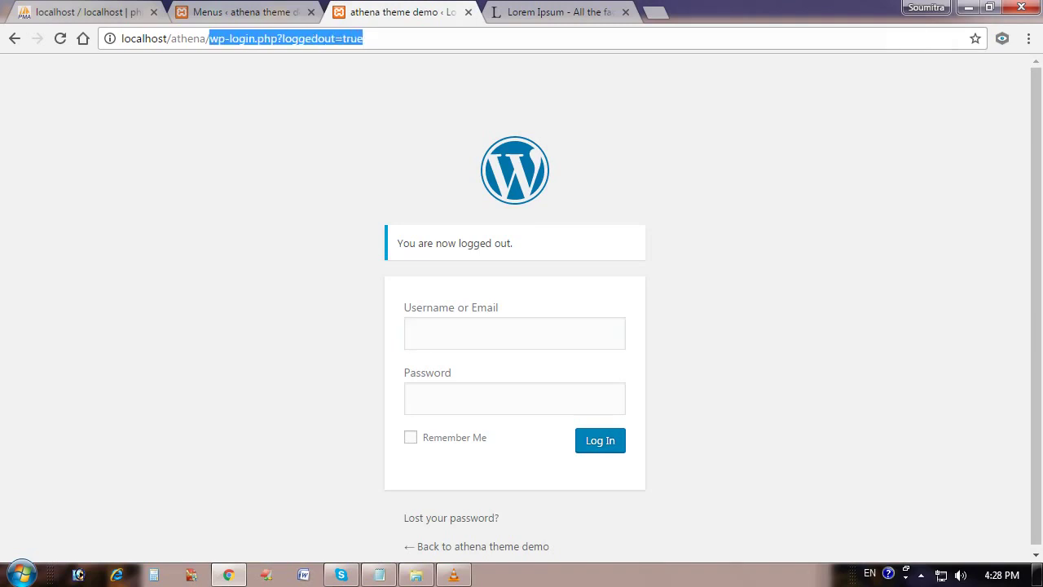
key("BackSpace")
key("Return")
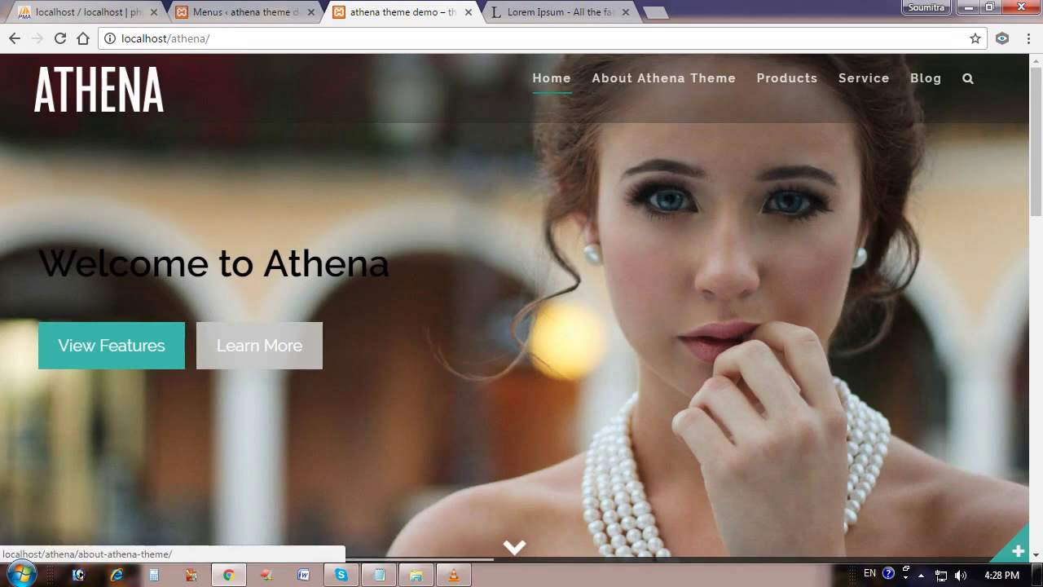
Step: Search the site for "lorem" from the header search and look through the results
left_click(968, 78)
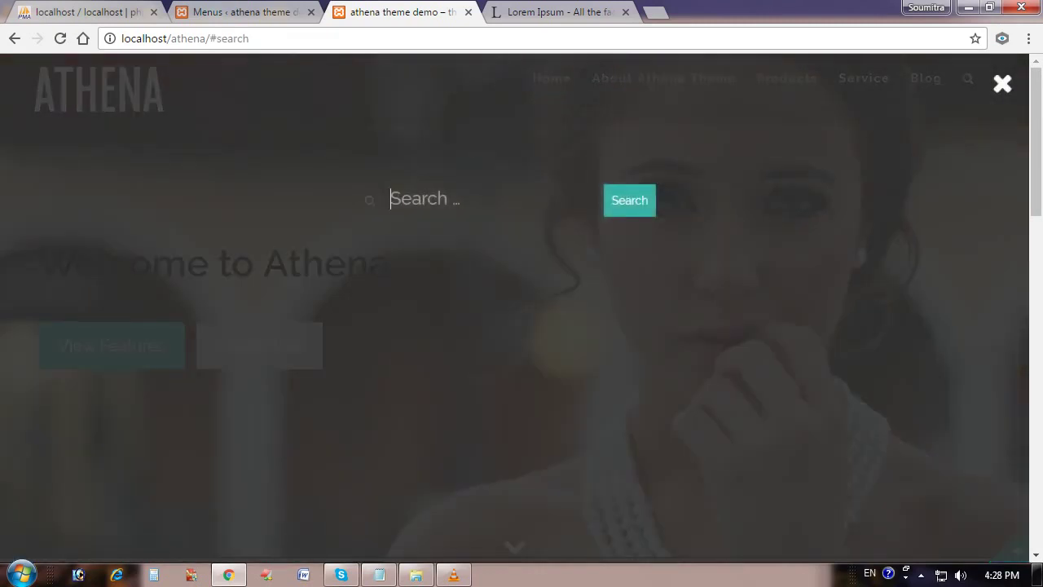
type("lorem")
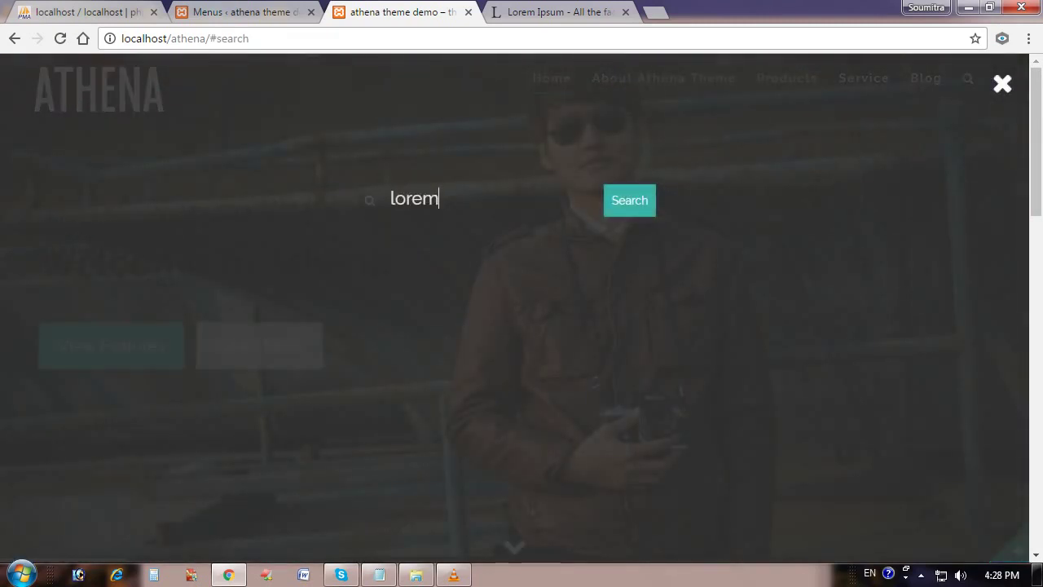
key("Return")
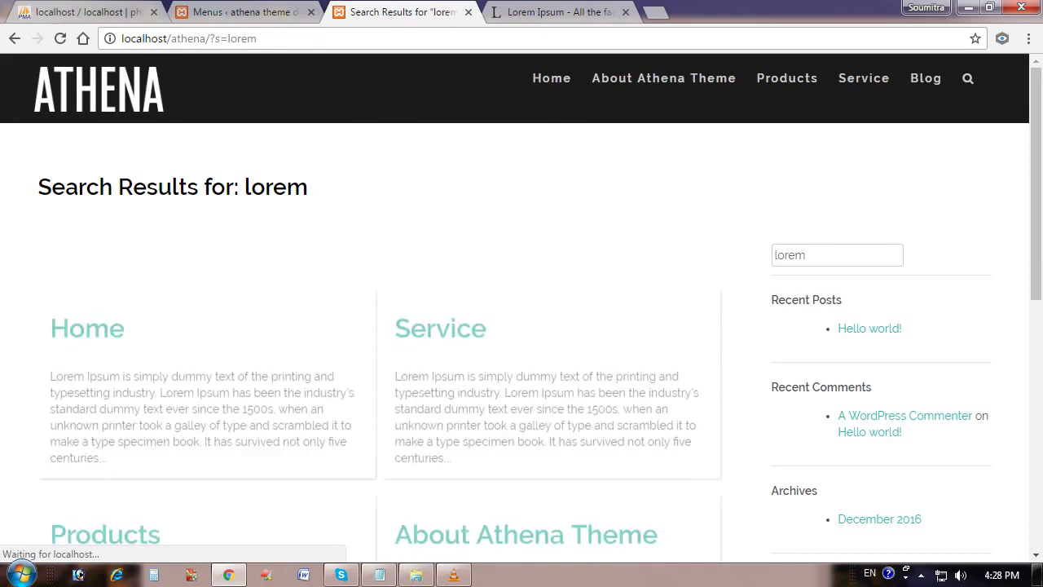
scroll(521, 309, "down", 4)
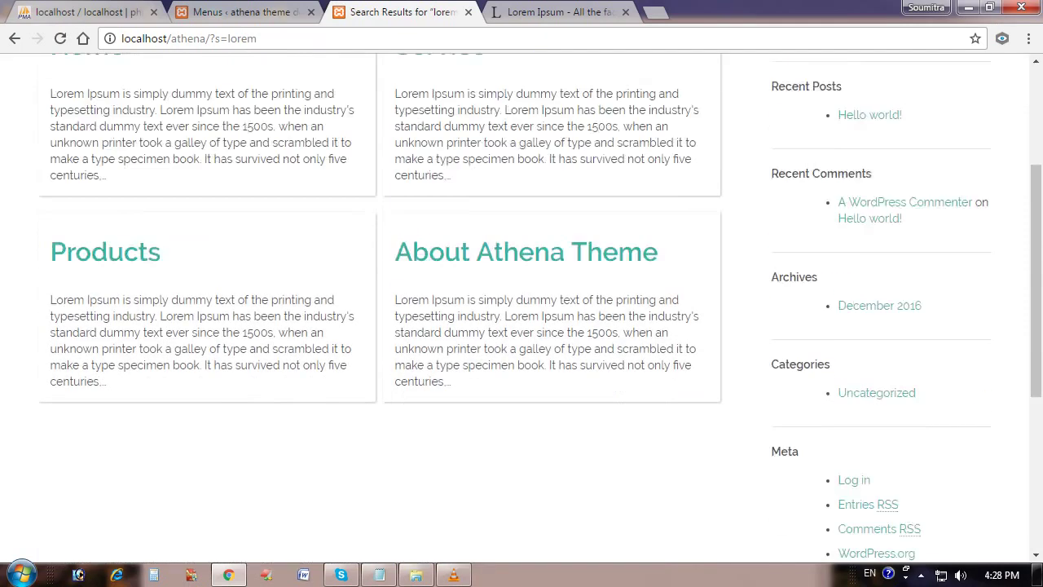
scroll(521, 309, "up", 2)
Step: Open the Products page from the search results and review its text, image and sidebar
left_click(105, 302)
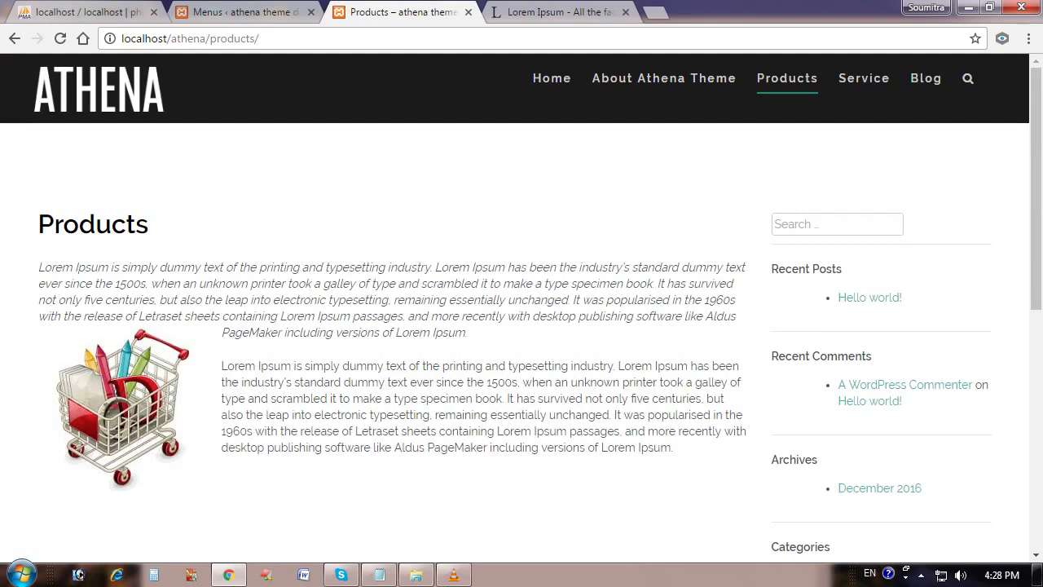
scroll(521, 310, "down", 4)
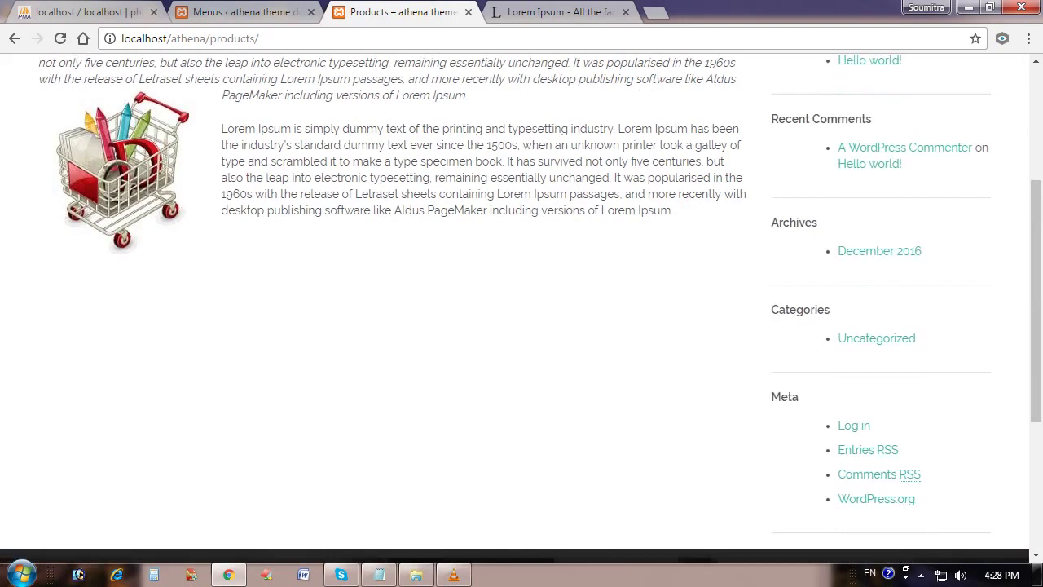
scroll(521, 310, "up", 4)
left_click_drag(89, 267, 489, 342)
left_click(489, 342)
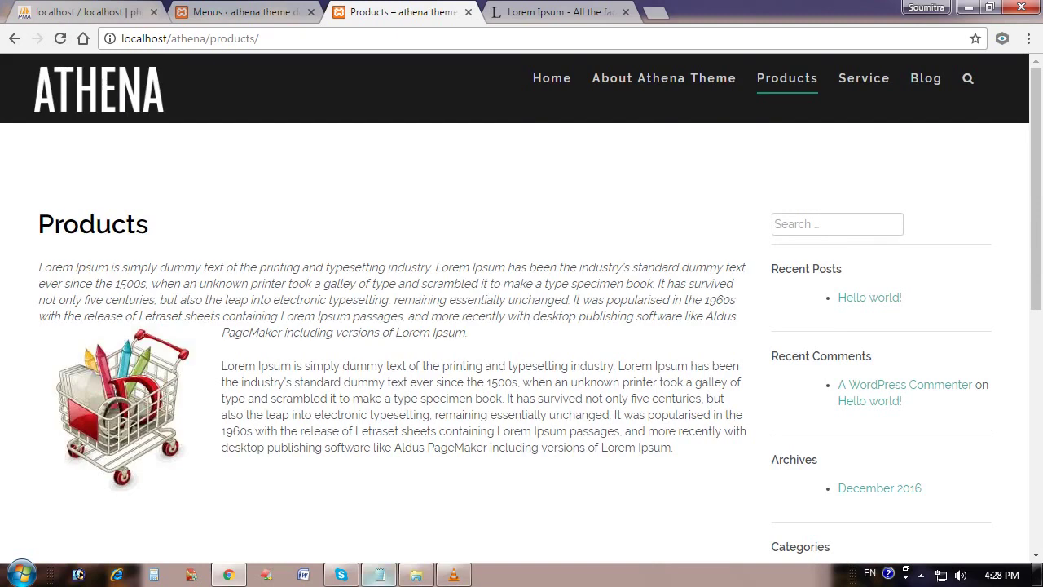
Step: Switch to the Notepad instruction file and add the line "we have created pages and menu bar.."
left_click(379, 575)
type("we ")
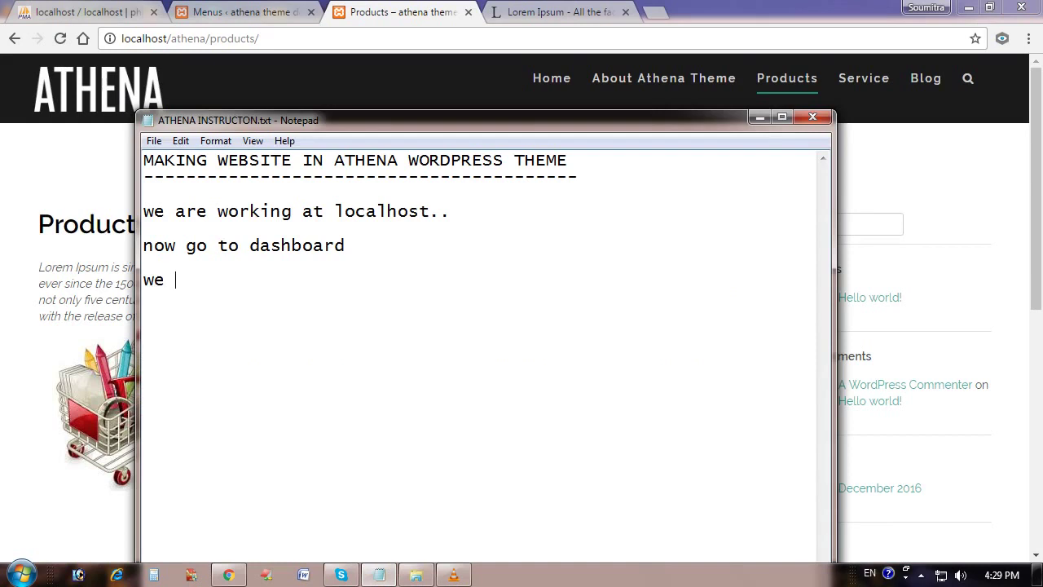
type("have crea")
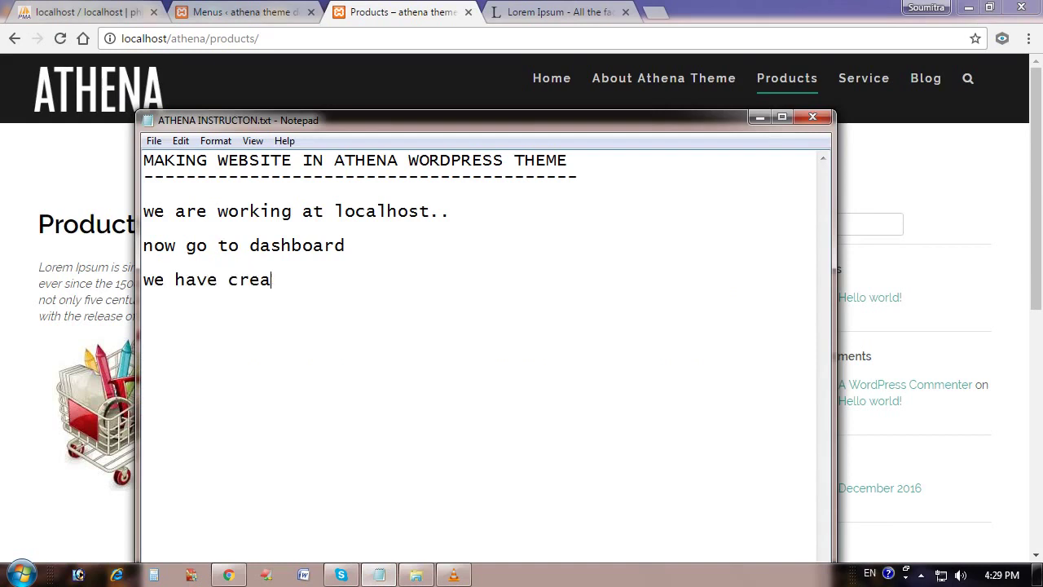
type("ted pages")
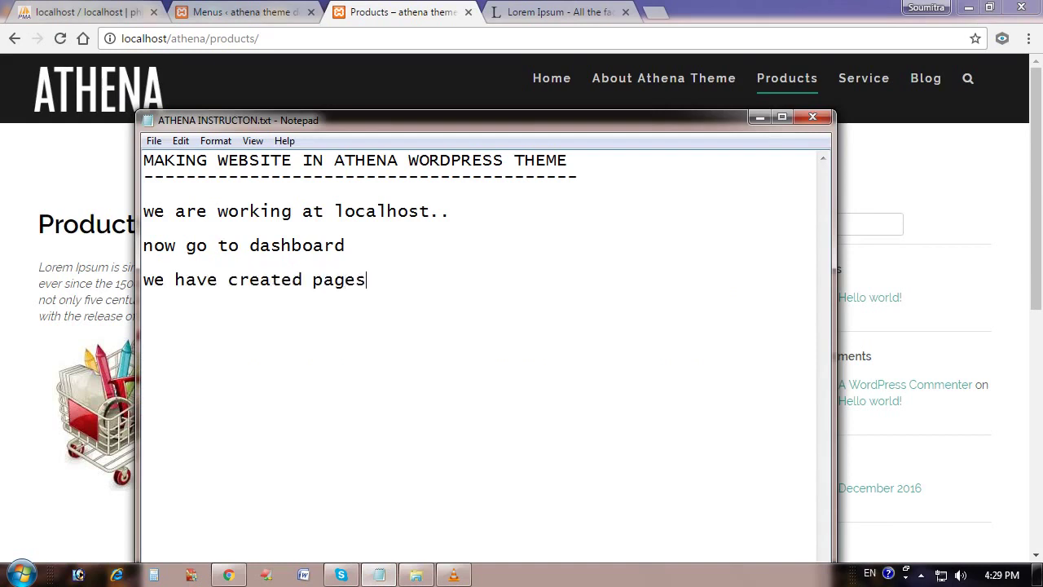
type(" and menu bar..")
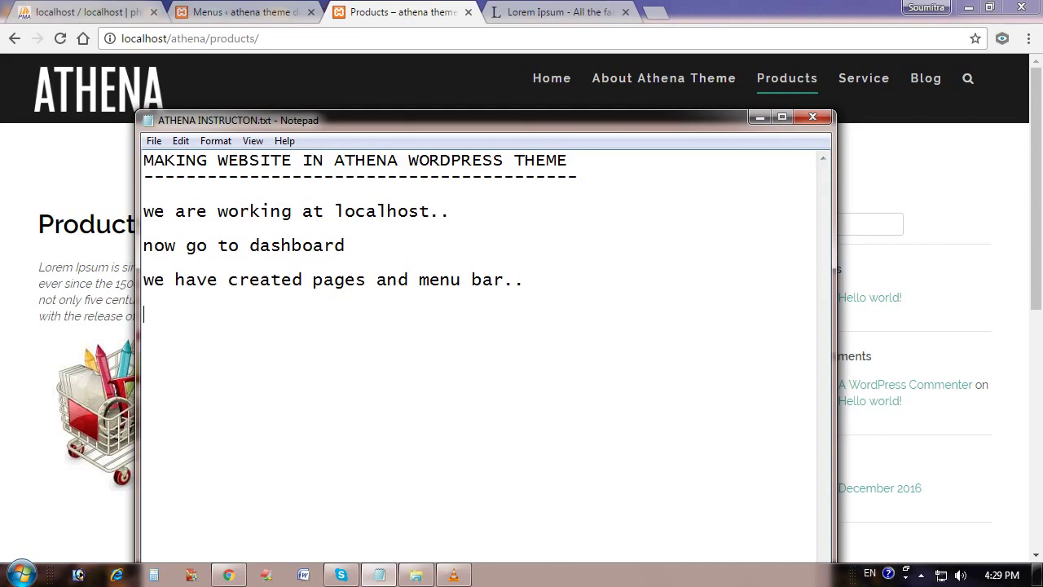
Step: Return to Chrome and visit the Service, About Athena Theme, Home and Blog pages through the site's navigation menu
key("alt+Tab")
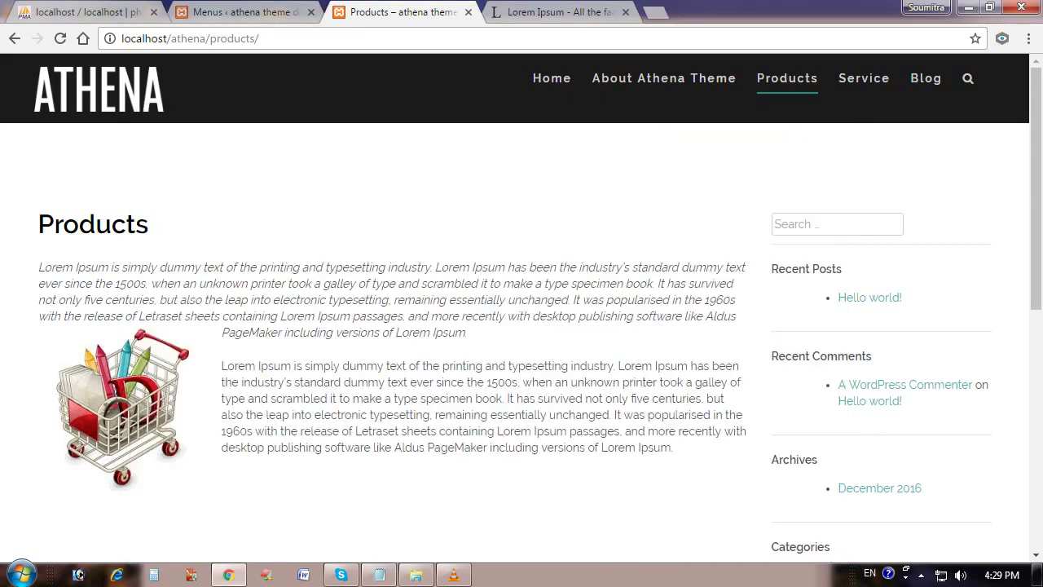
left_click(864, 78)
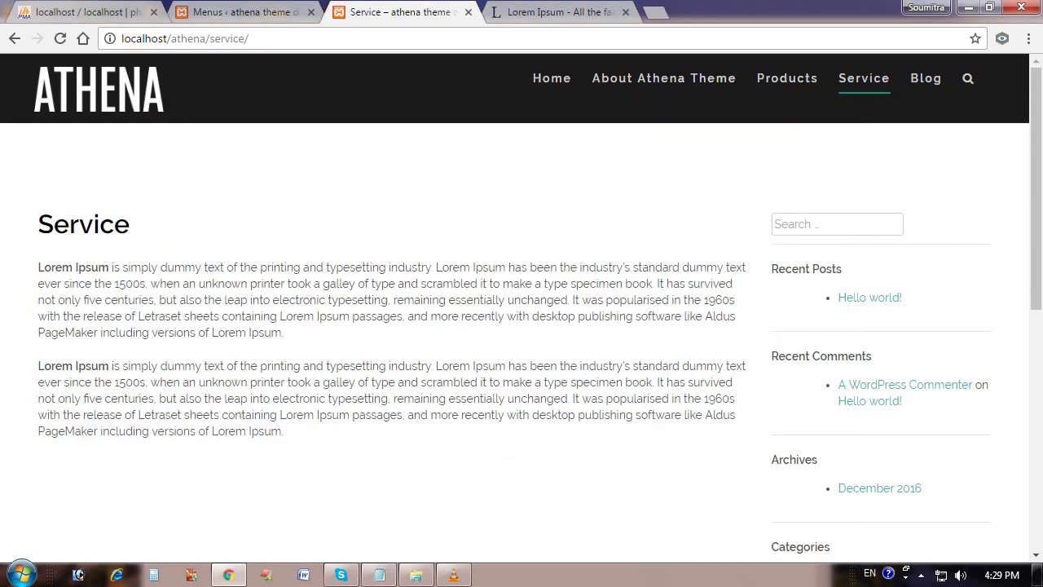
left_click(664, 79)
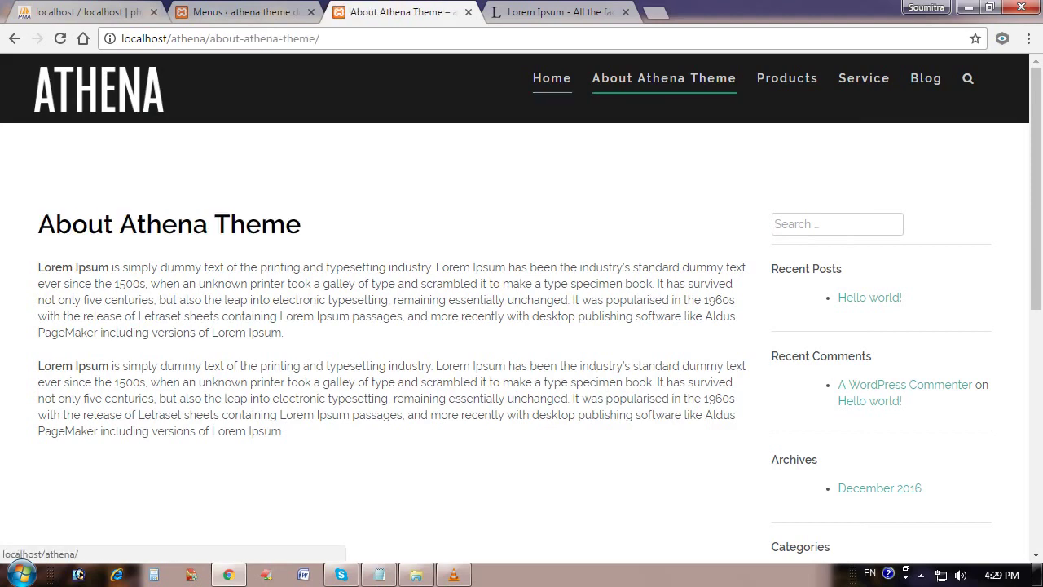
left_click(551, 78)
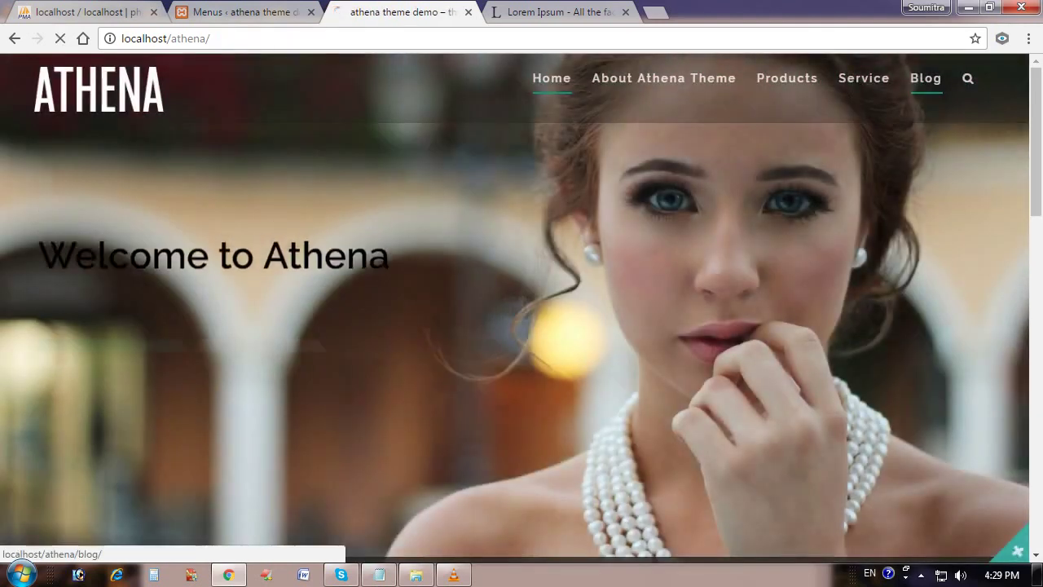
left_click(925, 79)
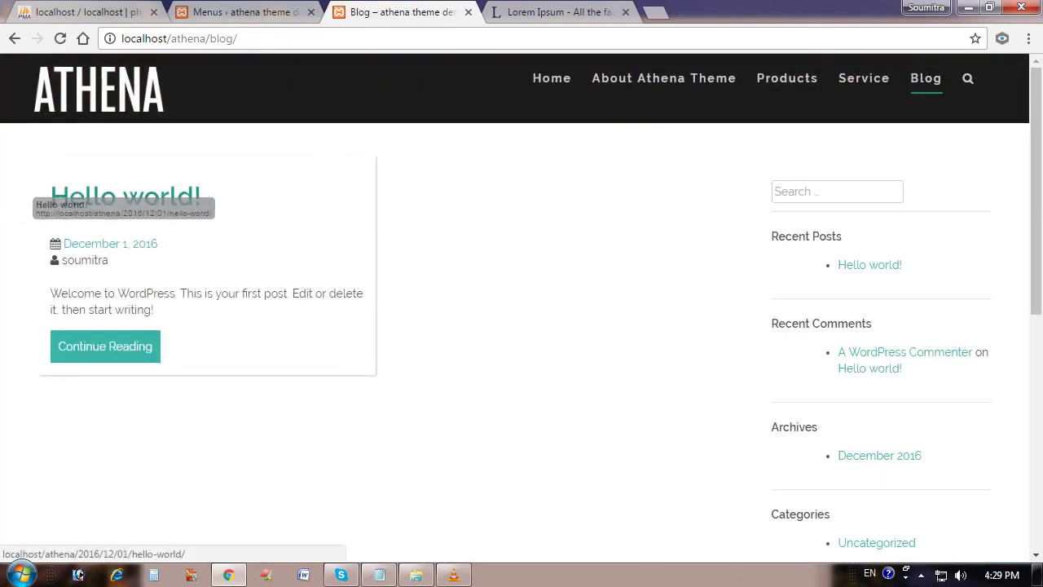
Step: Open the "Hello world!" blog post and look over its content and comment section
left_click(125, 195)
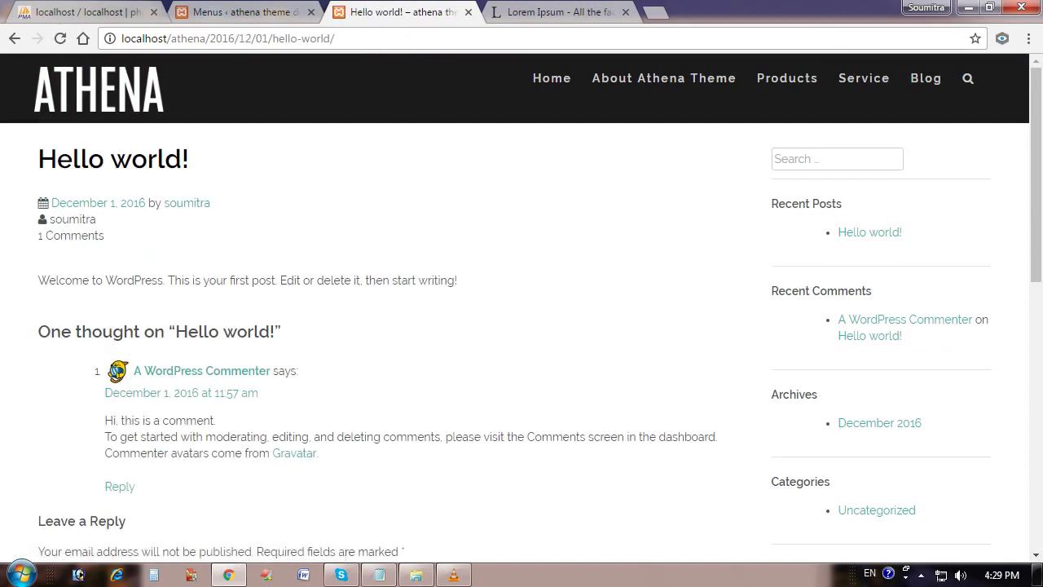
scroll(181, 392, "down", 5)
scroll(181, 392, "up", 5)
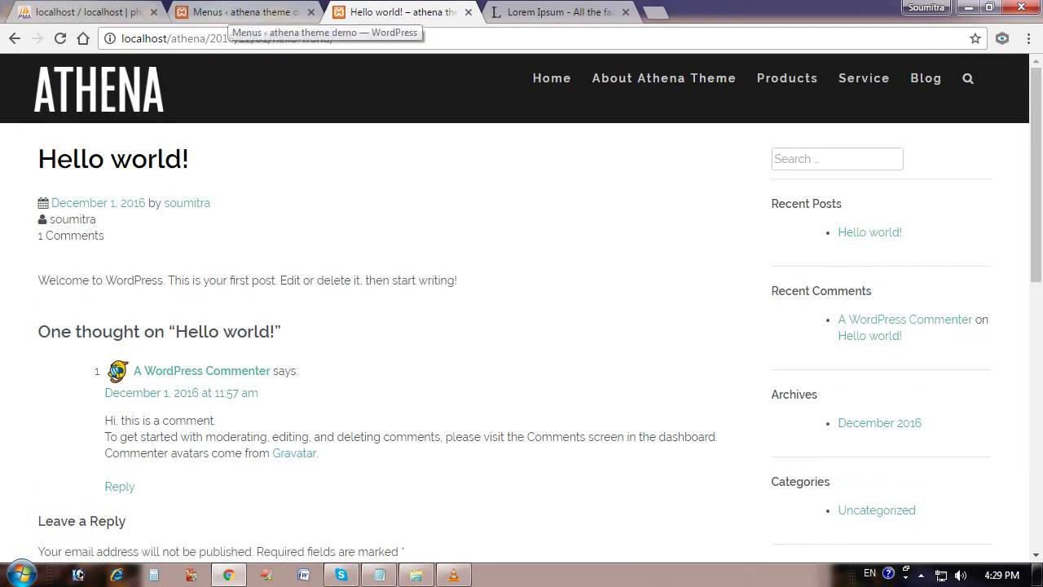
Step: Return to the WordPress admin page and log back in by entering the username and account password
left_click(240, 12)
type("soumitra")
left_click(415, 389)
type("******")
key("Return")
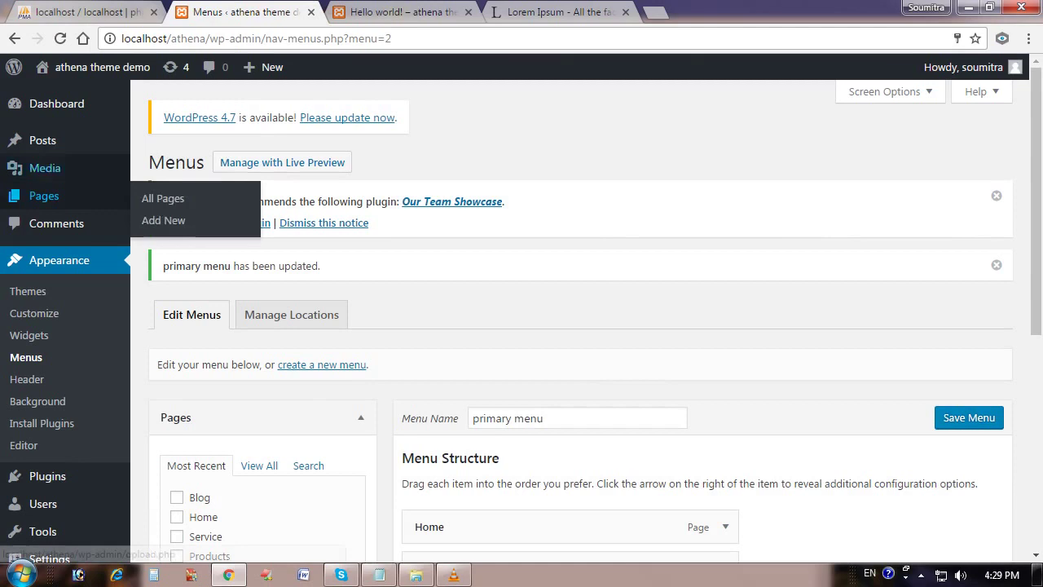
Step: Move the "Hello world!" post to the trash
left_click(42, 140)
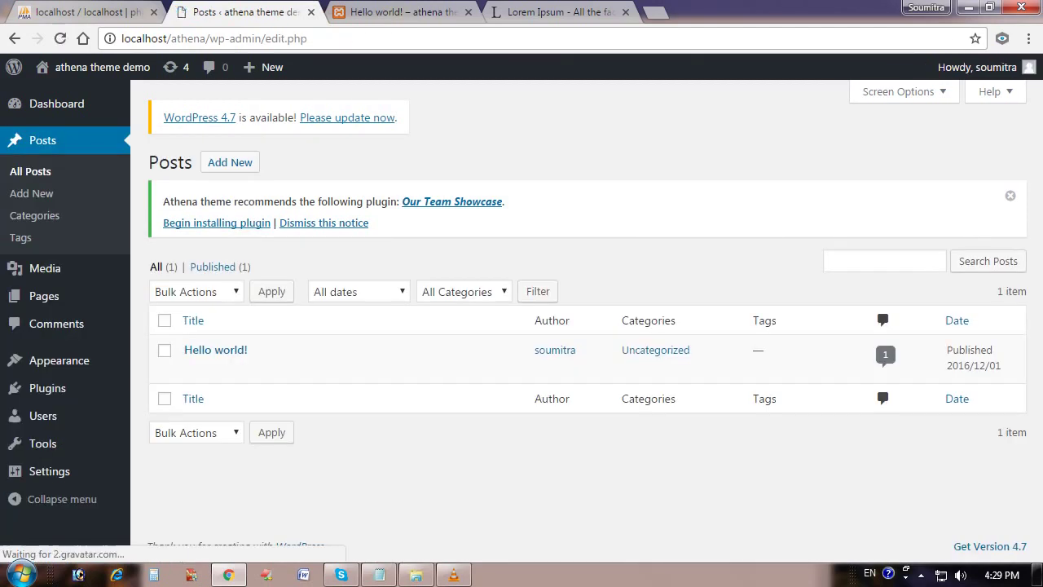
left_click(165, 351)
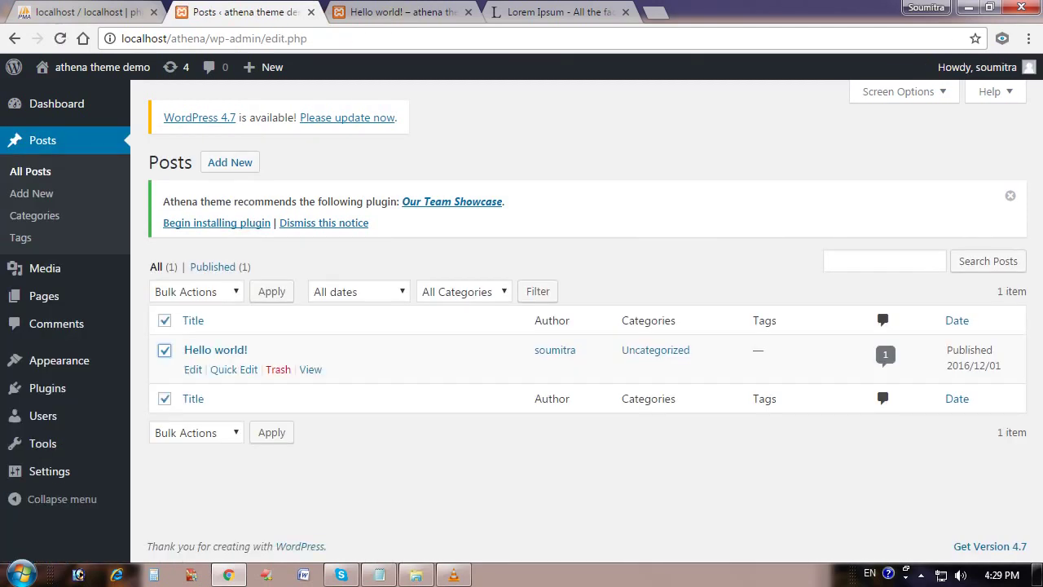
left_click(277, 369)
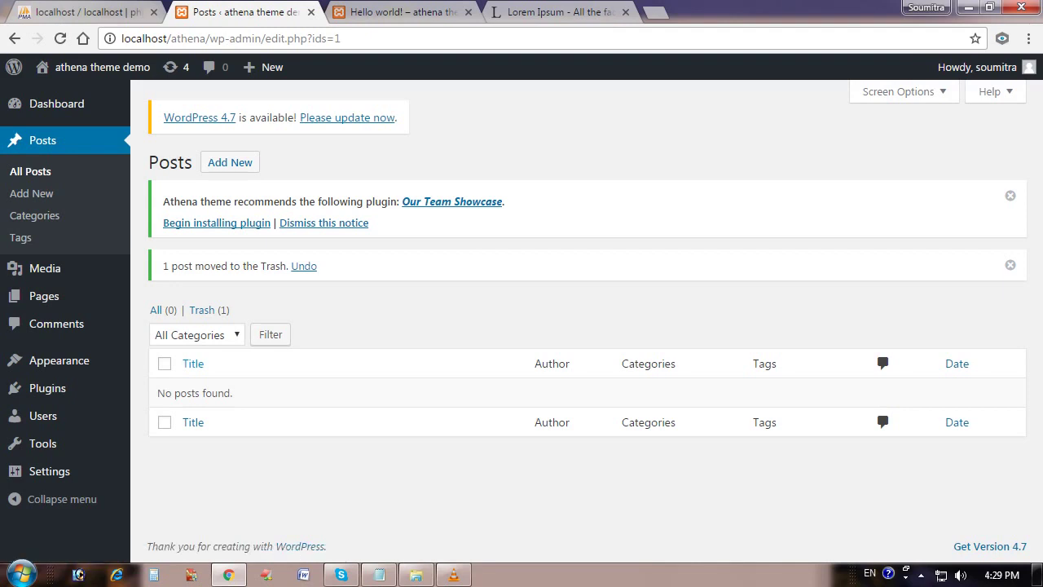
Step: Start a new post titled "How to install Athena Wordpress Theme?"
left_click(230, 162)
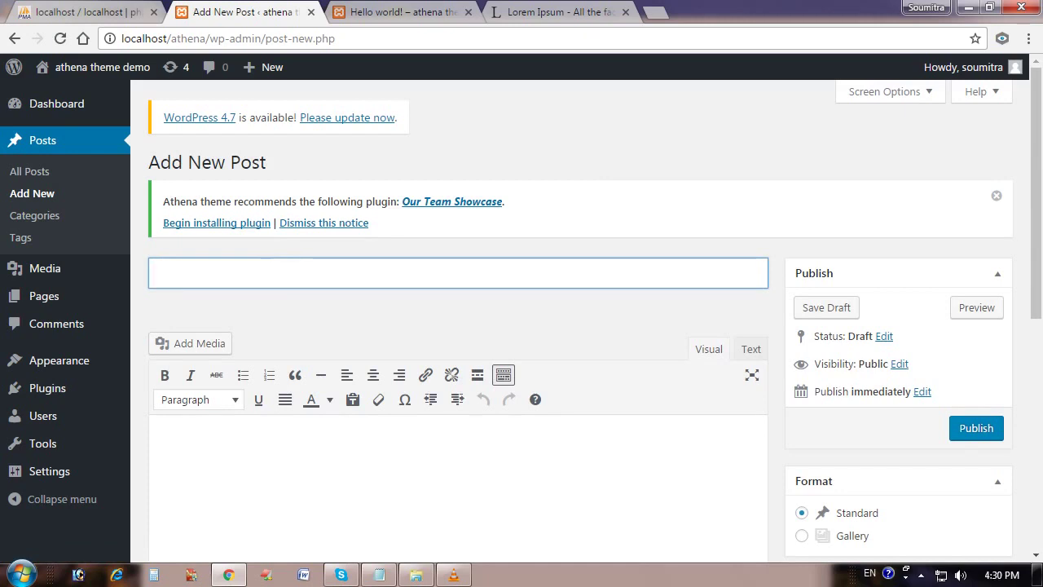
type("How to")
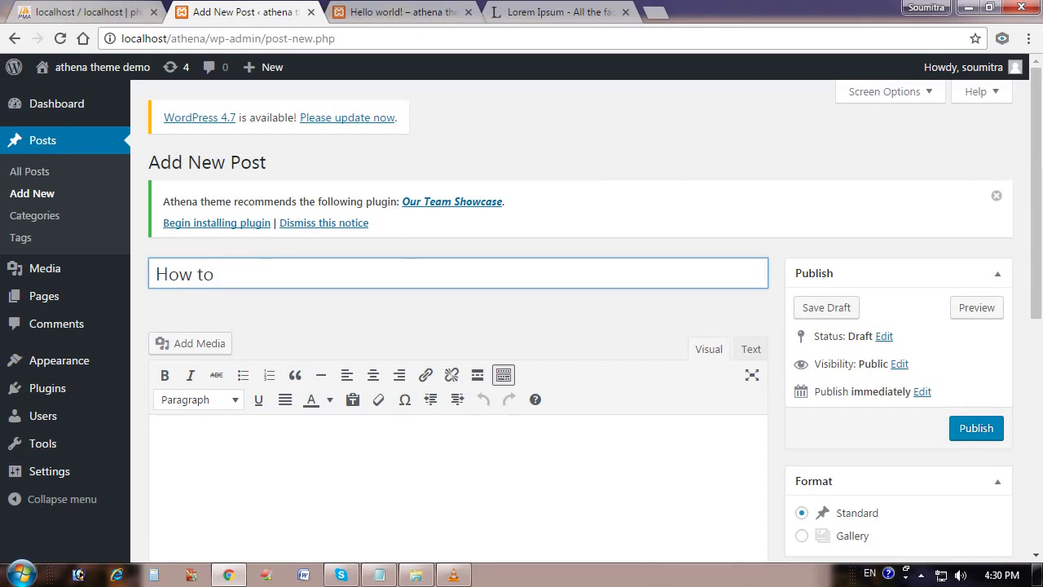
type(" install")
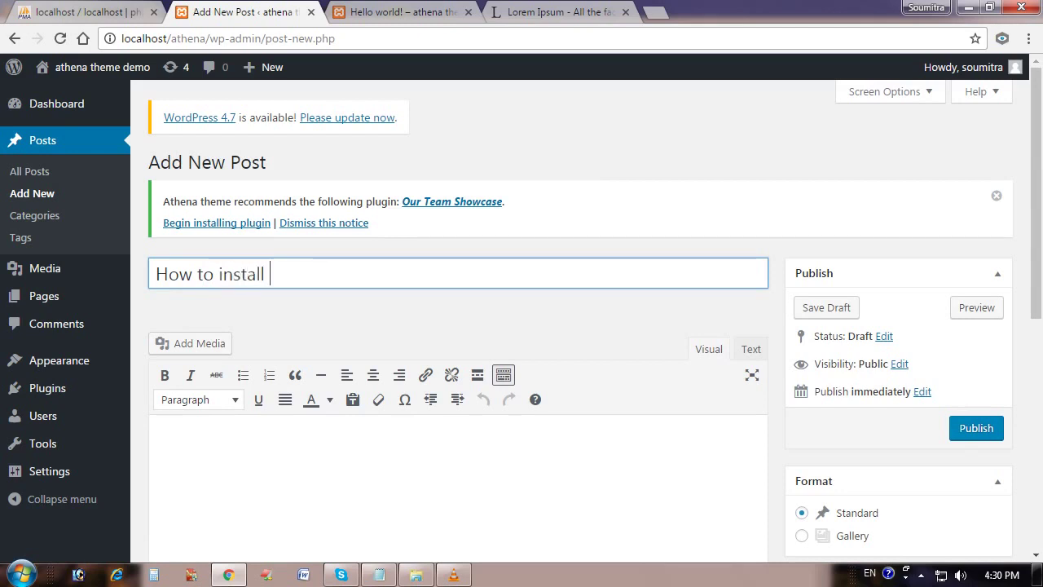
type(" Athena Wordpt")
key("BackSpace")
type("ress ")
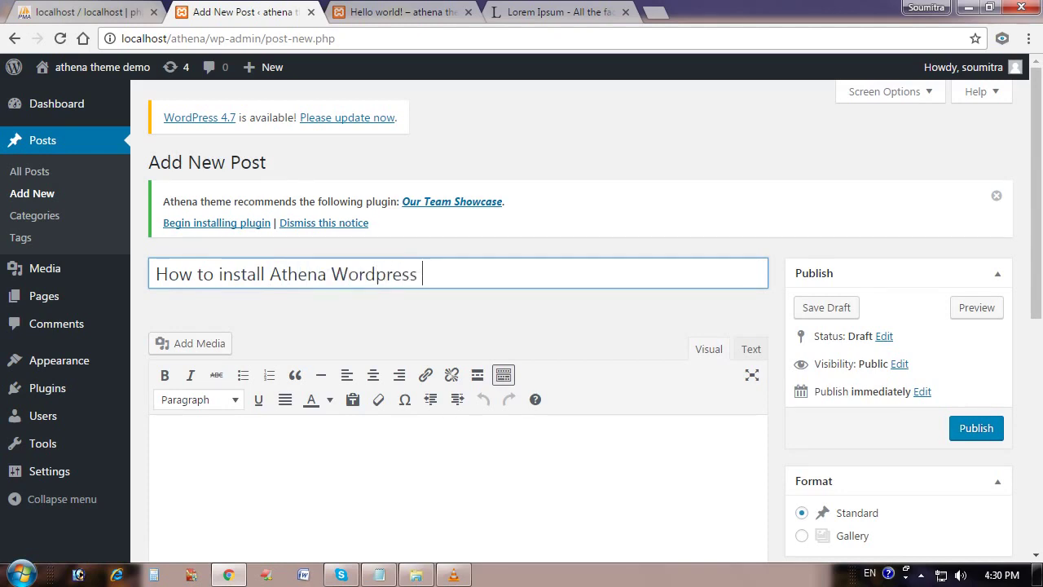
type("Theme")
Step: Fill the post body with two copies of the Lorem Ipsum paragraph
left_click(285, 448)
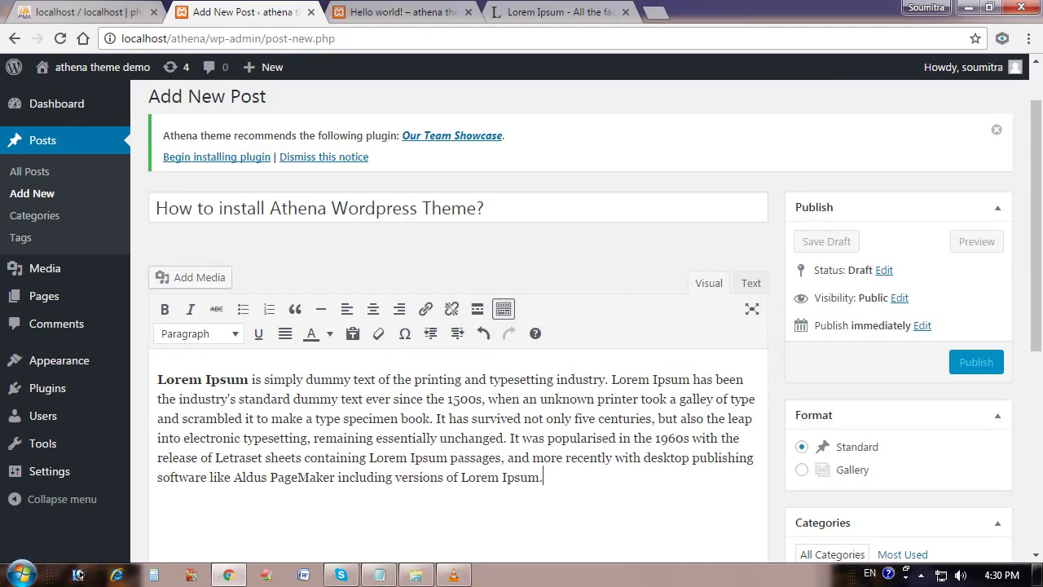
type("Lorem Ipsum is simply dummy text of the printing and typesetting industry. Lorem Ipsum has been the industry's standard dummy text ever since the 1500s, when an unknown printer took a galley of type and scrambled it to make a type specimen book. It has survived not only five centuries, but also the leap into electronic typesetting, remaining essentially unchanged. It was popularised in the 1960s with the release of Letraset sheets containing Lorem Ipsum passages, and more recently with desktop publishing software like Aldus PageMaker including versions of Lorem Ipsum.")
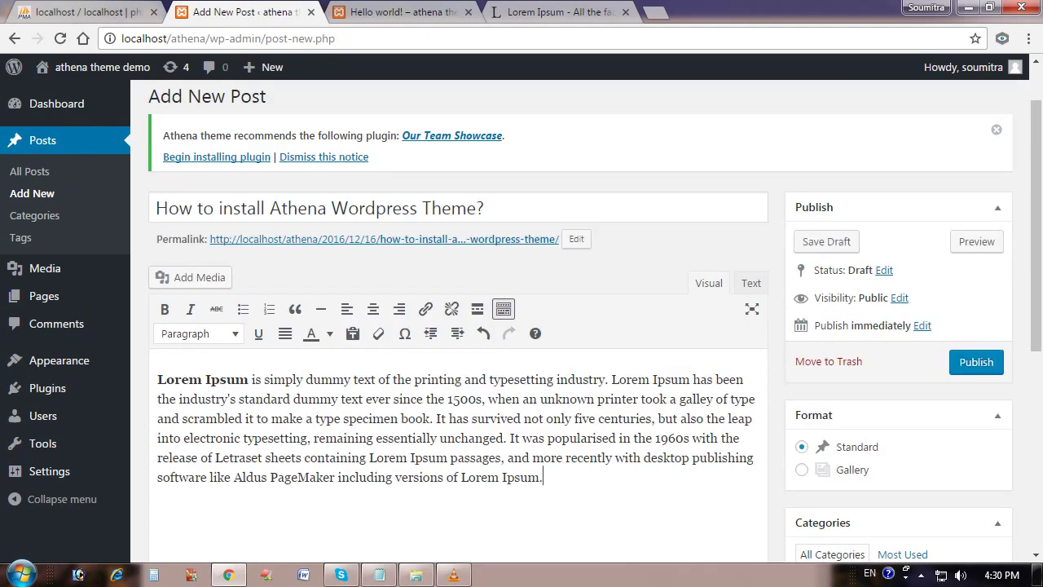
key("Return")
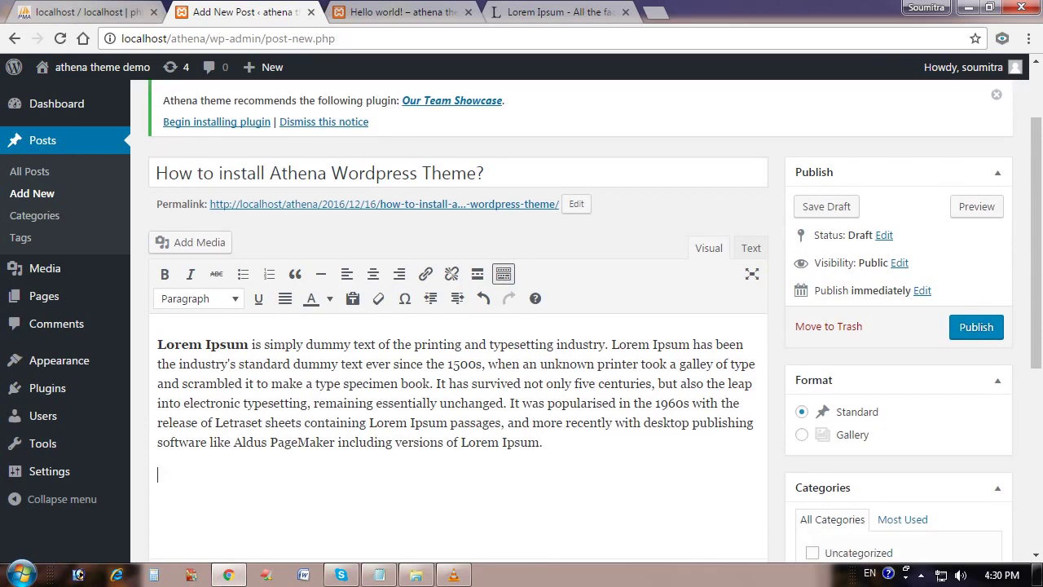
type("Lorem Ipsum is simply dummy text of the printing and typesetting industry. Lorem Ipsum has been the industry's standard dummy text ever since the 1500s, when an unknown printer took a galley of type and scrambled it to make a type specimen book. It has survived not only five centuries, but also the leap into electronic typesetting, remaining essentially unchanged. It was popularised in the 1960s with the release of Letraset sheets containing Lorem Ipsum passages, and more recently with desktop publishing software like Aldus PageMaker including versions of Lorem Ipsum.")
scroll(457, 326, "up", 2)
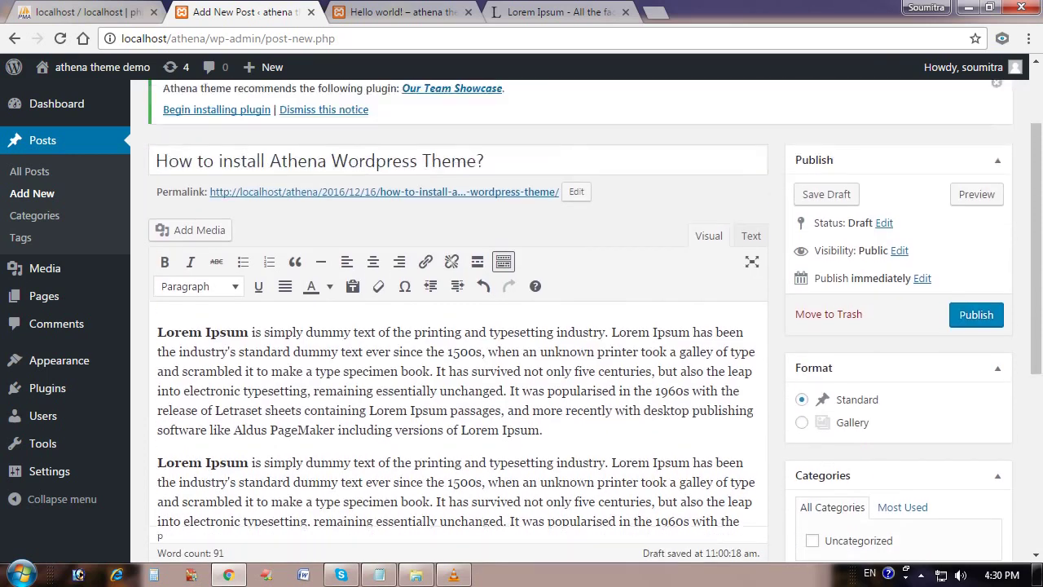
scroll(456, 326, "up", 1)
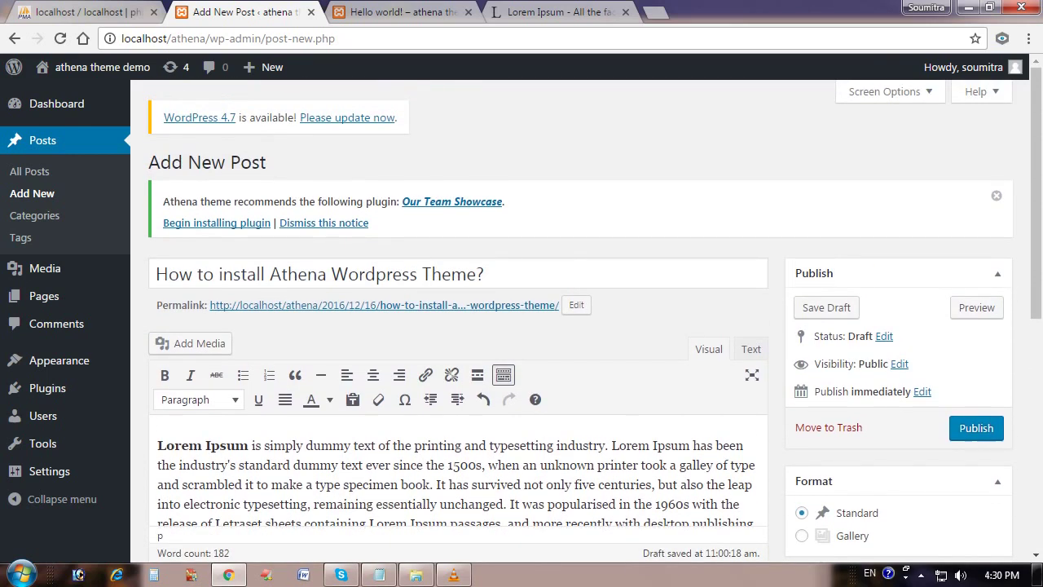
Step: Publish the "How to install Athena Wordpress Theme?" post and open a blank new post
left_click(976, 428)
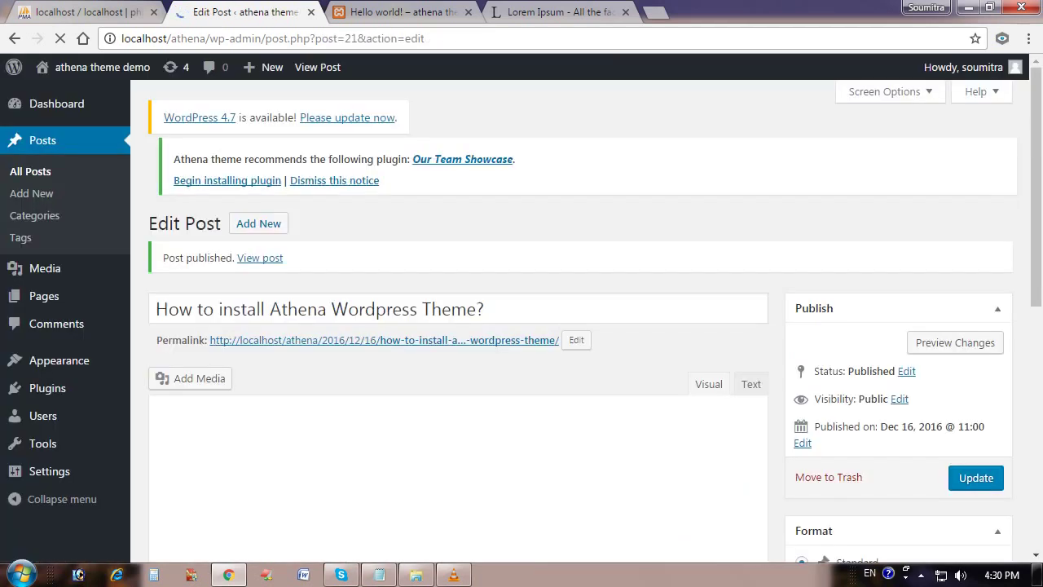
left_click(259, 162)
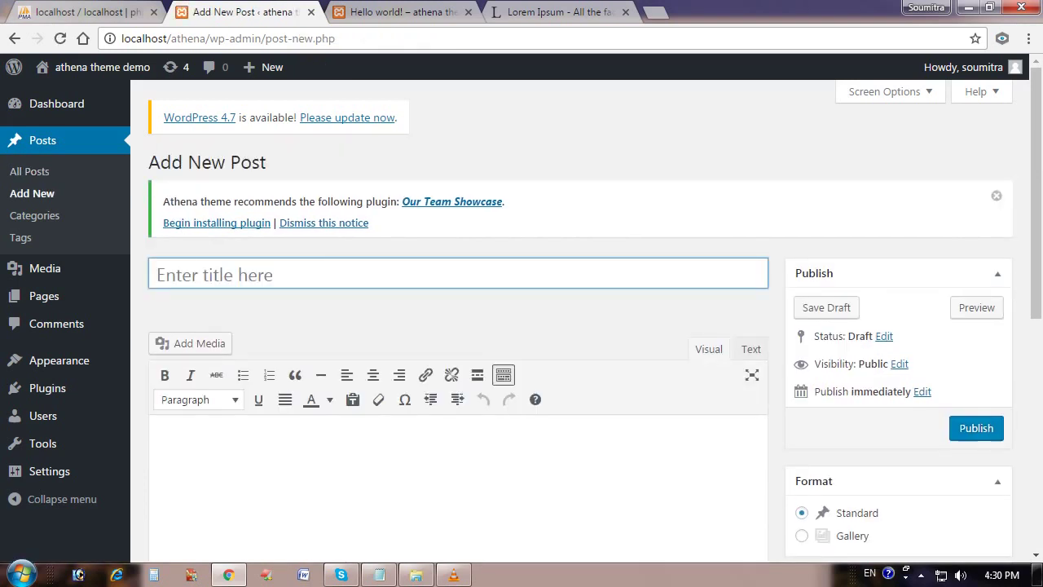
Step: Title the new post "How to customize Athena theme design?"
type("How to design")
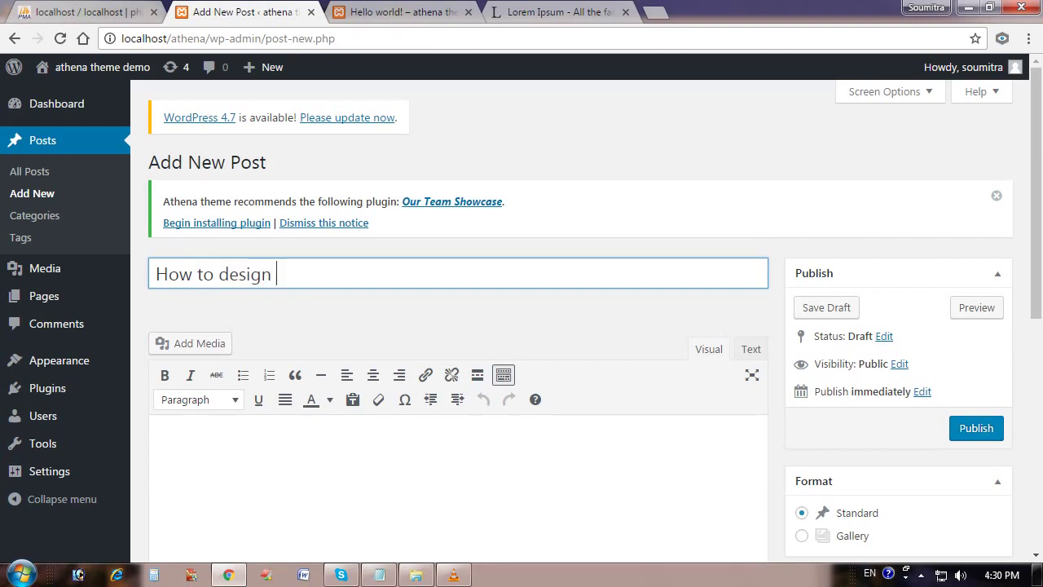
key("Left")
key("Left")
key("Left")
key("Left")
key("Left")
key("Left")
key("Left")
type("customi")
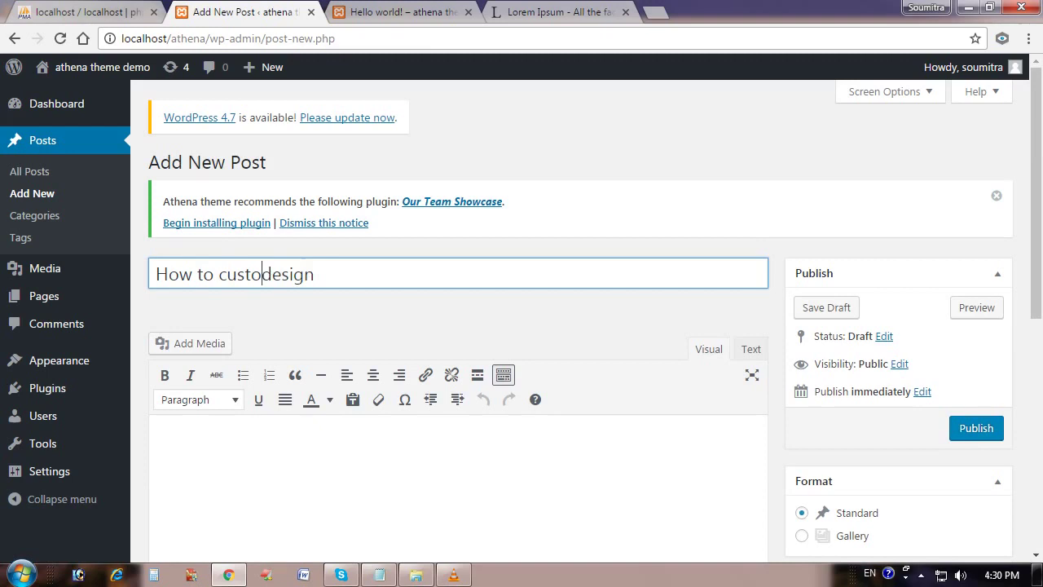
type("ze ")
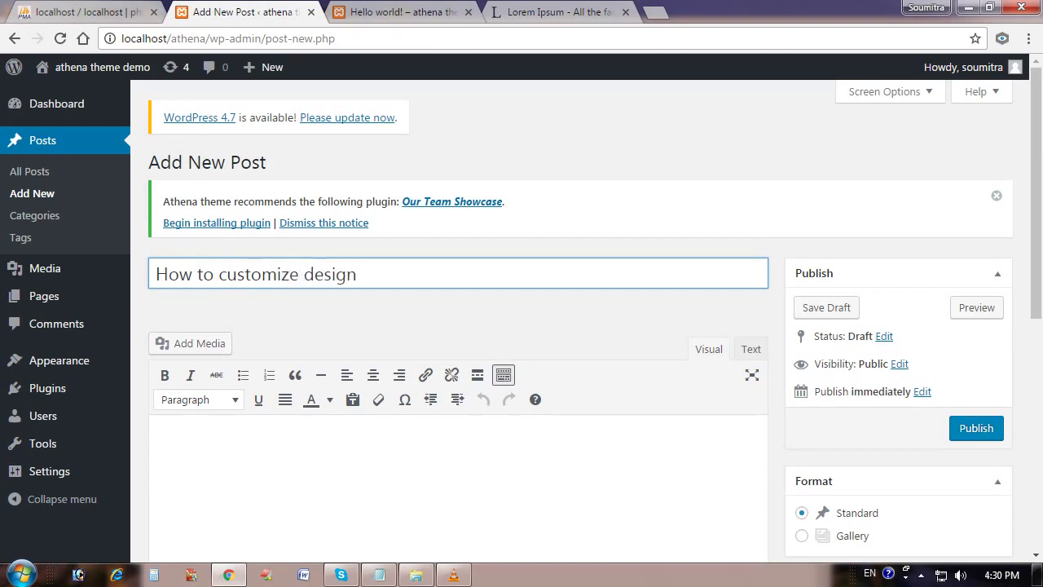
type("Athene")
key("BackSpace")
type("a theme design ?")
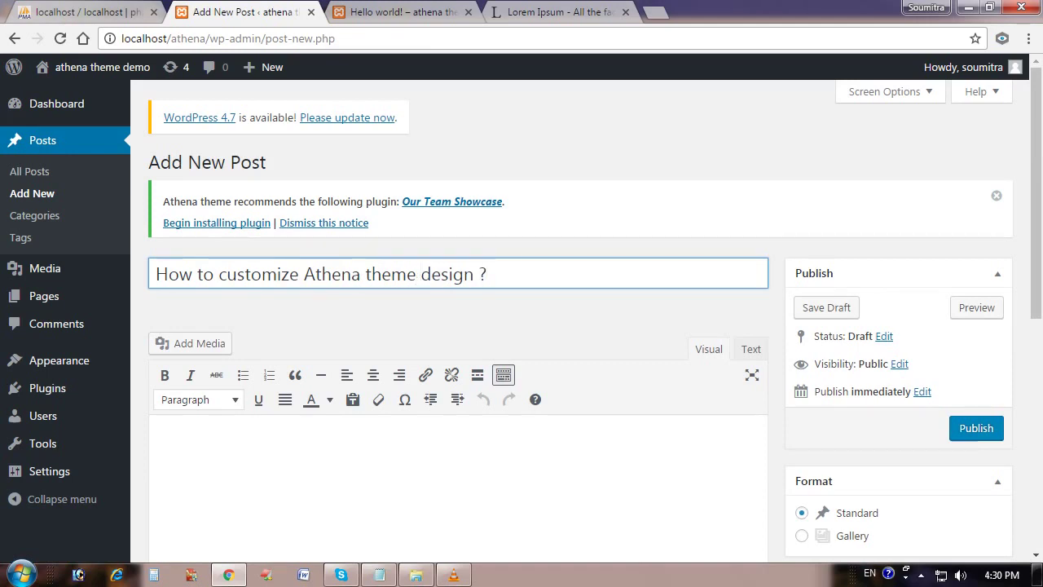
key("Delete")
Step: Fill the body of the theme design post with two copies of the Lorem Ipsum paragraph
left_click(158, 444)
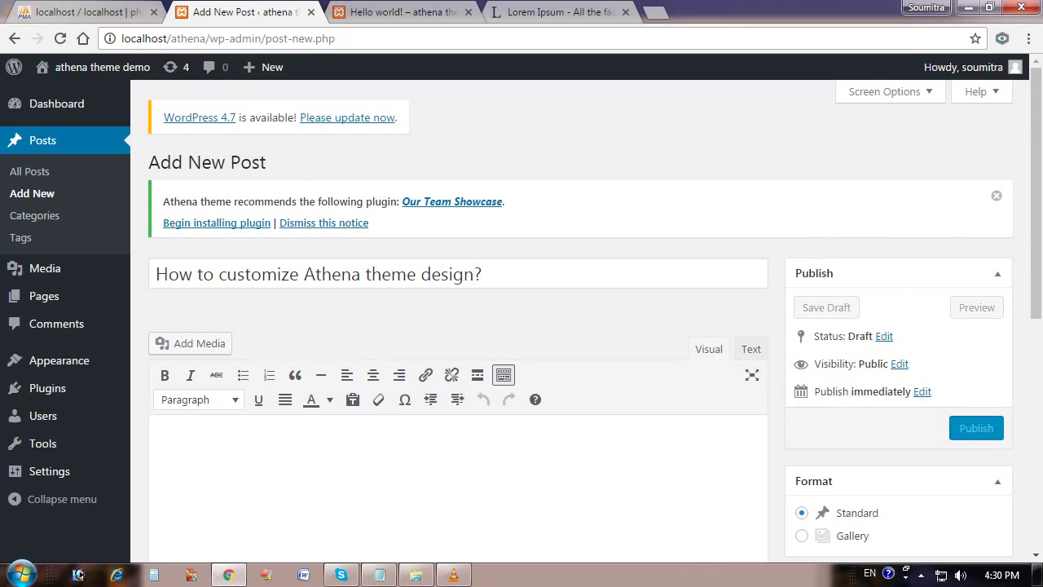
type("Lorem Ipsum is simply dummy text of the printing and typesetting industry. Lorem Ipsum has been the industry's standard dummy text ever since the 1500s, when an unknown printer took a galley of type and scrambled it to make a type specimen book. It has survived not only five centuries, but also the leap into electronic typesetting, remaining essentially unchanged. It was popularised in the 1960s with the release of Letraset sheets containing Lorem Ipsum passages, and more recently with desktop publishing software like Aldus PageMaker including versions of Lorem Ipsum.")
key("Return")
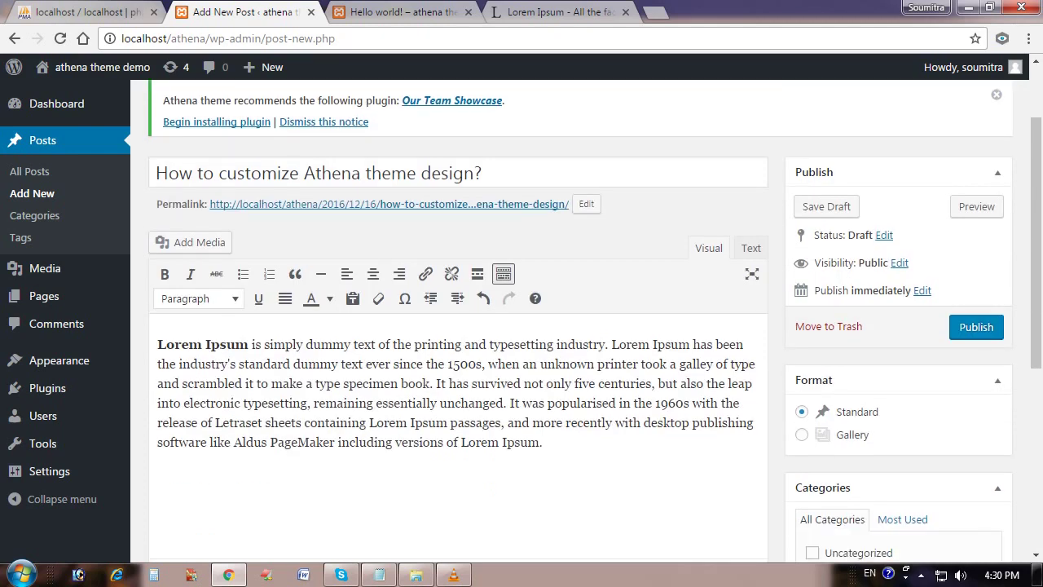
type("Lorem Ipsum is simply dummy text of the printing and typesetting industry. Lorem Ipsum has been the industry's standard dummy text ever since the 1500s, when an unknown printer took a galley of type and scrambled it to make a type specimen book. It has survived not only five centuries, but also the leap into electronic typesetting, remaining essentially unchanged. It was popularised in the 1960s with the release of Letraset sheets containing Lorem Ipsum passages, and more recently with desktop publishing software like Aldus PageMaker including versions of Lorem Ipsum.")
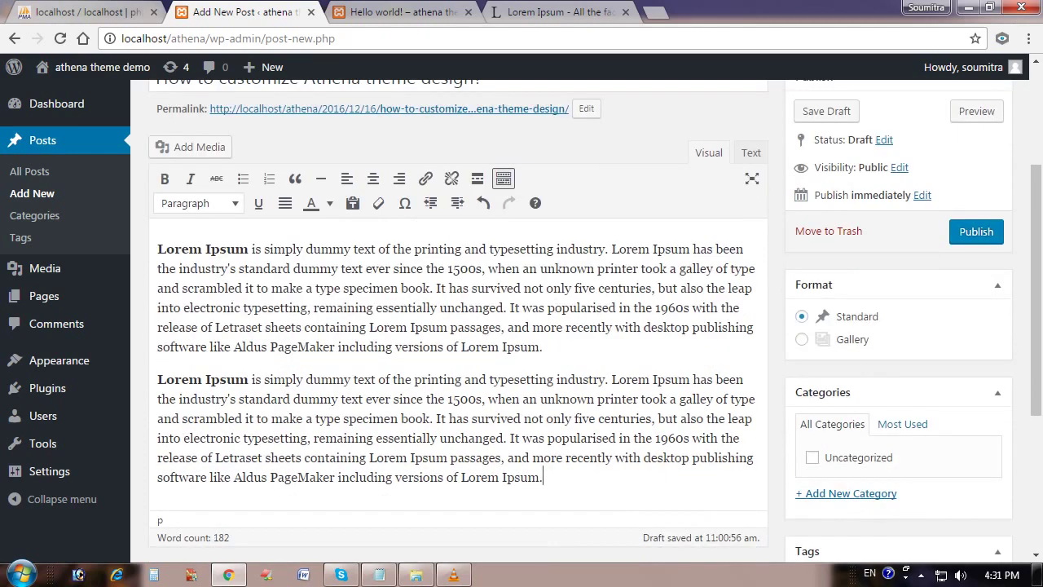
Step: Create a new category named "Design" and assign it to the post
scroll(847, 493, "down", 2)
scroll(847, 367, "up", 1)
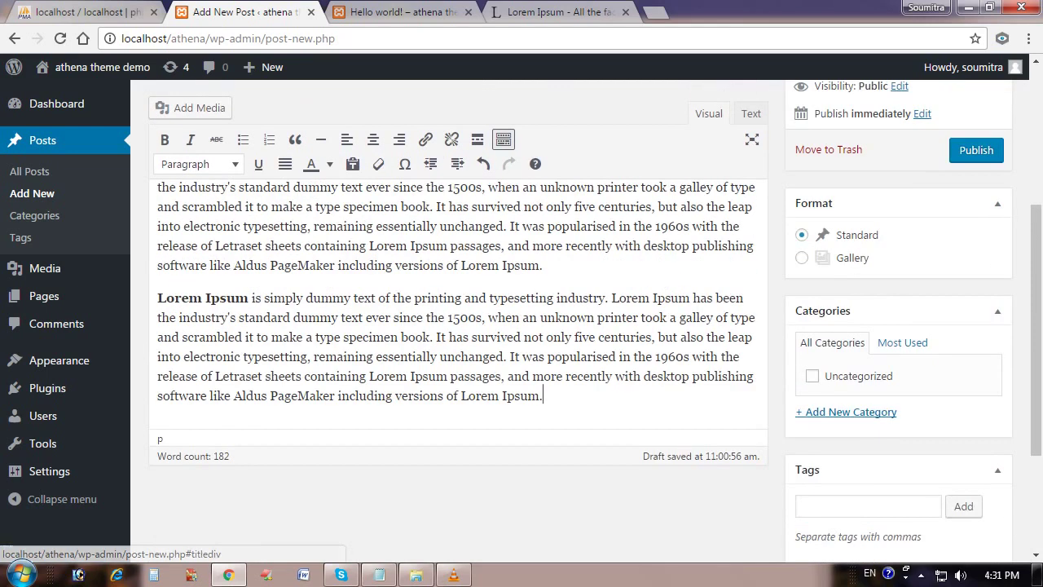
left_click(846, 412)
type("Design")
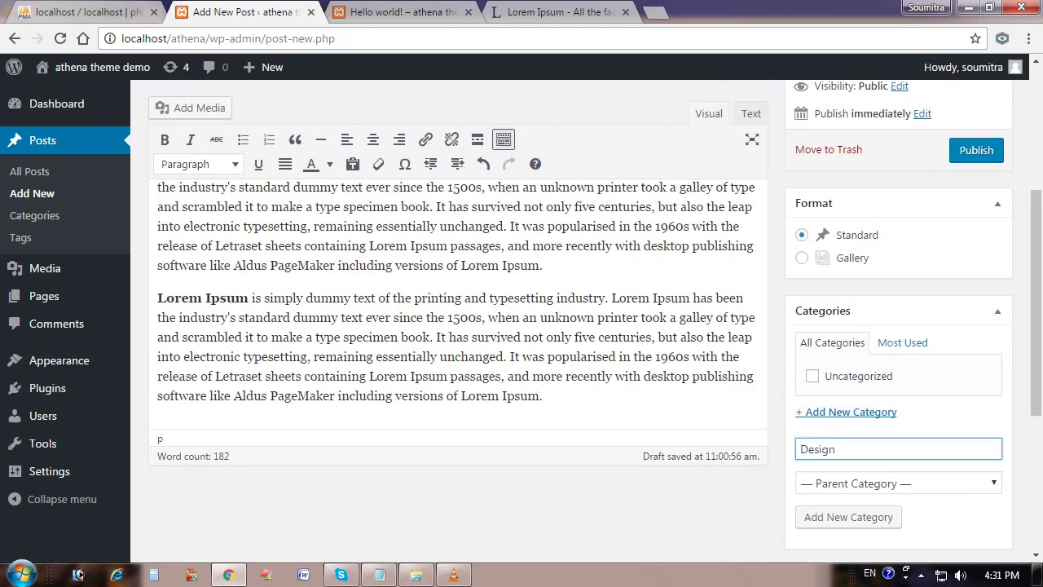
key("Return")
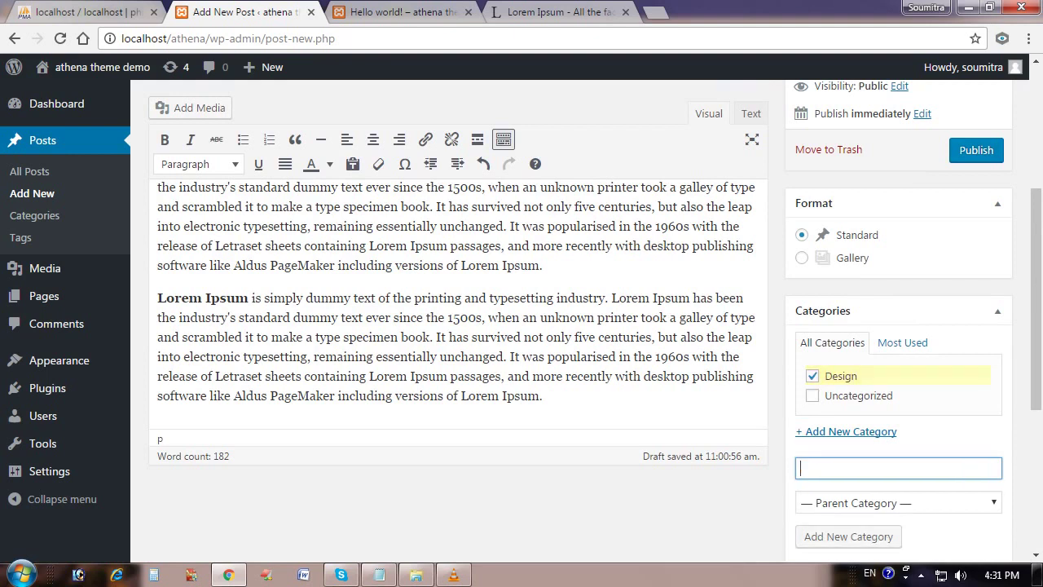
Step: Upload widgets.jpg from the WEB PICS folder on drive E as the image for the post's featured image
scroll(522, 326, "down", 3)
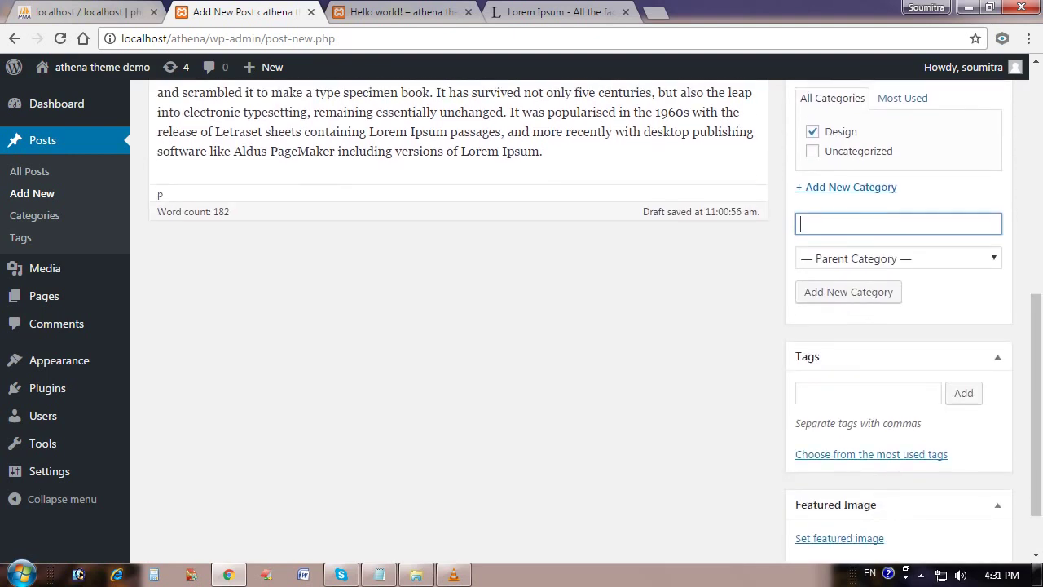
scroll(522, 326, "down", 1)
left_click(839, 464)
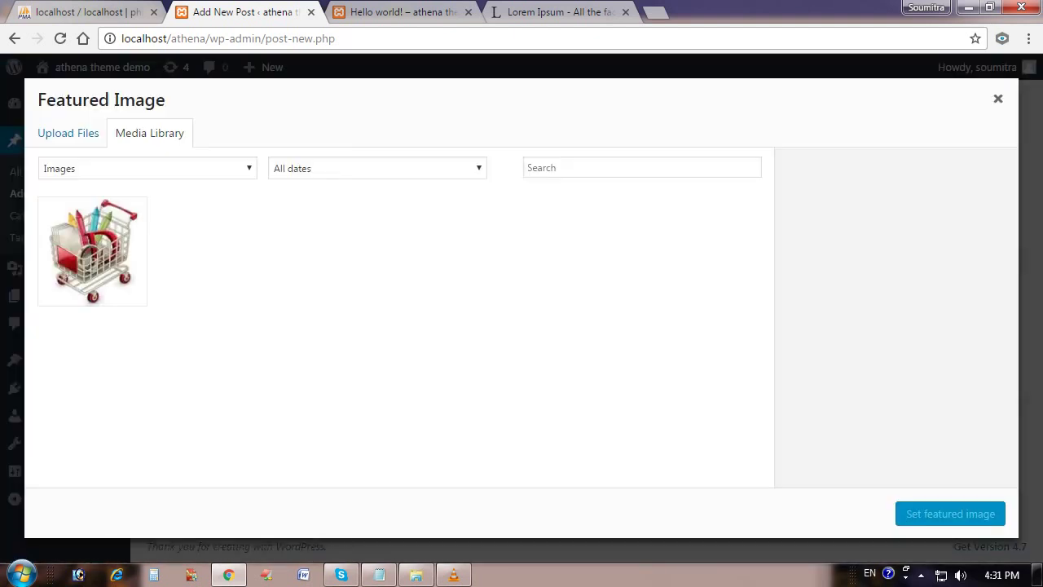
left_click(68, 133)
left_click(512, 334)
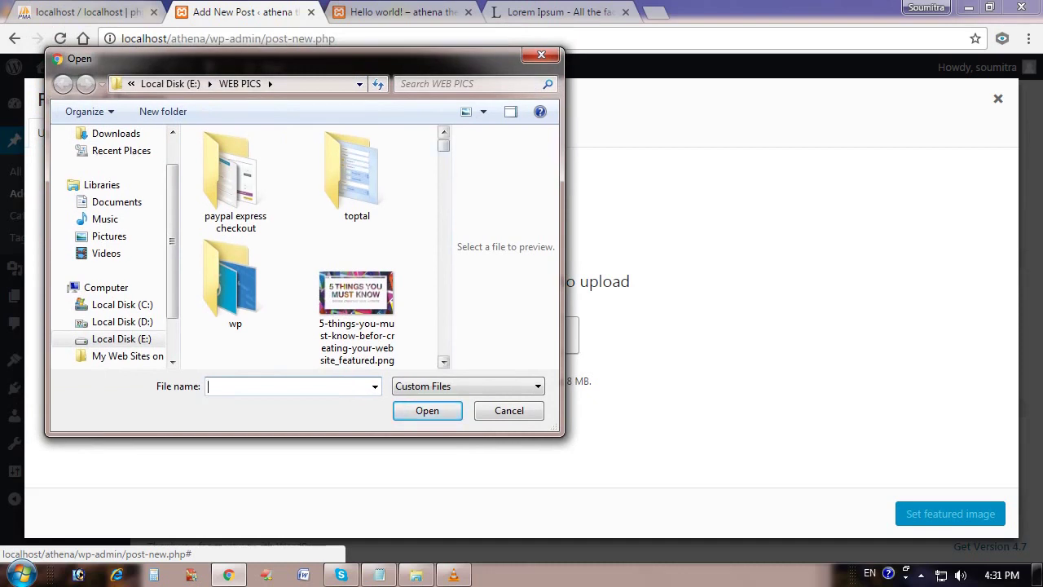
scroll(317, 244, "down", 3)
scroll(318, 244, "down", 3)
scroll(318, 245, "down", 10)
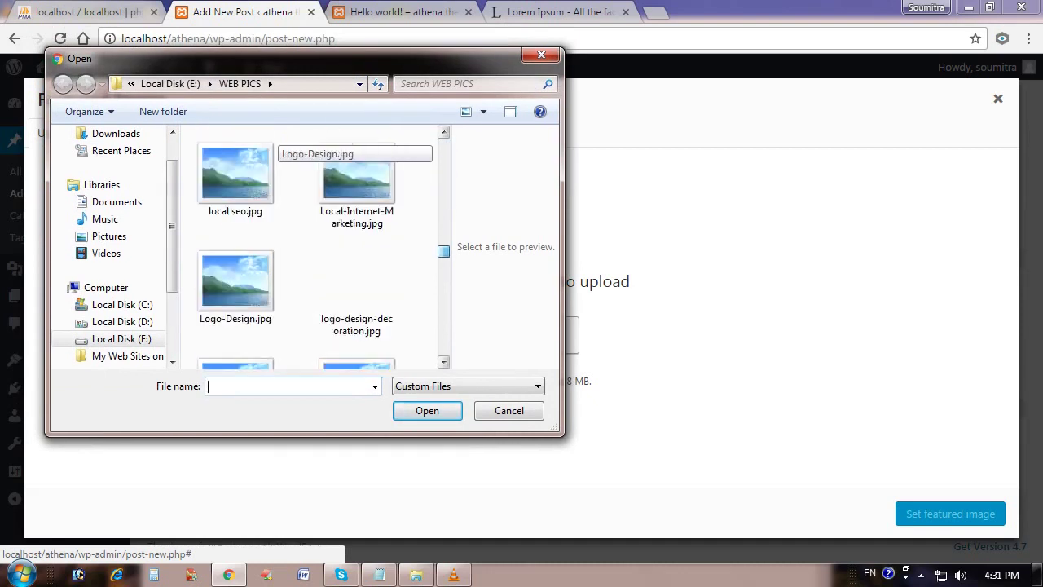
scroll(318, 244, "down", 8)
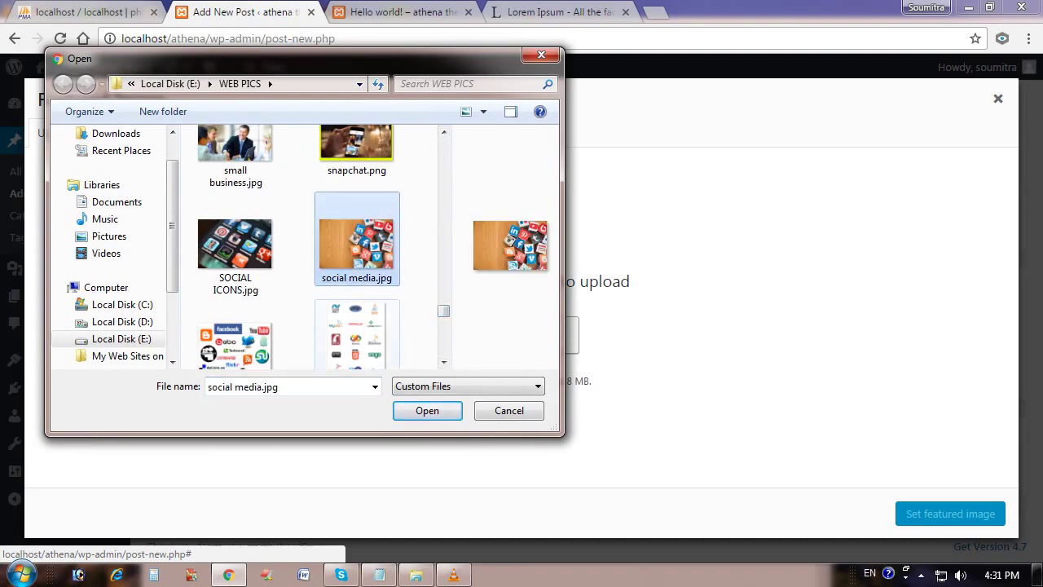
scroll(357, 326, "up", 1)
scroll(357, 326, "down", 3)
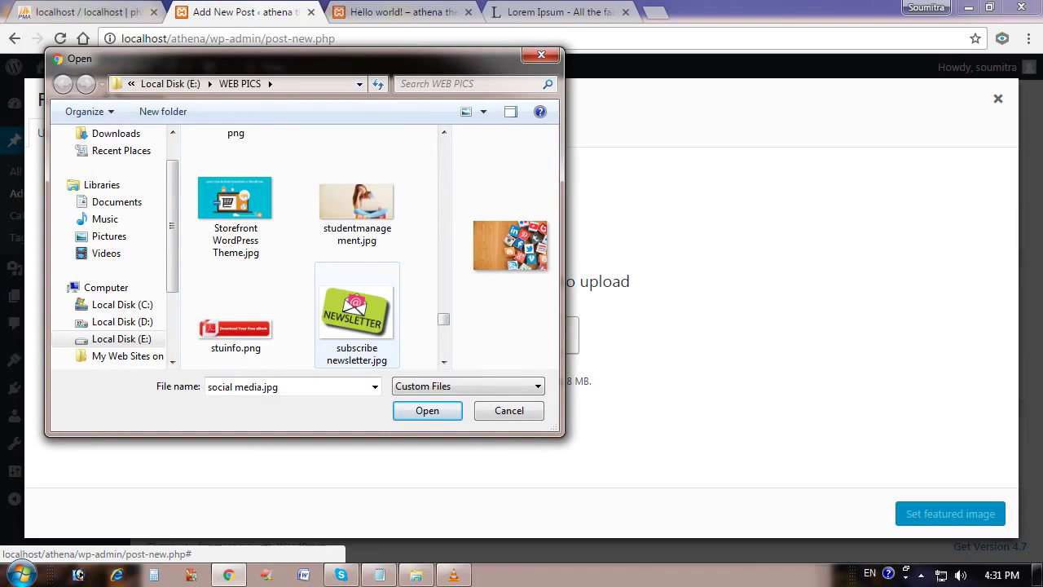
scroll(357, 326, "down", 2)
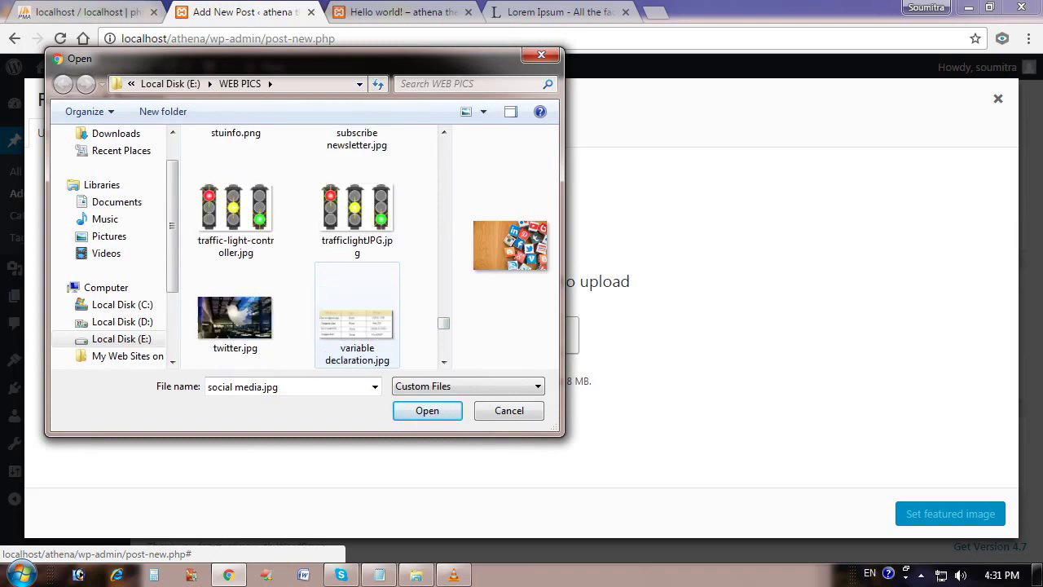
scroll(356, 326, "down", 2)
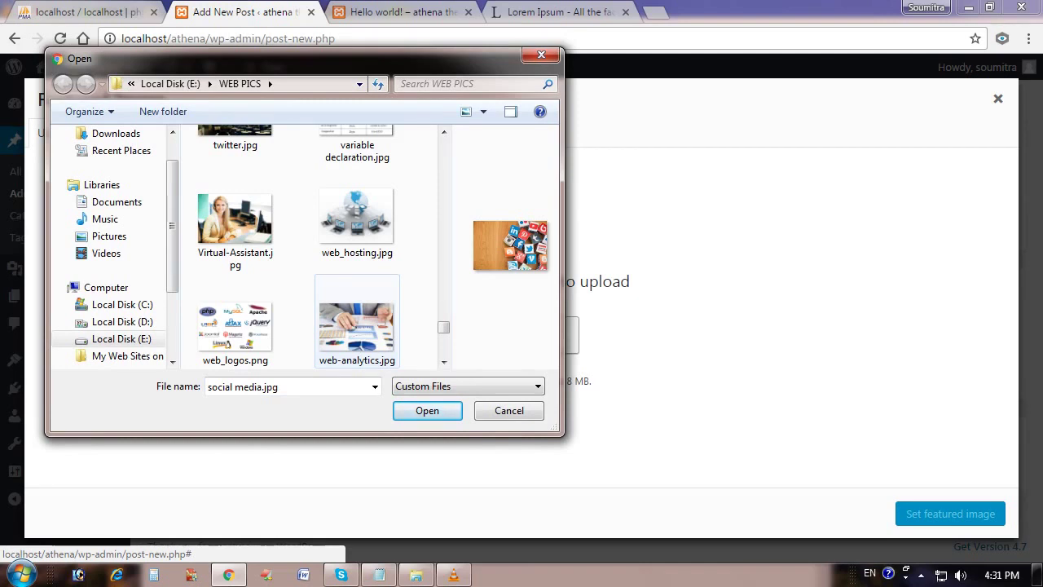
scroll(357, 326, "down", 2)
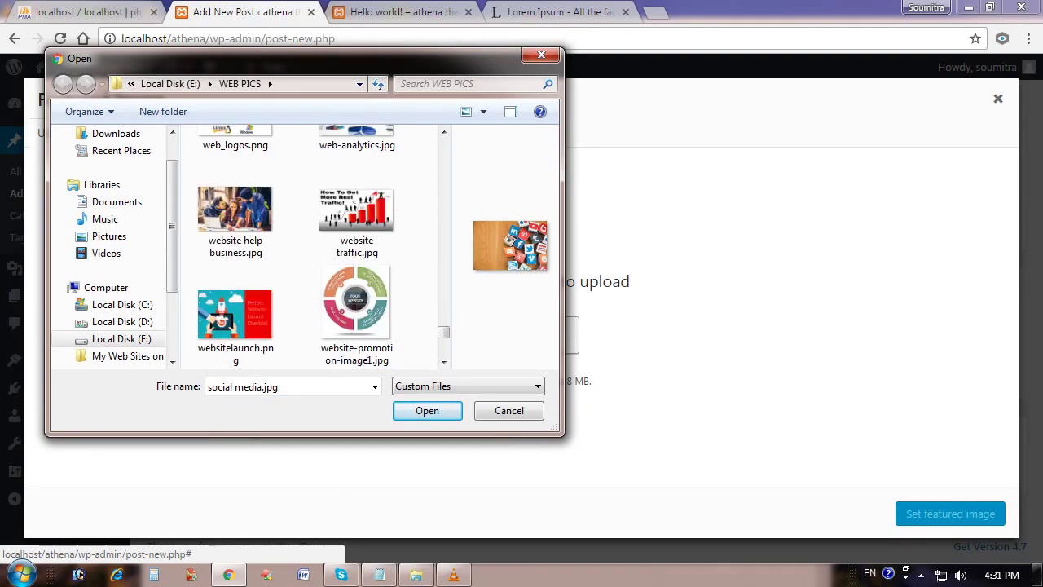
scroll(307, 247, "down", 1)
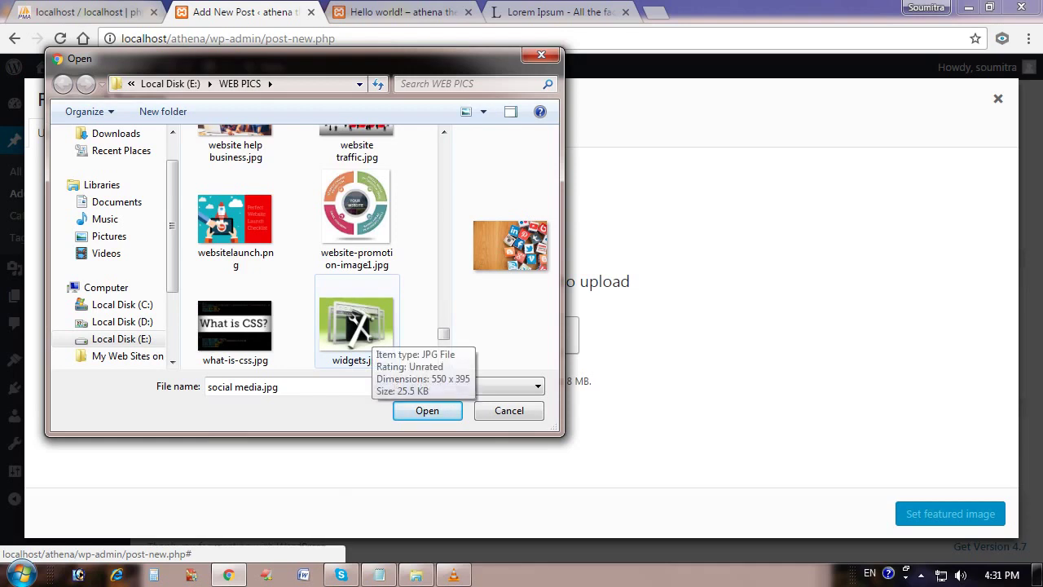
left_click(357, 326)
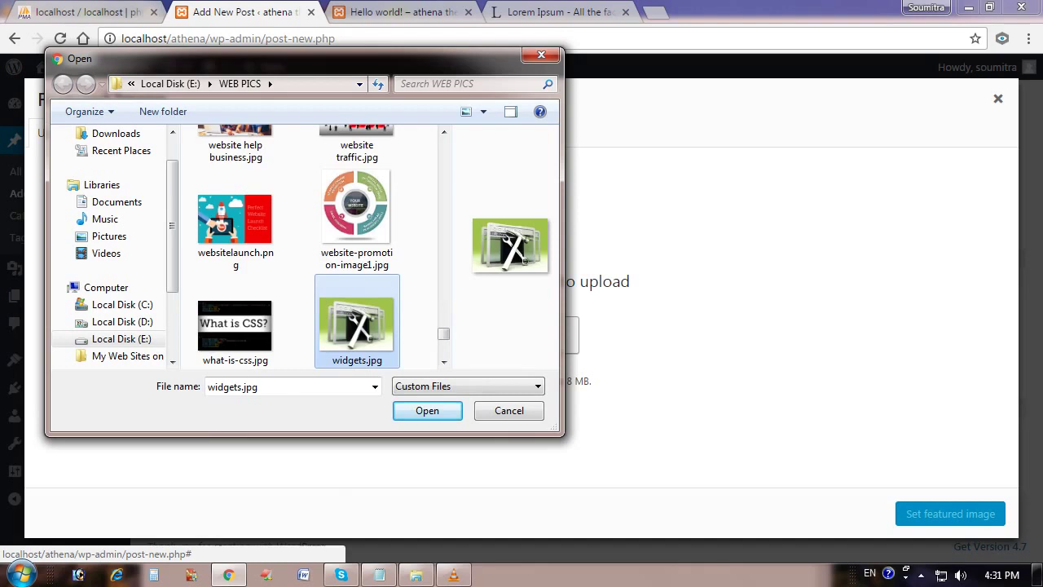
scroll(359, 352, "down", 5)
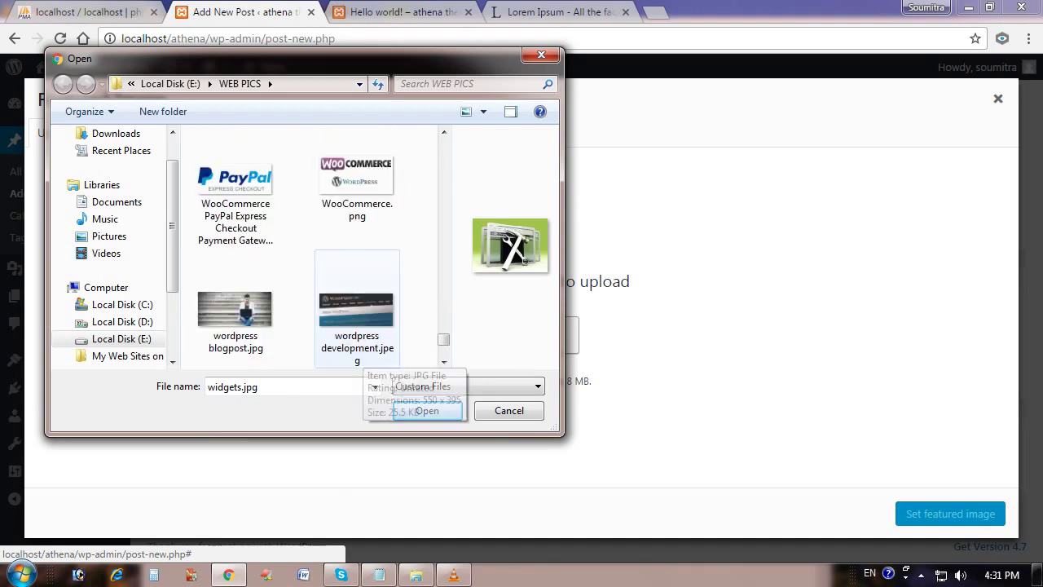
scroll(359, 352, "down", 1)
scroll(359, 352, "up", 4)
scroll(359, 352, "up", 2)
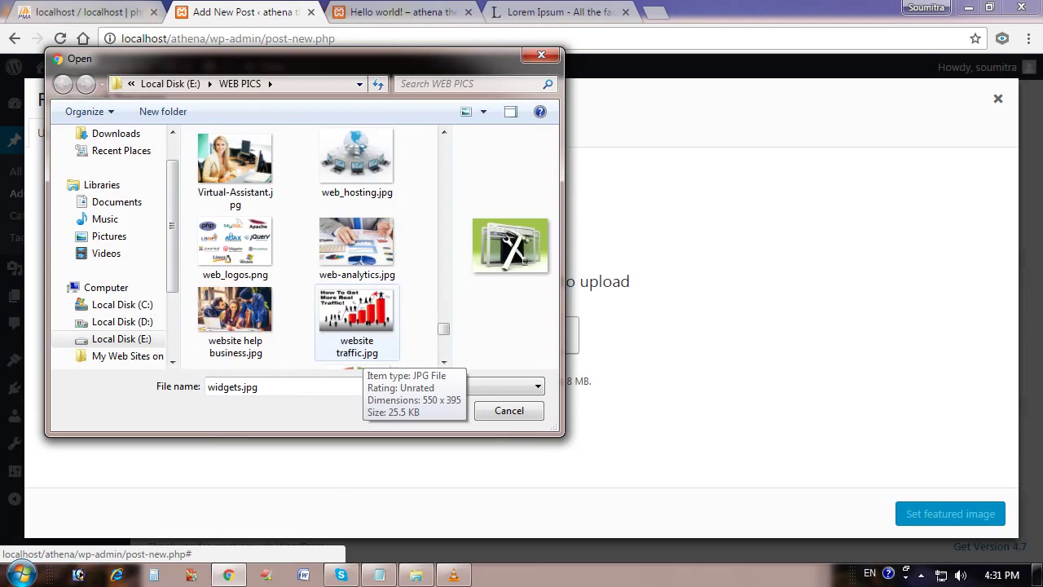
scroll(358, 352, "down", 2)
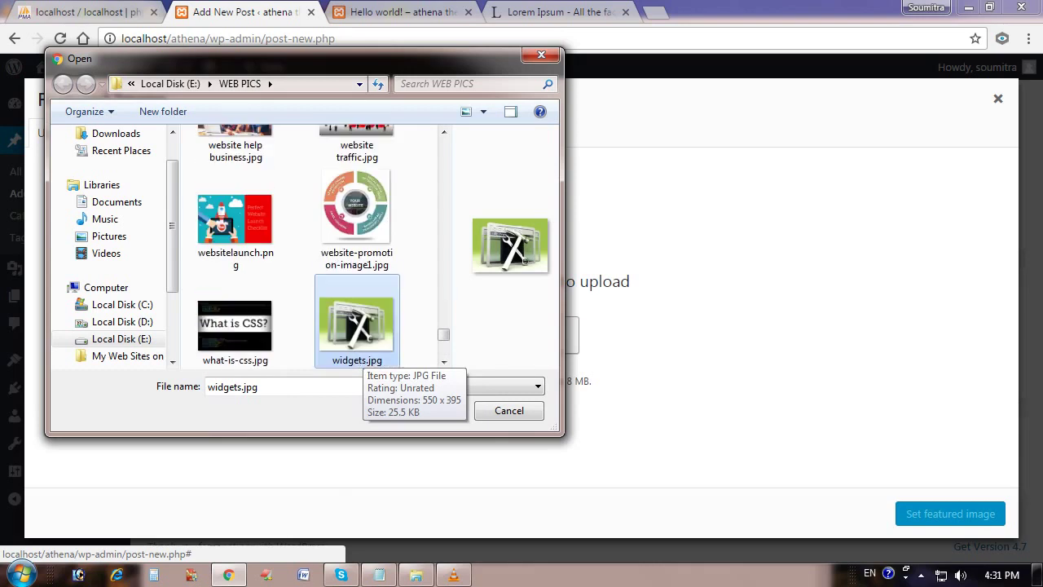
left_click(424, 410)
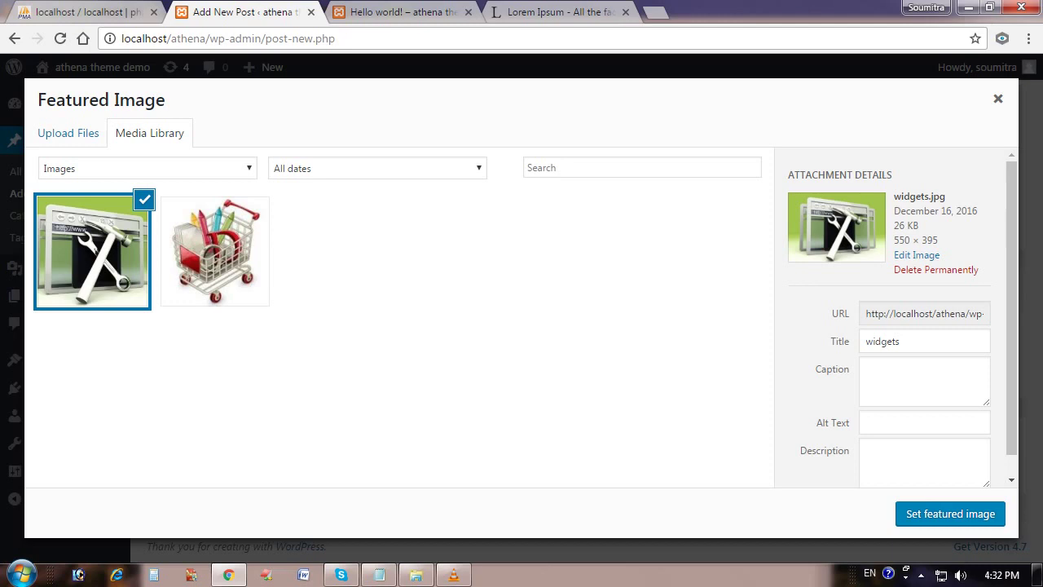
Step: Set the uploaded widgets image as the featured image and publish the post
left_click(950, 513)
left_click(950, 514)
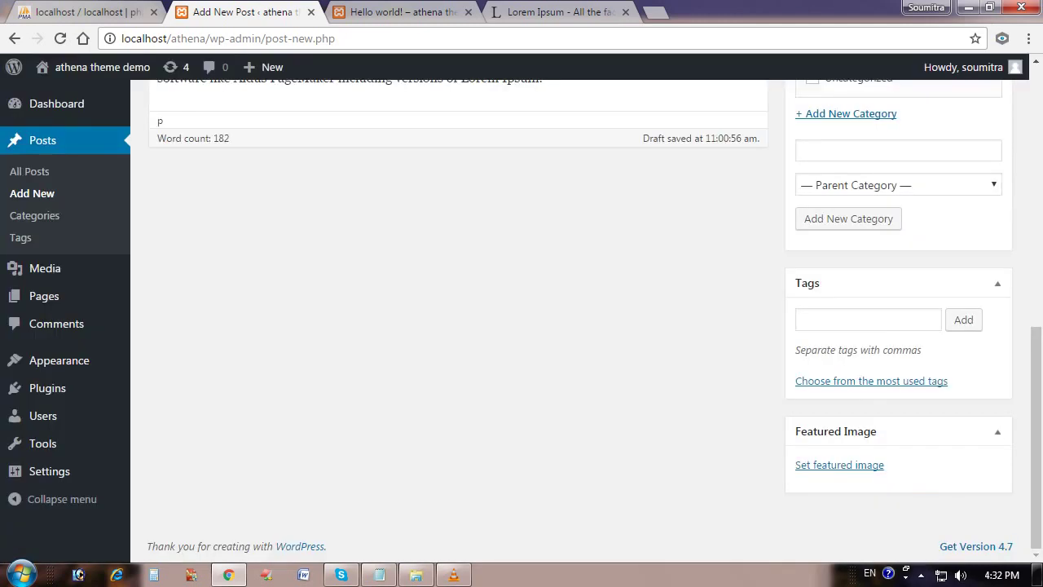
scroll(522, 318, "down", 1)
scroll(522, 318, "down", 1)
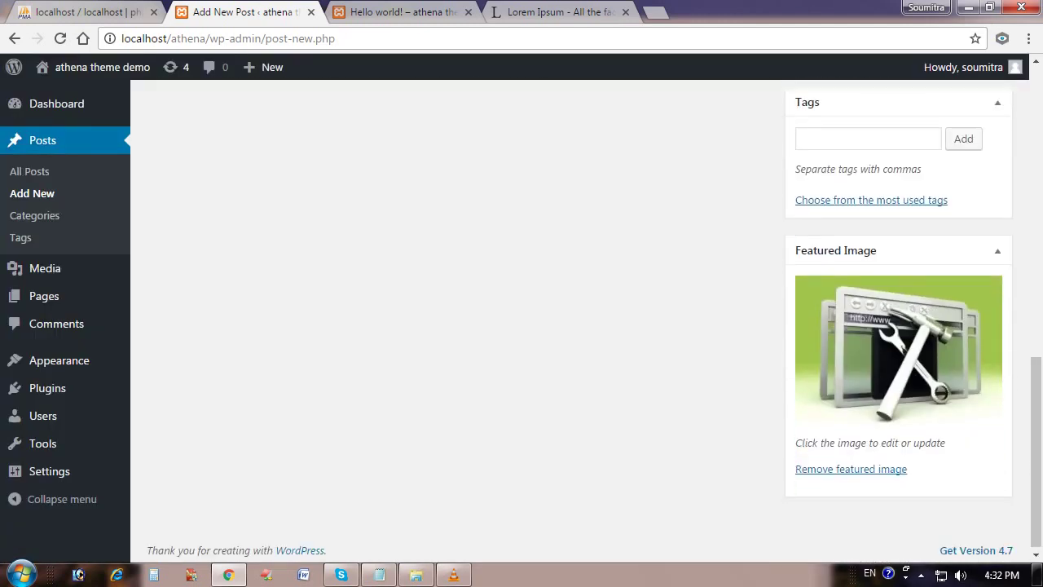
scroll(522, 317, "up", 6)
scroll(521, 318, "up", 3)
left_click(976, 381)
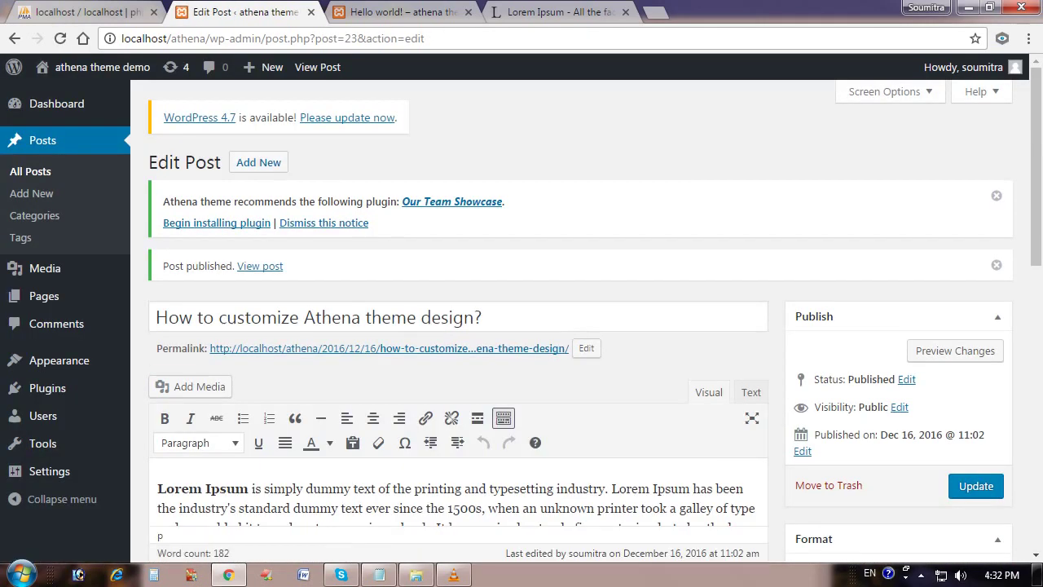
Step: Switch to the browser tab showing the site's "Hello world!" post and reload the page
left_click(380, 11)
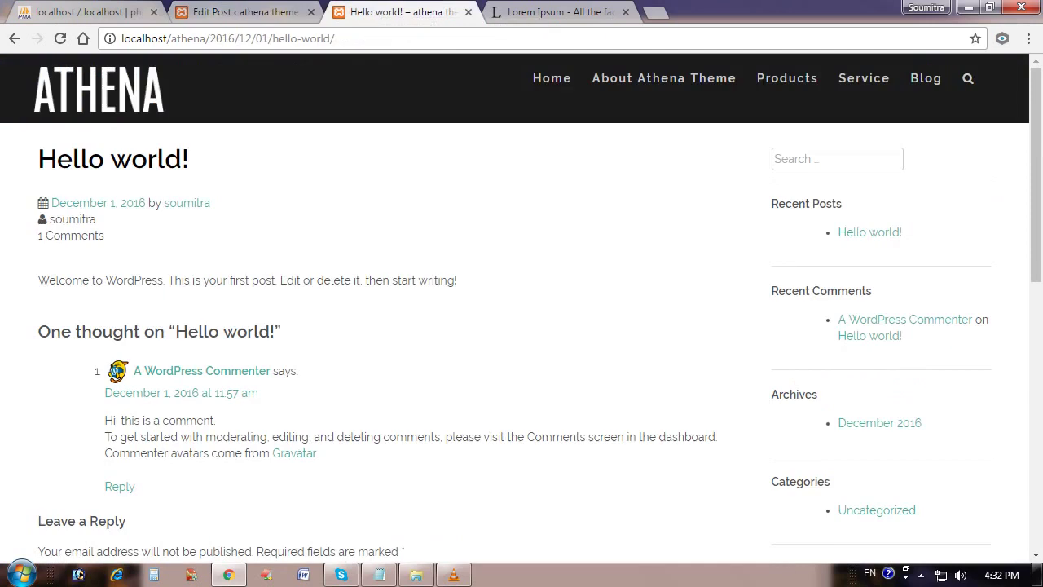
key("F5")
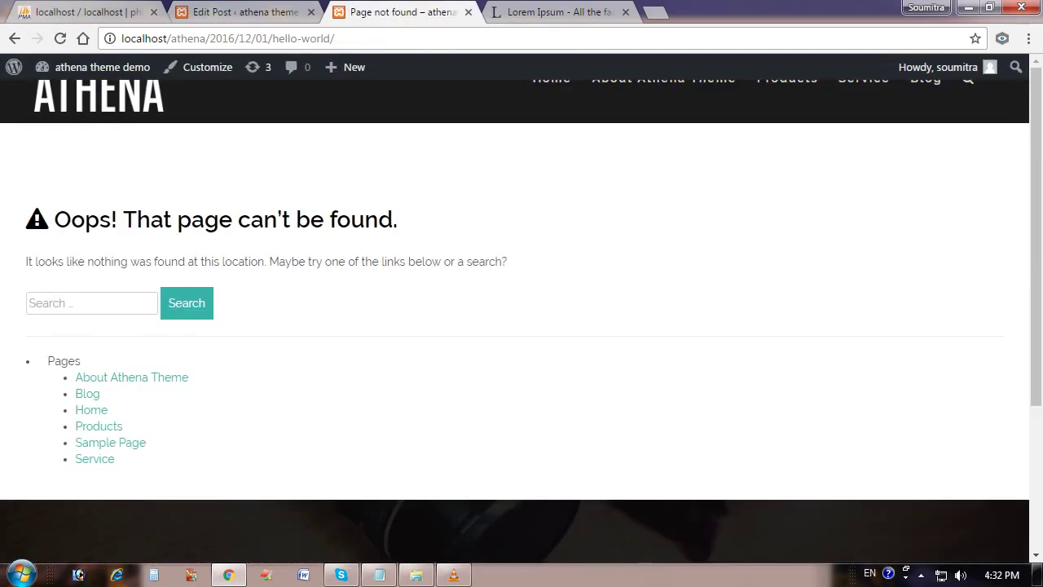
left_click_drag(273, 38, 334, 38)
left_click(334, 39)
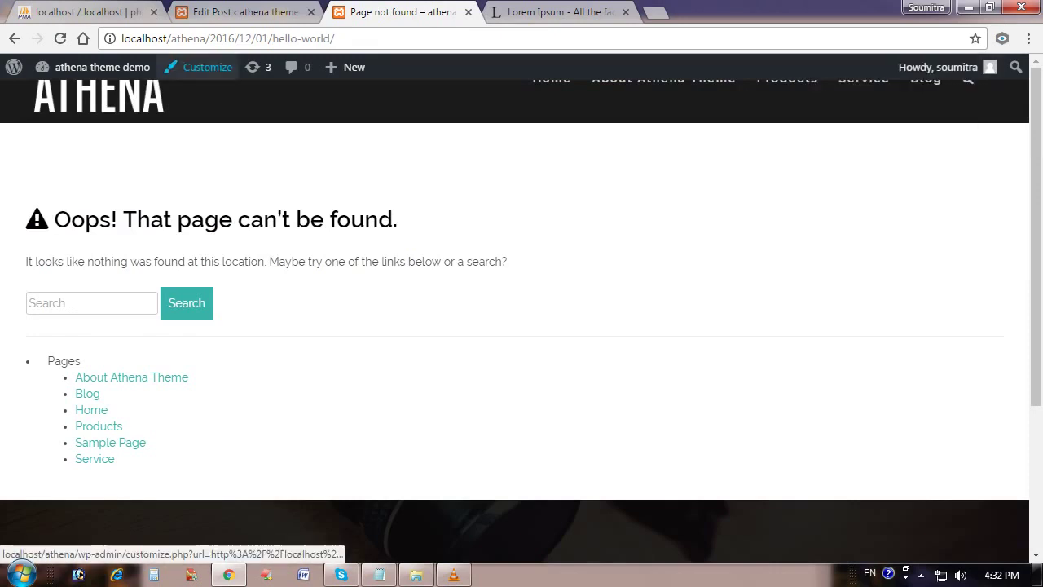
mouse_move(102, 67)
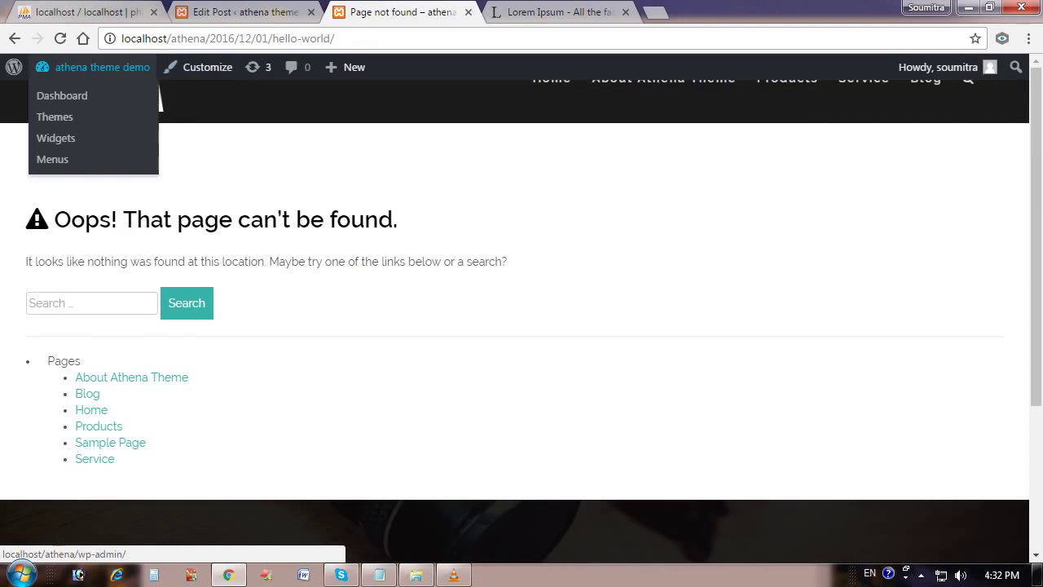
mouse_move(13, 67)
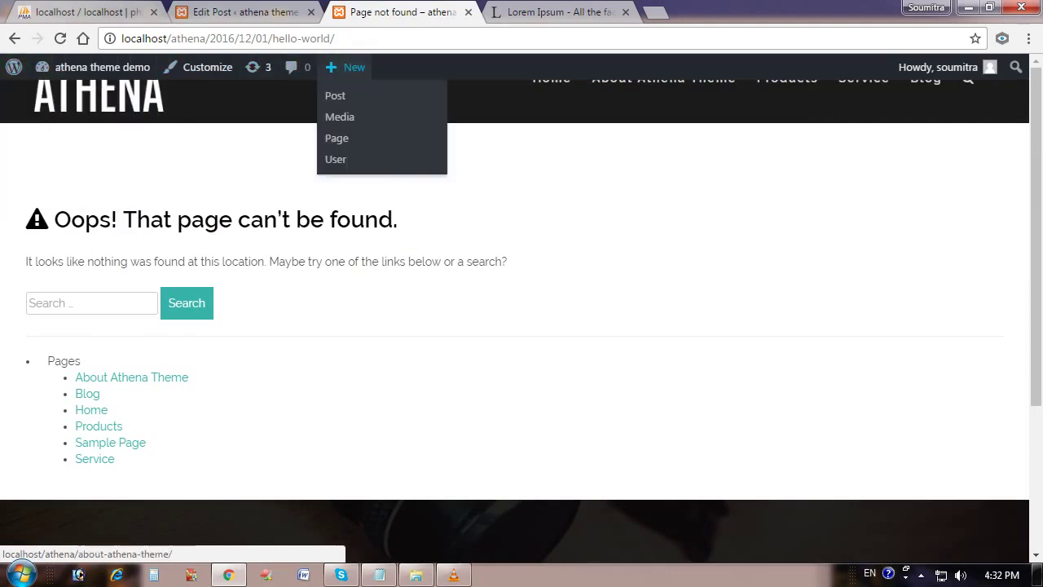
Step: Log out of WordPress from the site's front end and open the home page at localhost/athena/
scroll(522, 326, "down", 1)
scroll(522, 326, "up", 1)
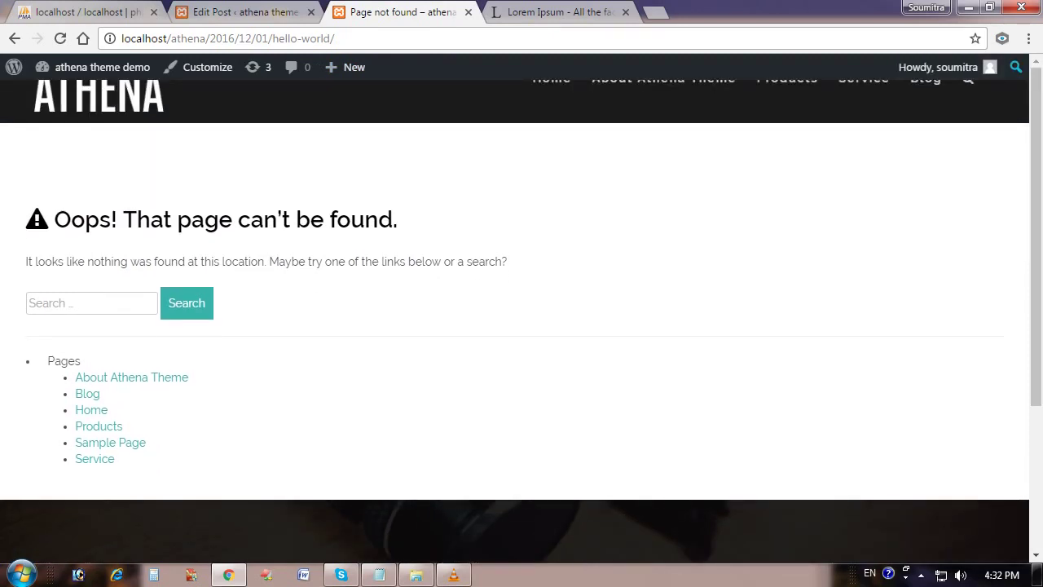
mouse_move(946, 66)
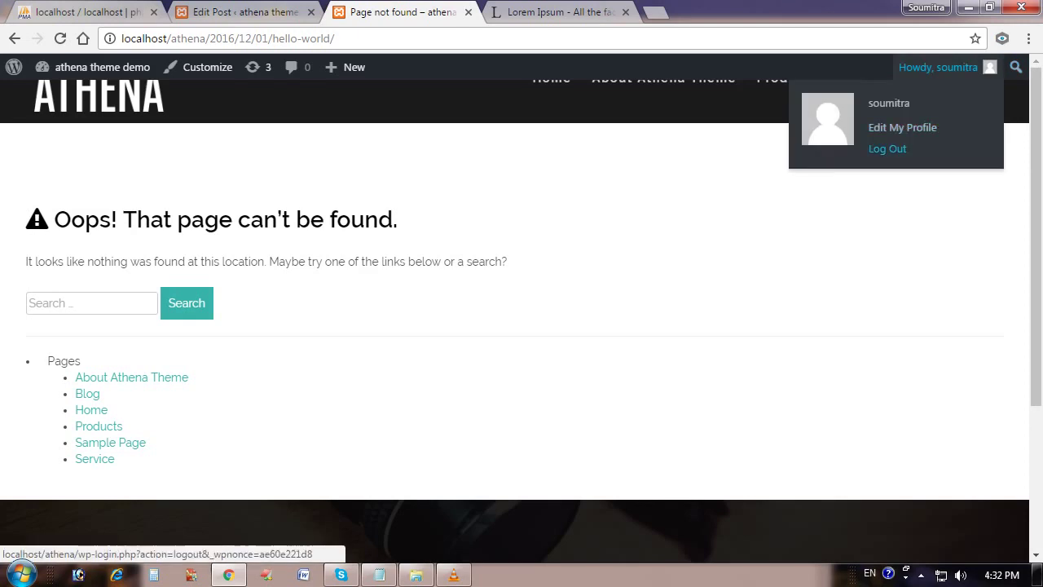
left_click(886, 149)
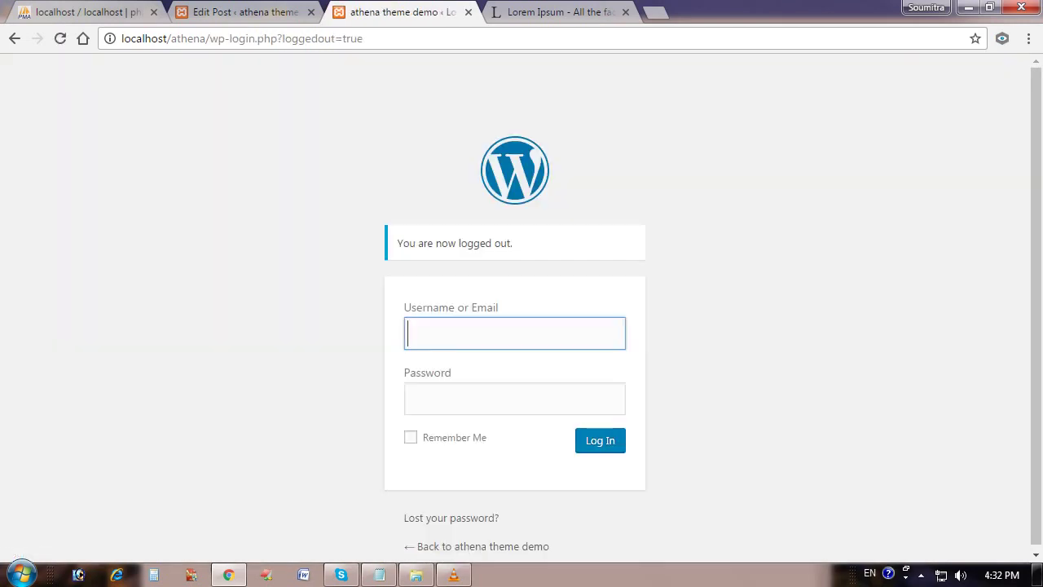
left_click_drag(210, 39, 363, 39)
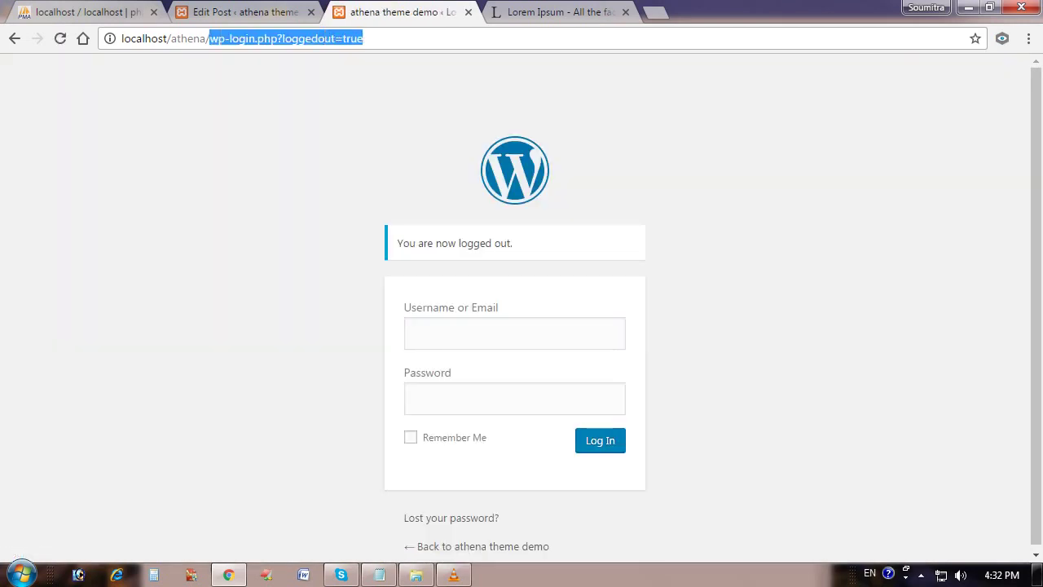
key("BackSpace")
key("Return")
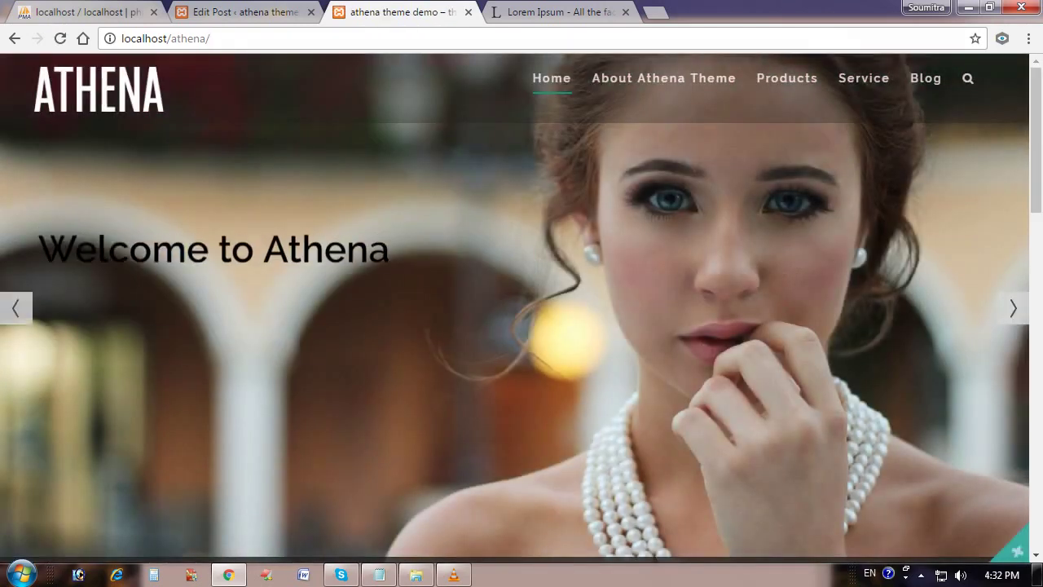
Step: Open the Blog page and look through its post listing and sidebar as a logged-out visitor
left_click(926, 79)
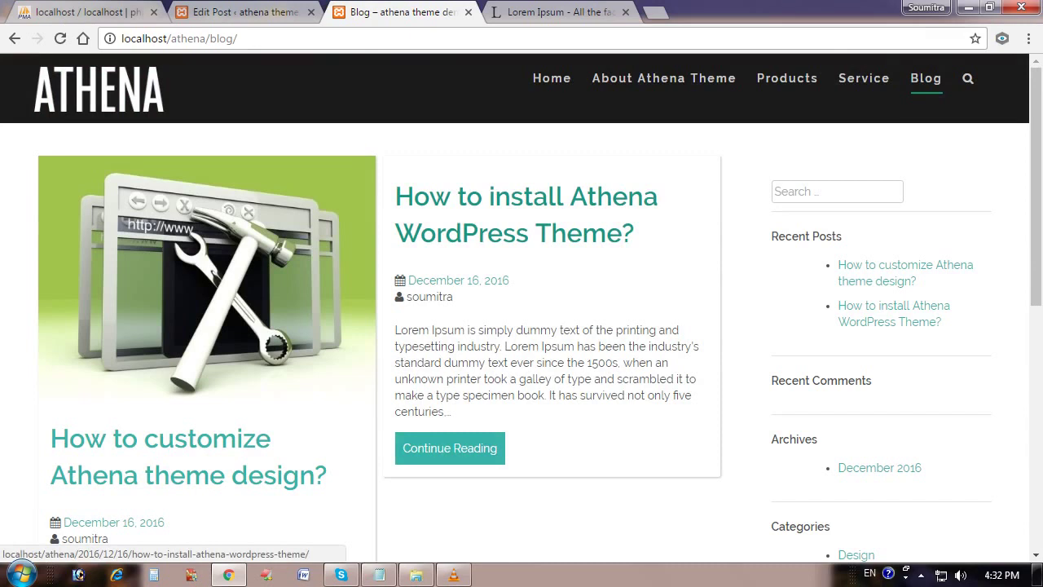
scroll(522, 309, "down", 3)
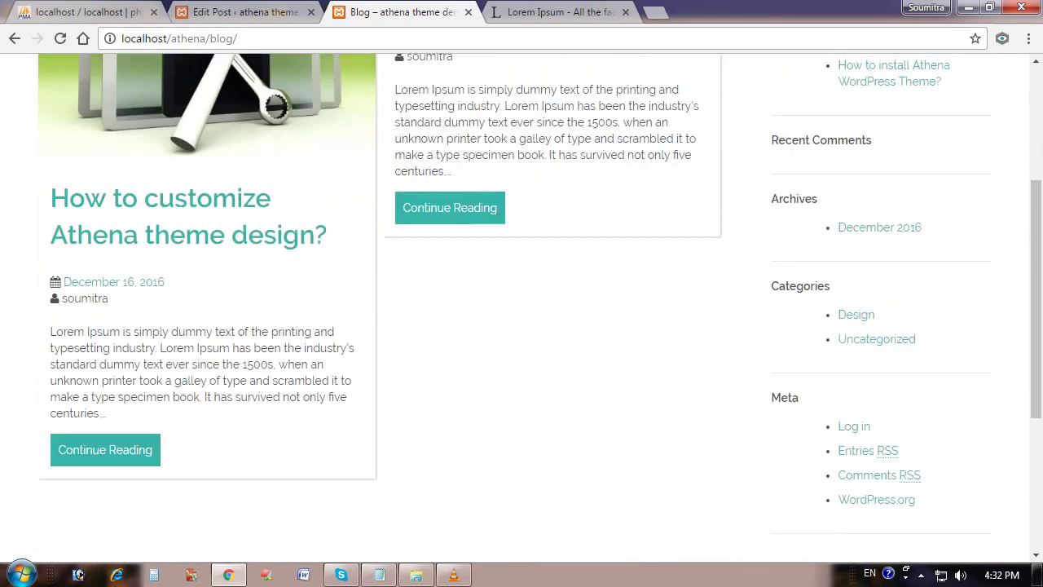
scroll(522, 310, "up", 2)
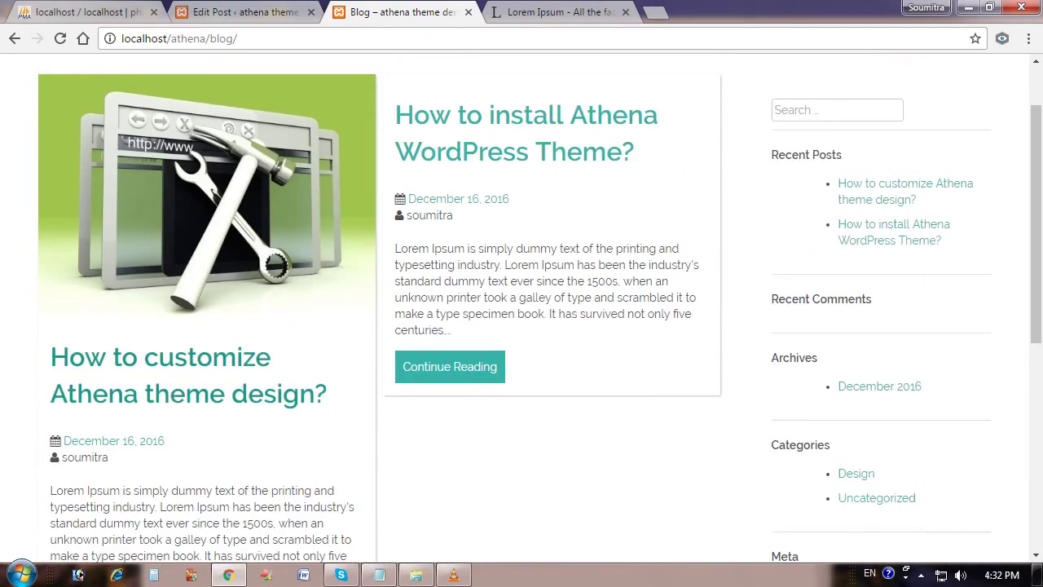
scroll(106, 528, "down", 2)
scroll(106, 527, "up", 1)
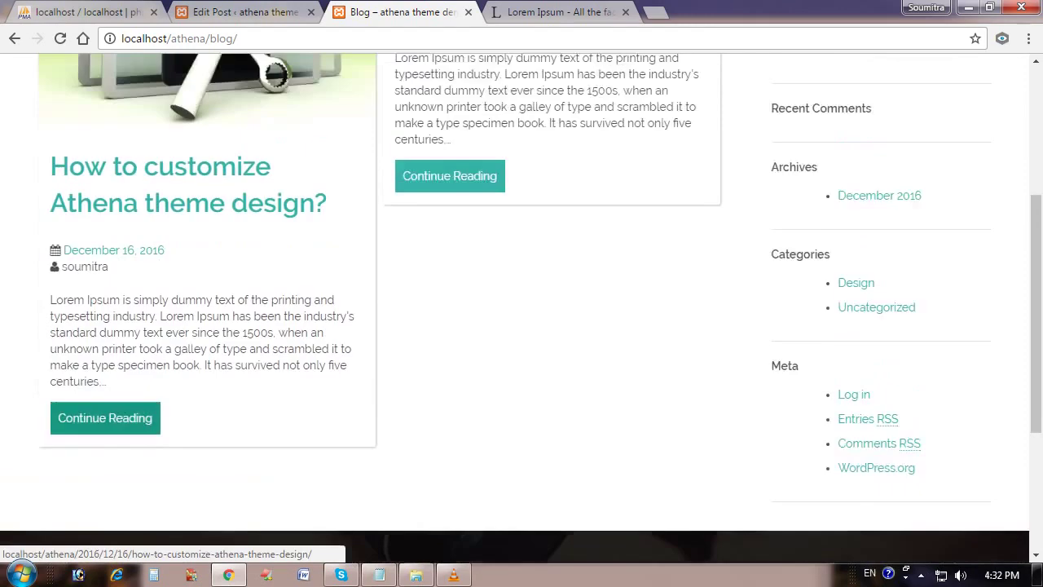
scroll(106, 528, "up", 2)
scroll(106, 527, "down", 2)
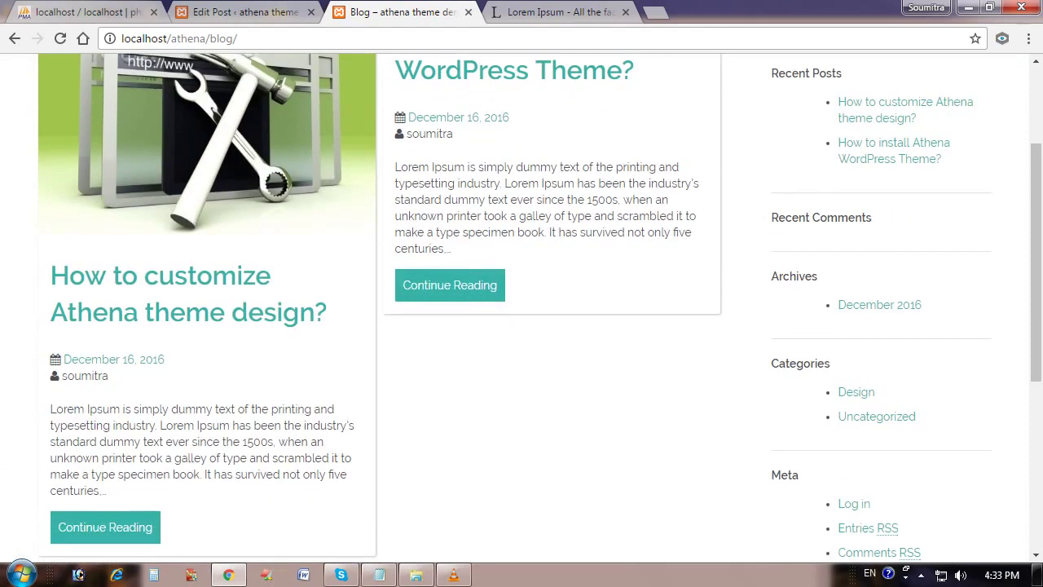
Step: Open the full "How to customize Athena theme design?" post and review its header image, text, category and comment form
left_click(106, 527)
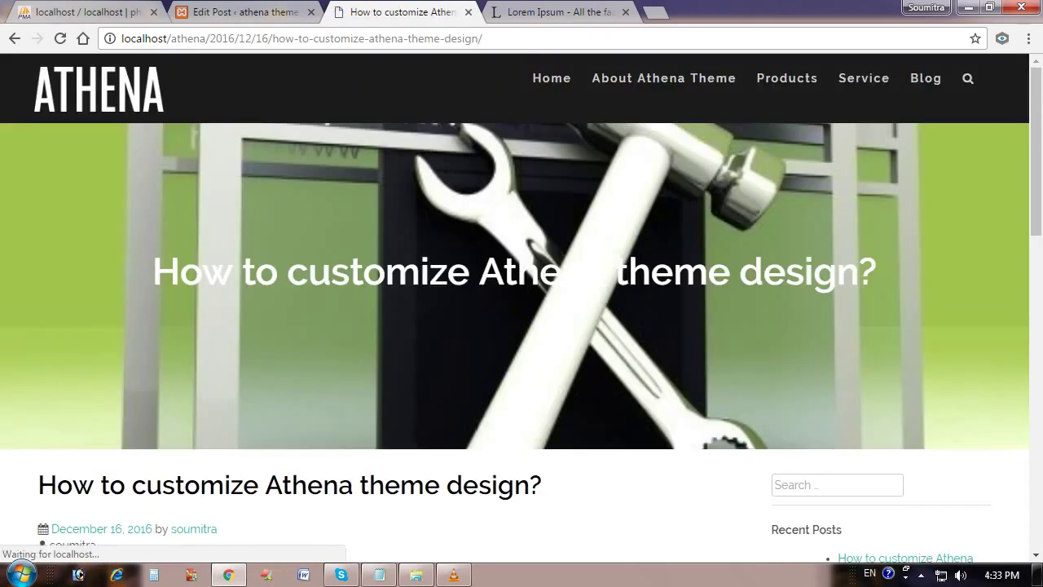
scroll(106, 528, "down", 3)
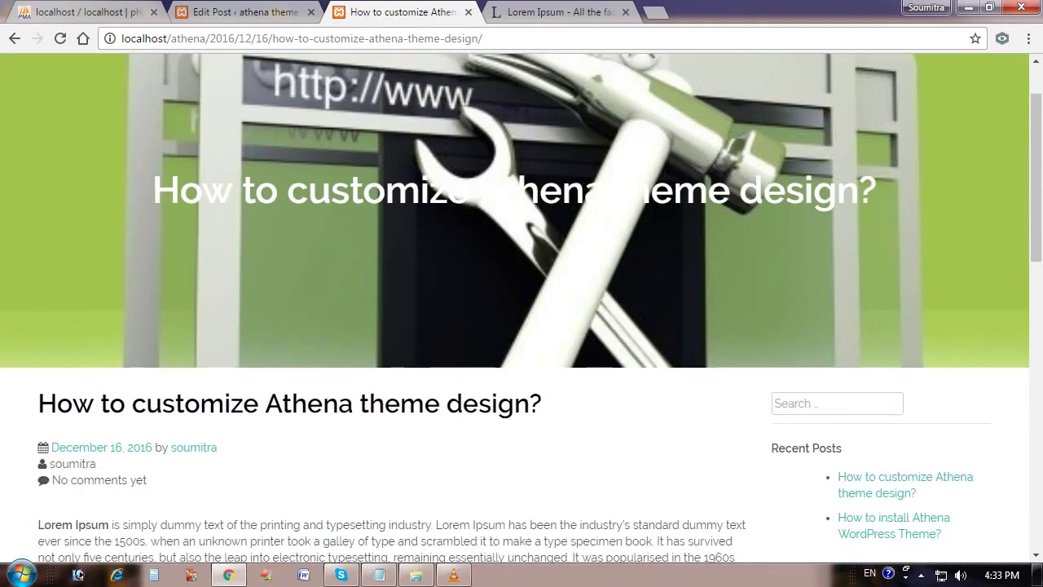
scroll(105, 527, "up", 3)
scroll(521, 306, "down", 6)
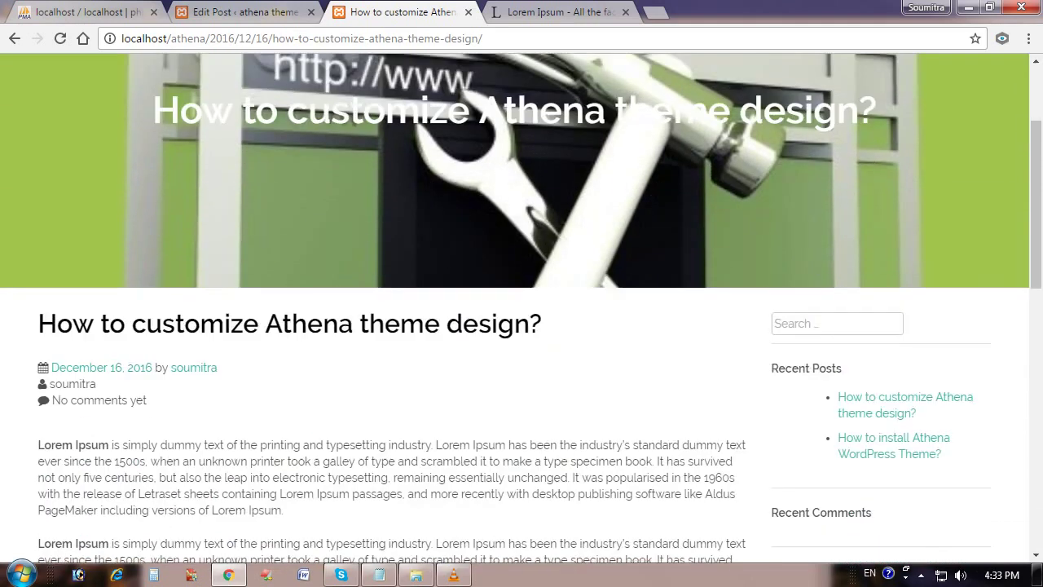
scroll(522, 306, "up", 2)
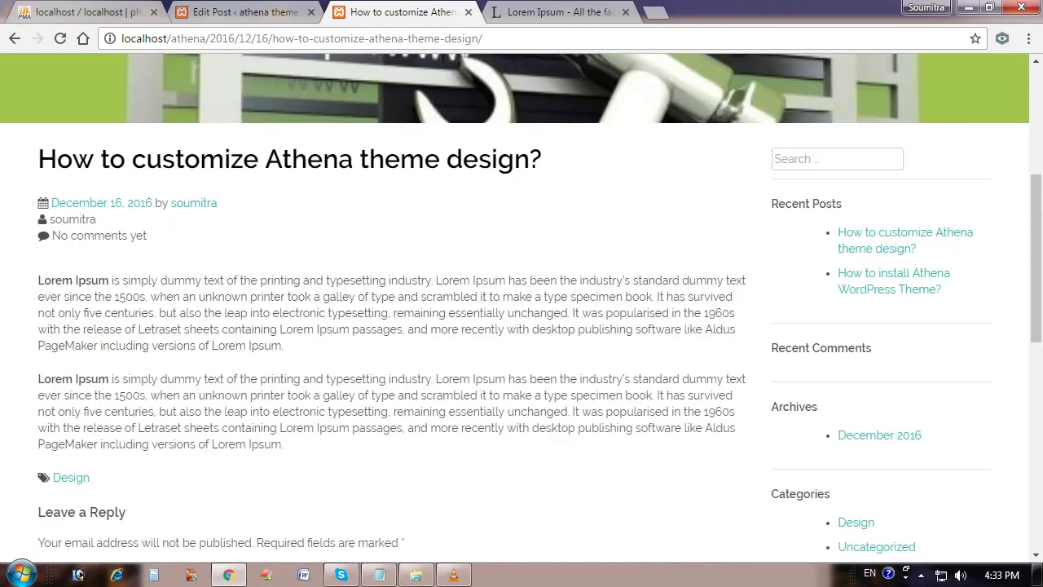
scroll(522, 306, "down", 6)
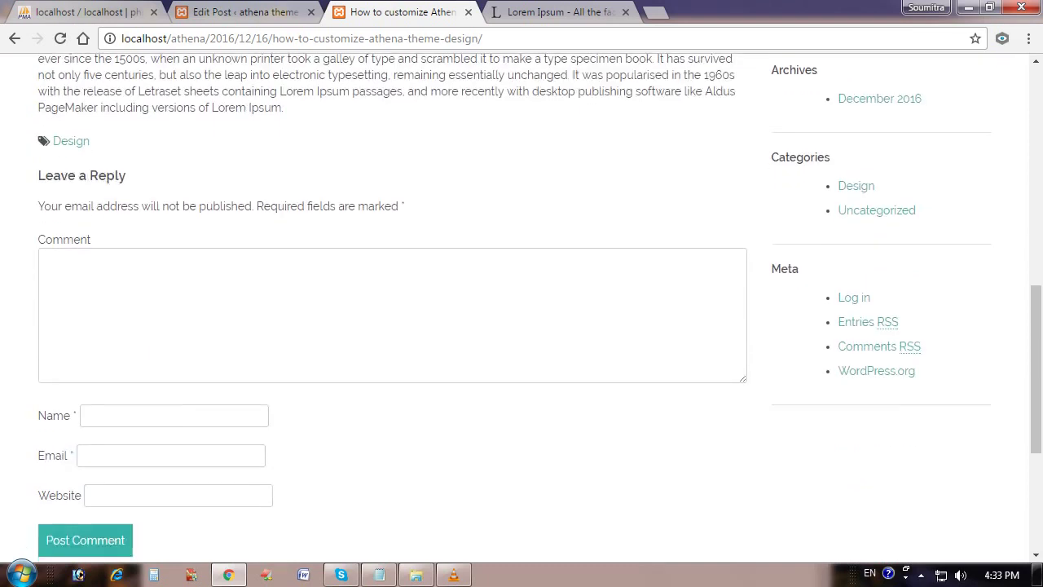
scroll(522, 306, "up", 10)
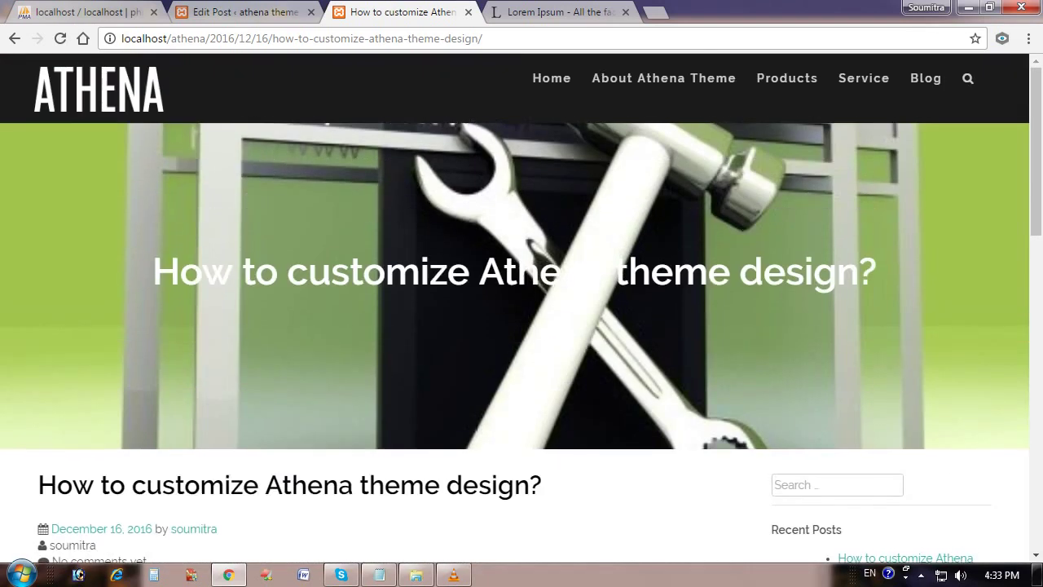
Step: Return to the Blog page, then open the "How to install Athena WordPress Theme?" post and review it down to the comment form
left_click(926, 79)
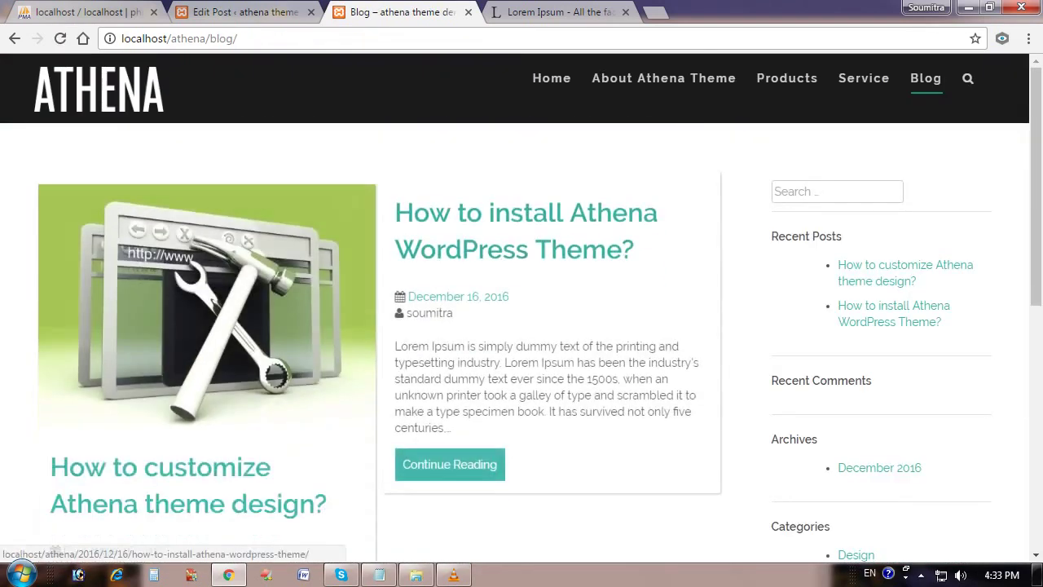
scroll(521, 307, "down", 3)
scroll(522, 306, "up", 3)
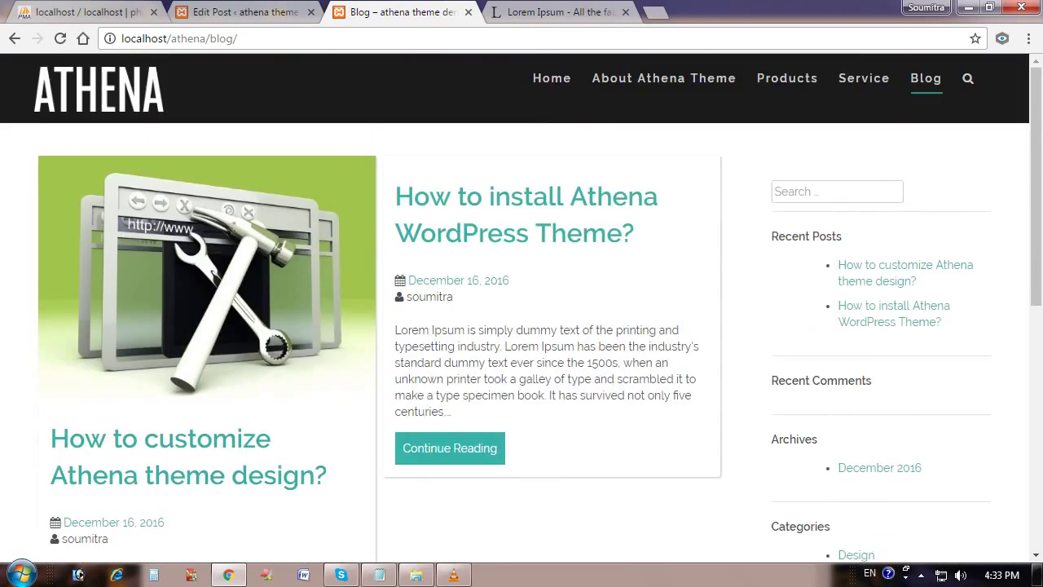
left_click(407, 232)
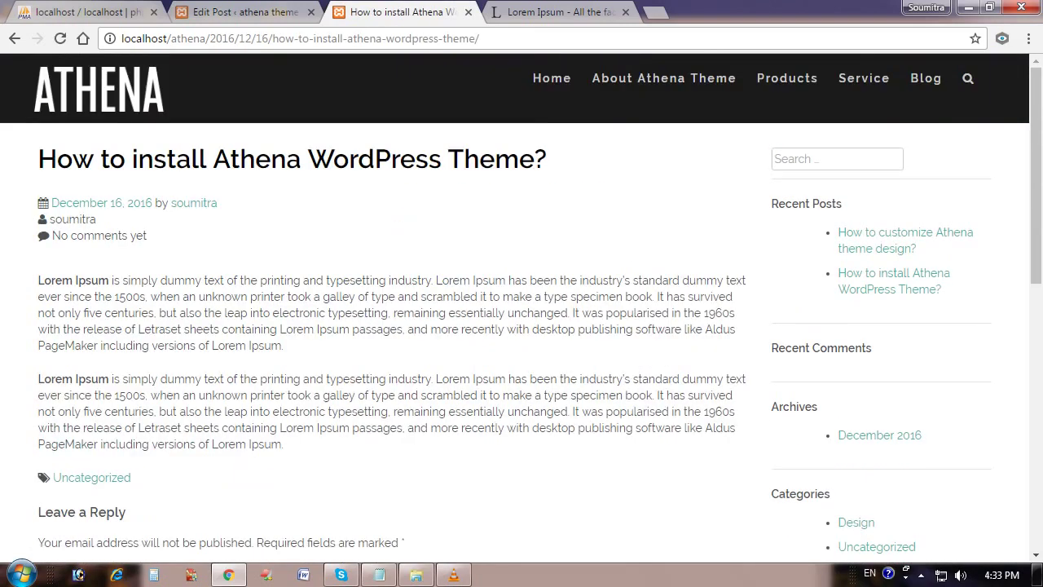
scroll(521, 312, "down", 6)
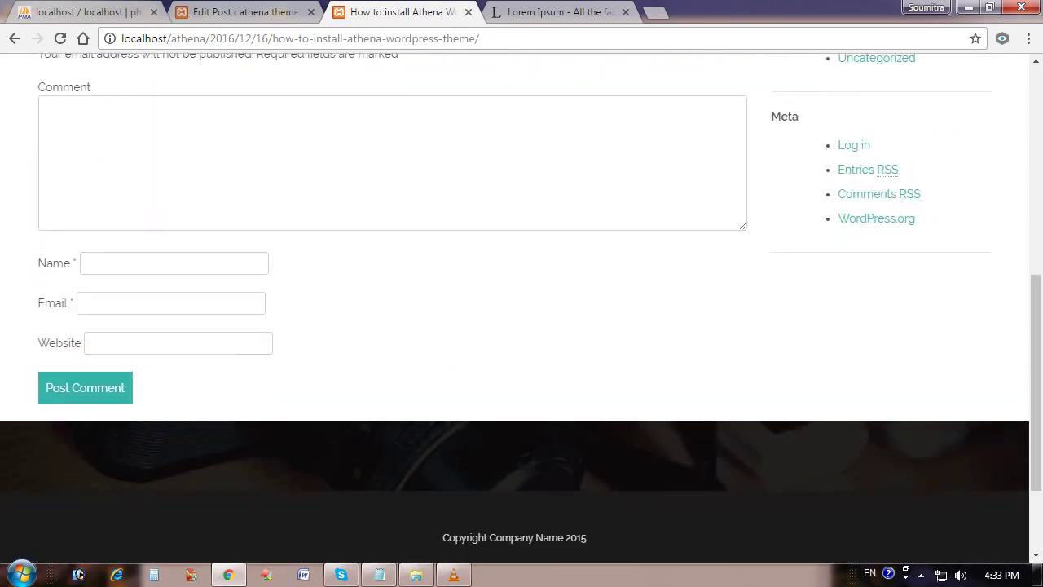
scroll(522, 312, "up", 7)
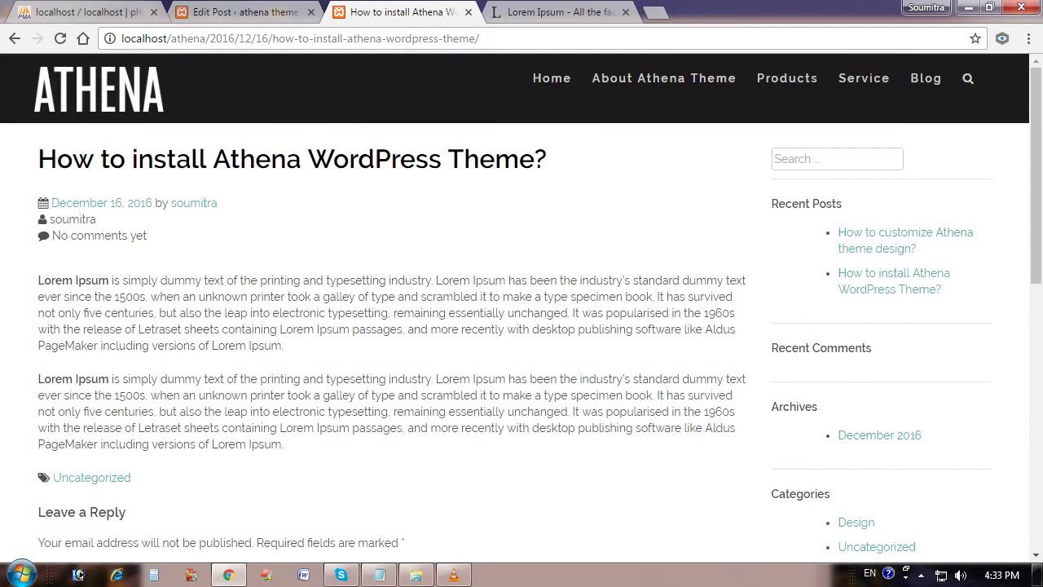
Step: Review the About Athena Theme page and the Products page down to its footer
left_click(663, 78)
scroll(664, 78, "down", 6)
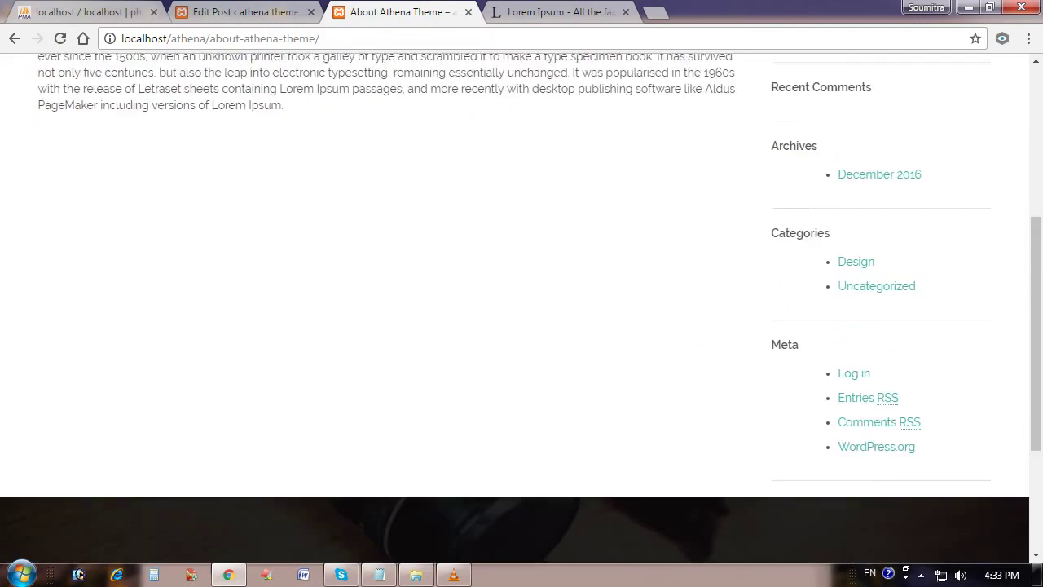
scroll(522, 312, "up", 6)
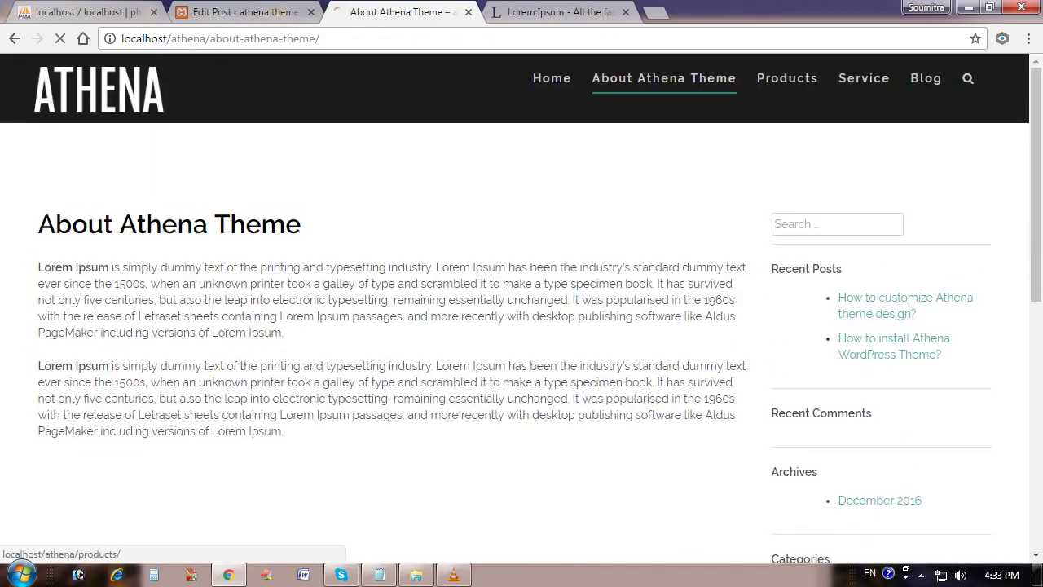
left_click(788, 79)
scroll(521, 312, "down", 6)
scroll(522, 312, "up", 1)
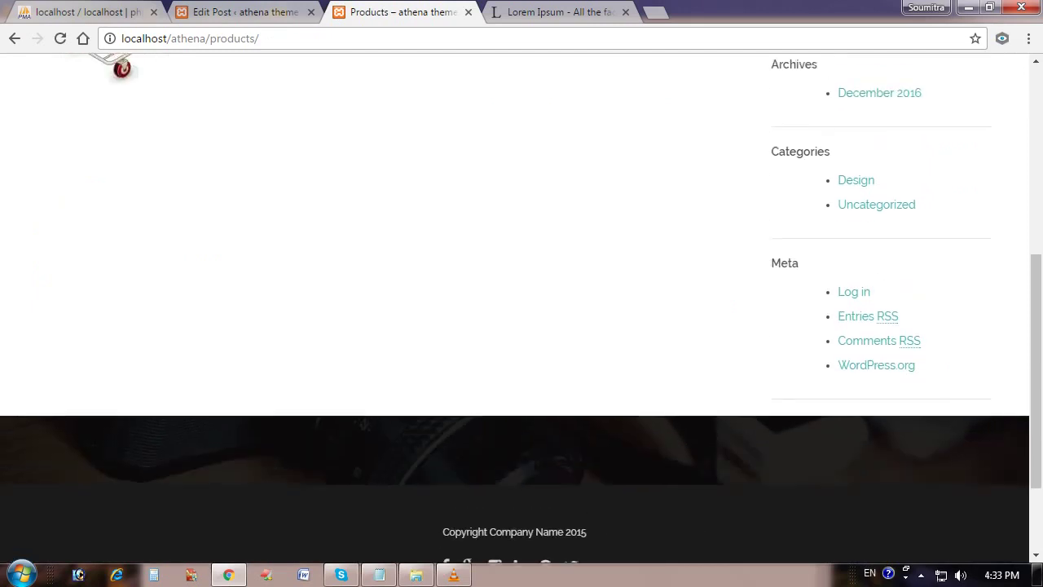
scroll(522, 312, "down", 2)
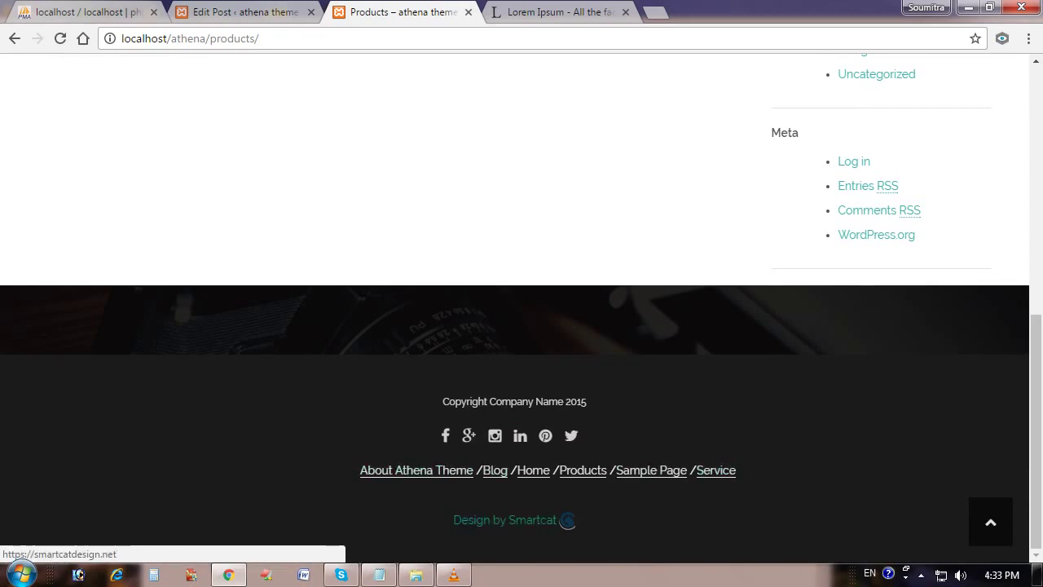
Step: Follow the footer's "Design by Smartcat" link, examine the Athena Pro theme features, and return to the site's Products page
left_click(504, 520)
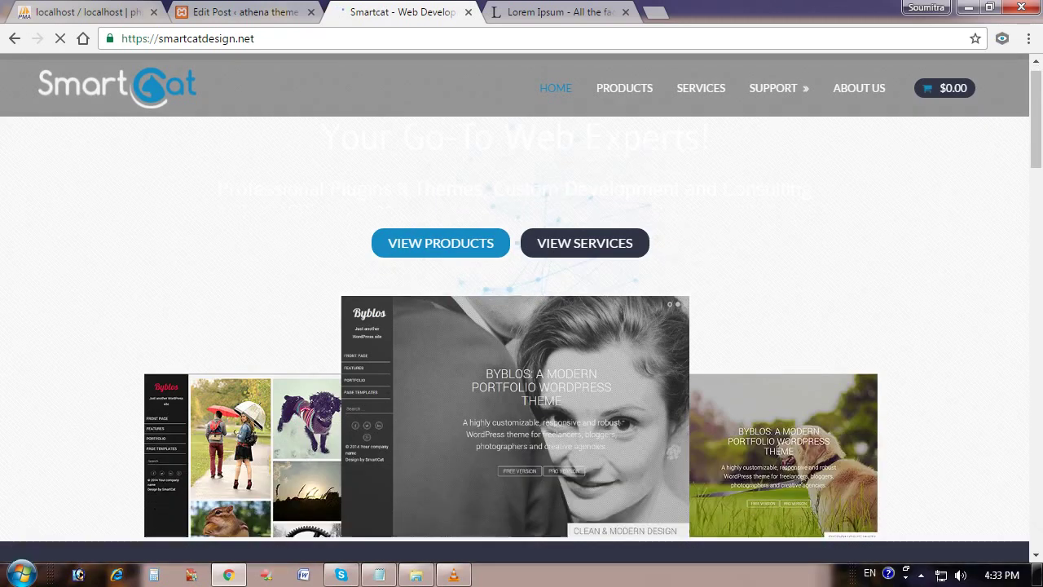
scroll(521, 309, "down", 4)
scroll(522, 310, "up", 4)
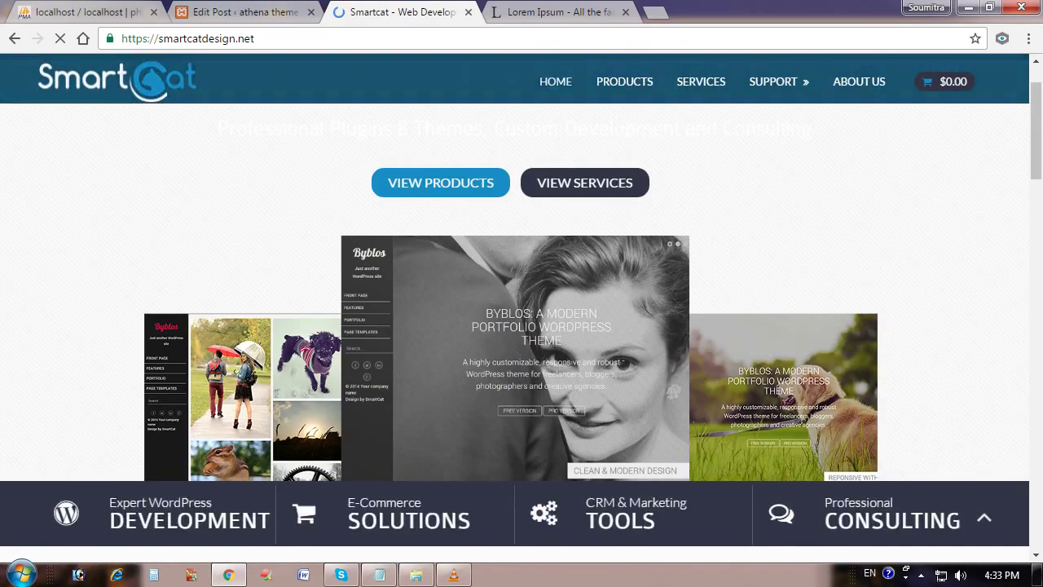
scroll(522, 310, "down", 5)
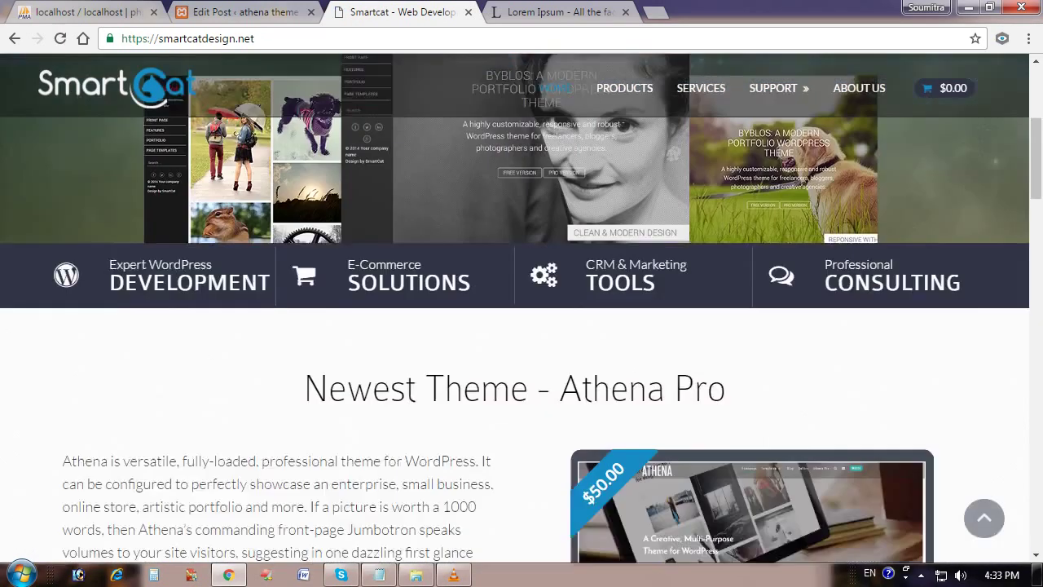
scroll(522, 310, "up", 5)
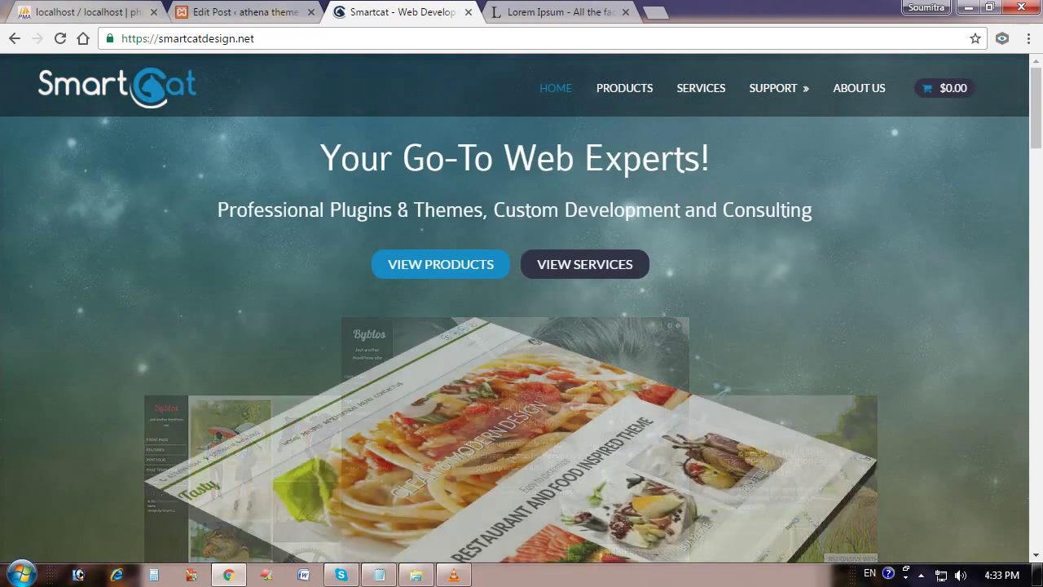
scroll(521, 309, "down", 5)
scroll(522, 310, "down", 7)
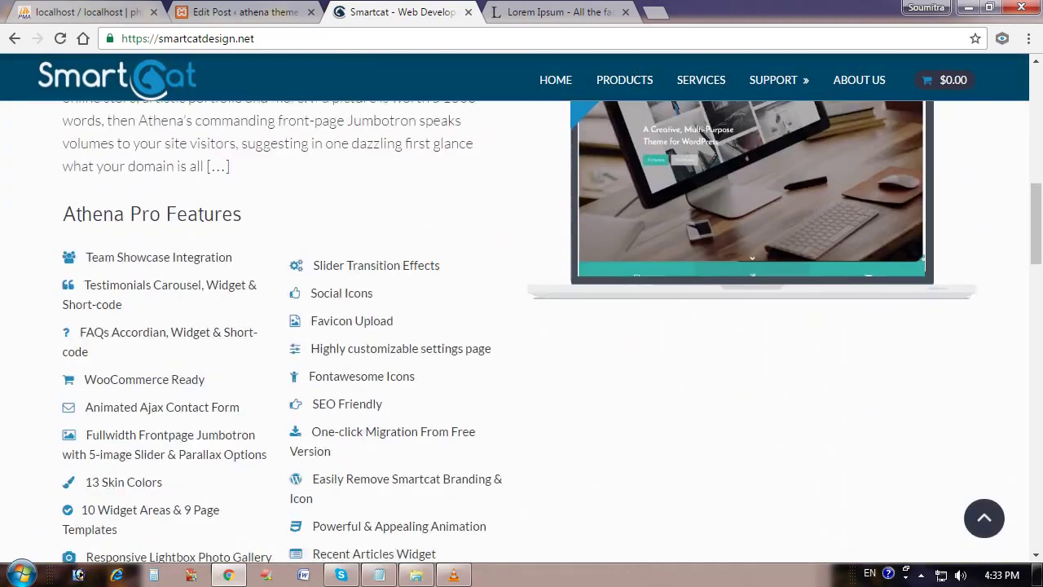
scroll(521, 310, "up", 5)
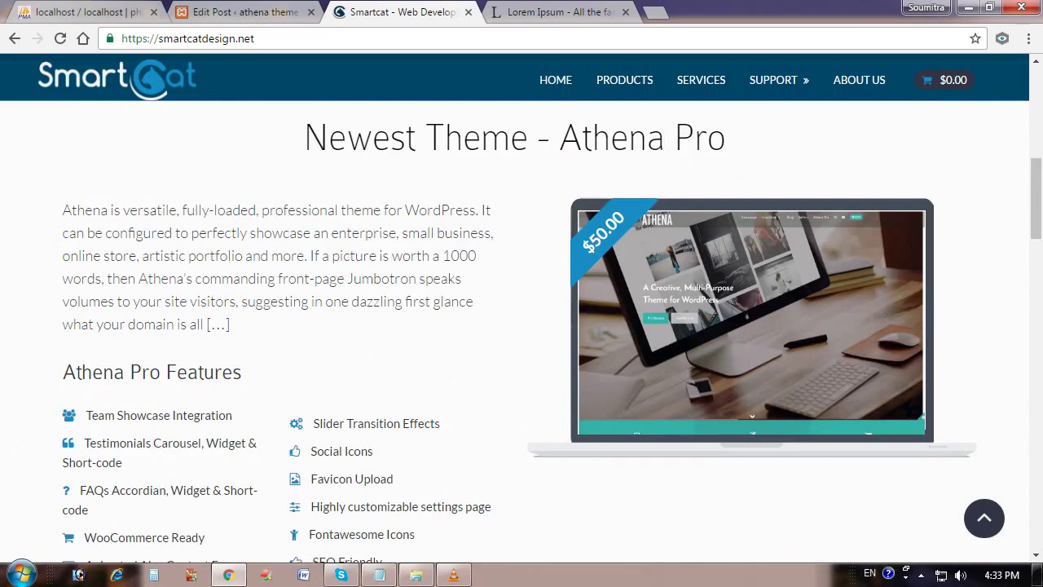
left_click(14, 38)
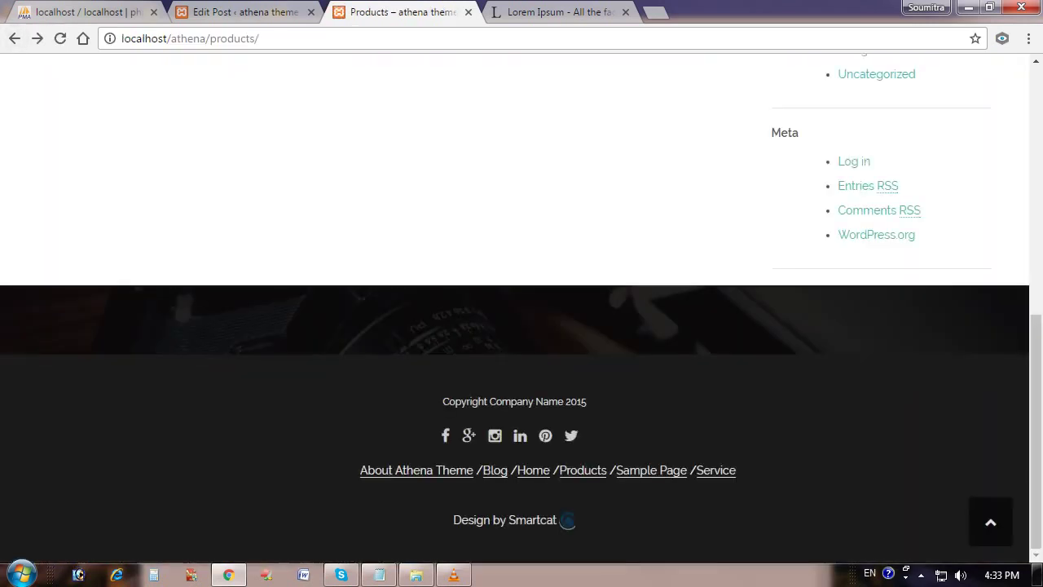
scroll(521, 310, "up", 7)
Step: Switch to the Edit Post browser tab and log back in to WordPress with the username and account password
key("ctrl+shift+Tab")
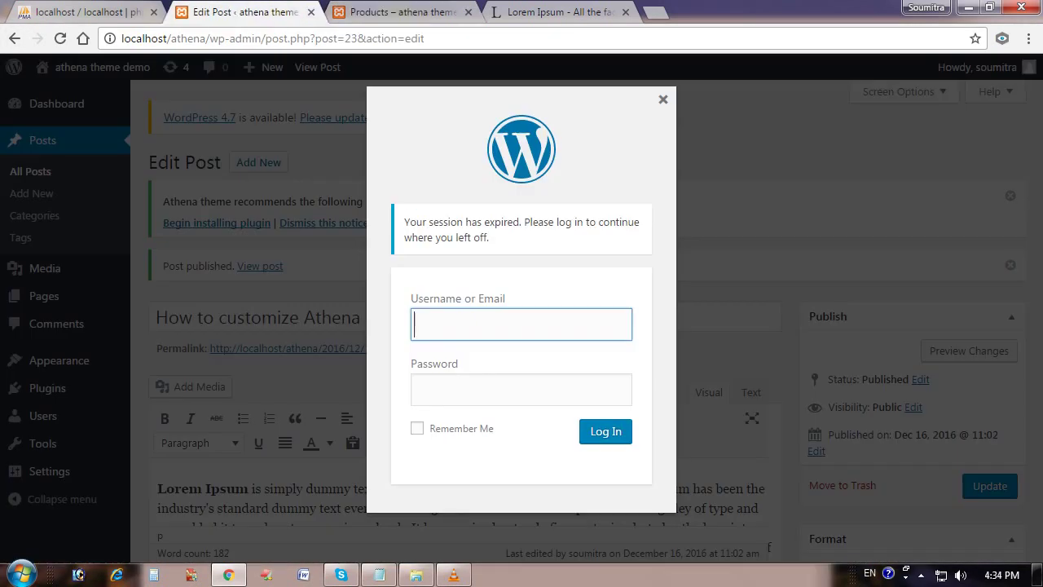
type("s")
key("Down")
key("Return")
key("Tab")
type("******")
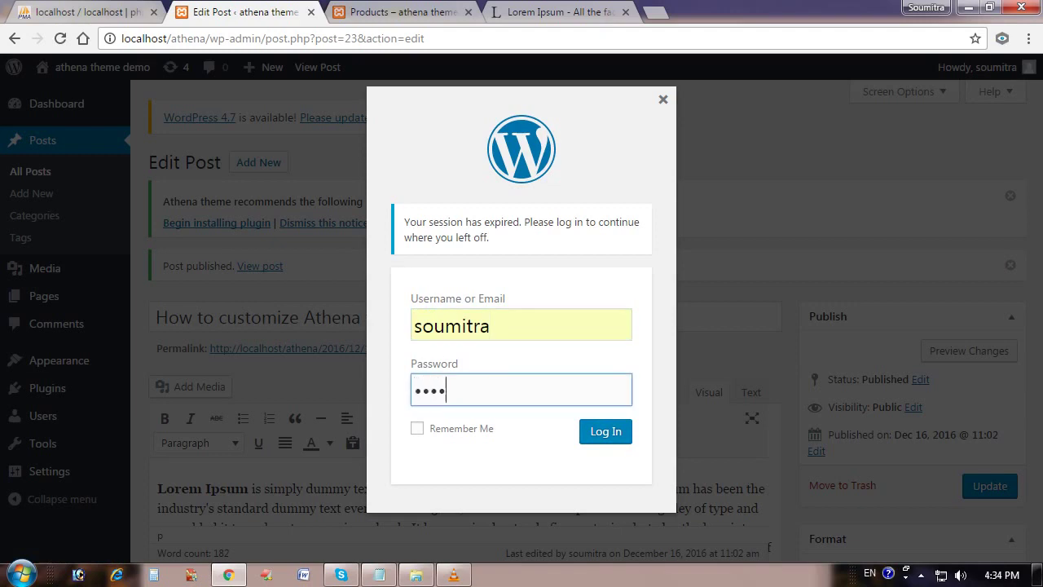
key("Return")
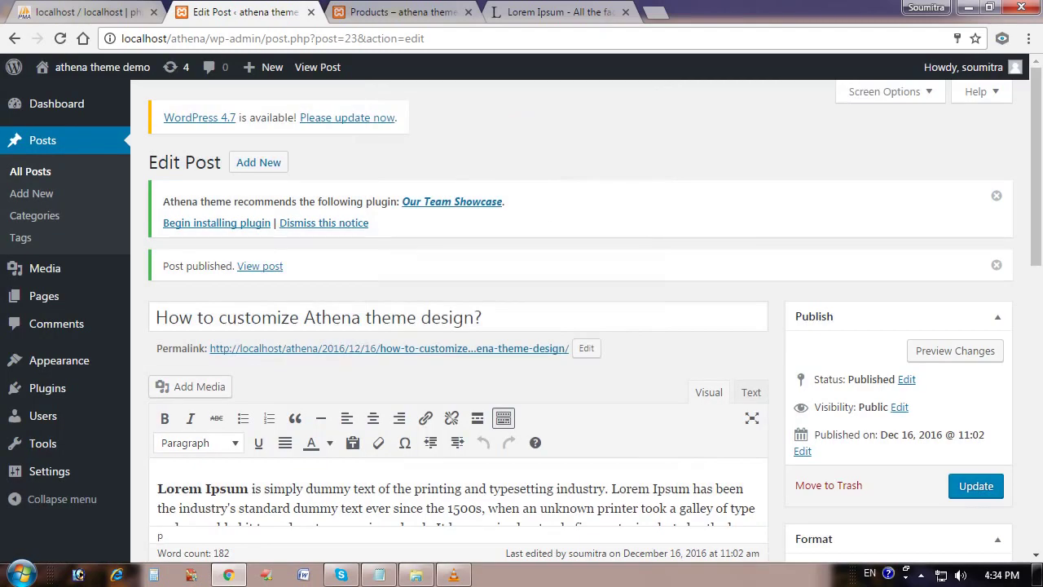
Step: Open the Athena theme's Theme Footer template (footer.php) in the theme editor and examine its code
mouse_move(65, 360)
left_click(159, 361)
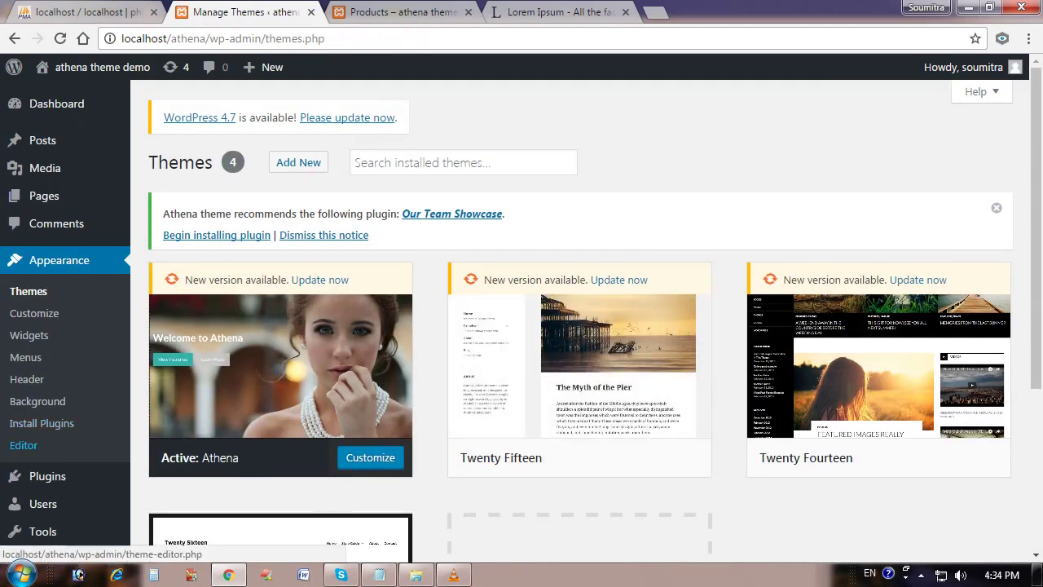
left_click(24, 445)
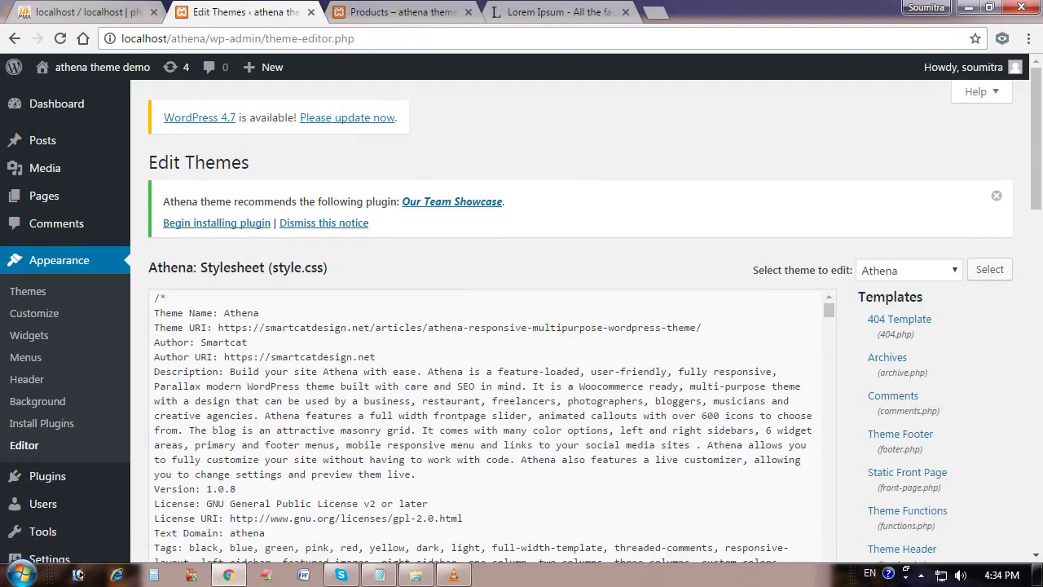
scroll(37, 401, "down", 1)
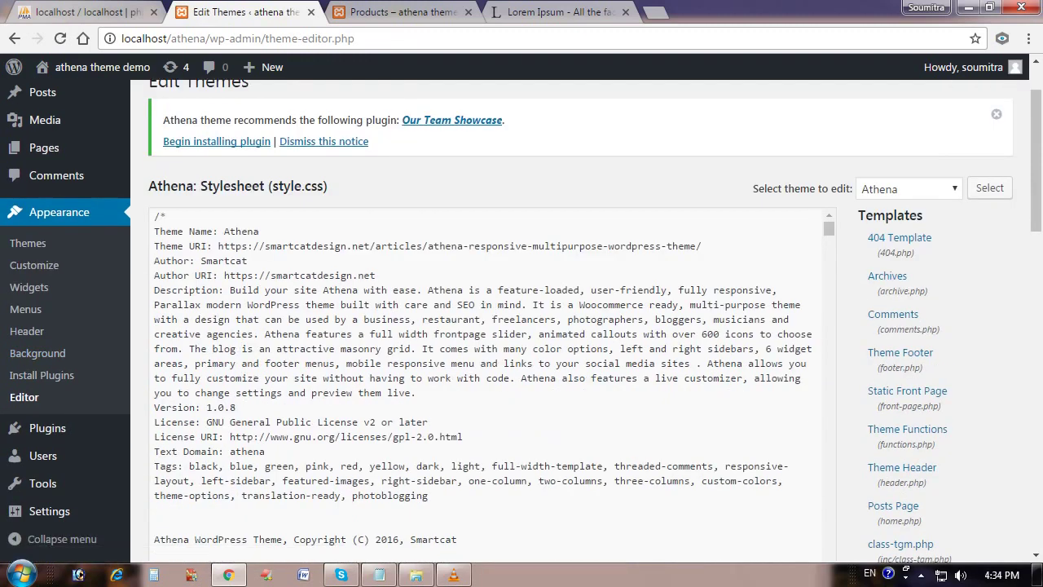
left_click(900, 352)
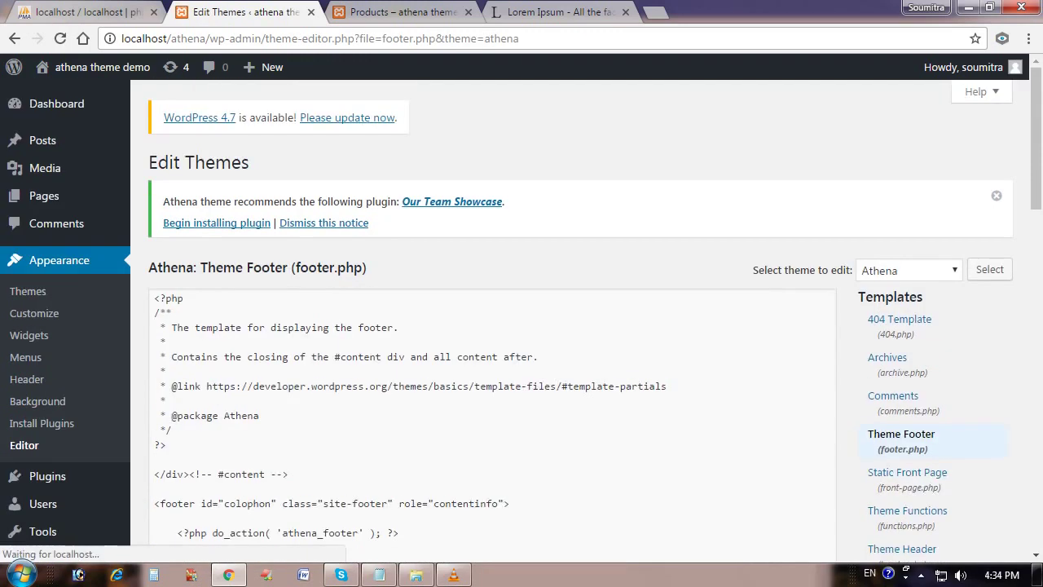
scroll(896, 244, "down", 1)
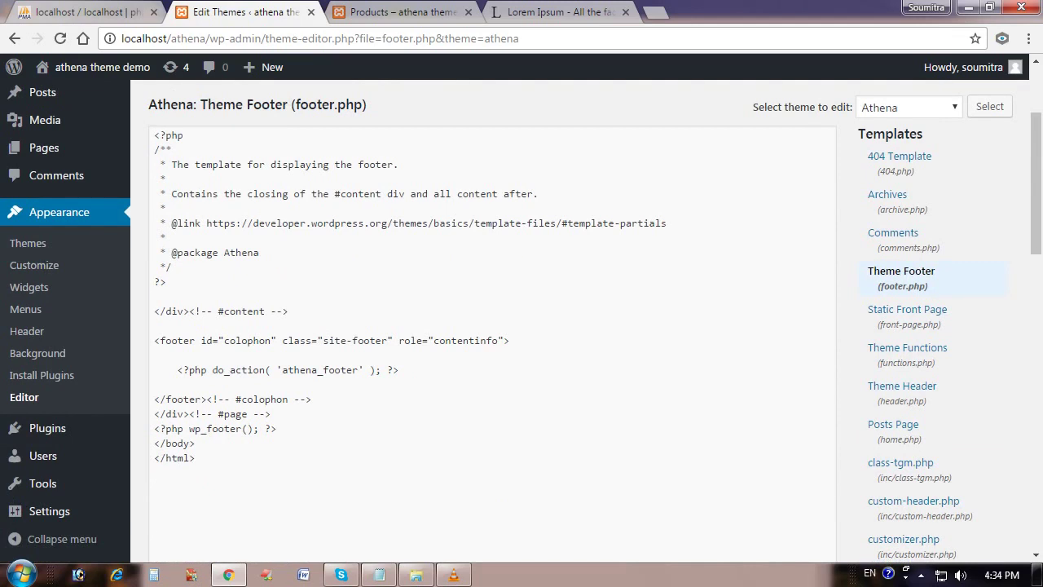
scroll(521, 326, "down", 2)
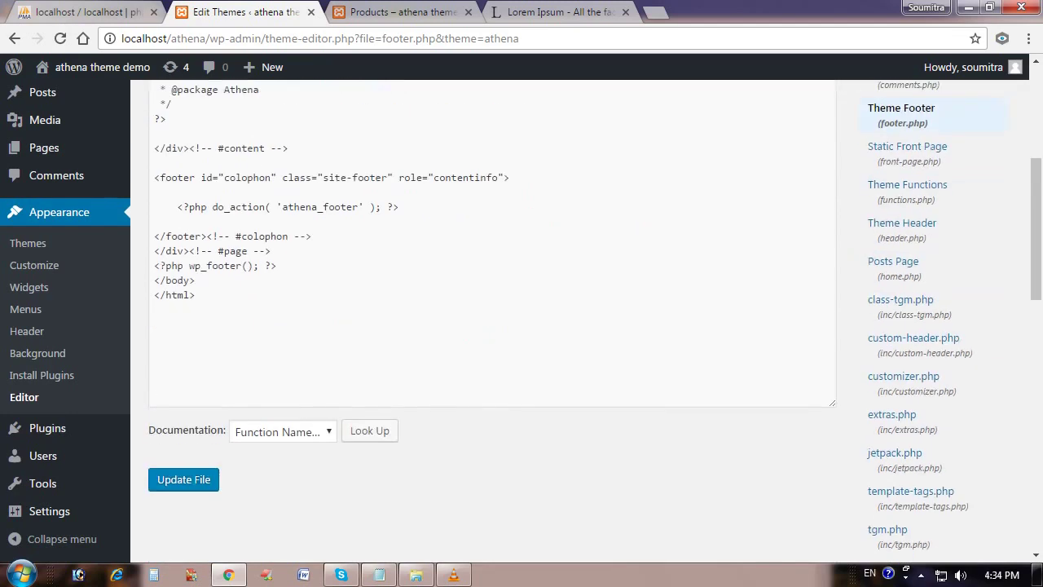
scroll(521, 326, "up", 2)
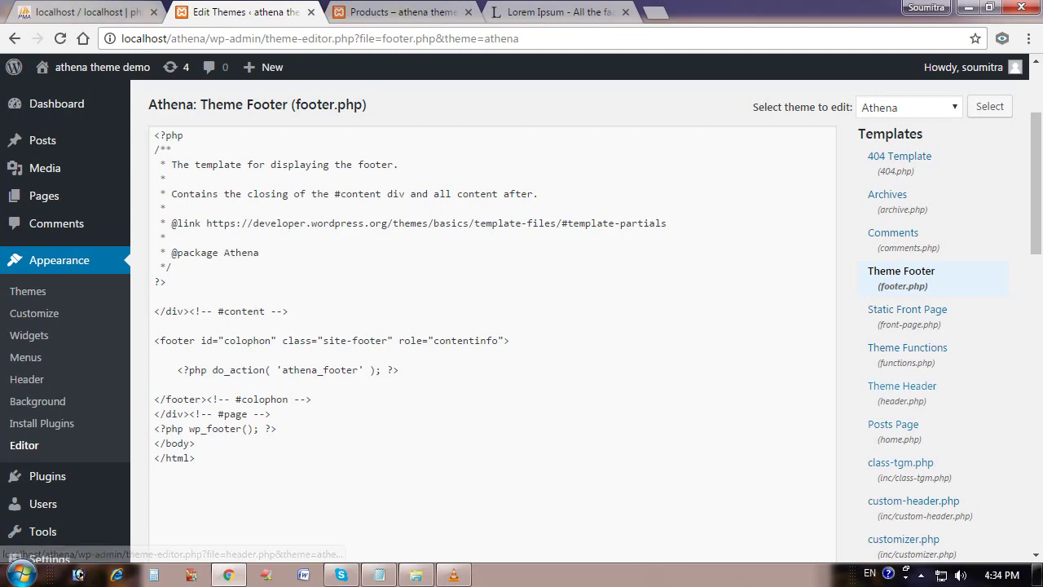
Step: Open the Theme Functions template (functions.php) and examine its code to the end, including the theme support and menu registration sections
left_click(907, 347)
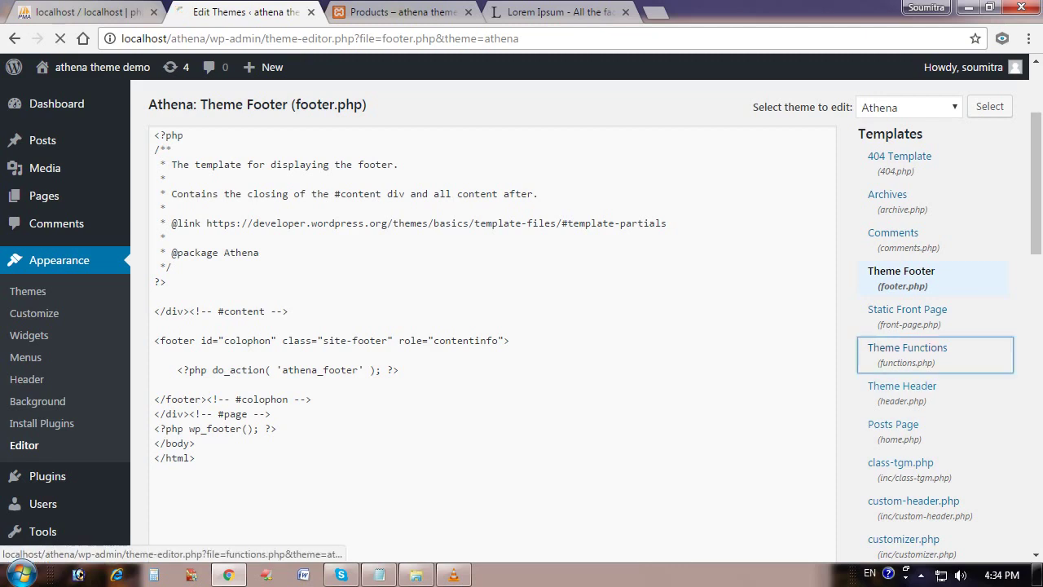
scroll(489, 423, "down", 6)
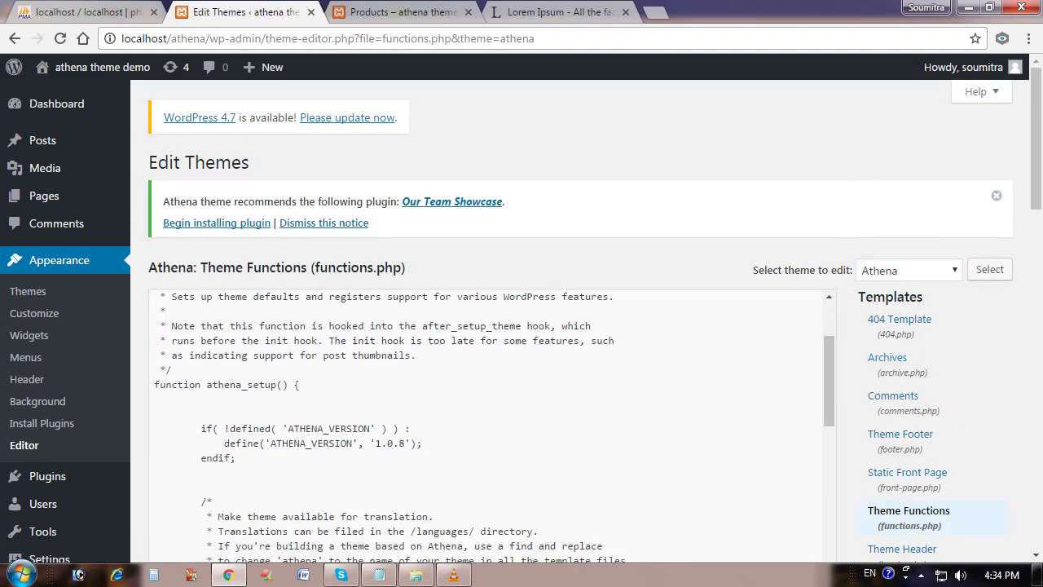
scroll(521, 326, "down", 3)
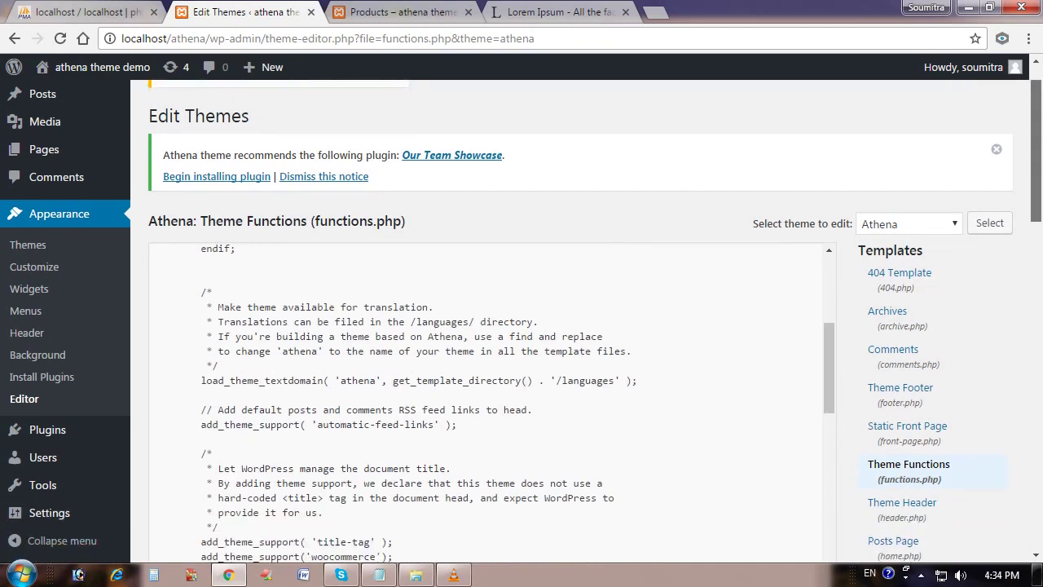
scroll(489, 269, "down", 3)
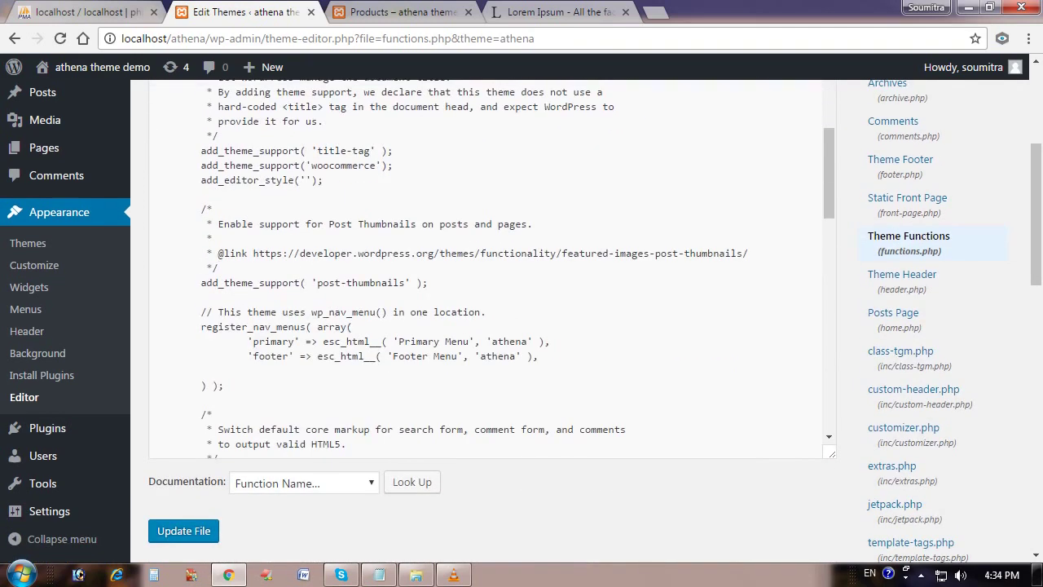
scroll(489, 269, "down", 2)
scroll(489, 268, "down", 2)
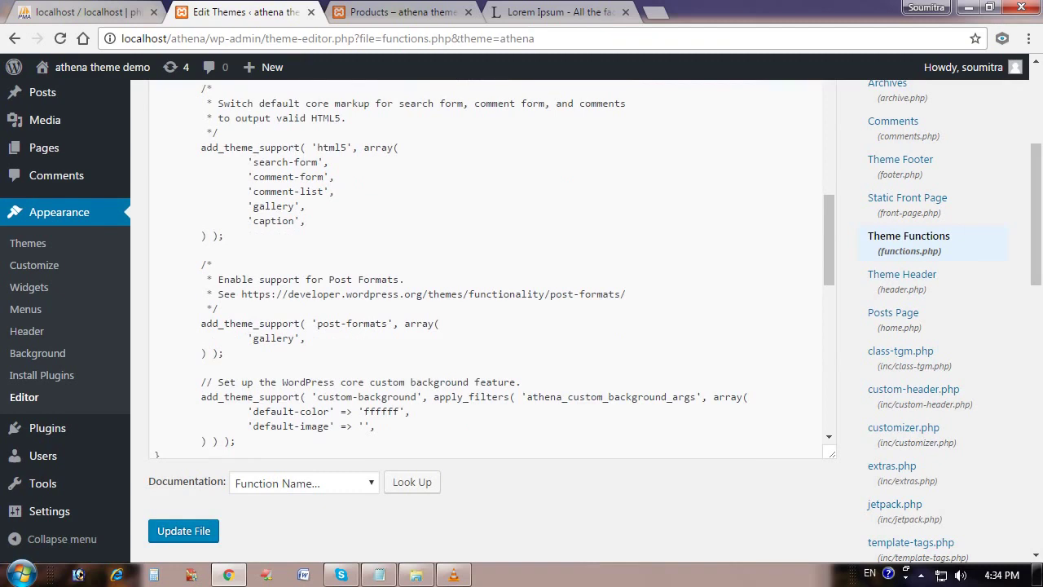
scroll(488, 269, "down", 1)
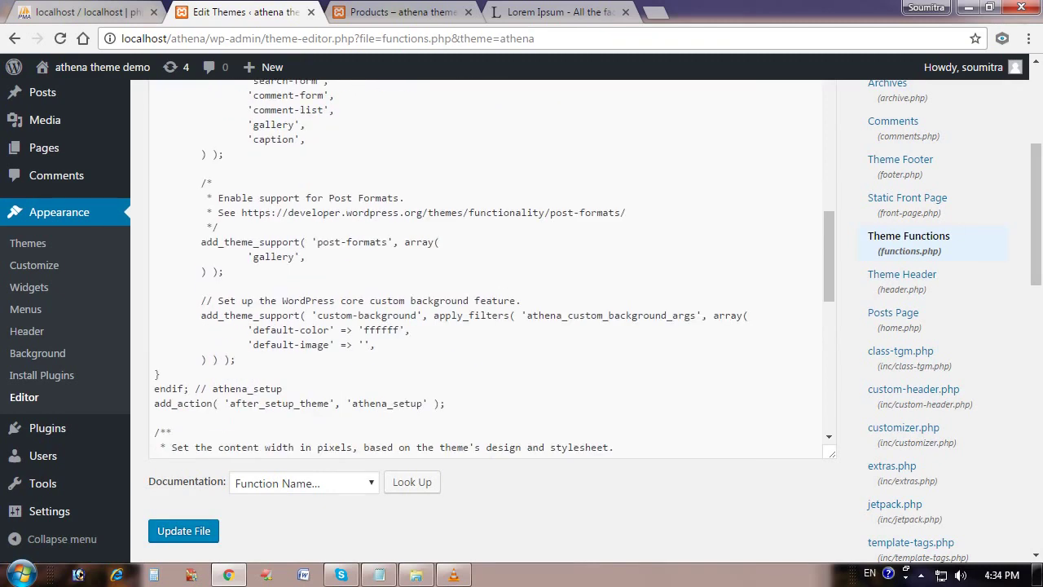
scroll(489, 269, "down", 3)
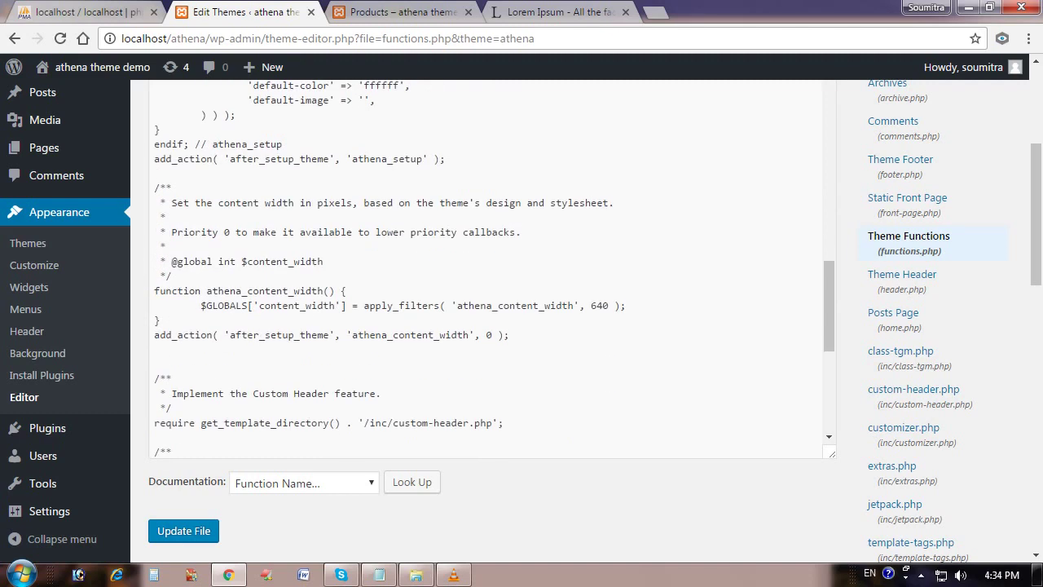
scroll(489, 269, "down", 4)
scroll(489, 269, "down", 3)
scroll(489, 269, "down", 1)
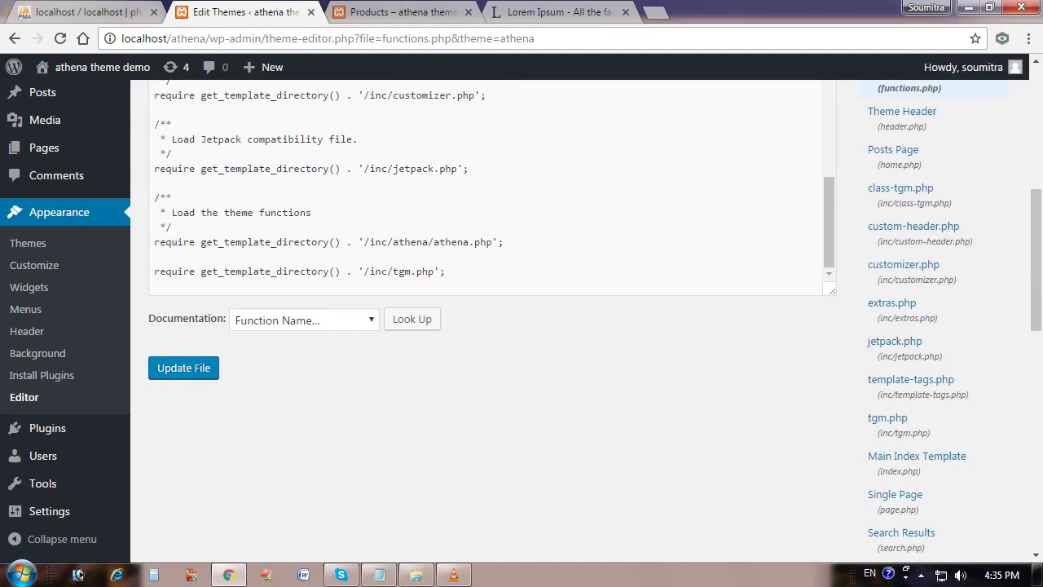
scroll(489, 188, "up", 3)
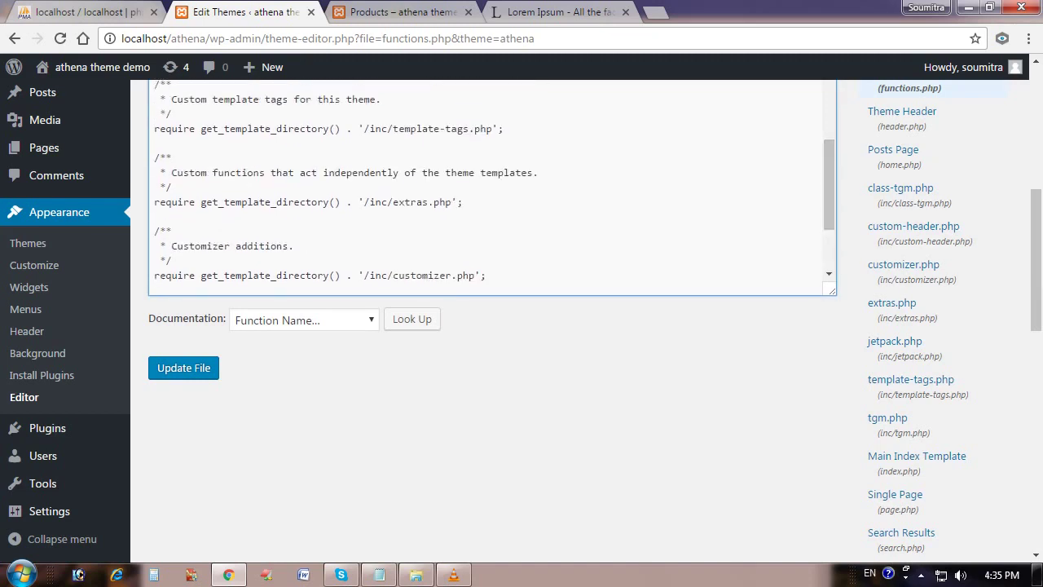
scroll(489, 245, "up", 5)
scroll(489, 268, "up", 2)
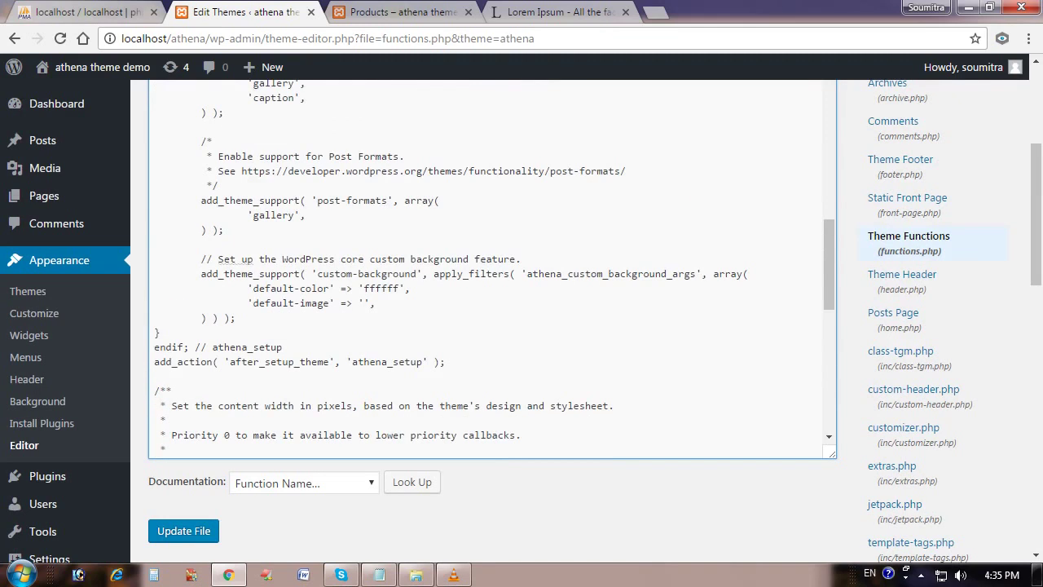
scroll(489, 269, "up", 2)
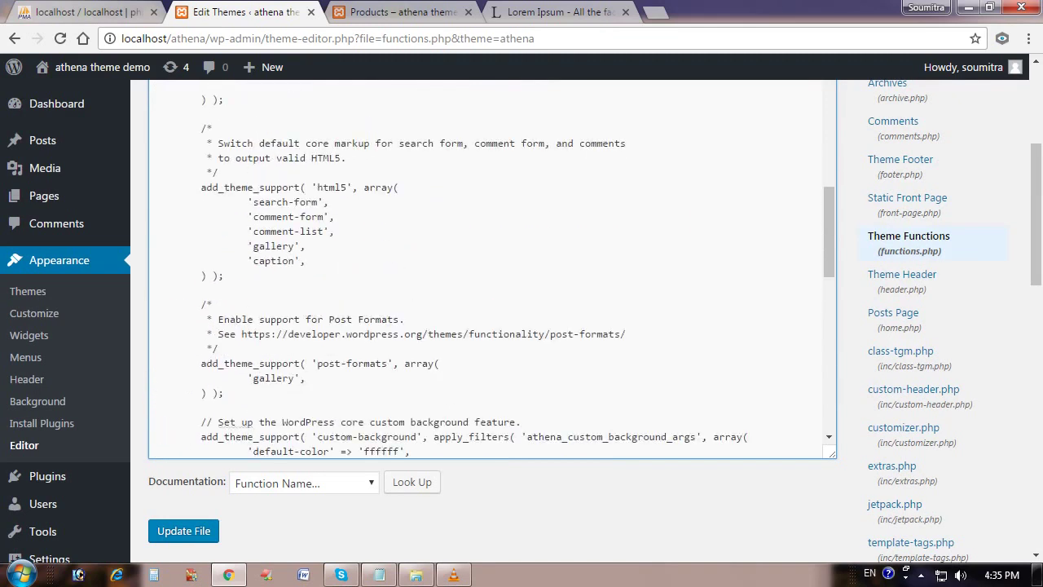
scroll(489, 268, "up", 1)
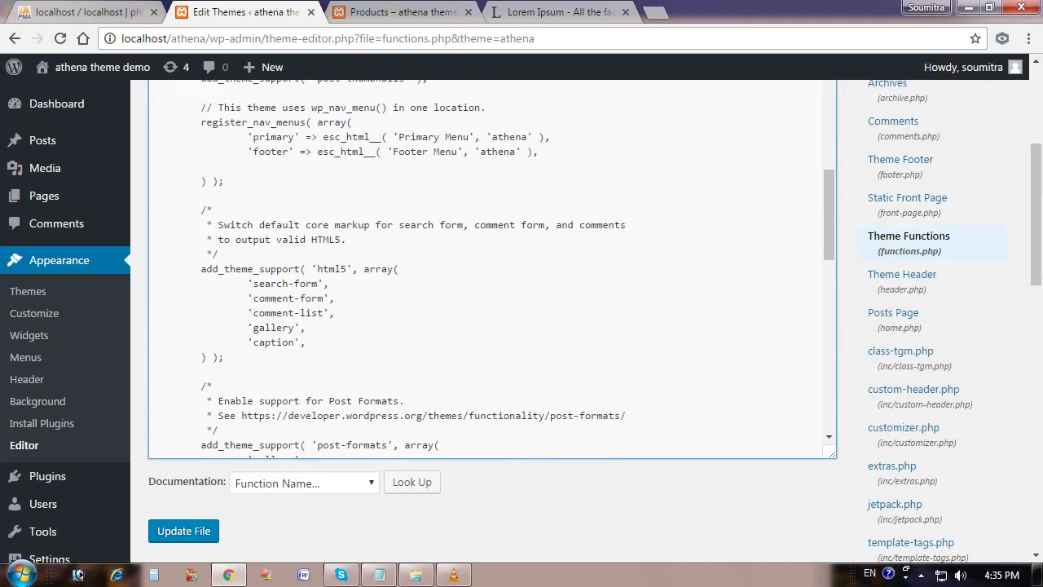
scroll(897, 432, "up", 1)
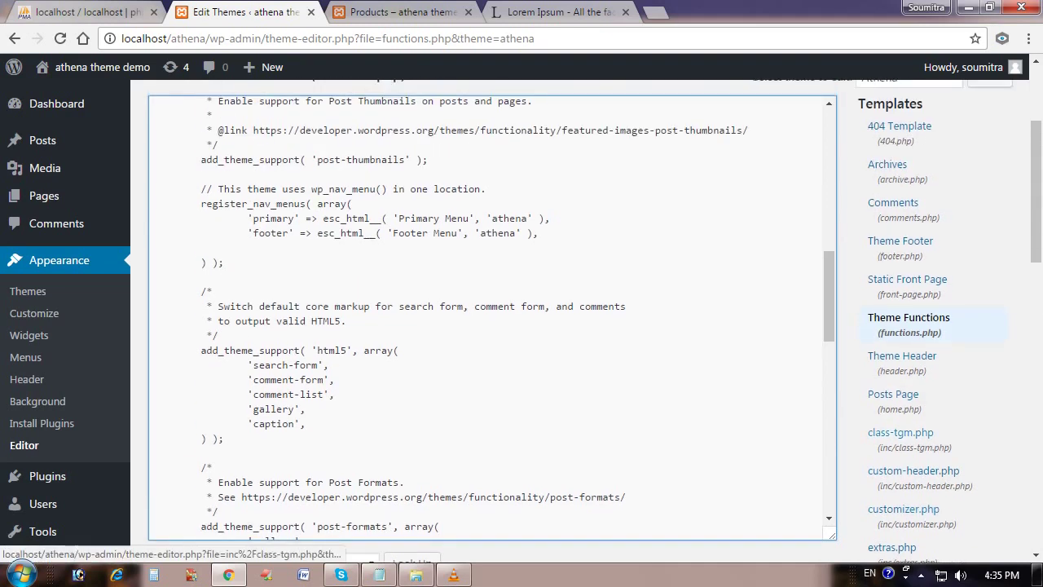
scroll(897, 424, "up", 2)
scroll(897, 424, "down", 1)
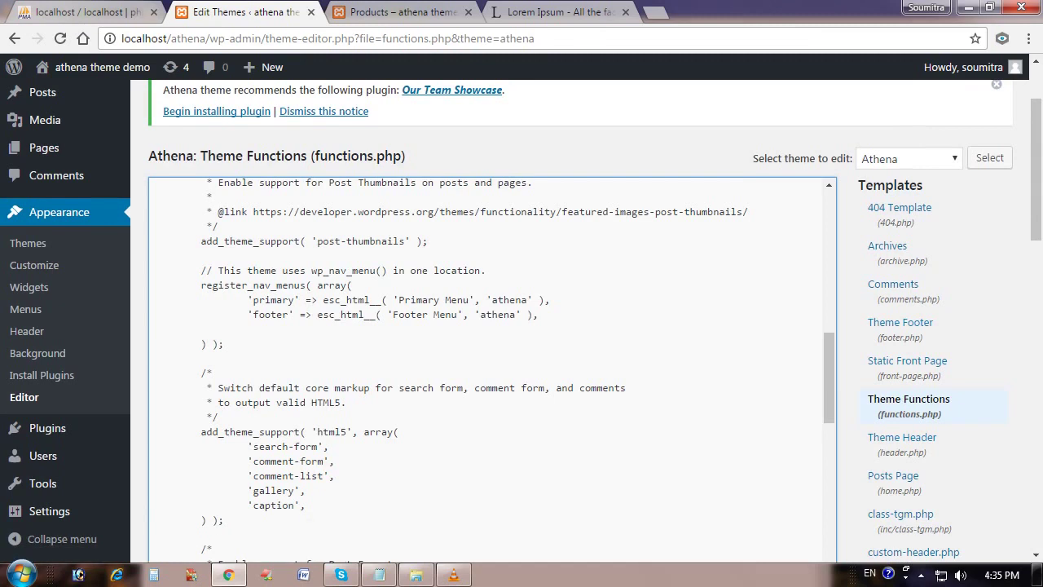
scroll(32, 294, "up", 2)
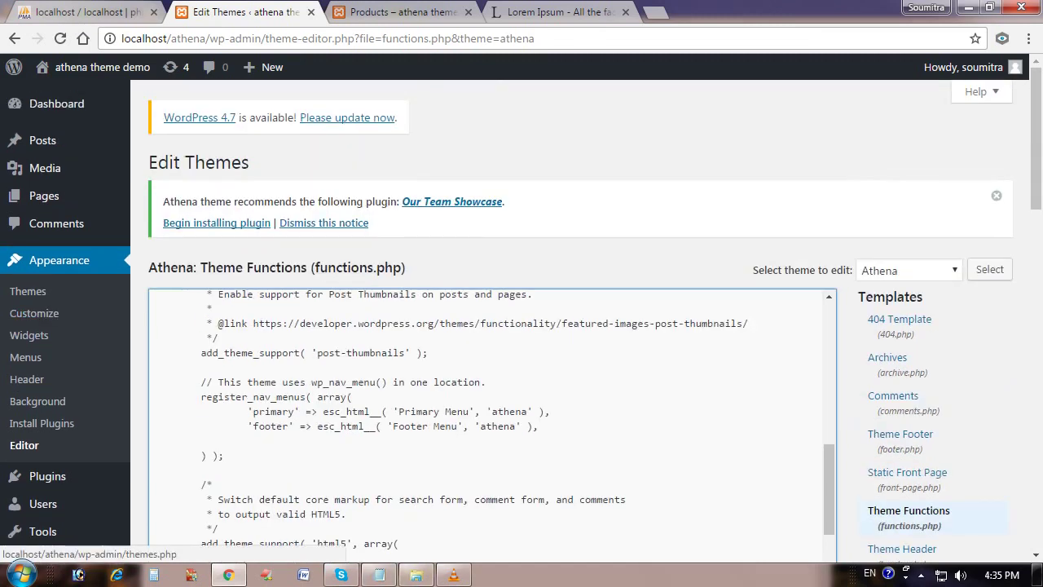
Step: Open the theme customizer and go to the Logo settings under Logo, Title & Favicon
left_click(33, 313)
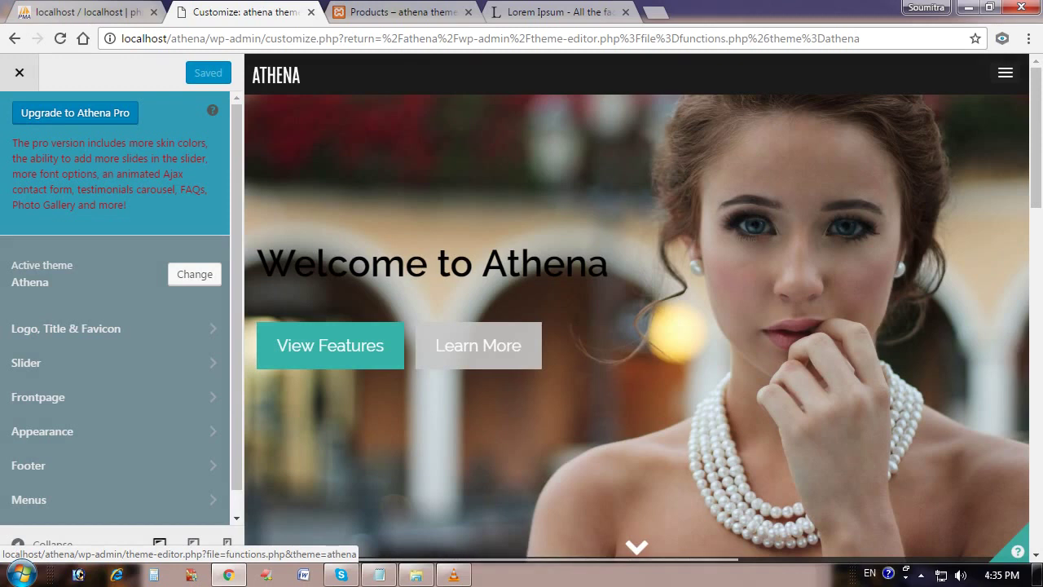
scroll(115, 307, "down", 1)
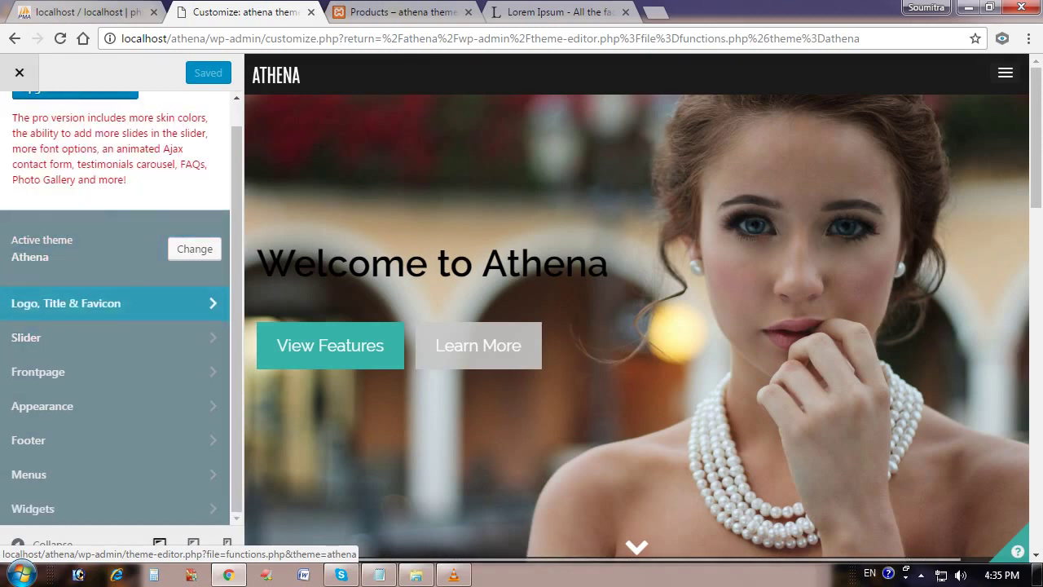
left_click(114, 303)
left_click(82, 177)
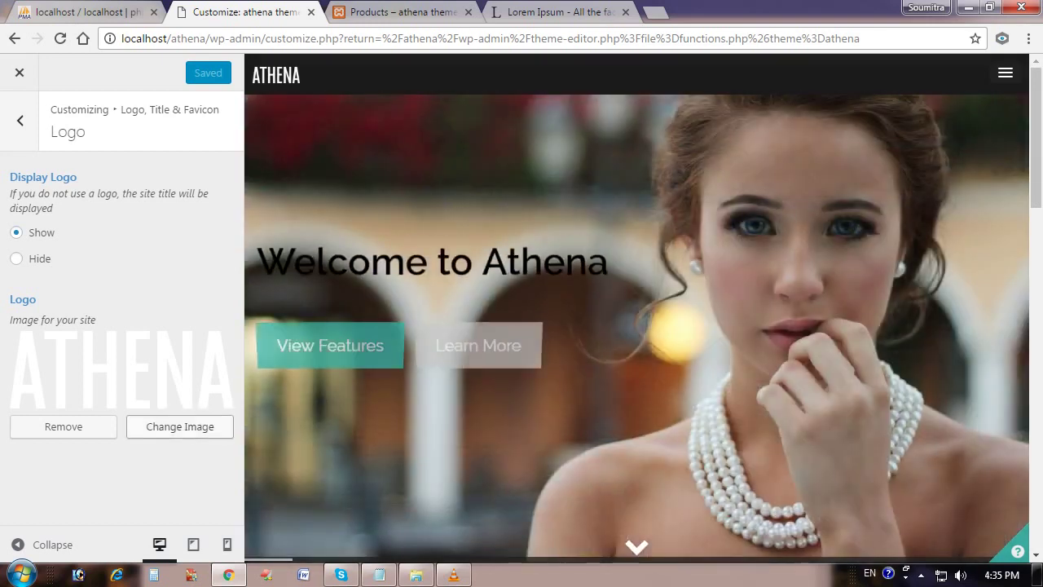
Step: Start replacing the logo with an uploaded file, browsing to the WEB > WEB TEMPLATE > BUSINESS > corporate theme > pic folder on Local Disk (E:)
left_click(179, 426)
left_click(68, 133)
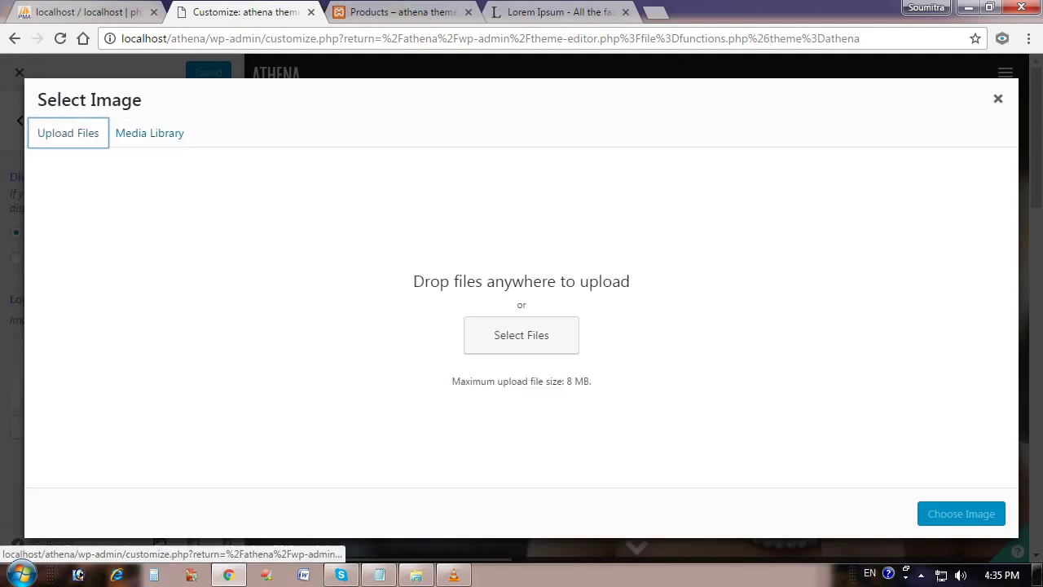
left_click(521, 335)
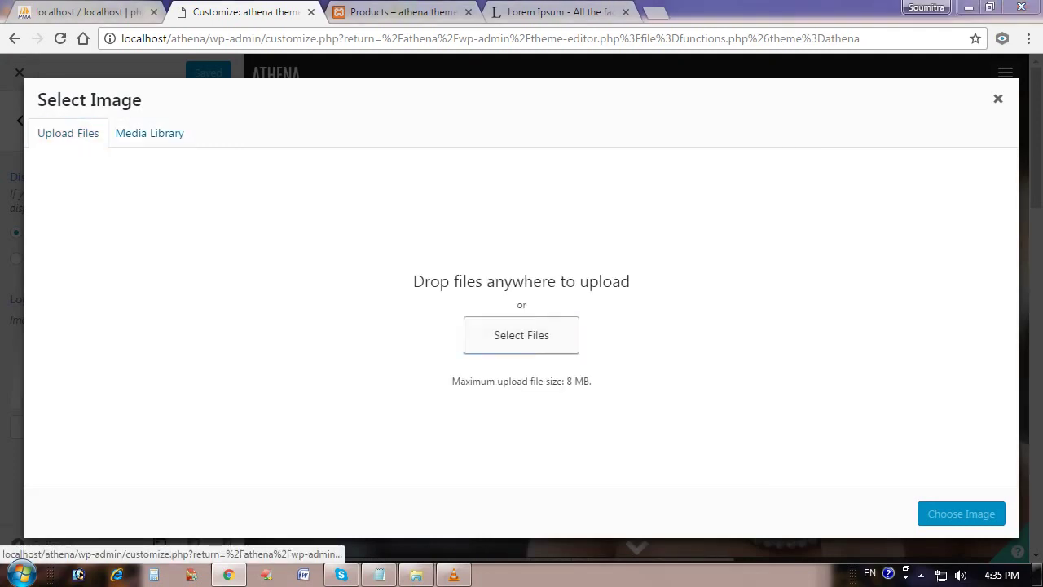
left_click(522, 335)
left_click(121, 338)
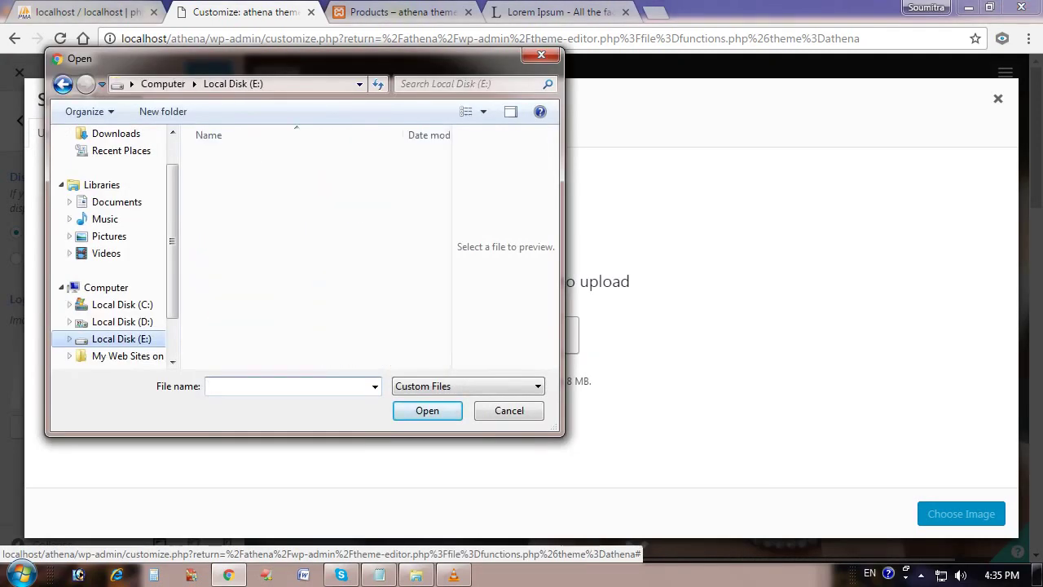
double_click(222, 329)
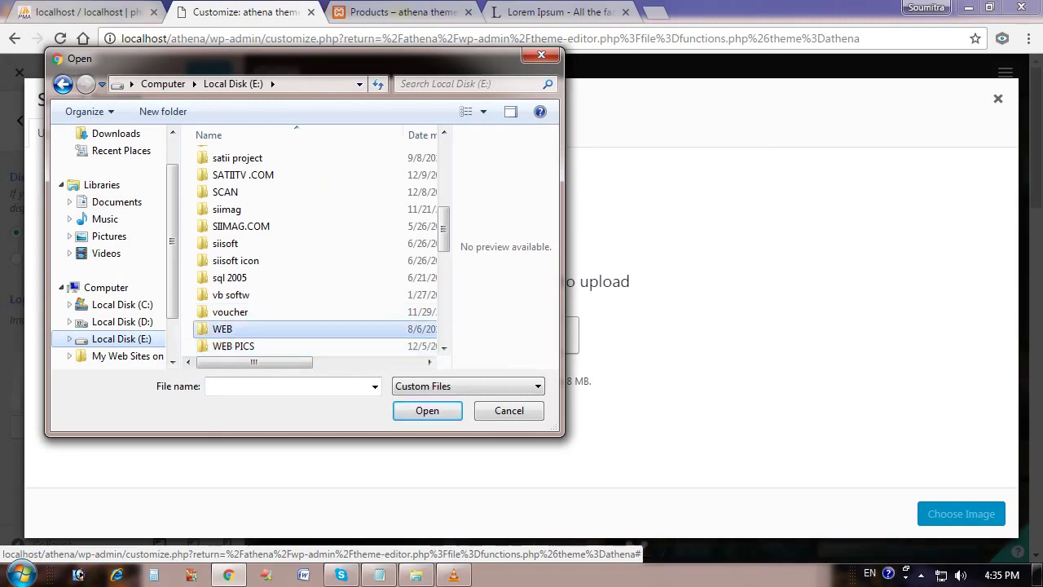
left_click(247, 210)
double_click(247, 210)
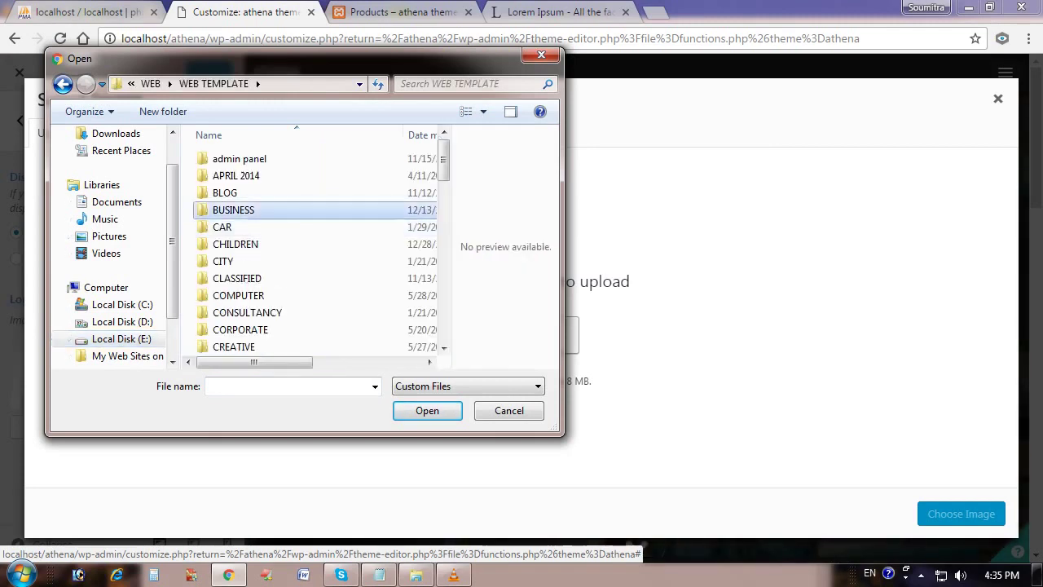
double_click(236, 209)
left_click(249, 226)
double_click(249, 226)
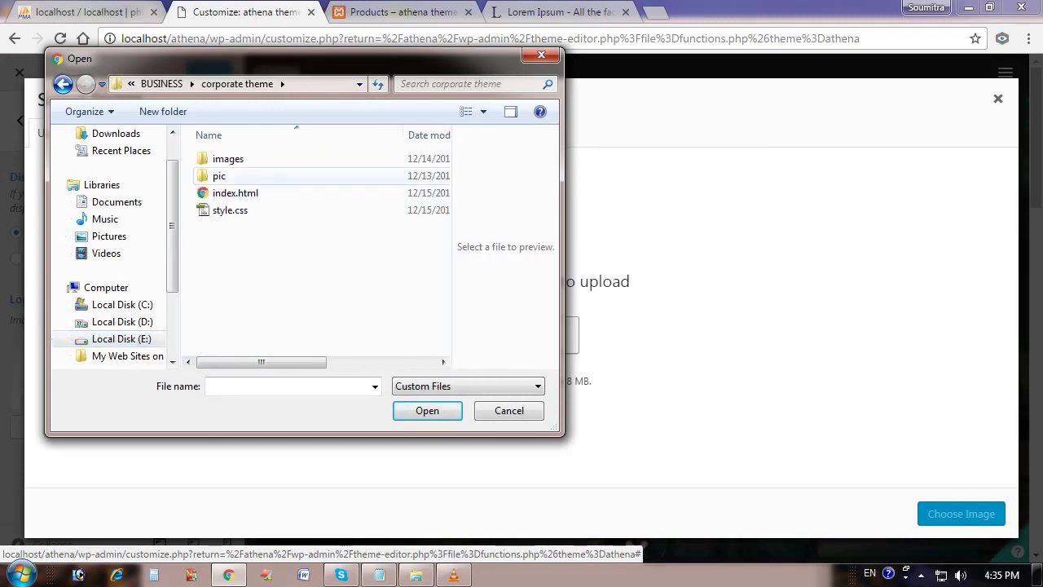
double_click(232, 175)
Step: Upload Logomakr_3u8VV0.png and choose it as the site's logo image
scroll(235, 310, "down", 5)
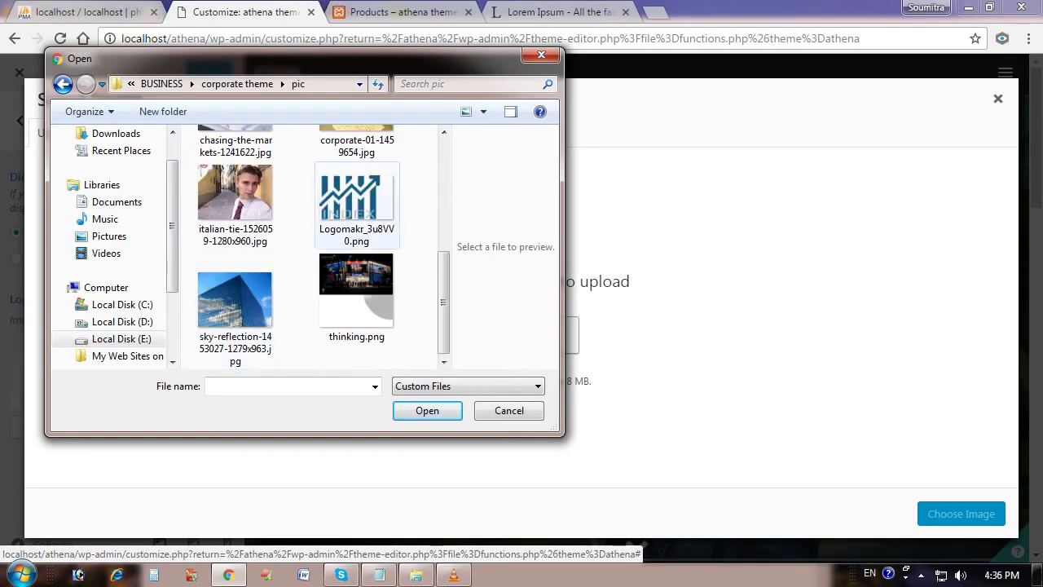
left_click(356, 204)
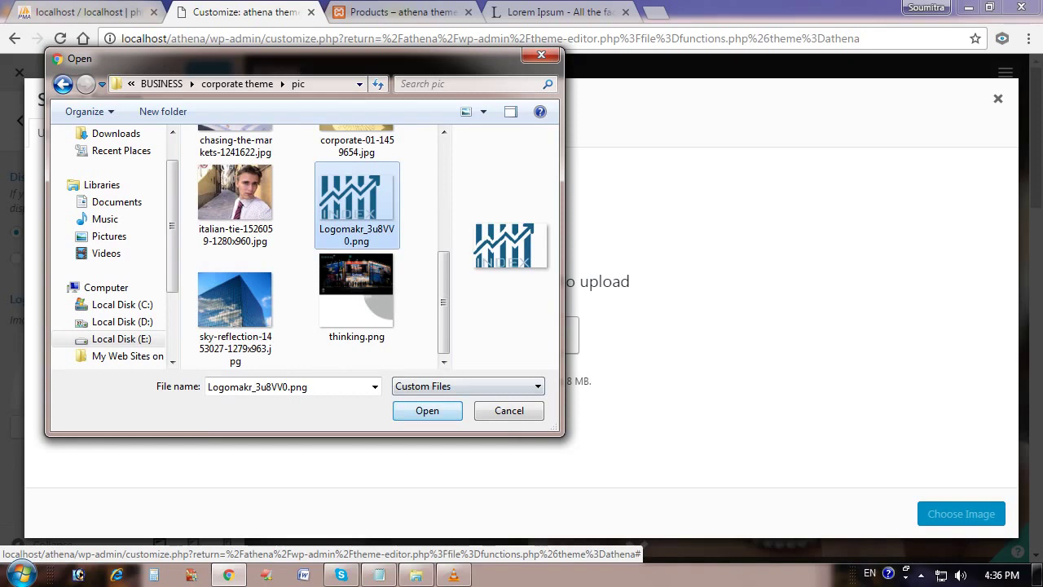
left_click(427, 410)
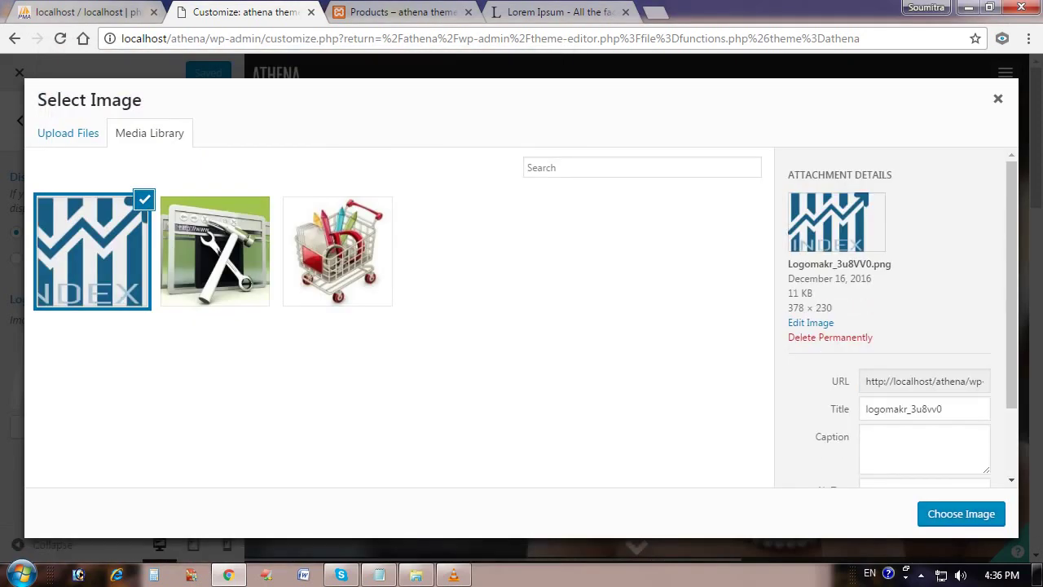
left_click(961, 513)
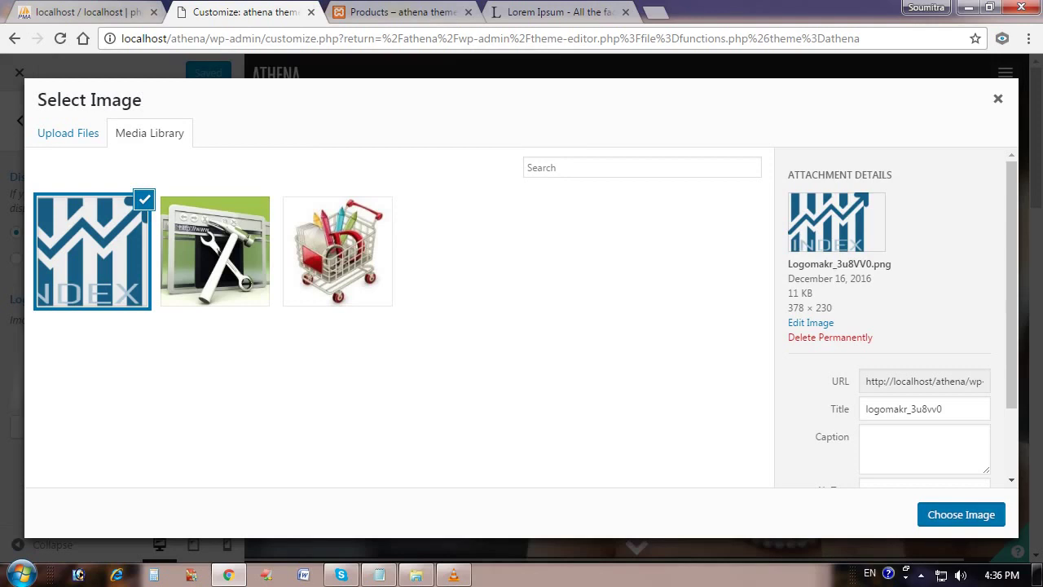
Step: Apply the selected logo image, save and publish it, and check it on the live site's Home page
left_click(962, 514)
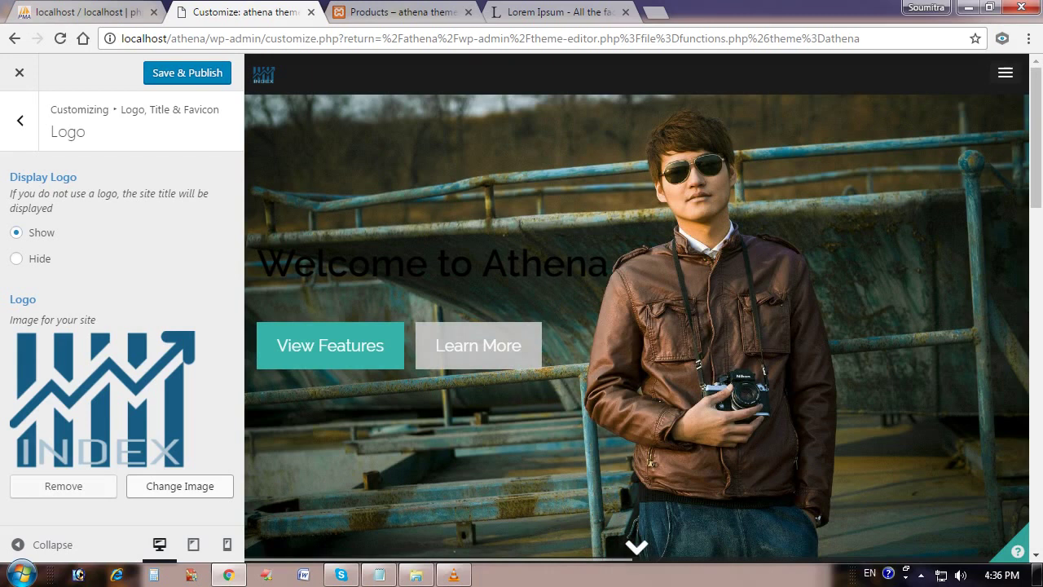
left_click(188, 73)
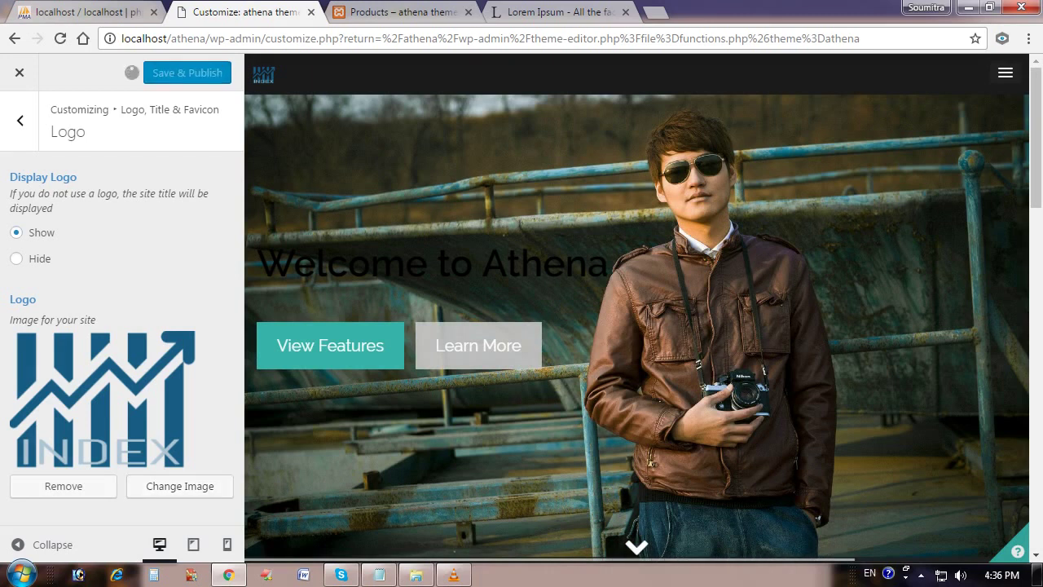
left_click(383, 11)
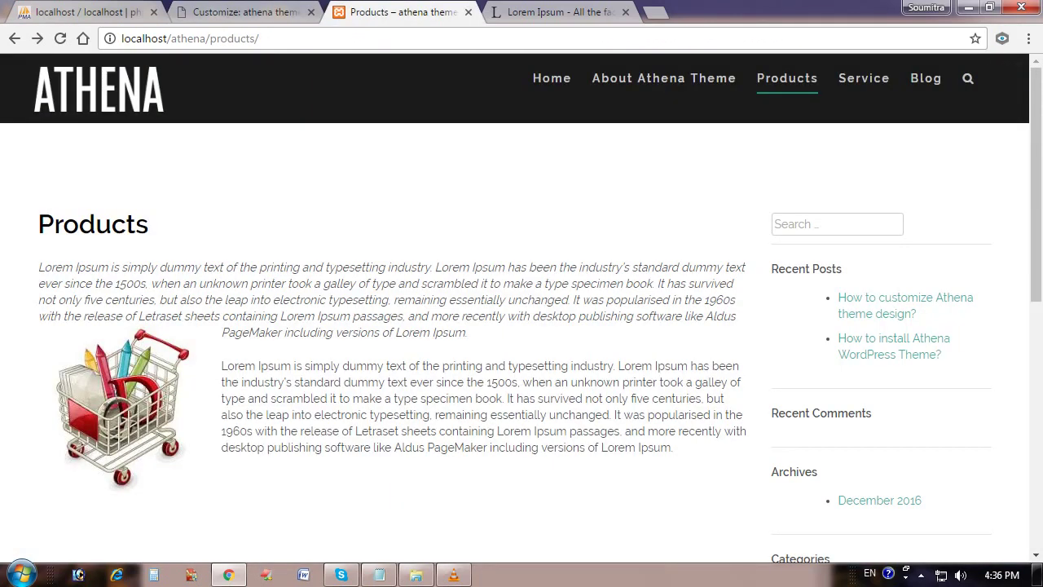
left_click(552, 78)
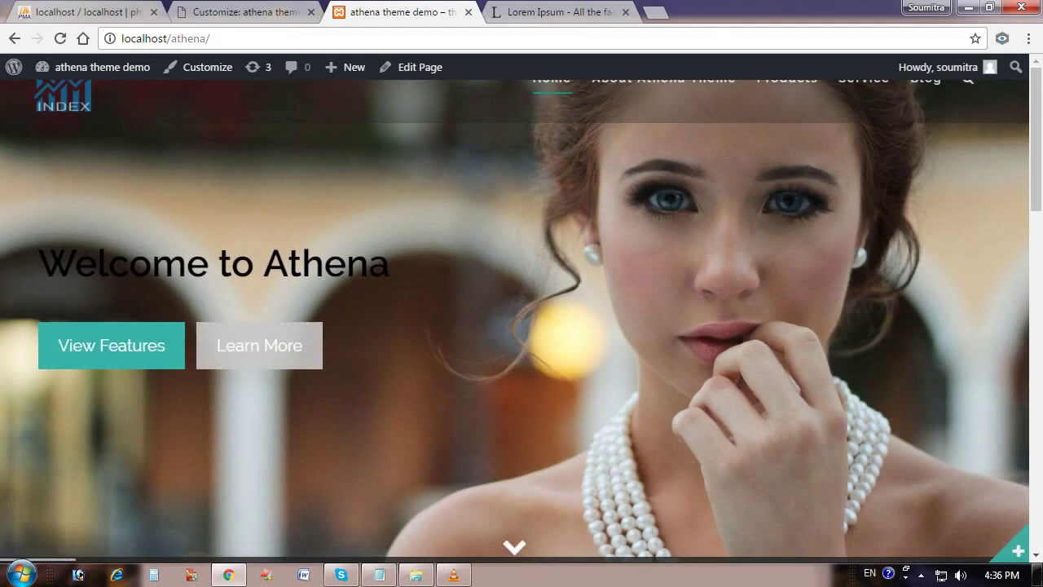
Step: Open the Site Title, Tagline & Favicon settings in the customizer and change the site title to "Our Consultancy"
left_click(237, 11)
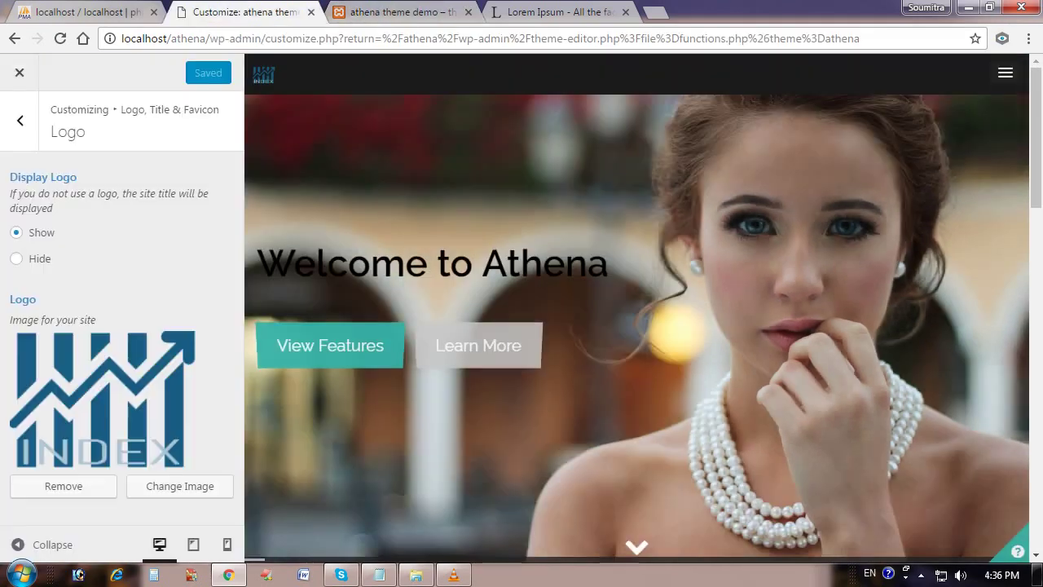
left_click(20, 120)
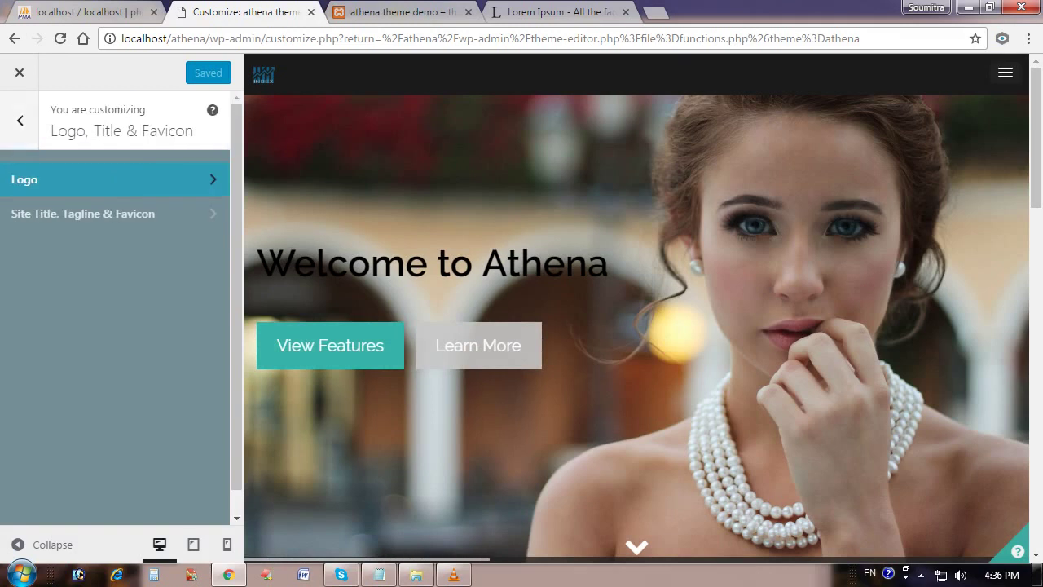
left_click(82, 213)
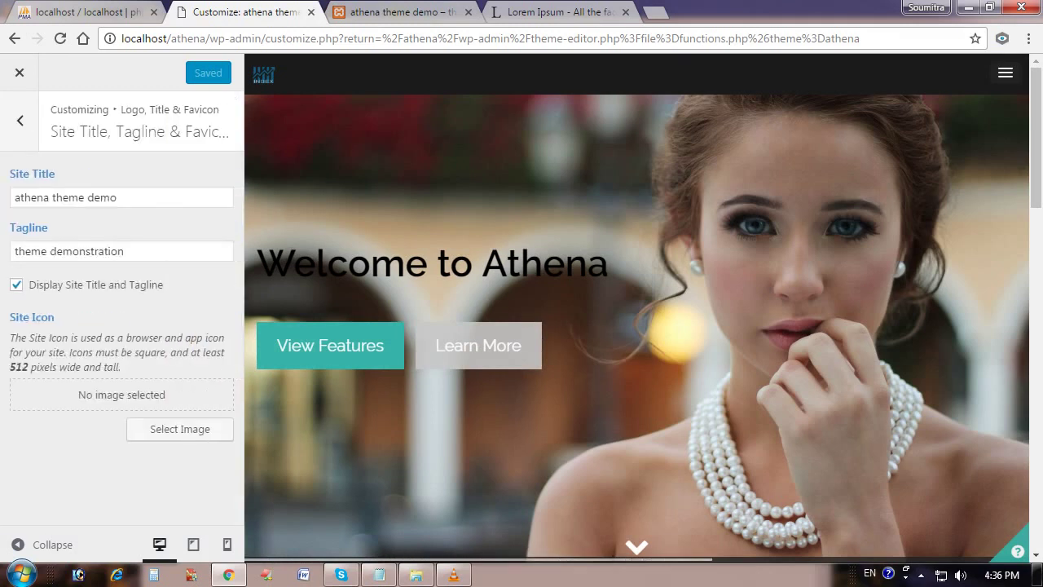
left_click(21, 197)
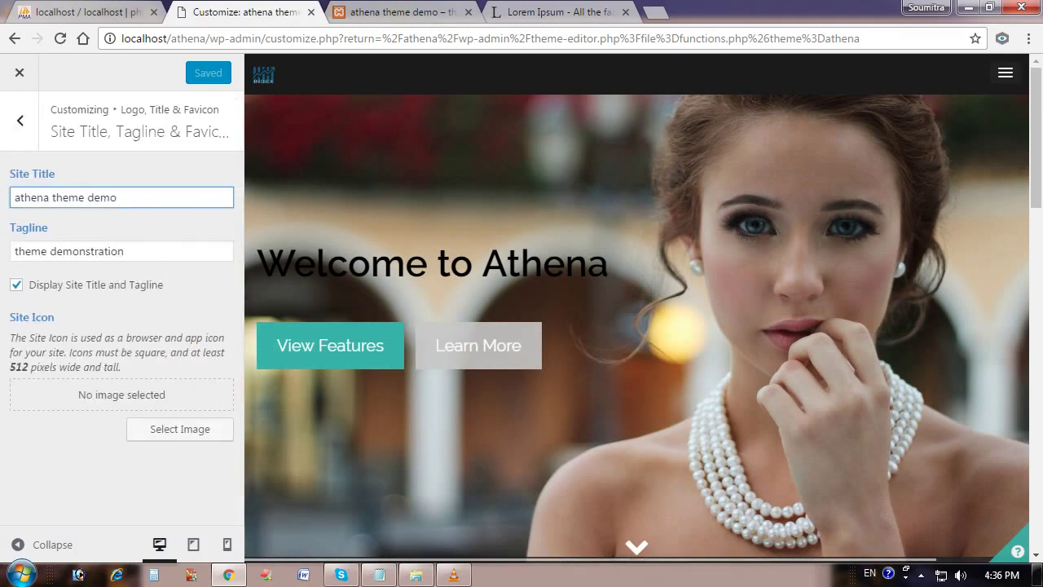
left_click(396, 11)
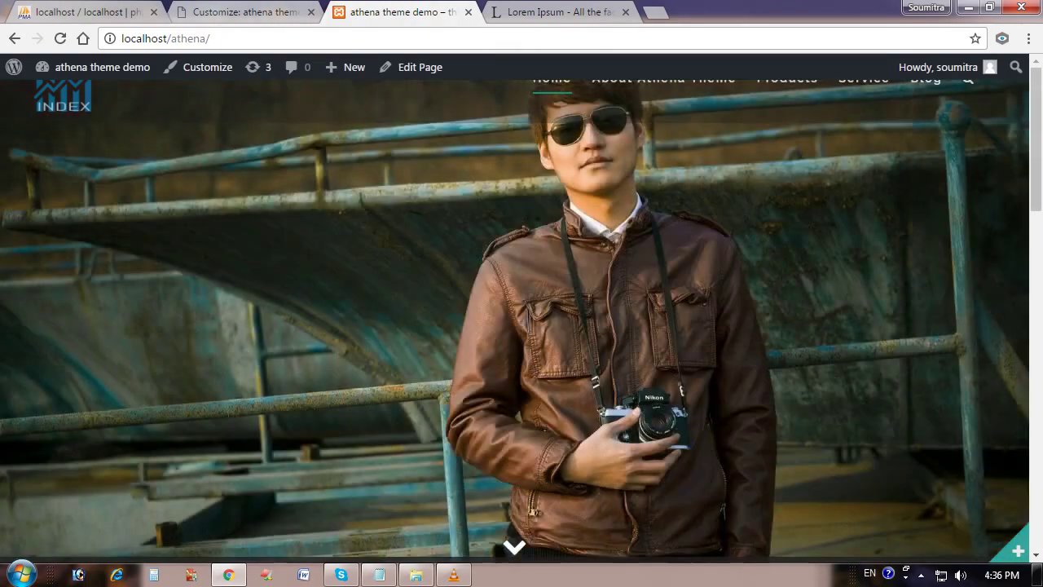
left_click(242, 11)
left_click_drag(121, 198, 13, 197)
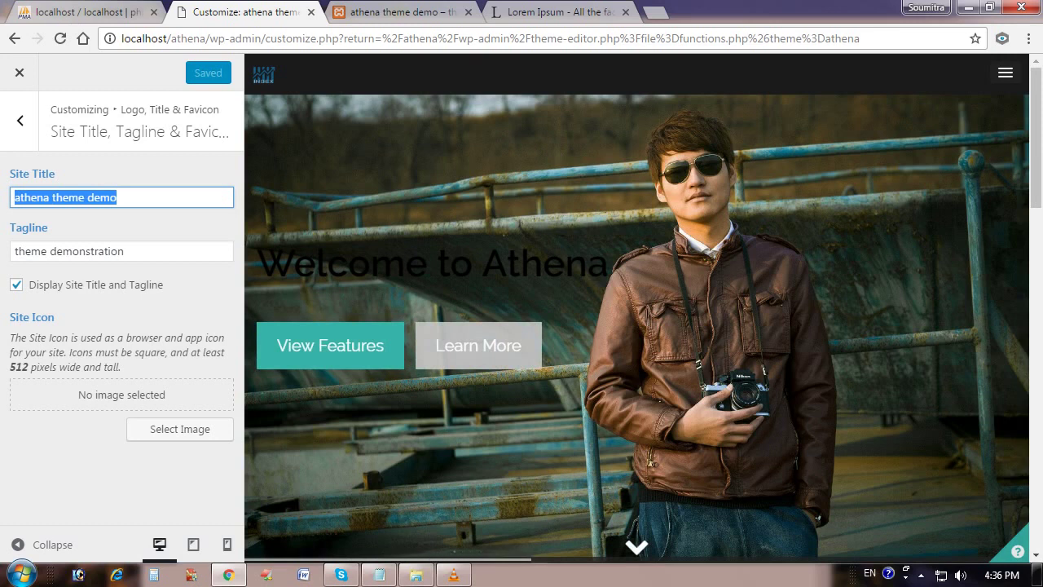
type("Our Consulta")
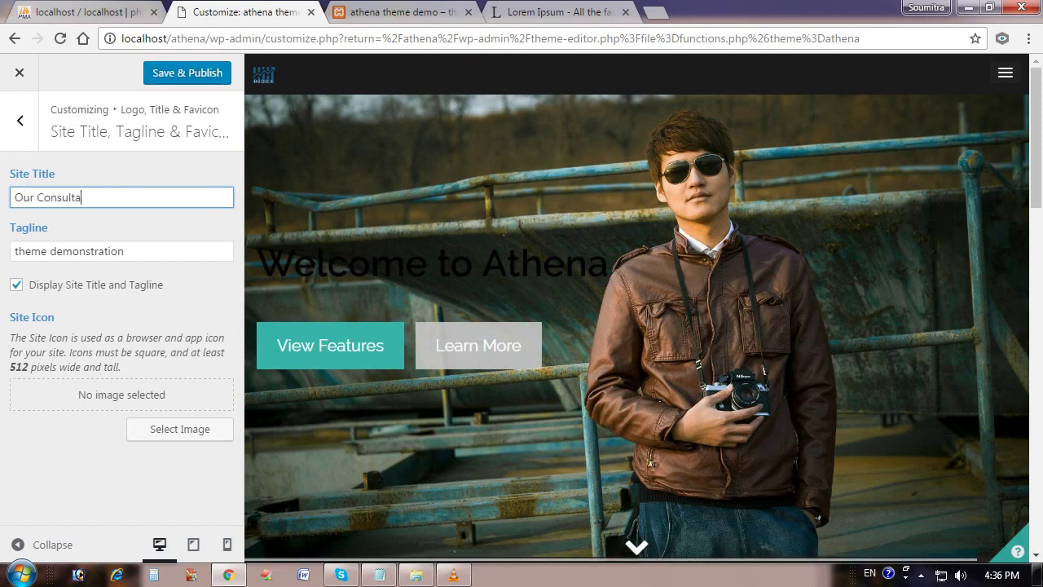
type("ncy")
key("Tab")
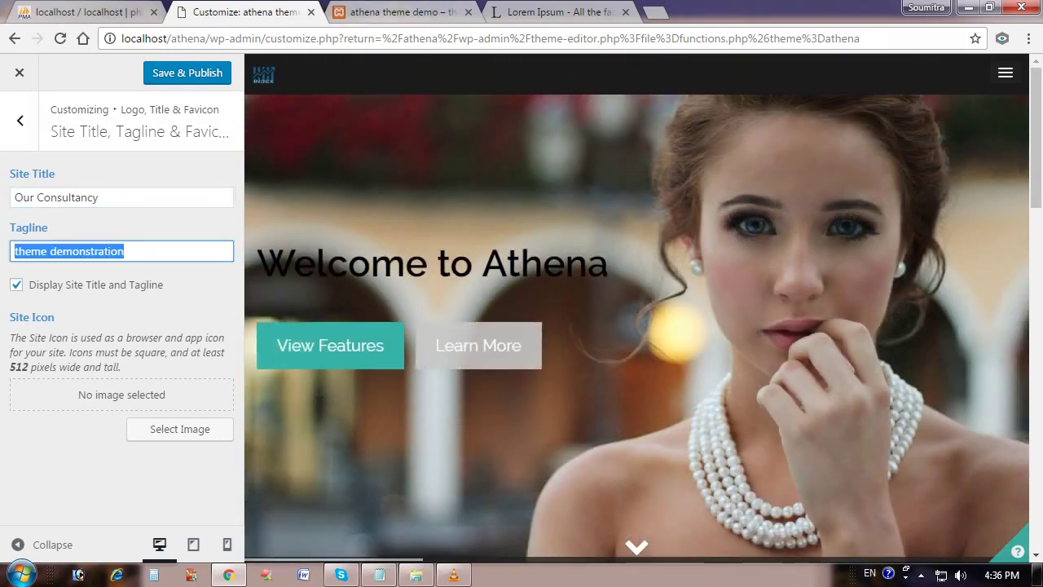
Step: Replace the tagline with "Business" and publish the site identity changes
key("ctrl+Tab")
scroll(522, 317, "down", 5)
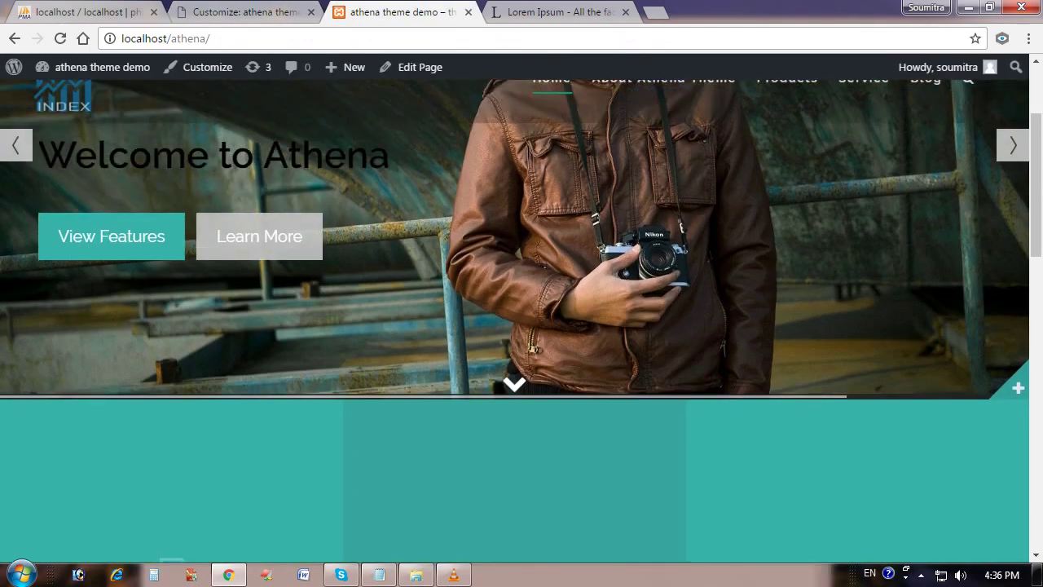
scroll(521, 318, "up", 5)
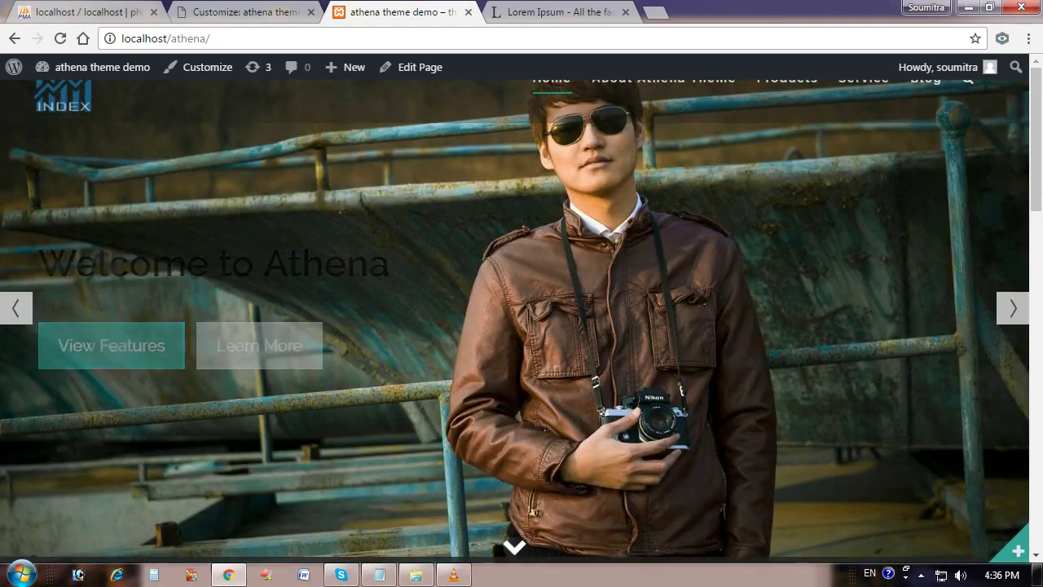
key("ctrl+shift+Tab")
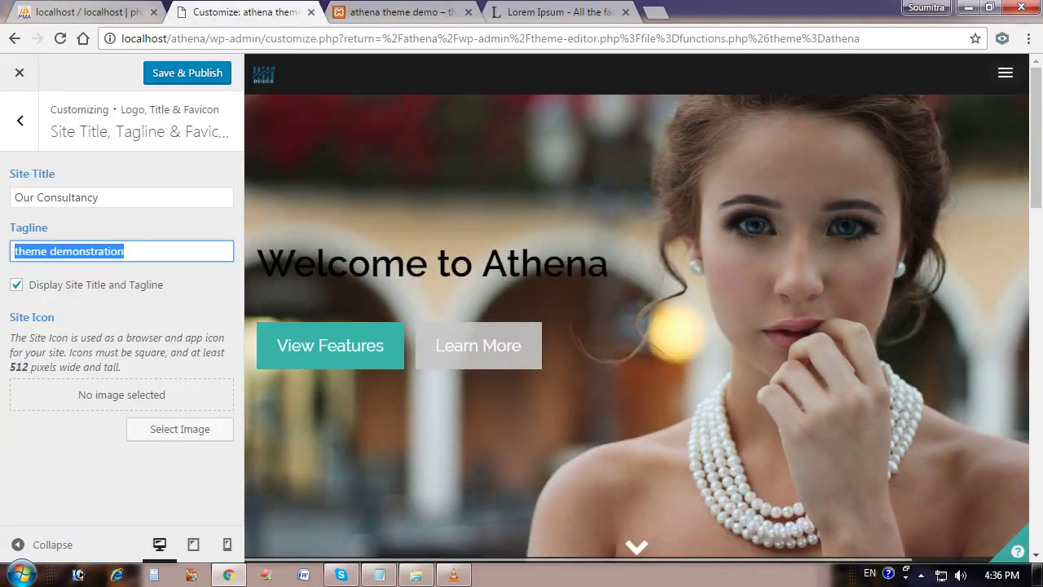
type("Busine")
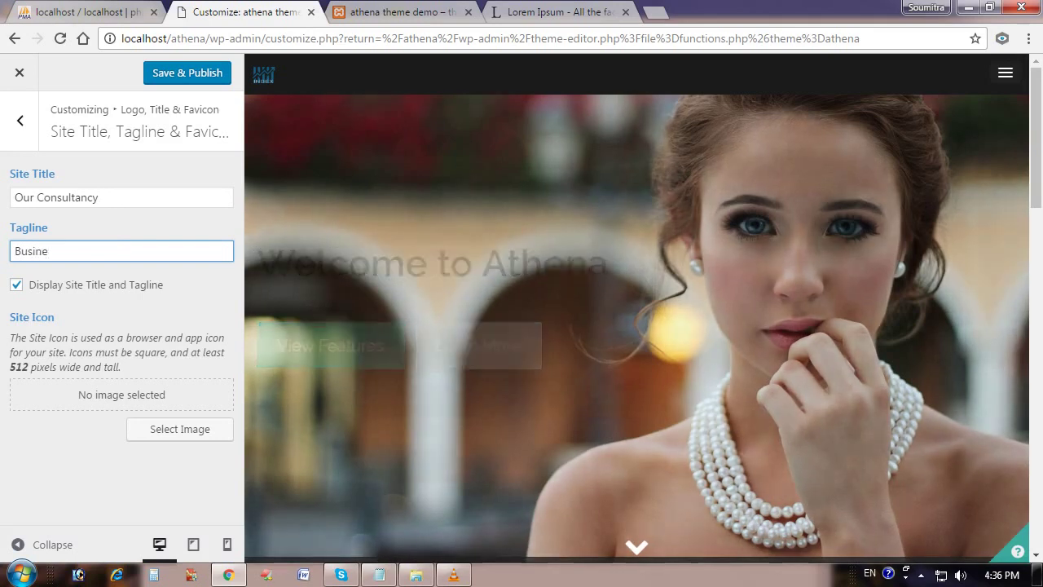
type("ss")
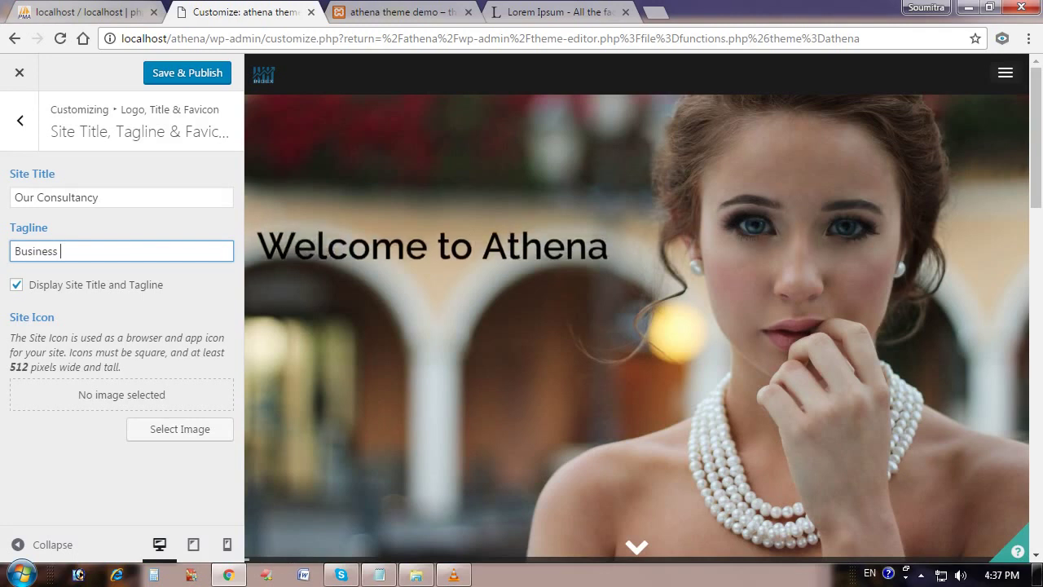
left_click(186, 73)
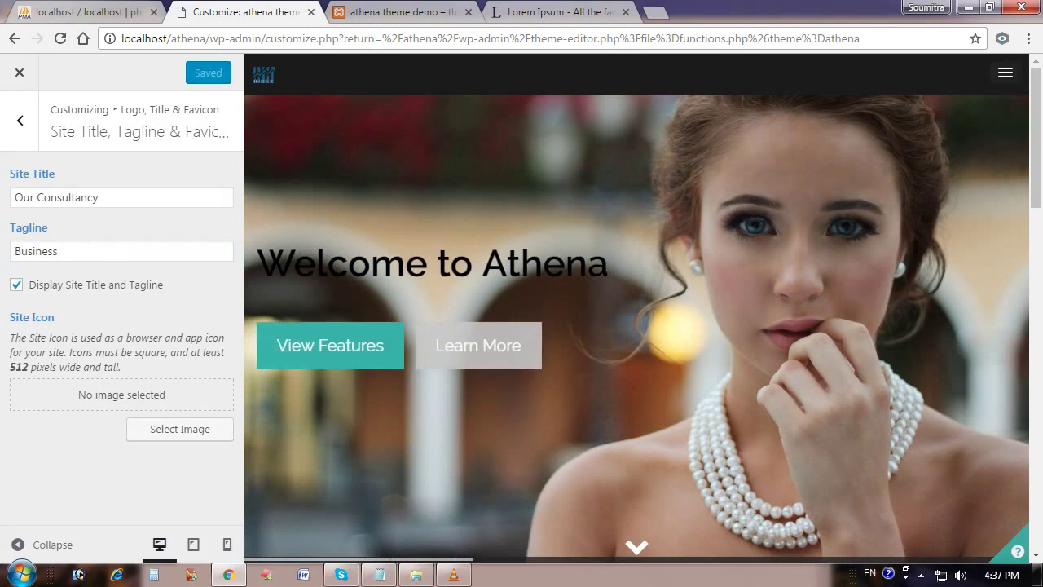
Step: Reload the live home page to check the new site title and tagline, and return to the customizer
left_click(400, 11)
key("F5")
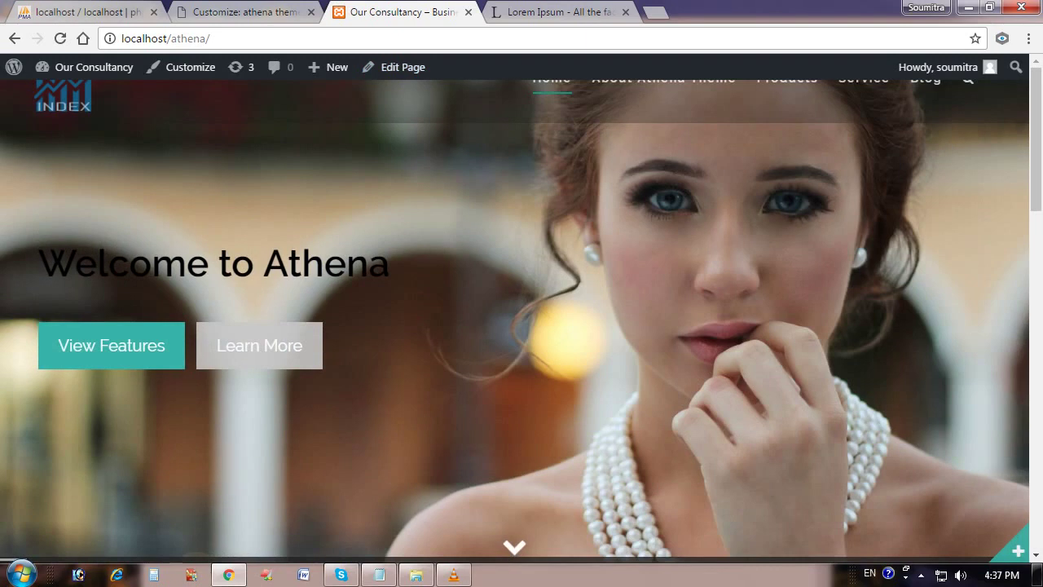
left_click(238, 11)
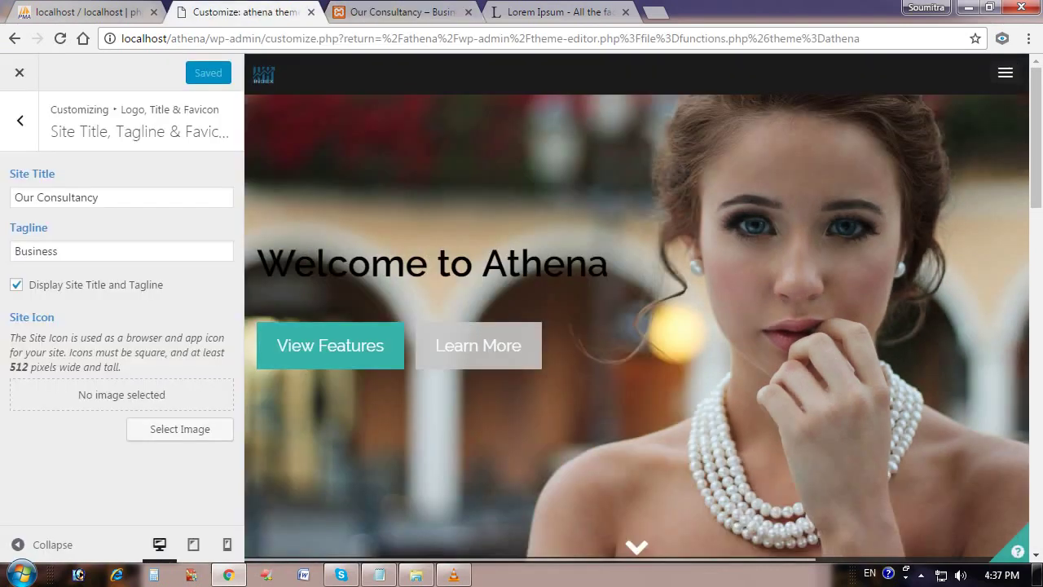
Step: Open the Slide #1 settings of the Slider and change the header text to "Welcome to Our Consultancy"
left_click(20, 119)
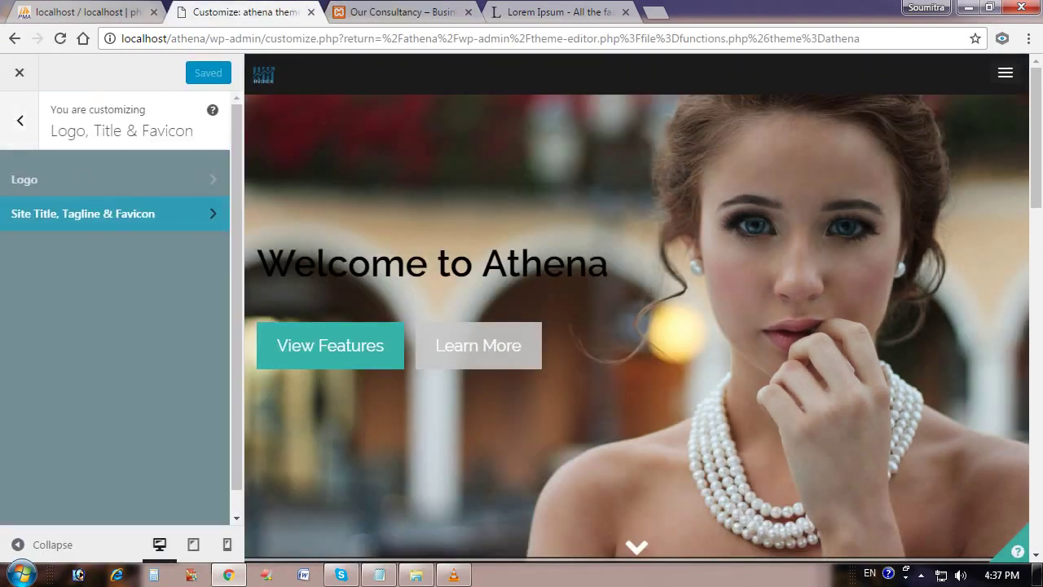
left_click(19, 120)
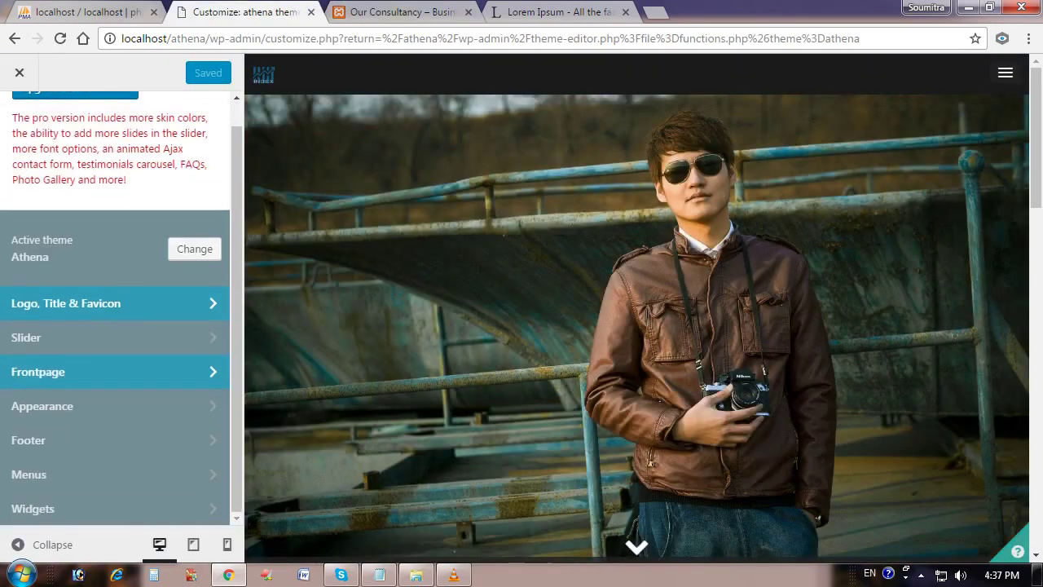
left_click(32, 337)
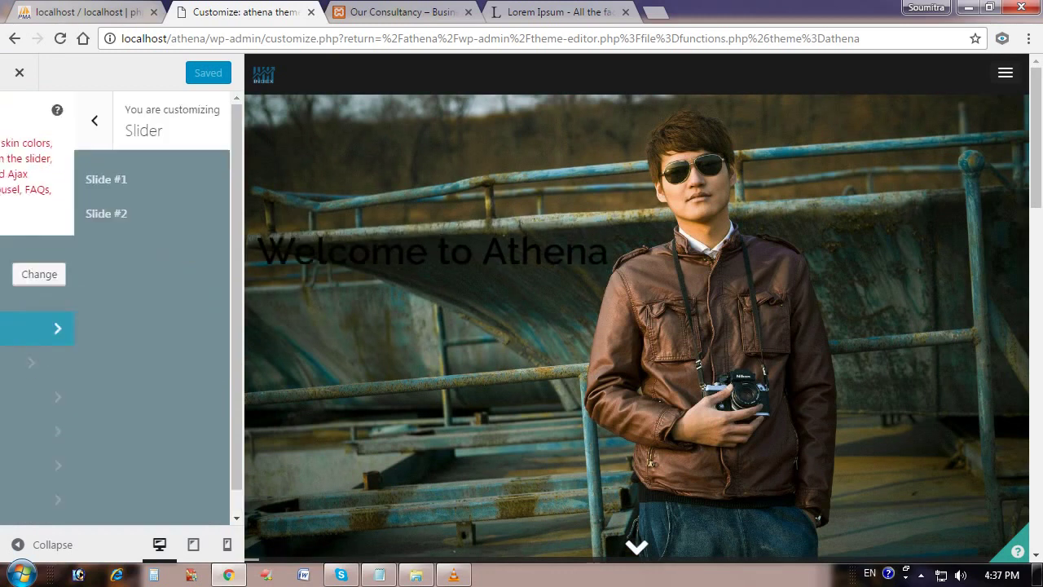
left_click(49, 179)
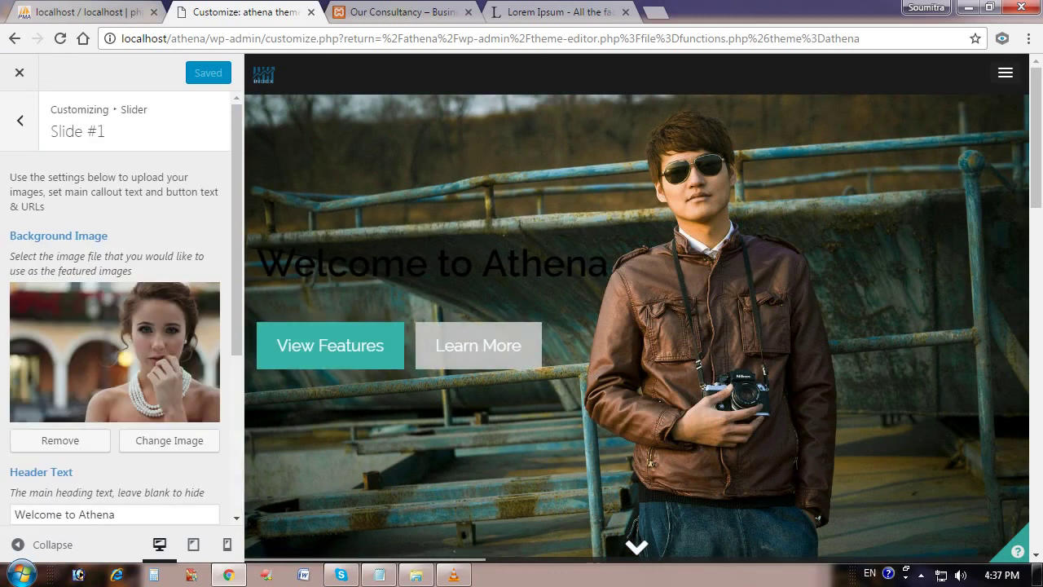
scroll(114, 309, "down", 1)
scroll(114, 310, "down", 2)
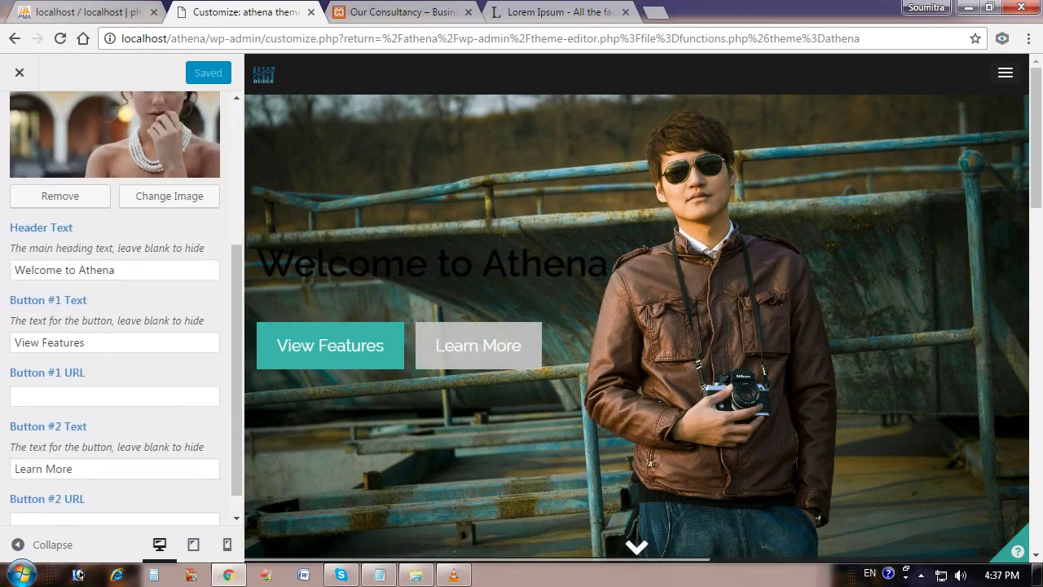
left_click_drag(116, 270, 79, 270)
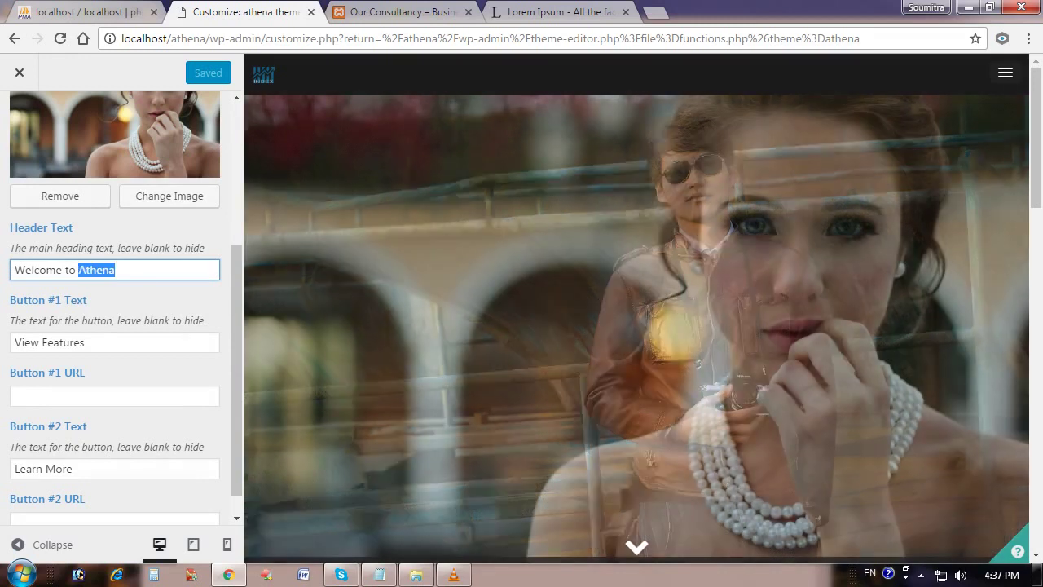
type("Our Co")
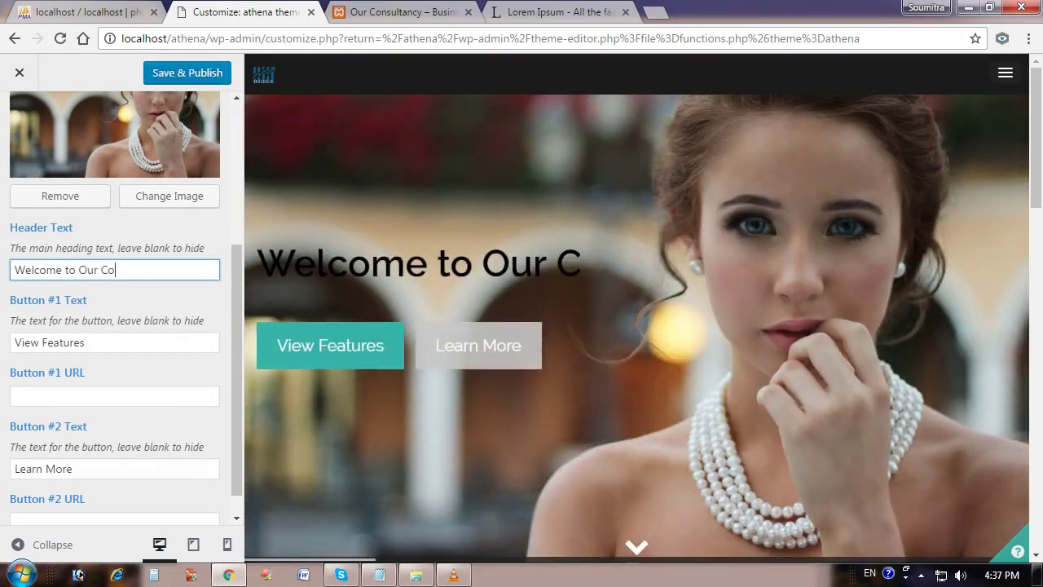
type("nsultancy")
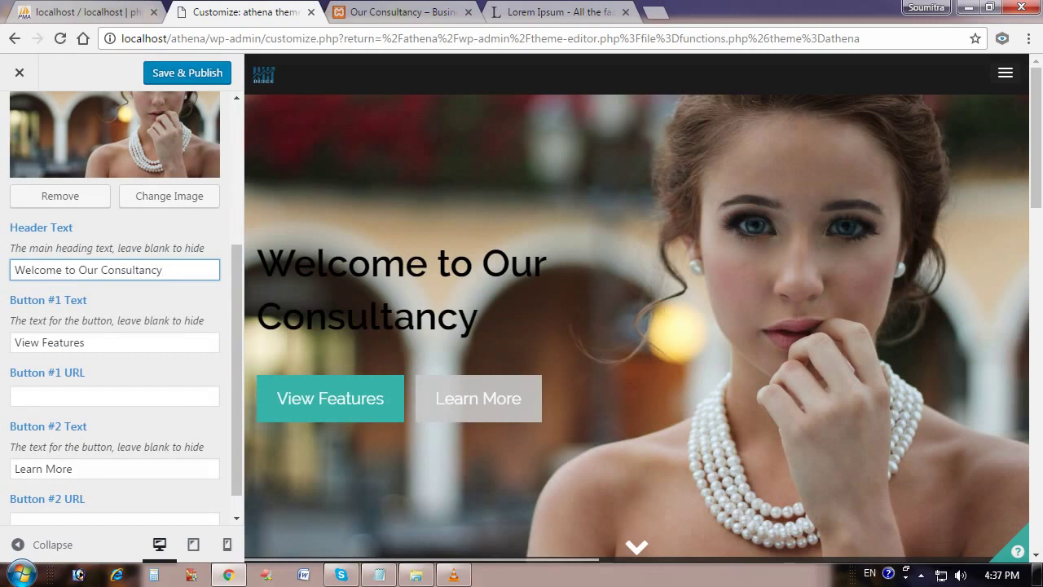
Step: Change the Button #1 text of Slide #1 to "Latest Products"
left_click(85, 342)
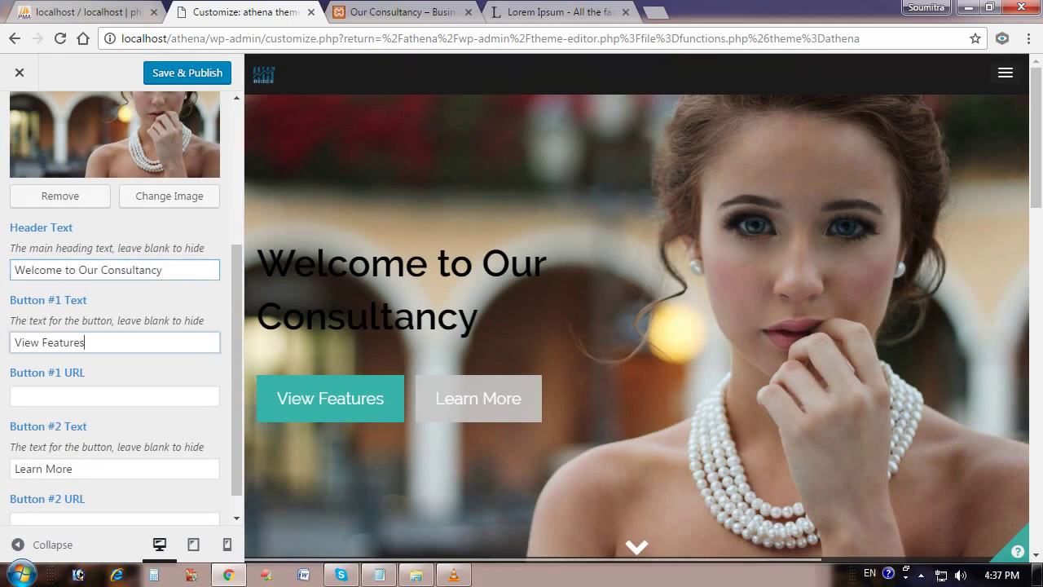
key("ctrl+shift+Left")
key("ctrl+shift+Left")
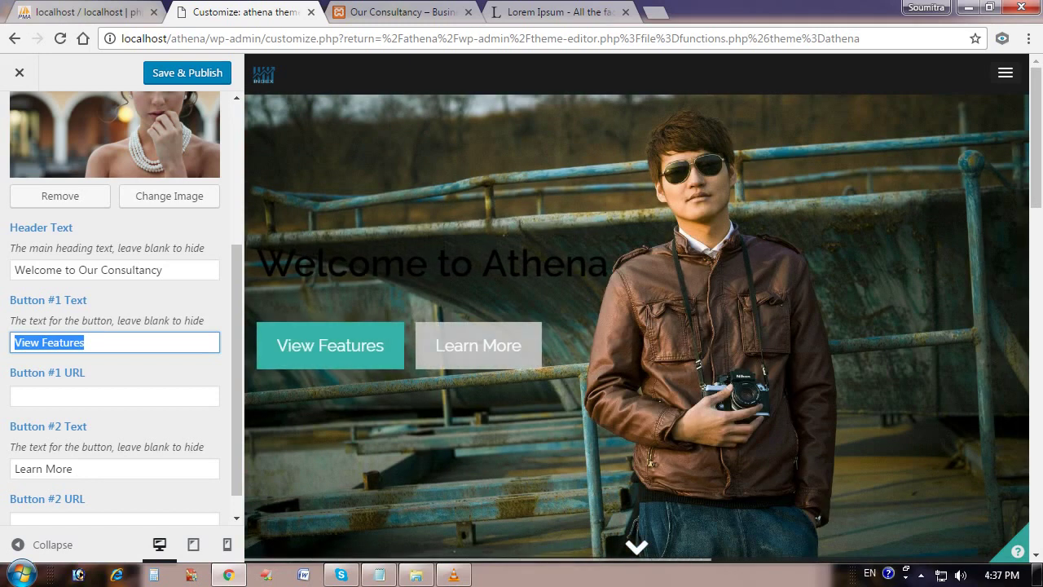
type("Late")
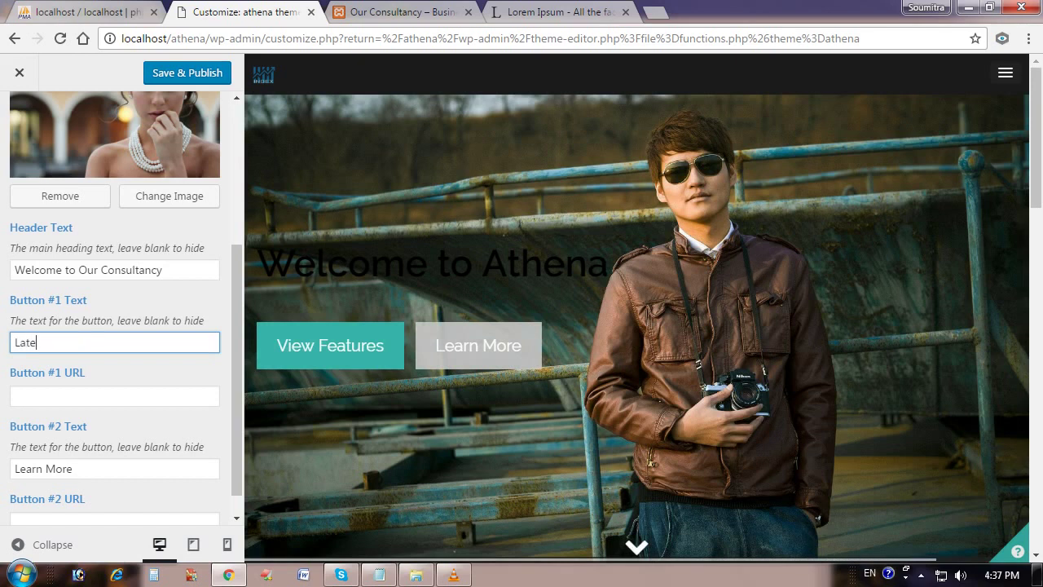
type("st Pr")
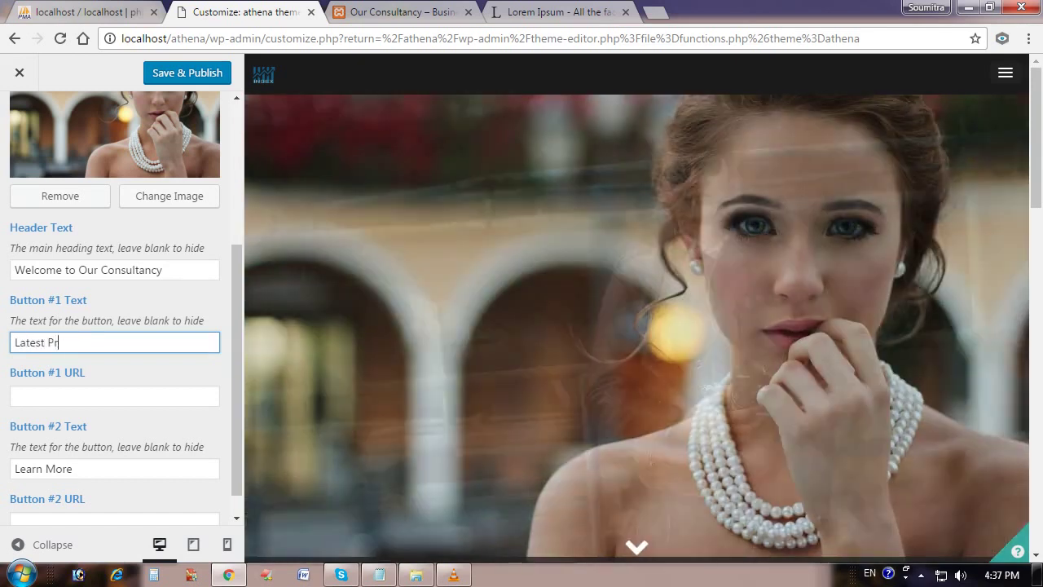
type("oducts")
Step: Enter "View Testimonical" as the Button #1 URL of Slide #1
left_click(15, 396)
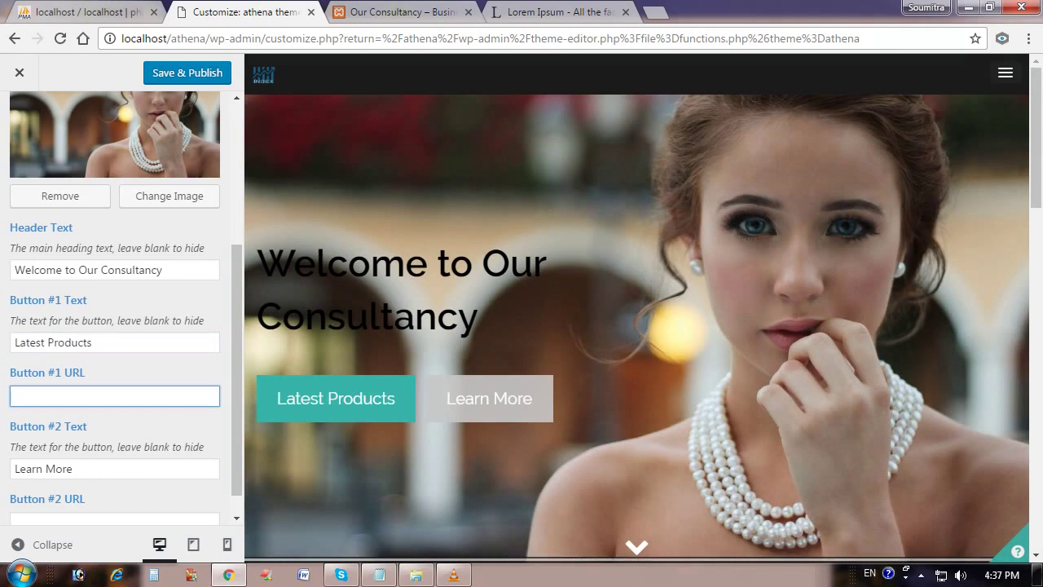
type("V")
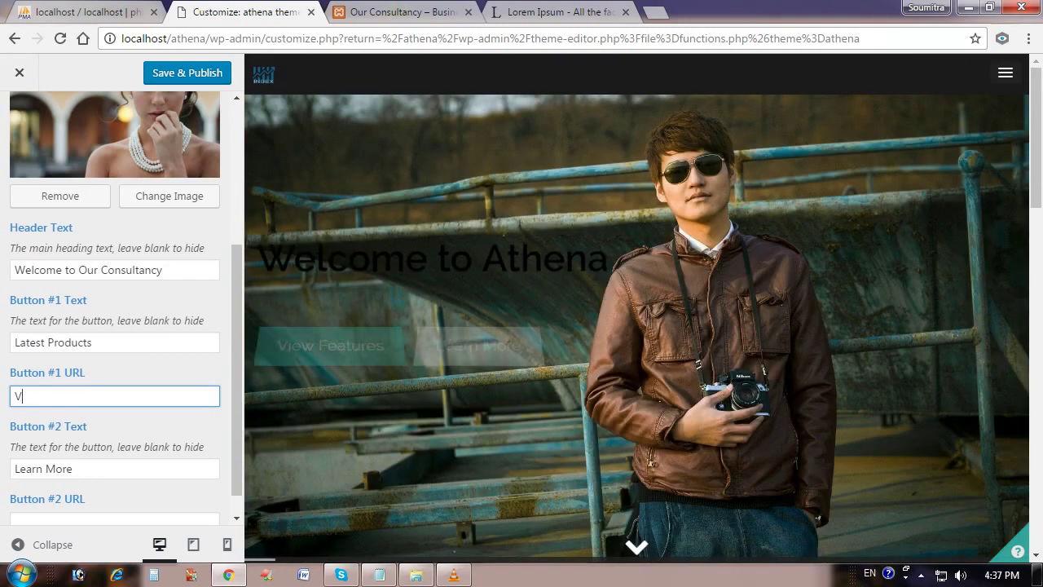
type("iew Testimonical")
scroll(114, 307, "down", 1)
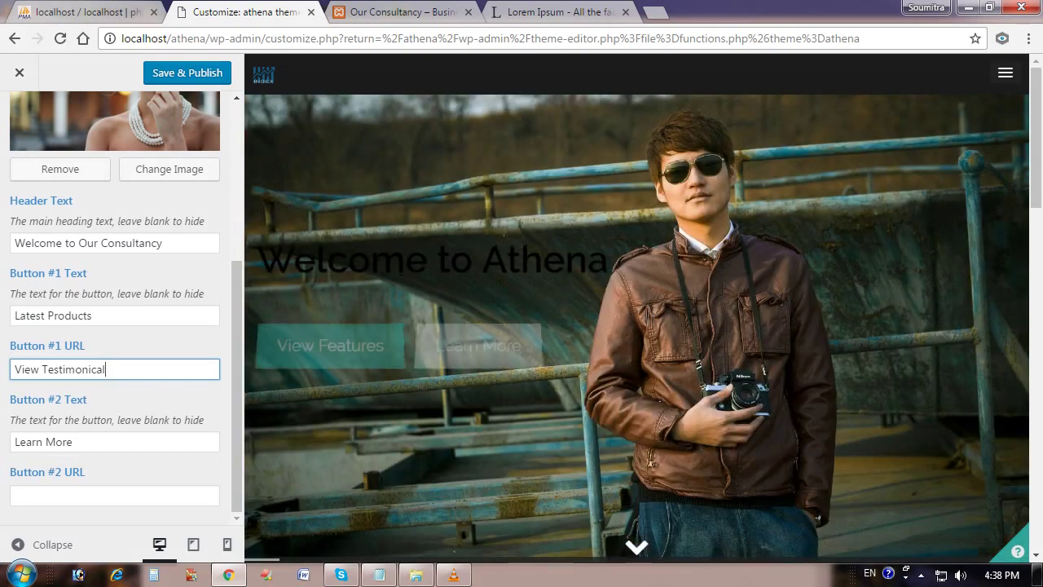
left_click_drag(105, 369, 14, 369)
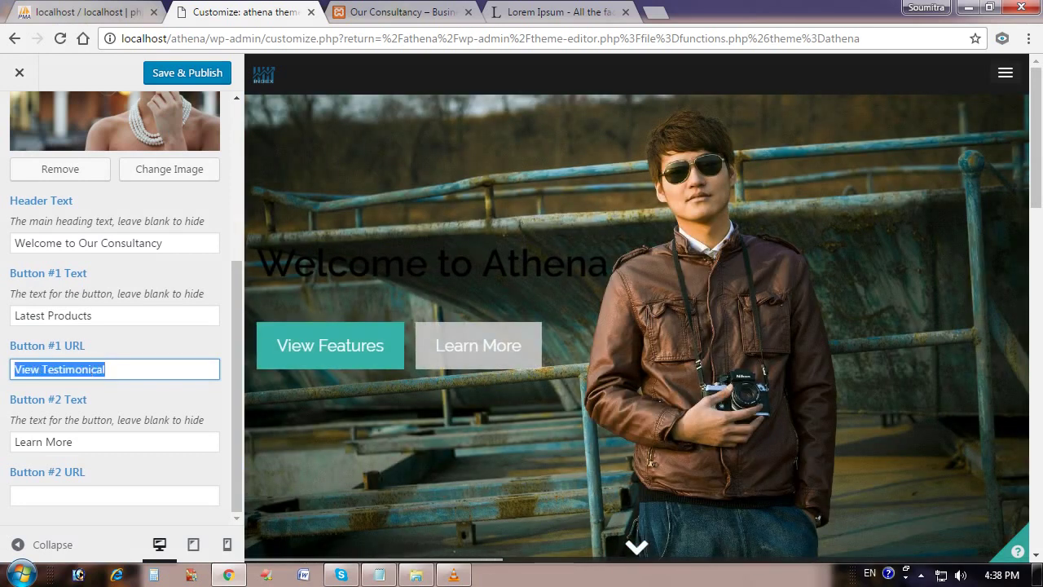
key("BackSpace")
key("ctrl+Tab")
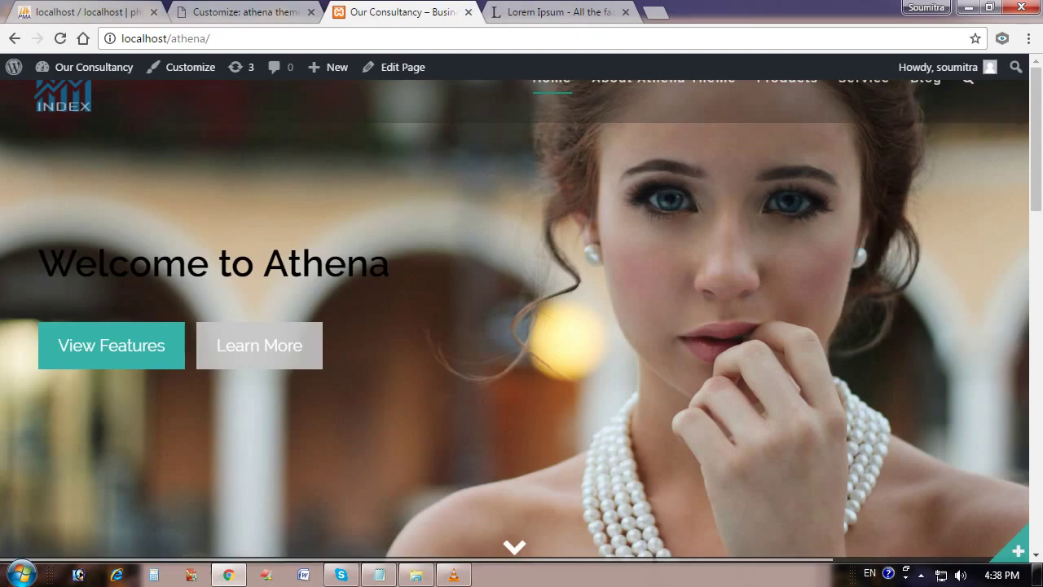
left_click(787, 78)
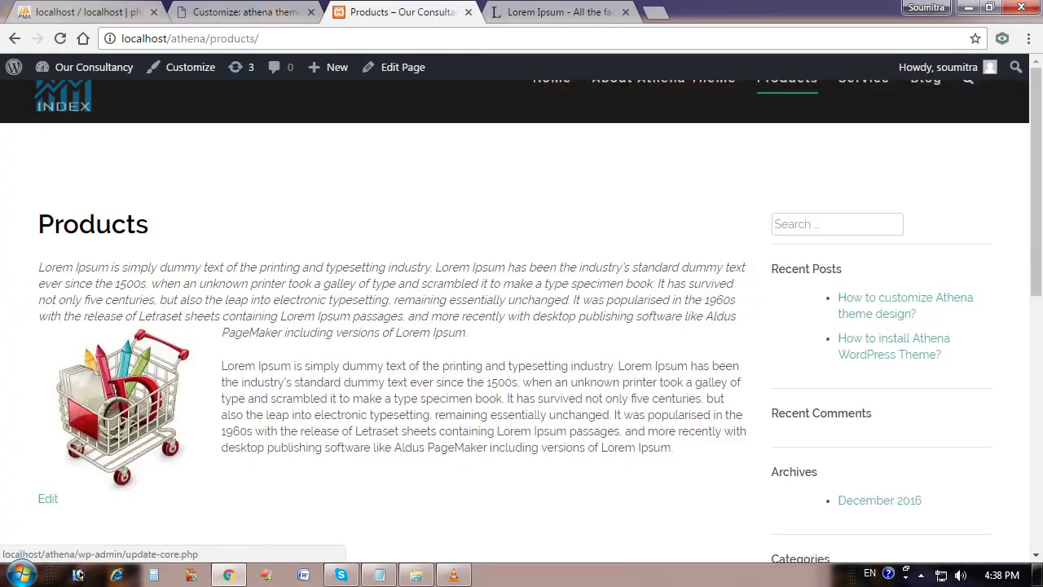
left_click(236, 38)
key("ctrl+c")
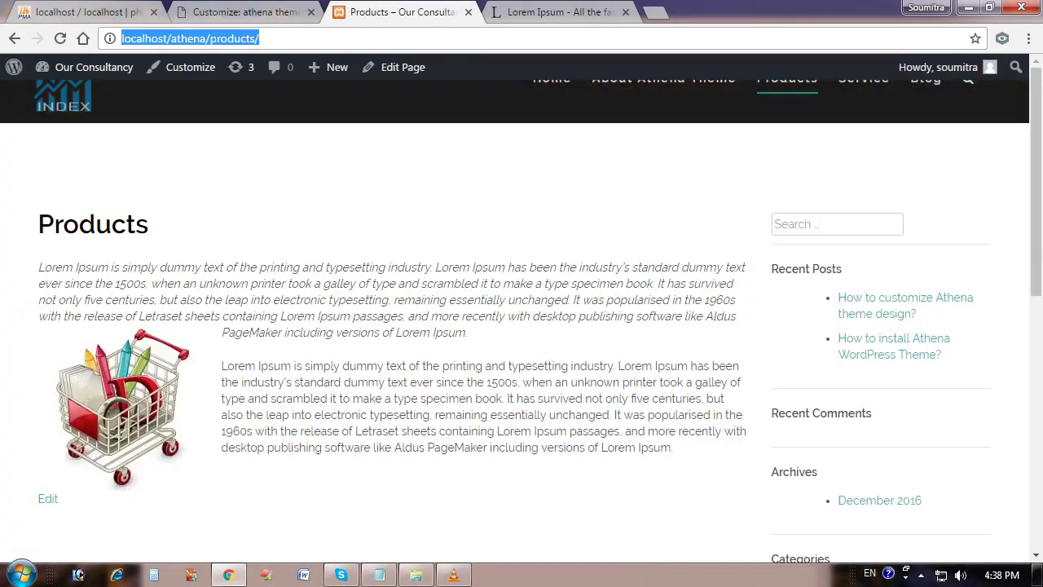
key("ctrl+shift+Tab")
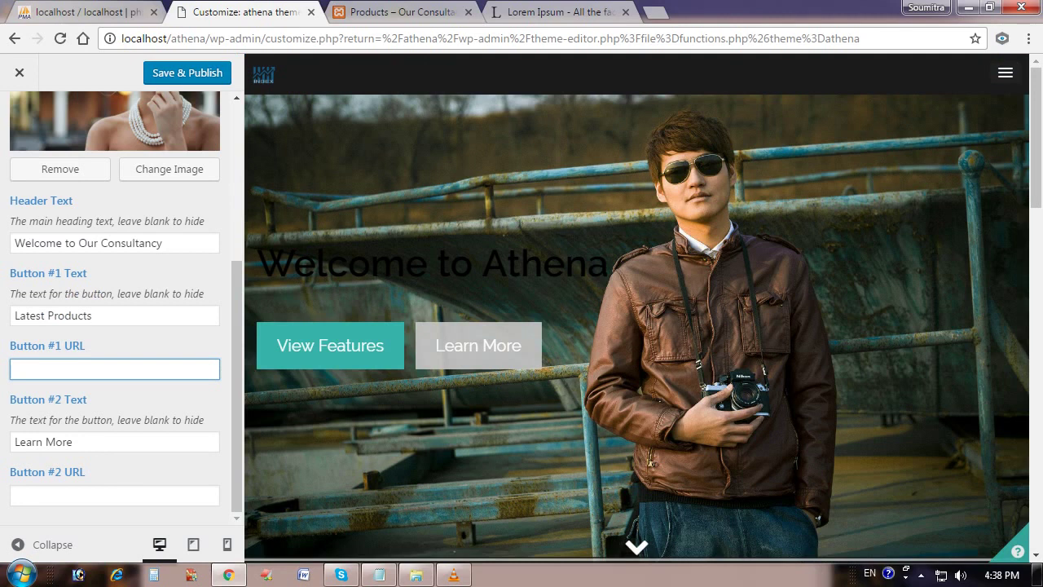
key("ctrl+v")
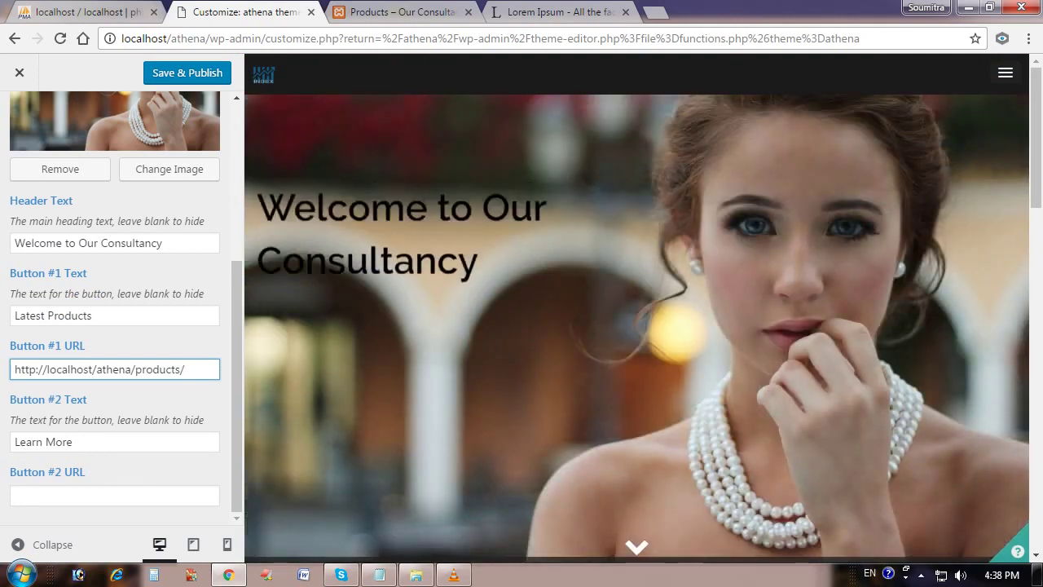
Step: Change the Button #2 text of Slide #1 to "Services"
key("Tab")
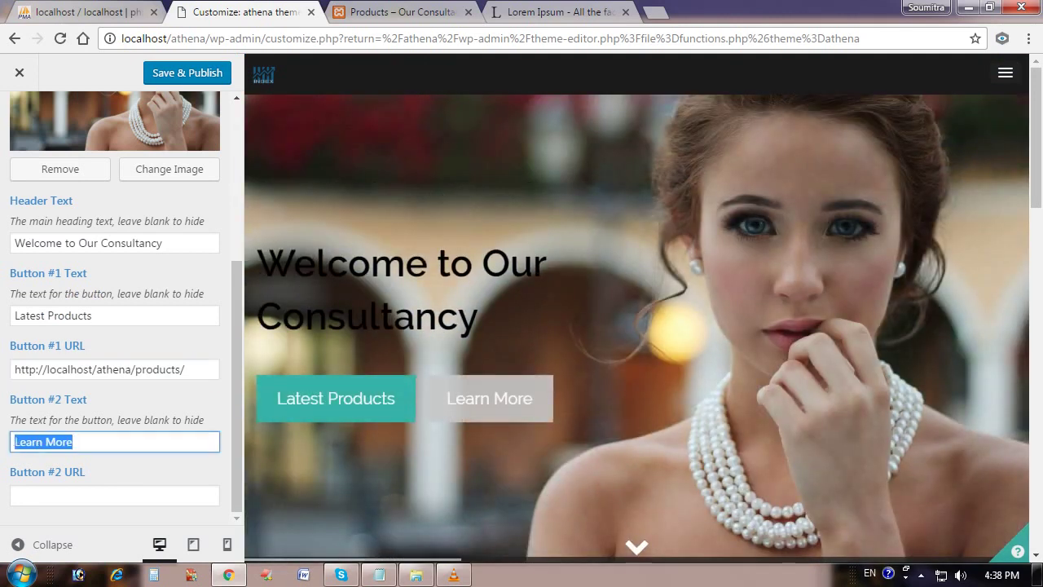
type("Servi")
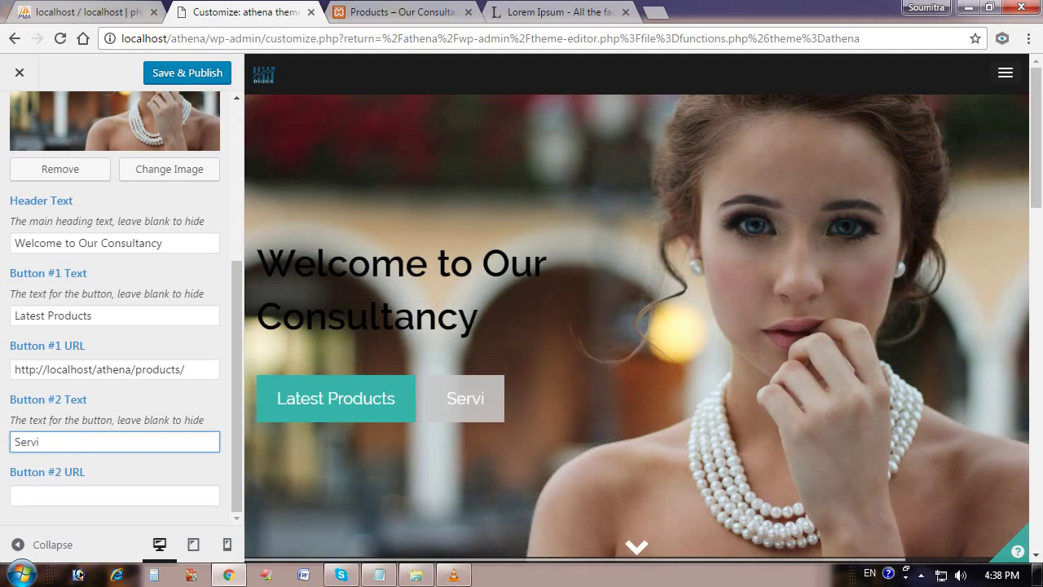
type("ces")
key("Tab")
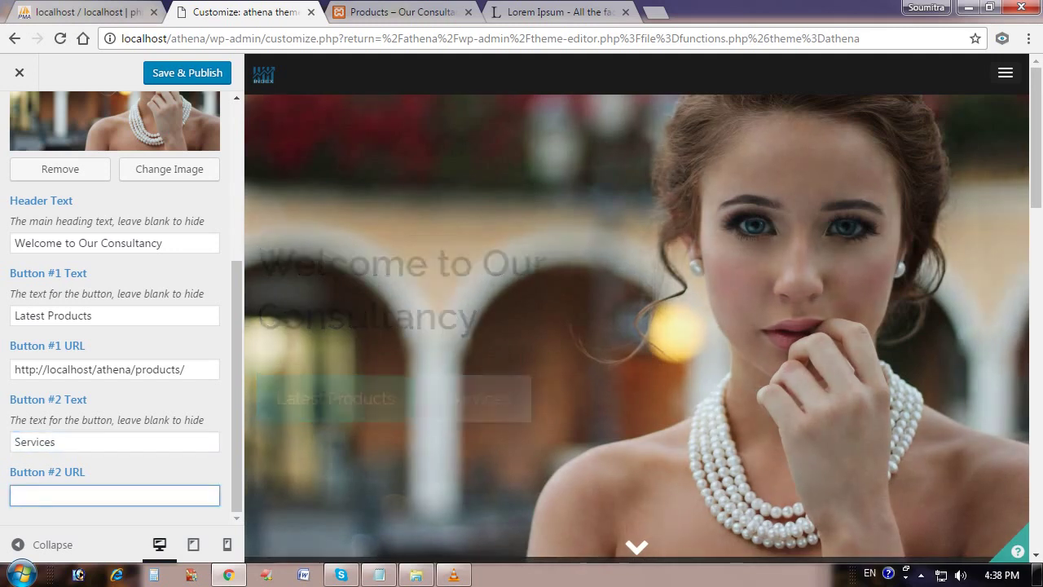
key("ctrl+Tab")
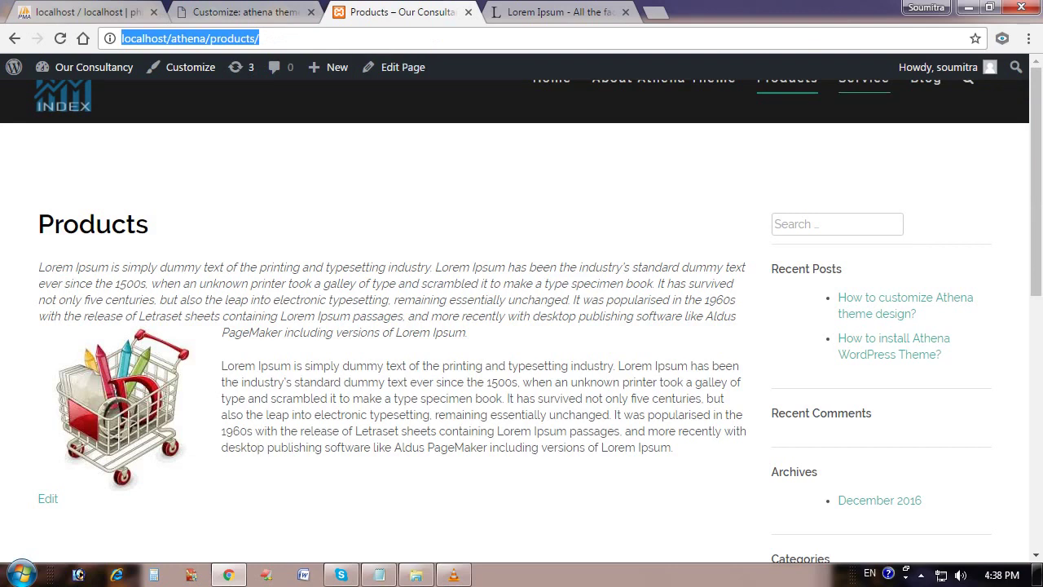
left_click(864, 80)
left_click(184, 38)
key("ctrl+c")
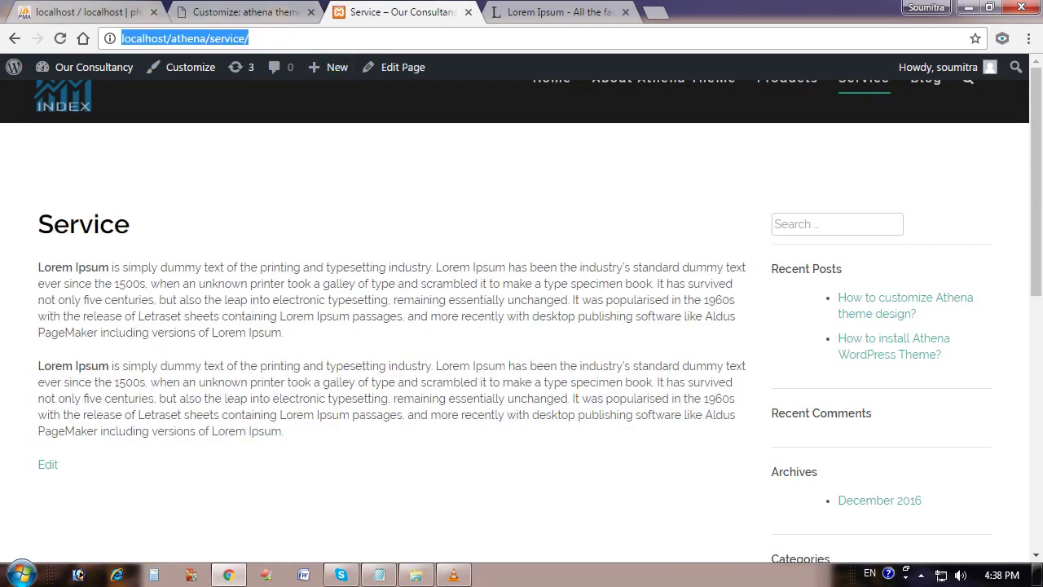
key("ctrl+shift+Tab")
key("ctrl+v")
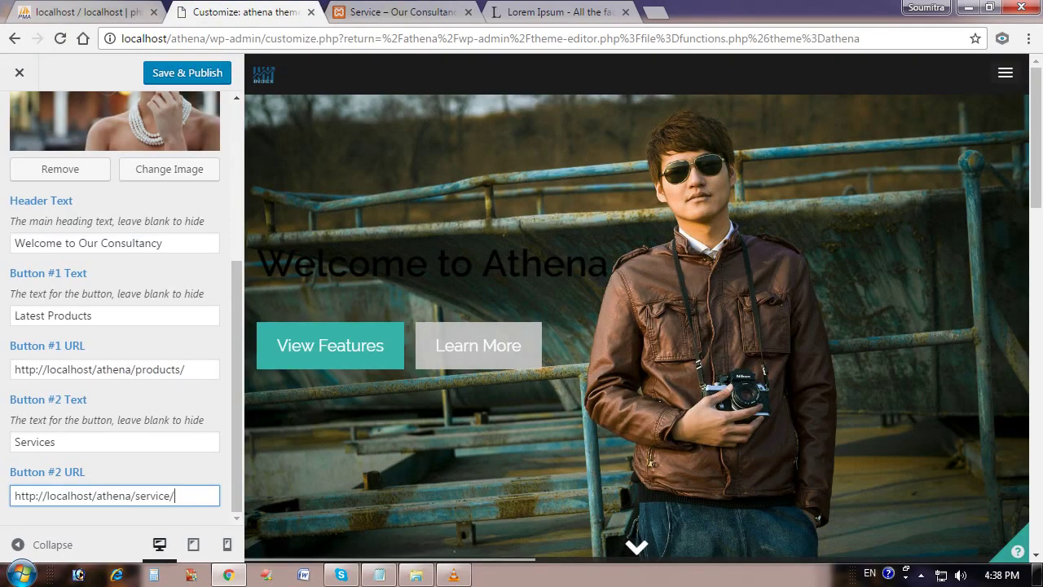
left_click(187, 73)
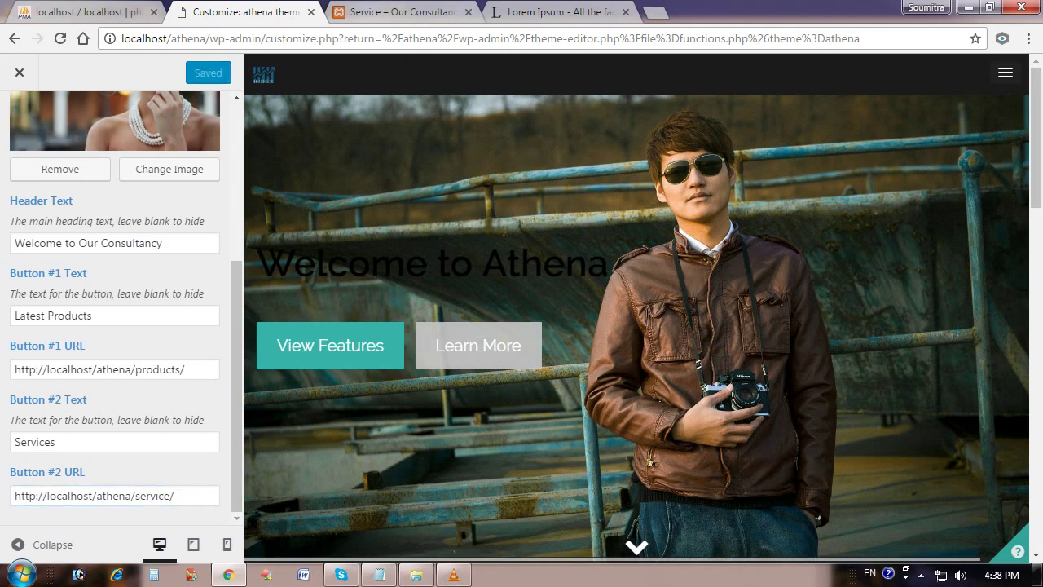
Step: Remove the current background image of Slide #1
scroll(123, 307, "up", 4)
scroll(123, 306, "down", 1)
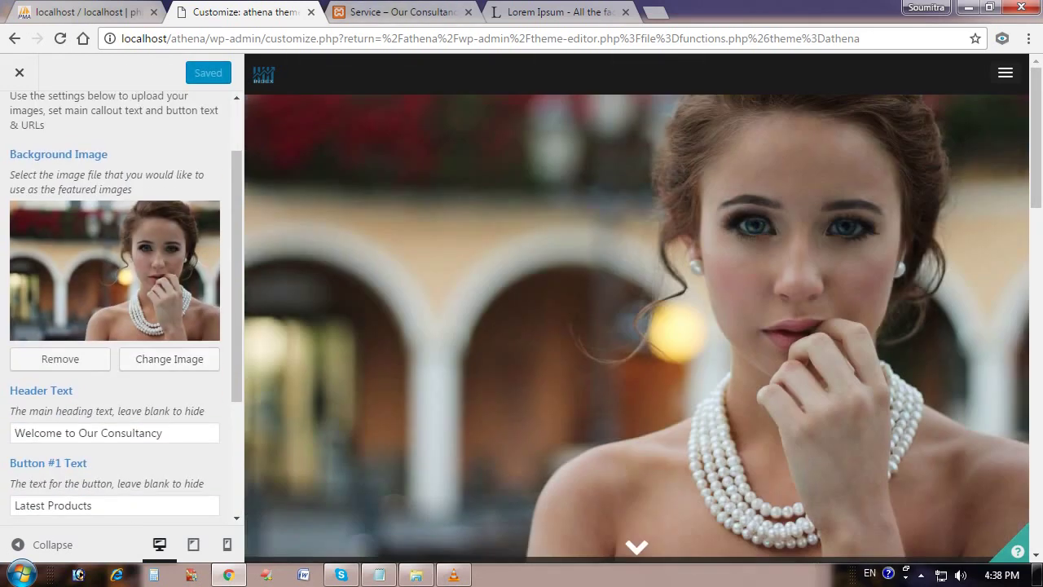
scroll(122, 310, "up", 1)
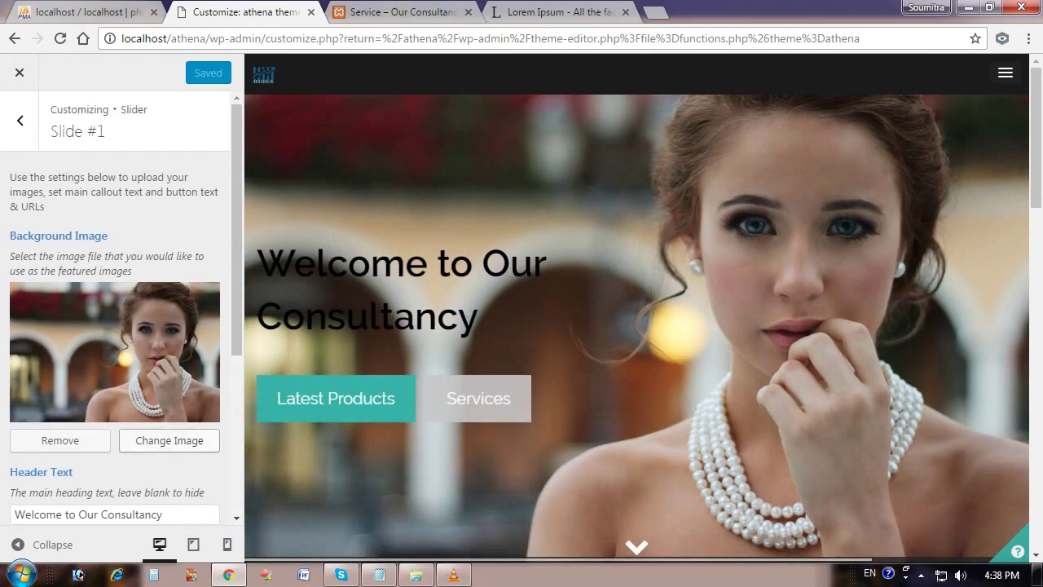
left_click(60, 440)
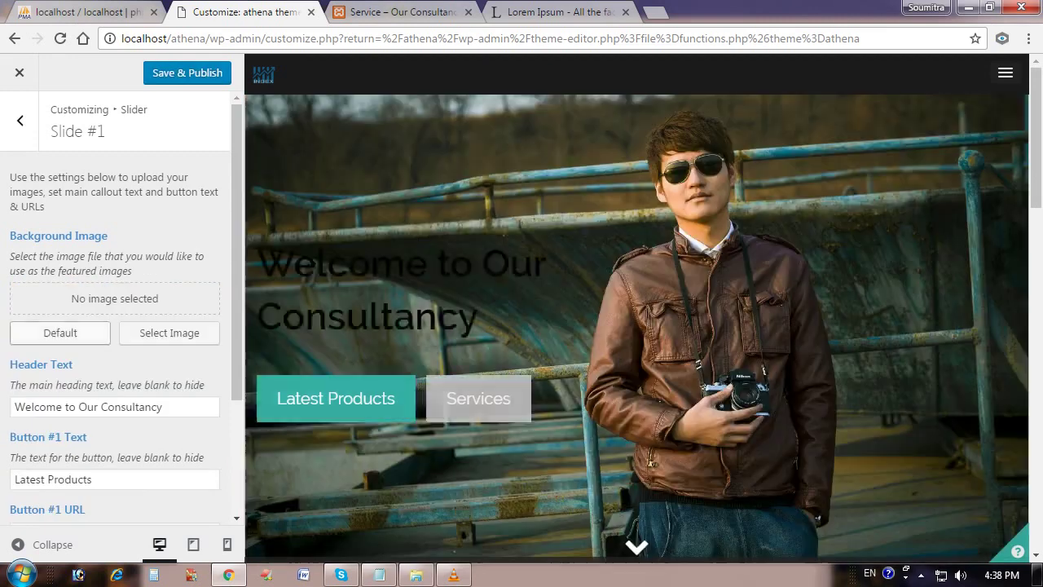
left_click(169, 333)
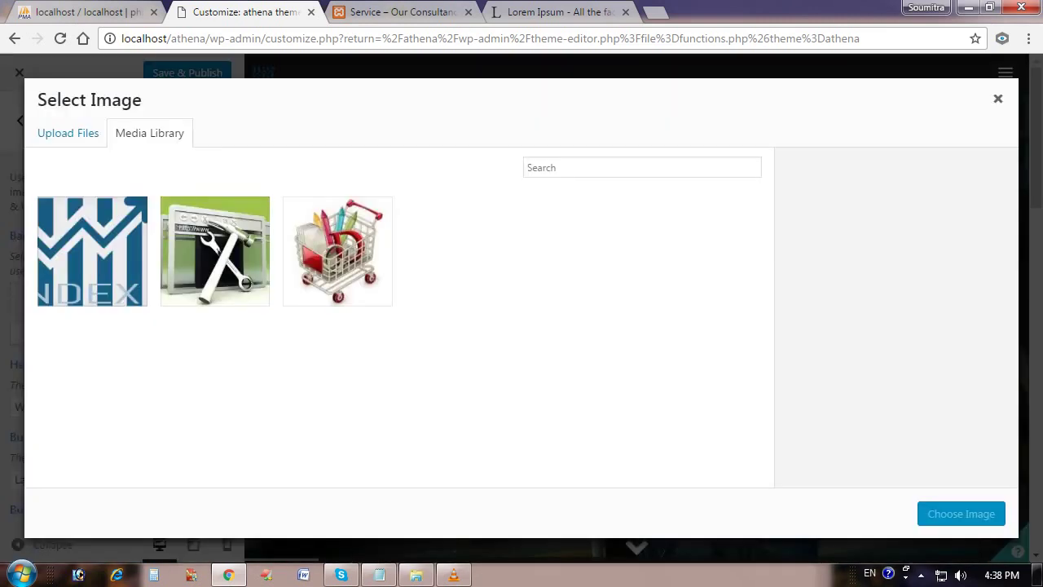
left_click(68, 133)
left_click(522, 334)
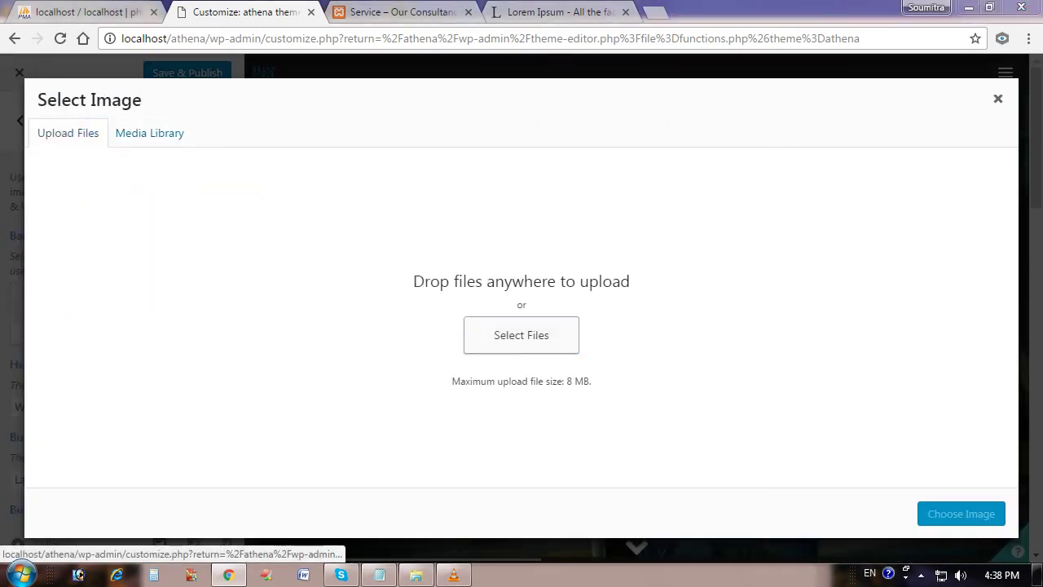
scroll(278, 192, "down", 3)
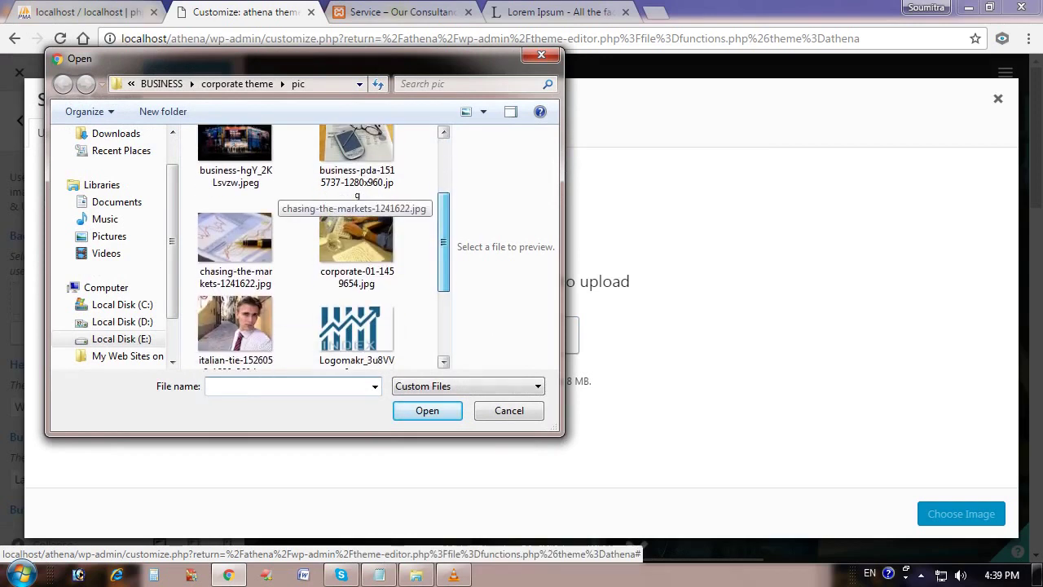
scroll(277, 191, "down", 3)
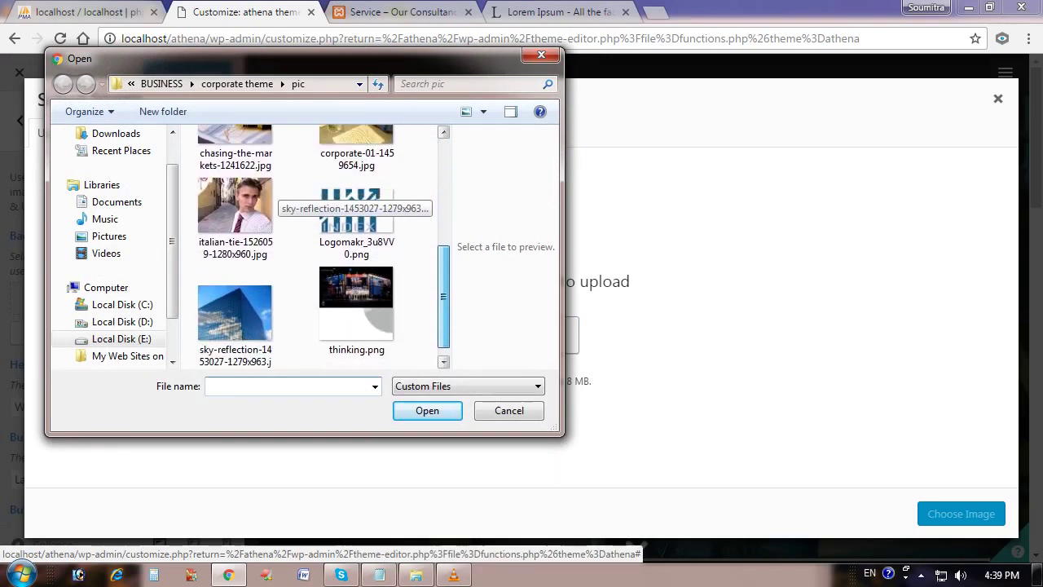
left_click_drag(443, 283, 443, 282)
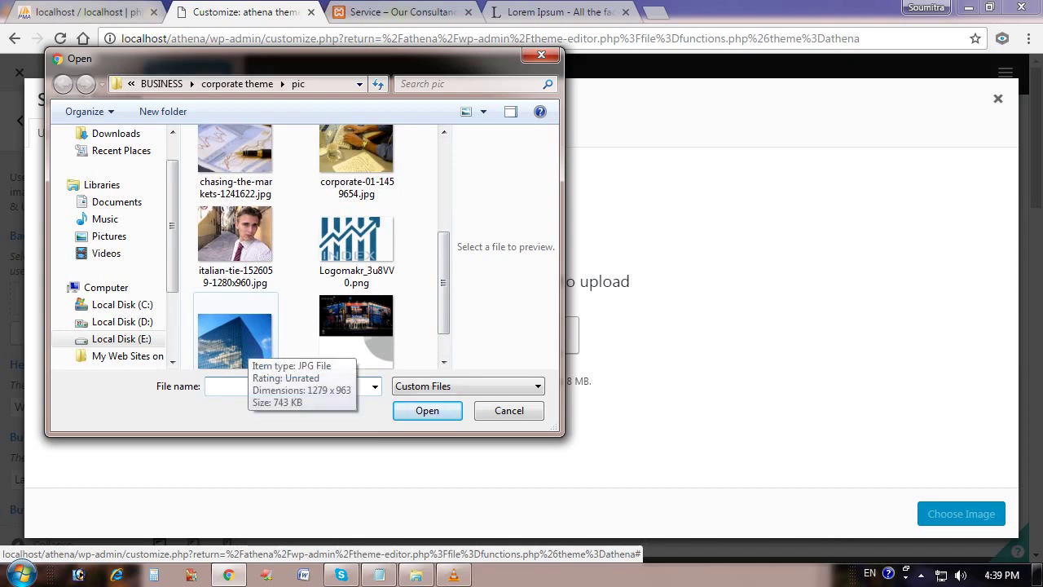
left_click(236, 338)
left_click(427, 410)
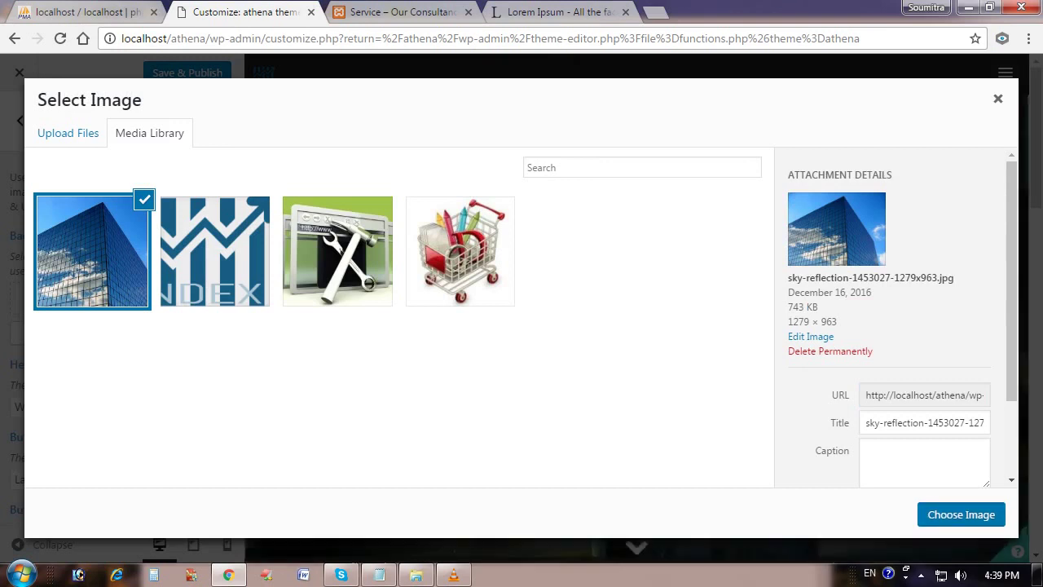
left_click(961, 513)
left_click(187, 73)
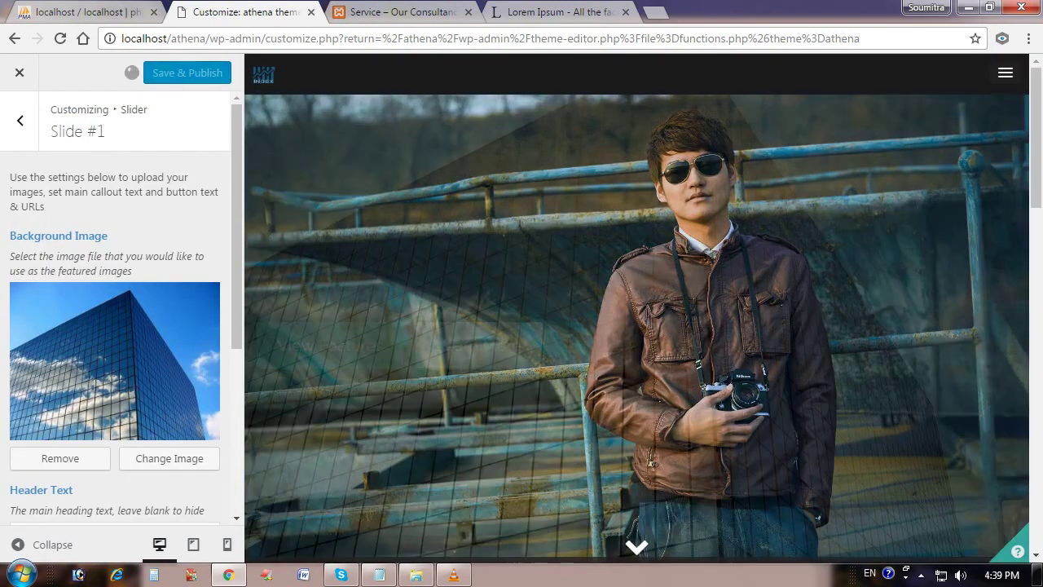
Step: Review the Slide #1 settings and open the live site's home page to check the updated slide
scroll(114, 307, "down", 4)
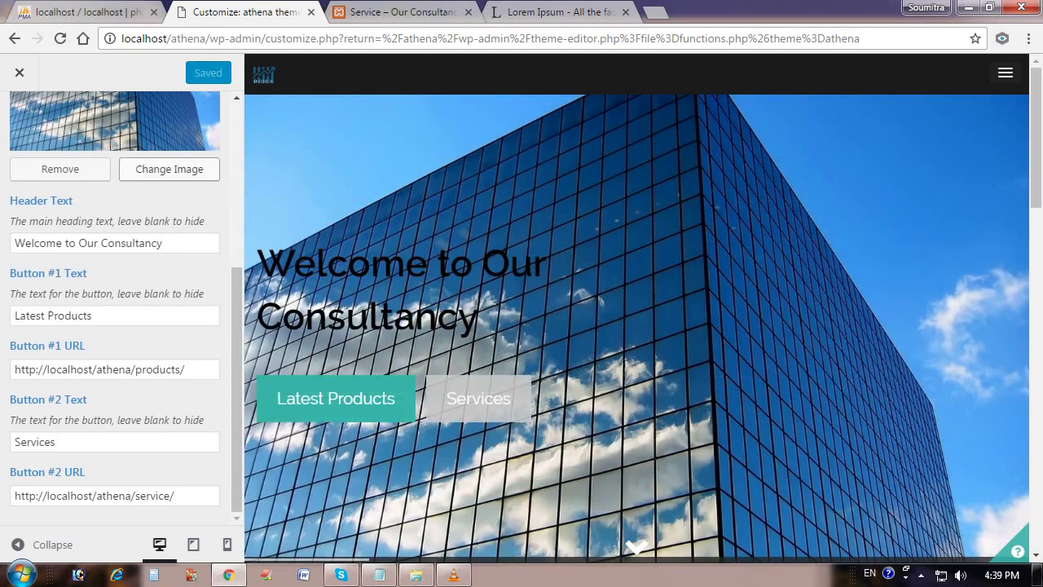
left_click(401, 12)
key("Return")
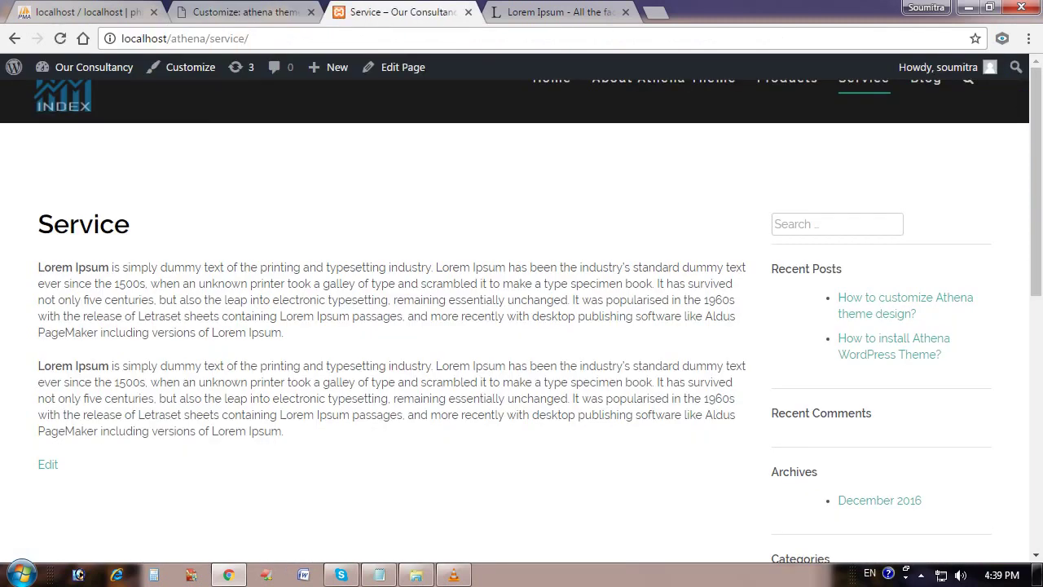
left_click(552, 80)
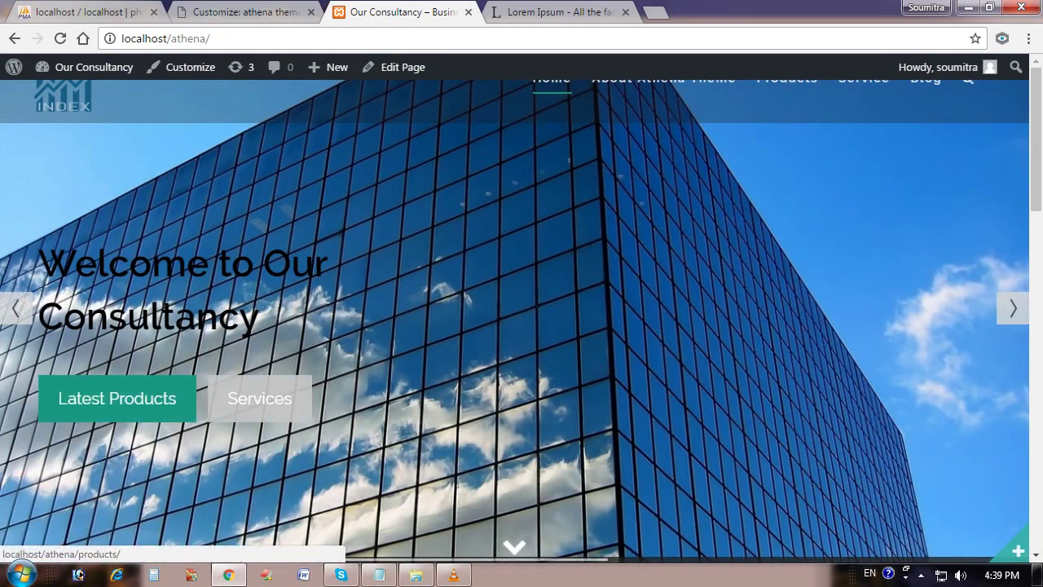
Step: Test the slide's Latest Products and Services buttons on the live site, returning to the home page after each
left_click(117, 398)
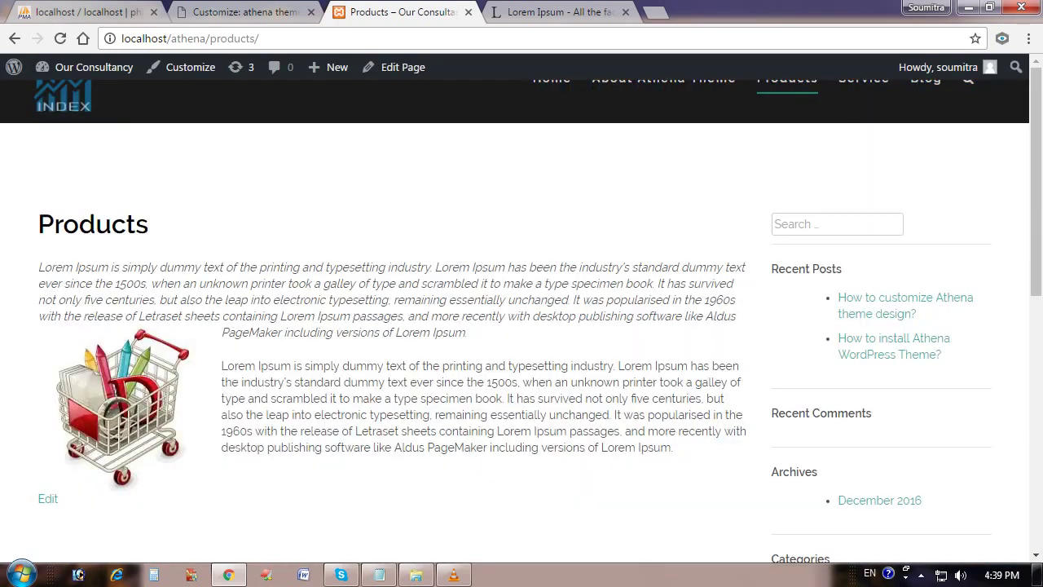
left_click_drag(62, 224, 148, 224)
left_click(148, 224)
key("alt+Left")
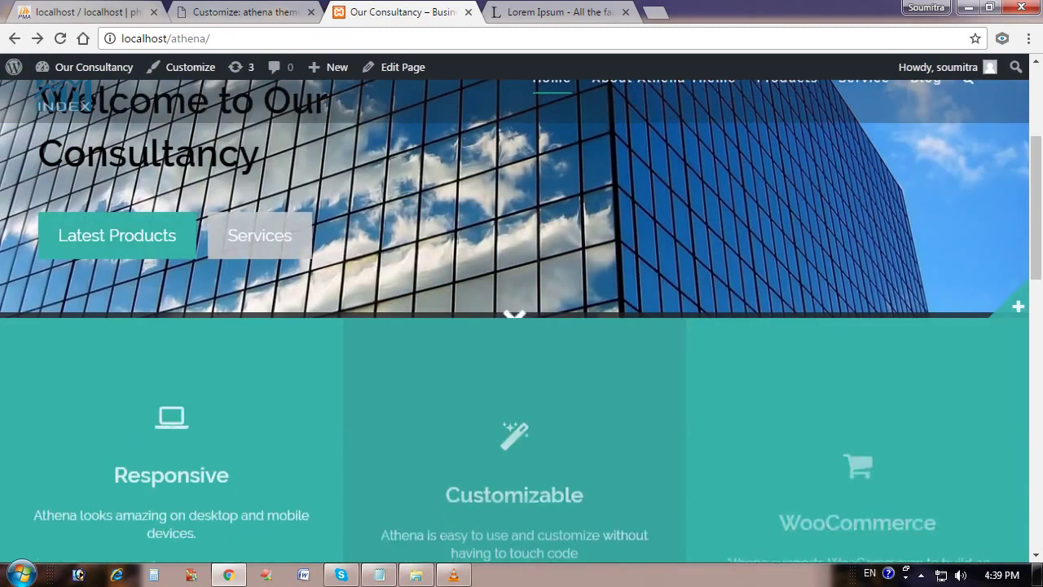
left_click(259, 234)
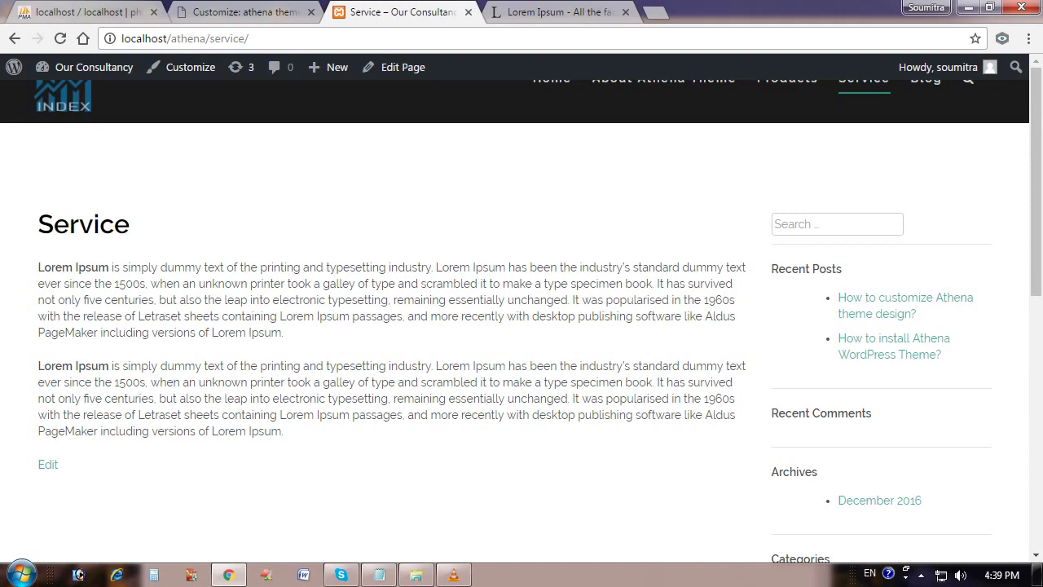
left_click(551, 84)
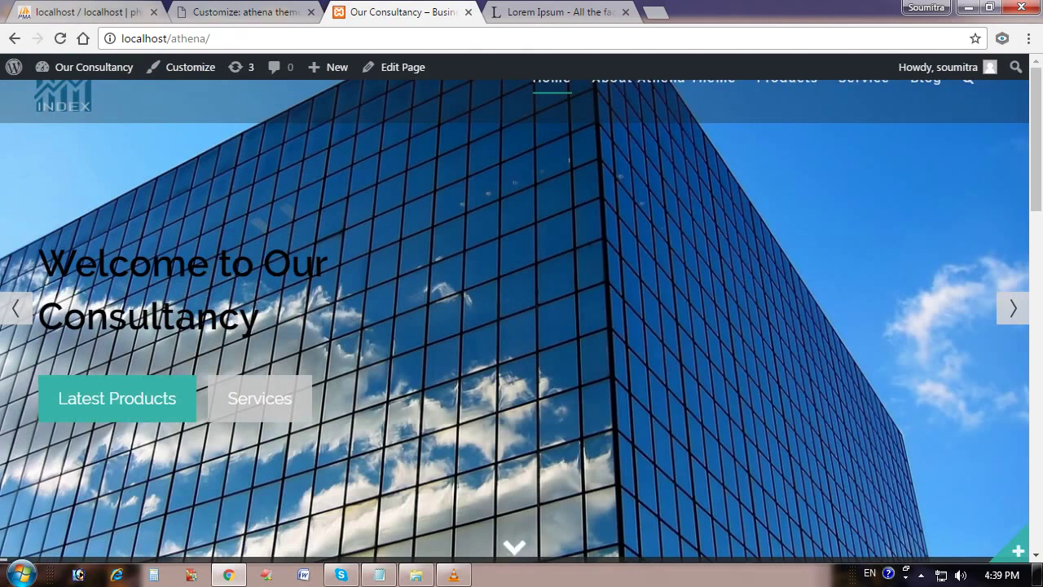
Step: Return to the customizer and open the Slide #2 settings of the Slider
left_click(243, 11)
scroll(114, 310, "up", 1)
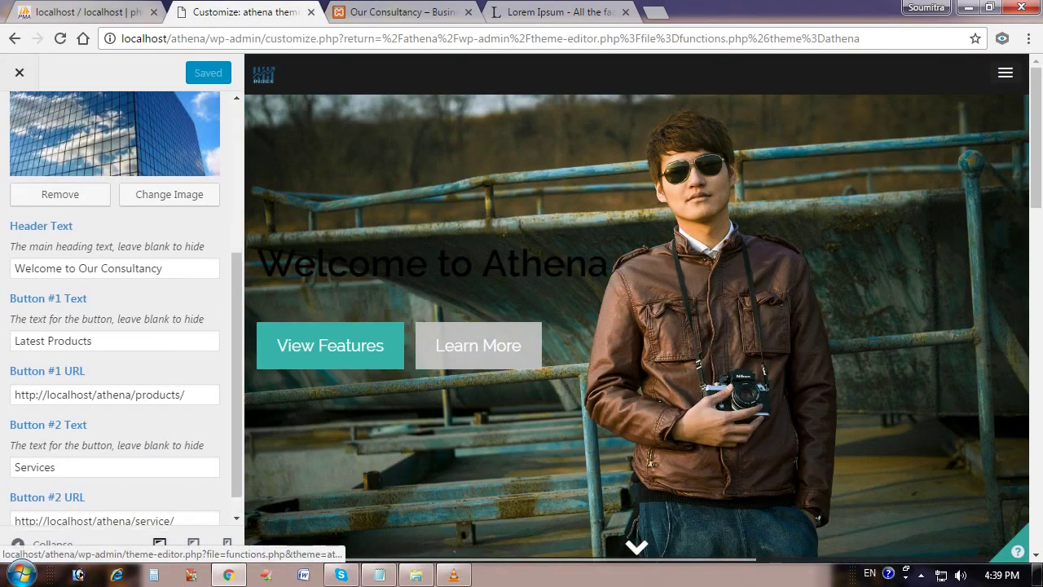
scroll(114, 310, "up", 3)
left_click(20, 119)
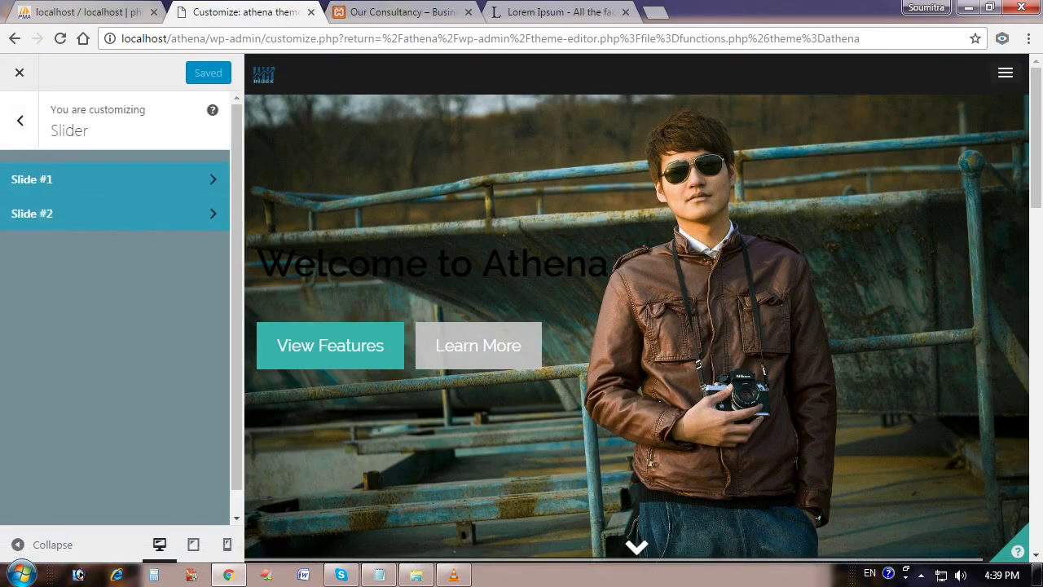
left_click(114, 213)
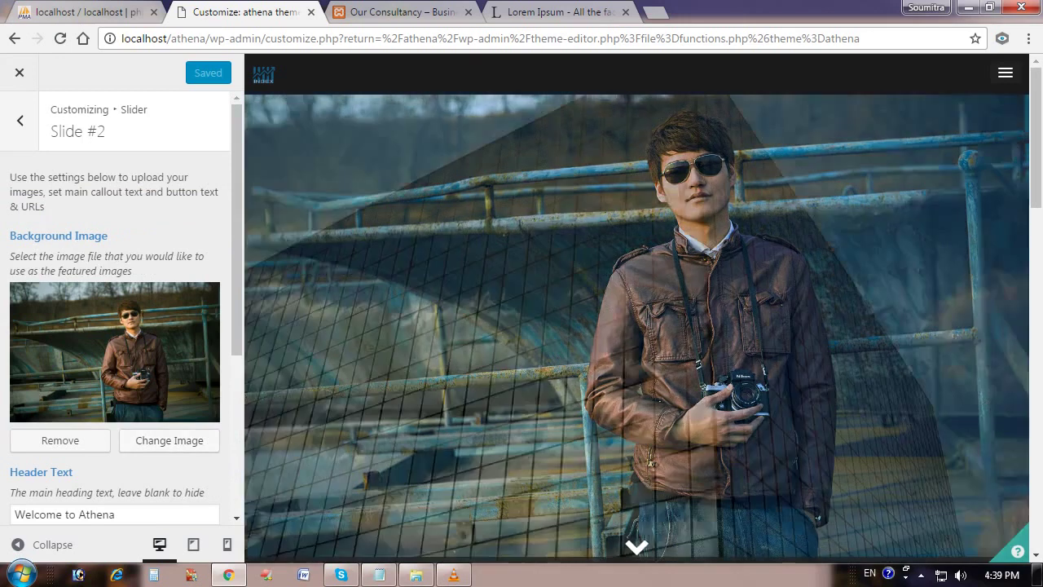
left_click(61, 440)
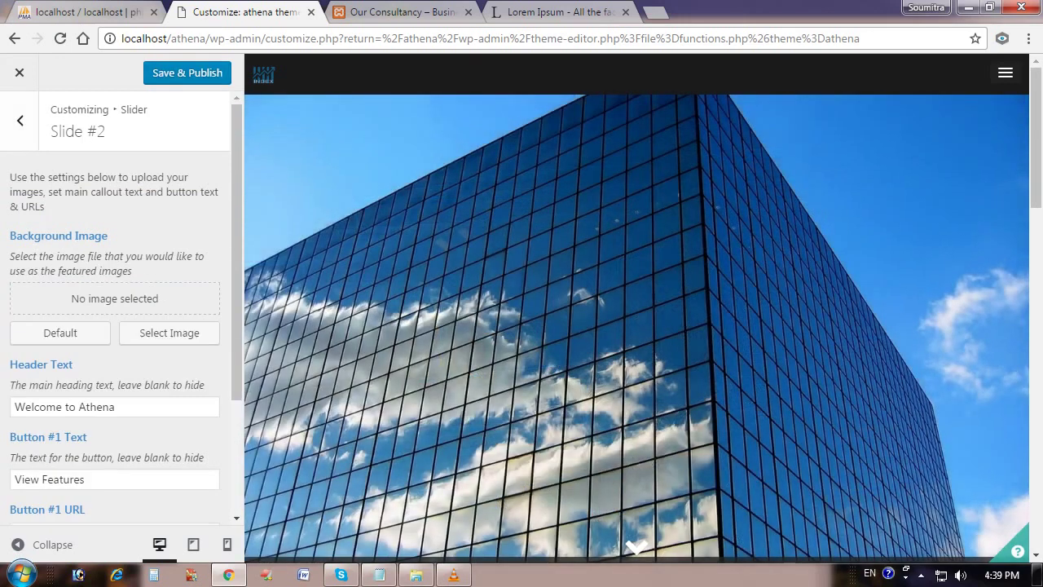
left_click(169, 333)
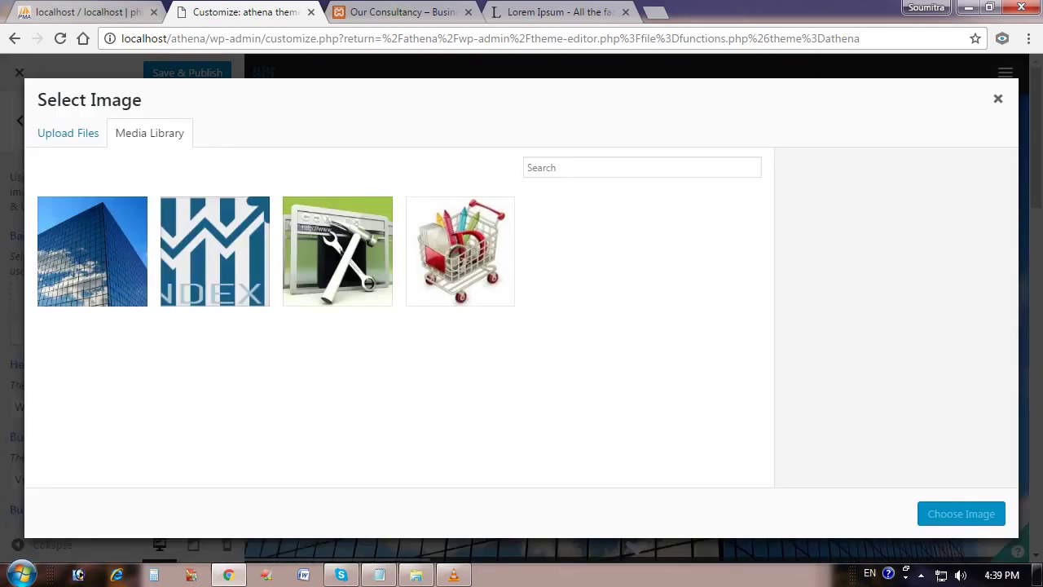
left_click(68, 133)
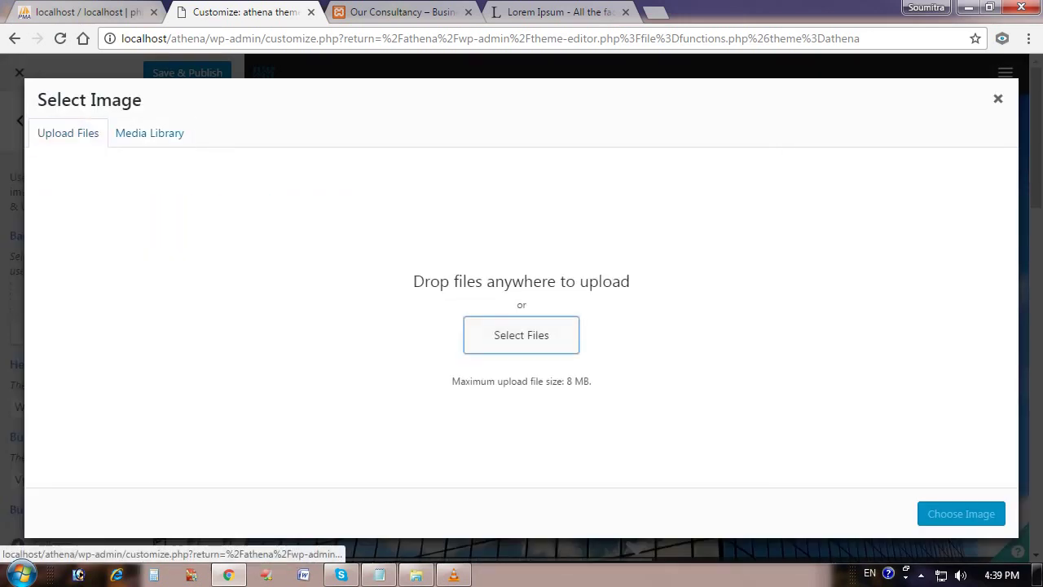
left_click(521, 335)
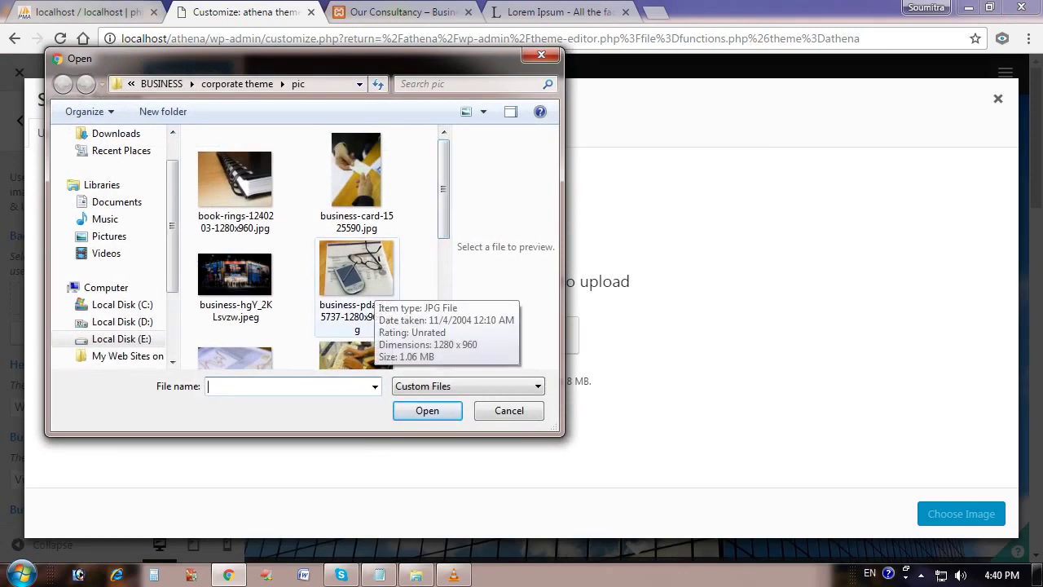
double_click(367, 285)
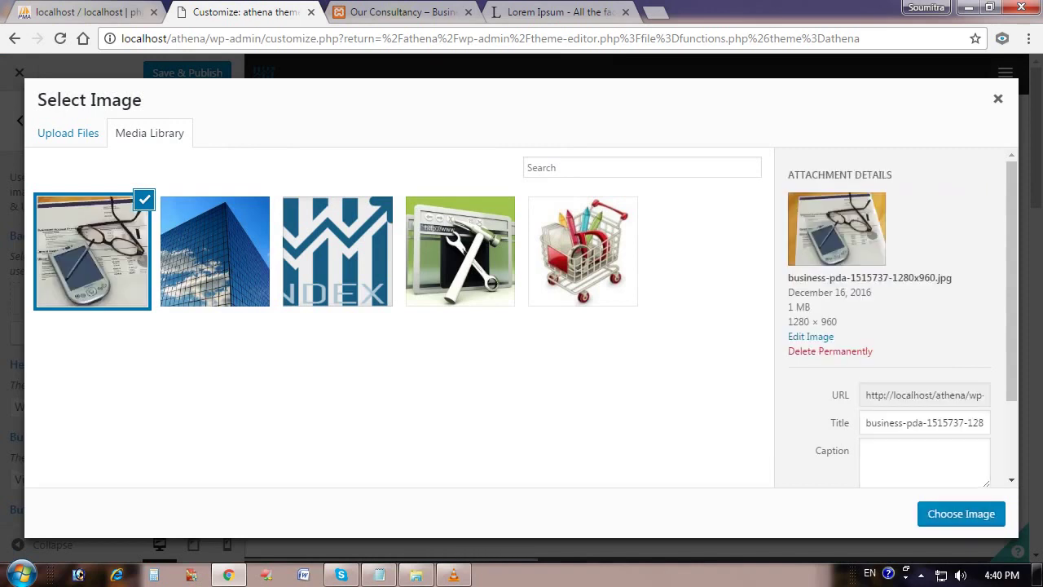
left_click(961, 513)
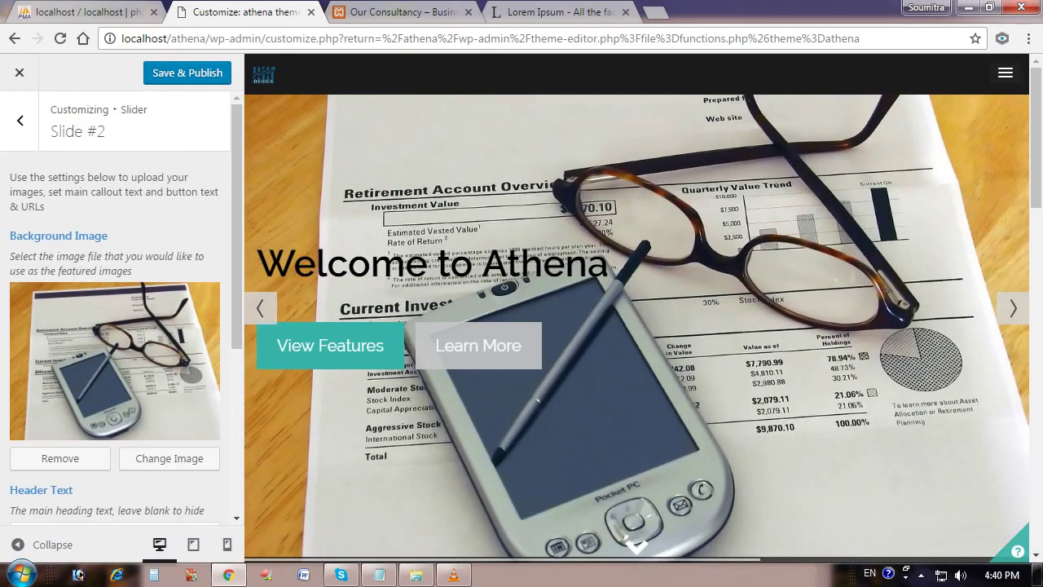
Step: Set Slide #2's header text to "Business Strategy" and its first button's text to "Finance"
scroll(115, 326, "down", 3)
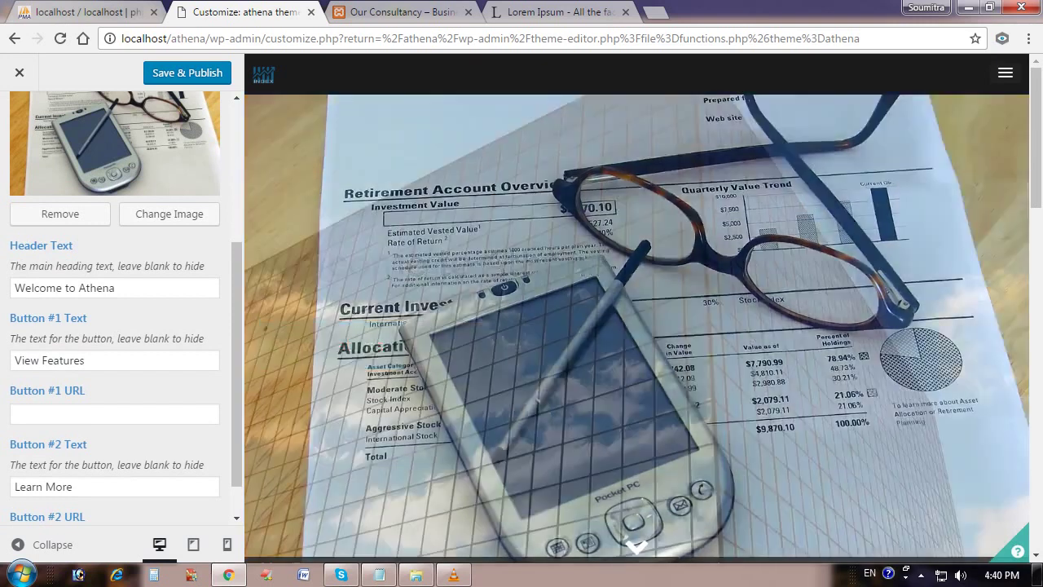
left_click_drag(115, 288, 15, 288)
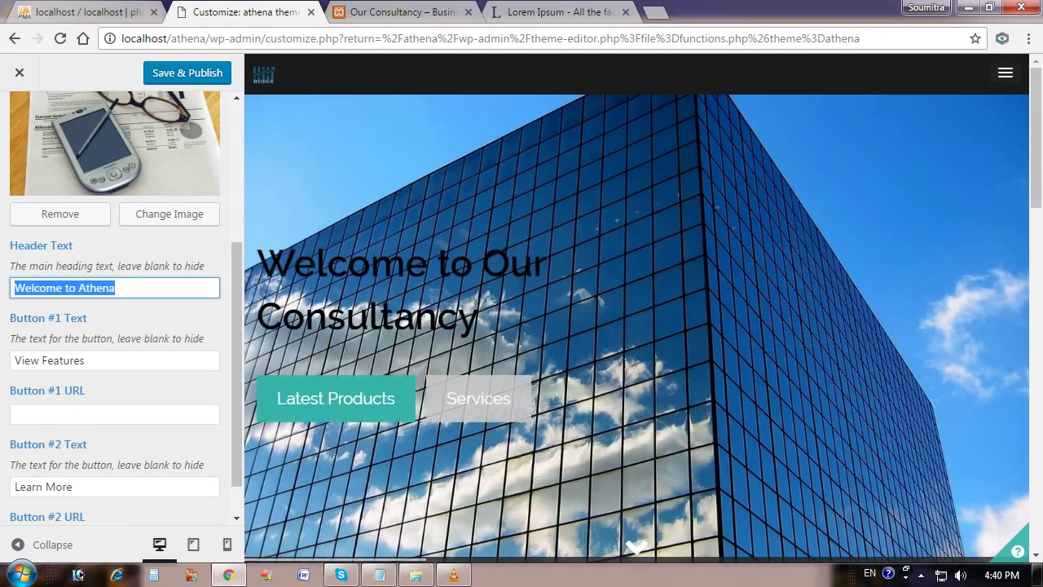
type("Business")
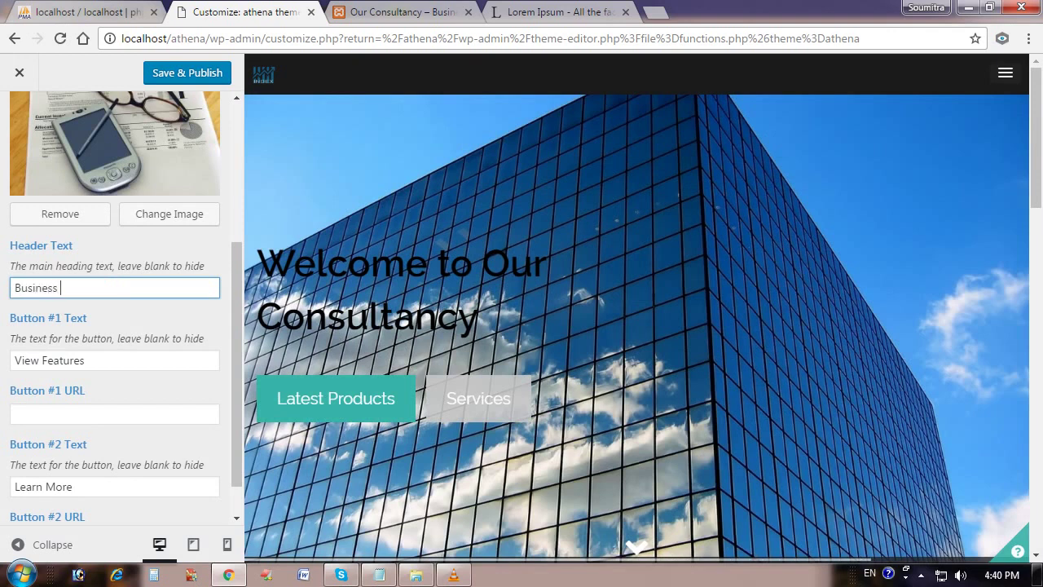
type(" Strategy")
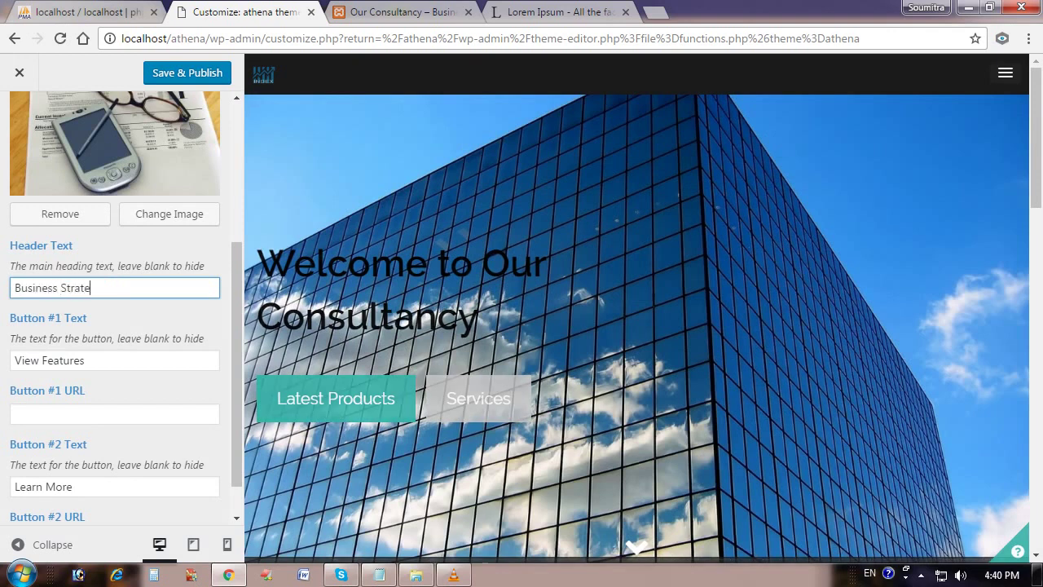
key("Tab")
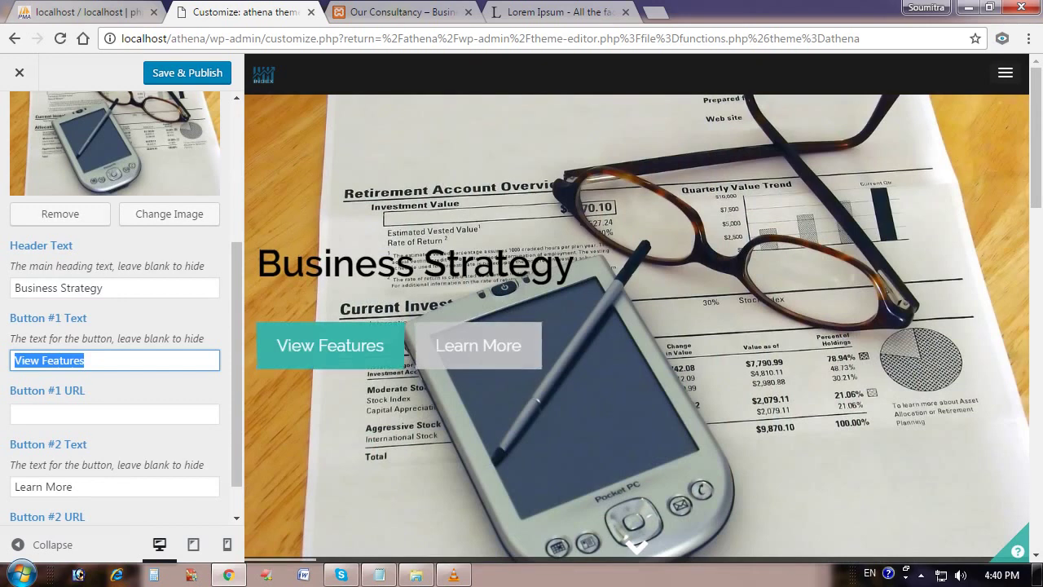
type("Finance")
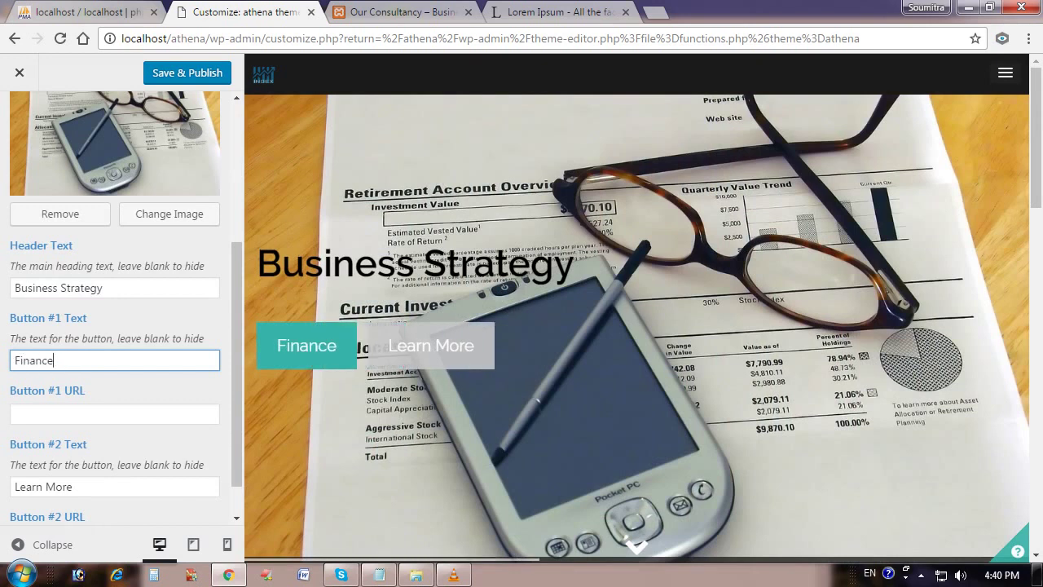
Step: Make the empty Button #1 URL of Slide #2 ready for entry
key("Tab")
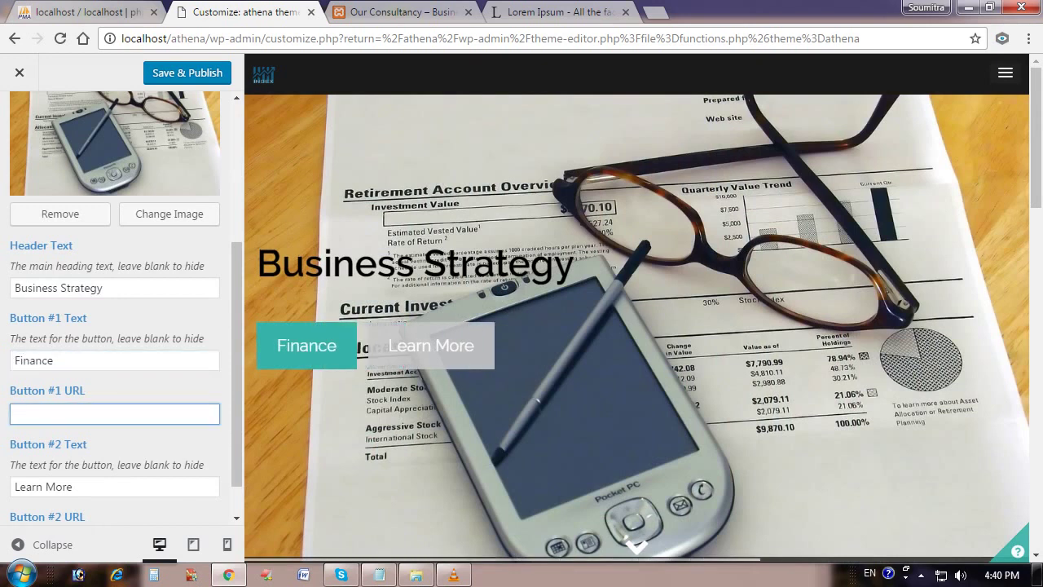
scroll(114, 326, "down", 1)
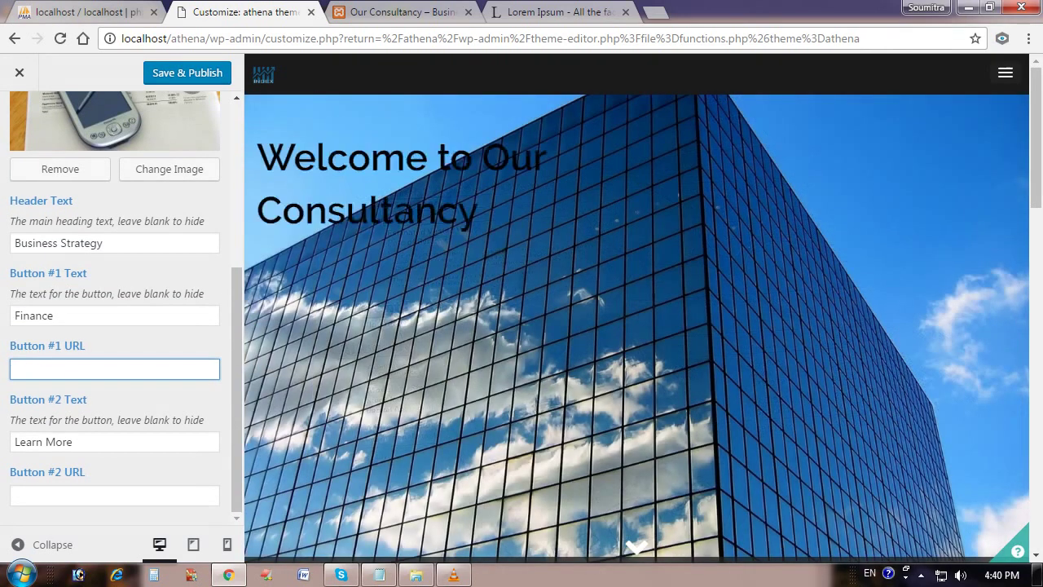
left_click(54, 315)
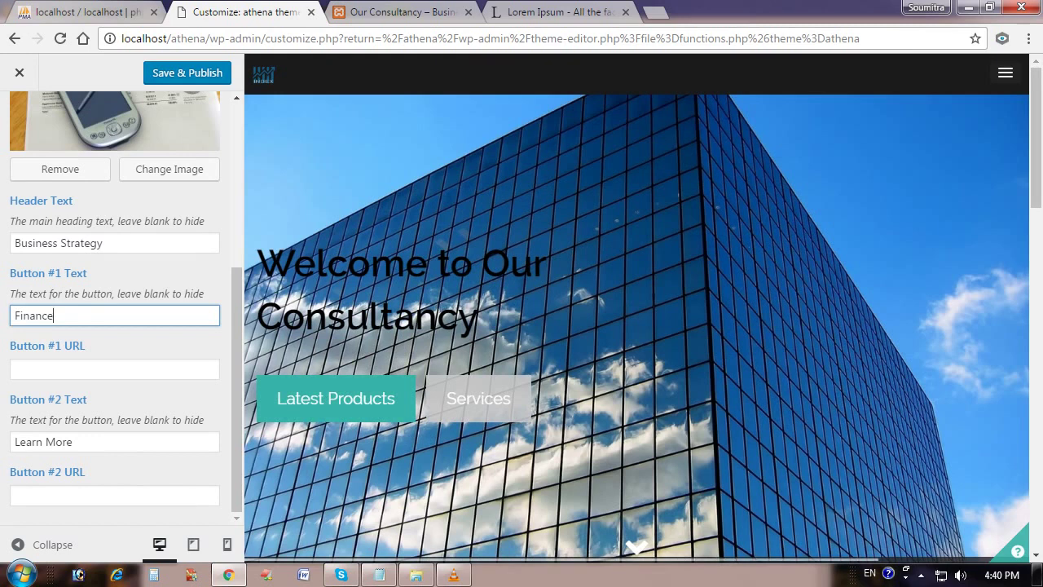
key("Tab")
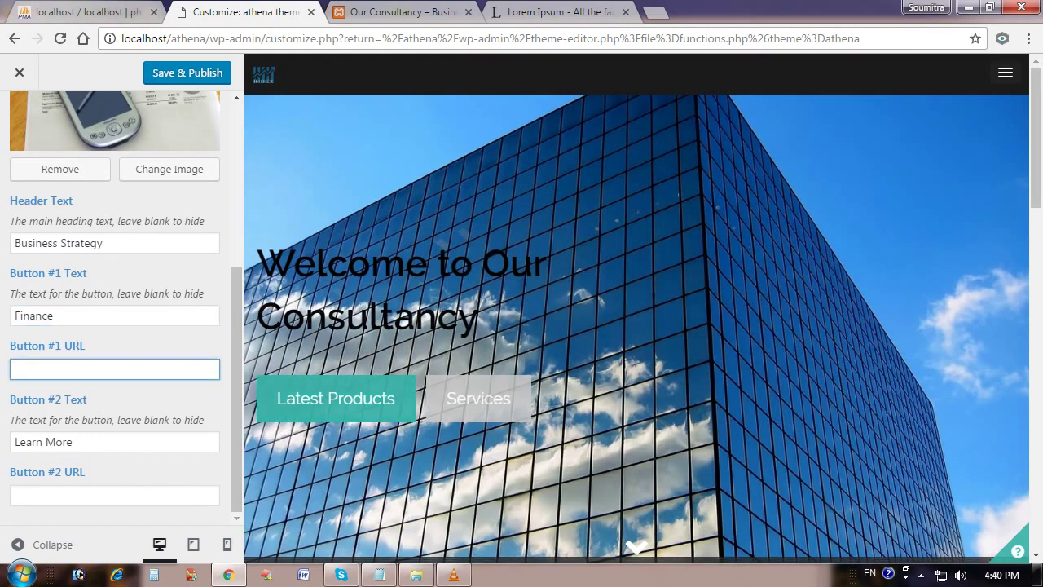